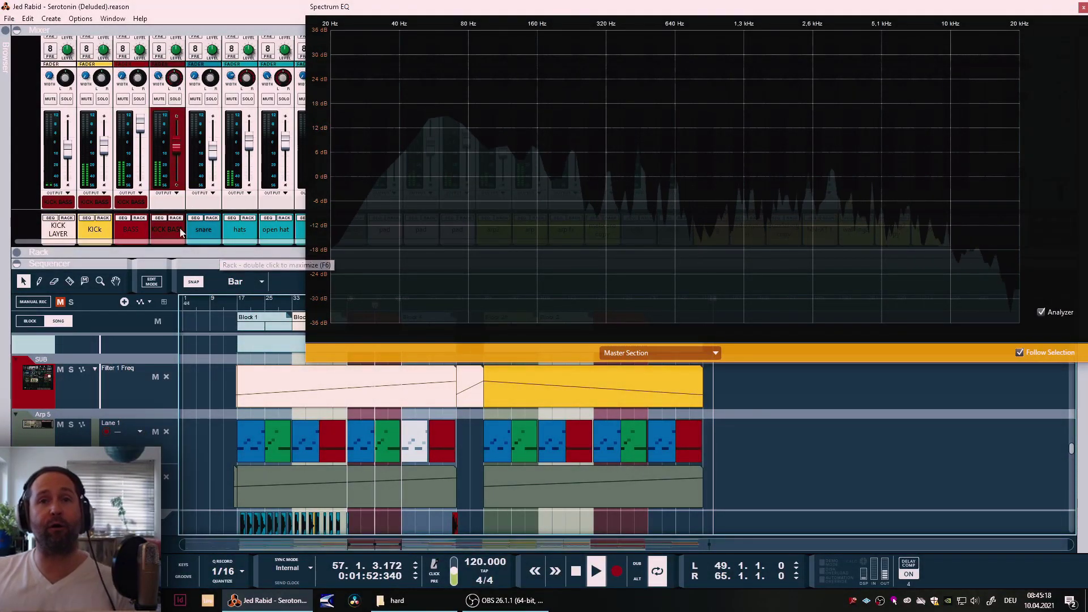
scroll(196, 216, "up", 2)
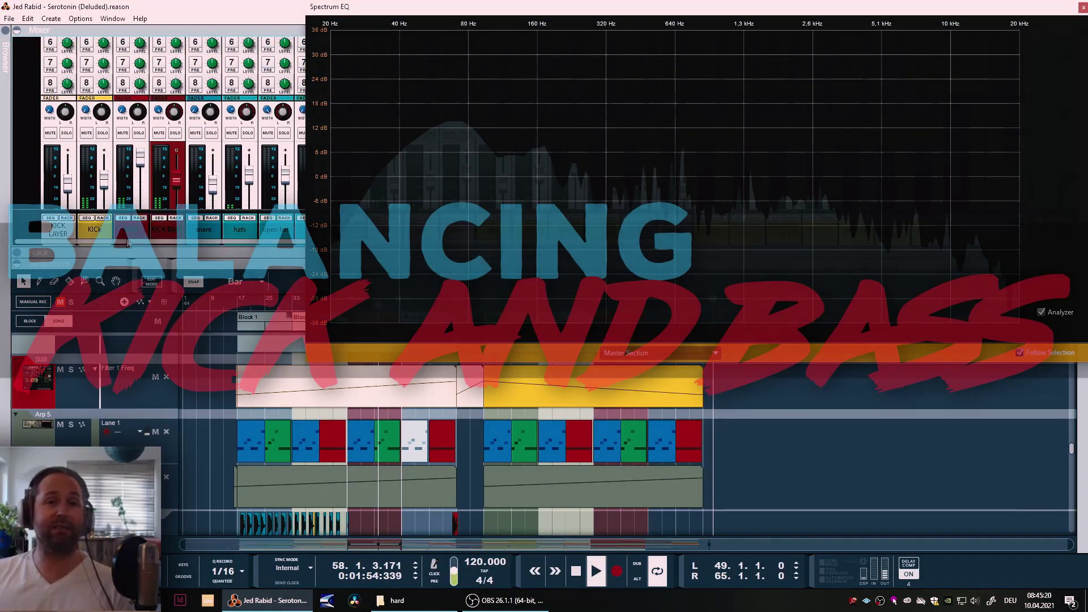
scroll(197, 198, "down", 1)
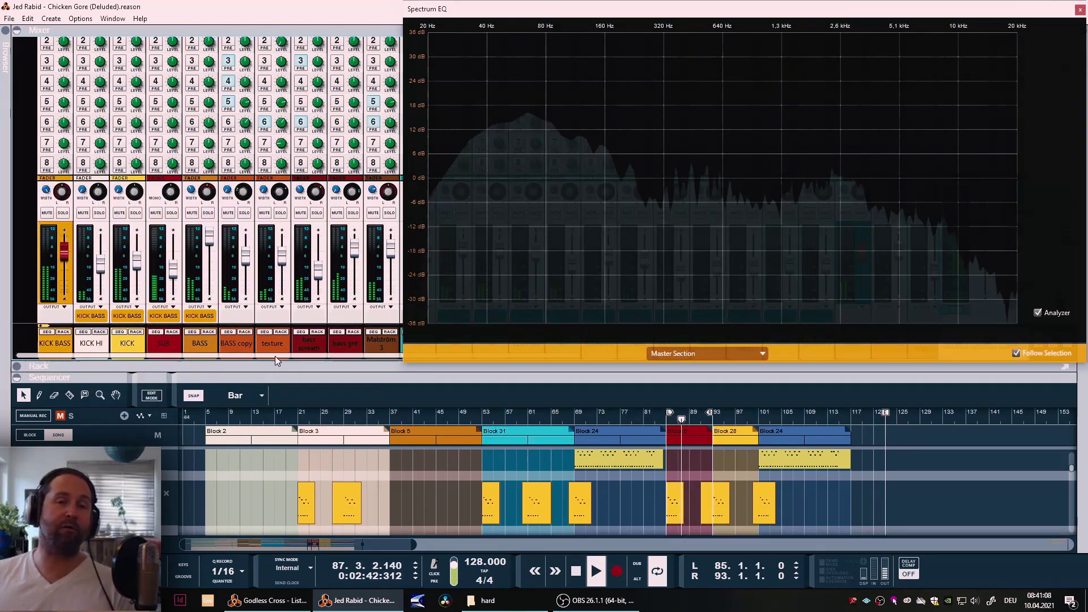
left_click_drag(274, 356, 292, 361)
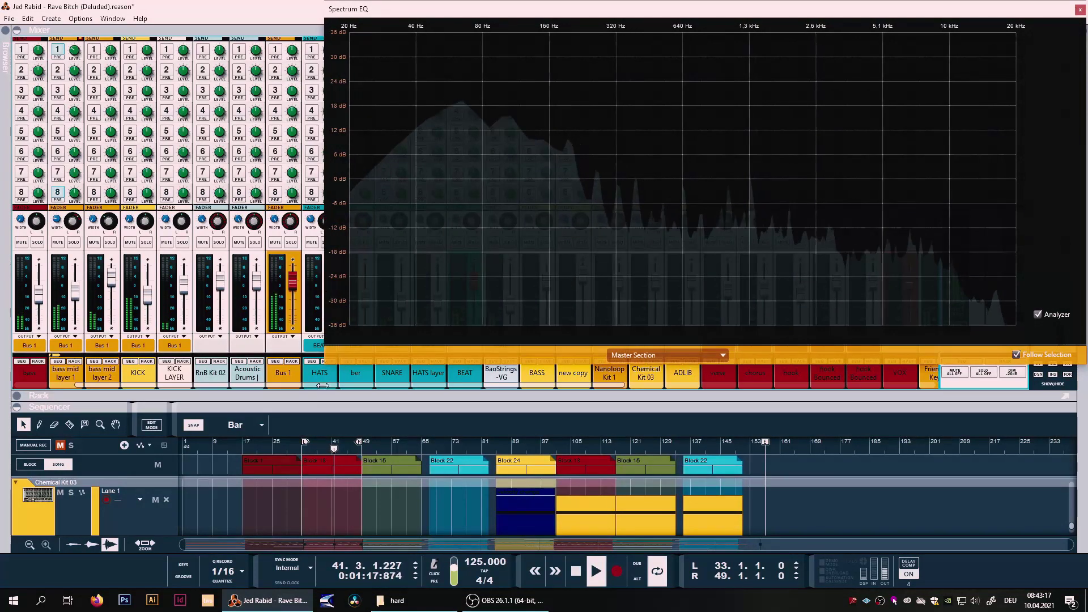
left_click_drag(322, 385, 300, 386)
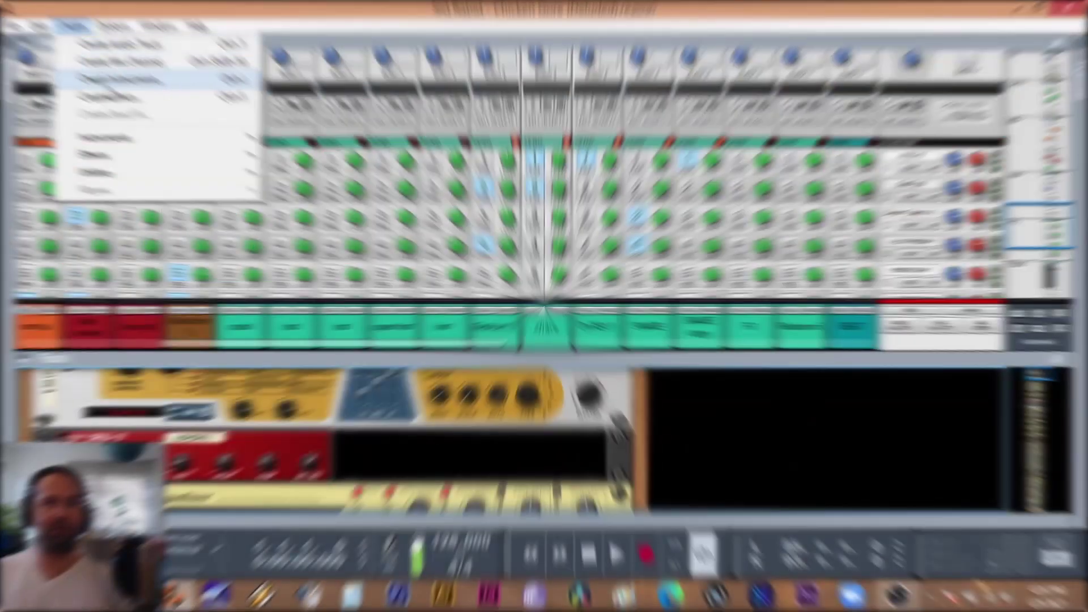
Add a Thor synthesizer to the song with the Epic Poly patch and enlarge the rack area
left_click(111, 85)
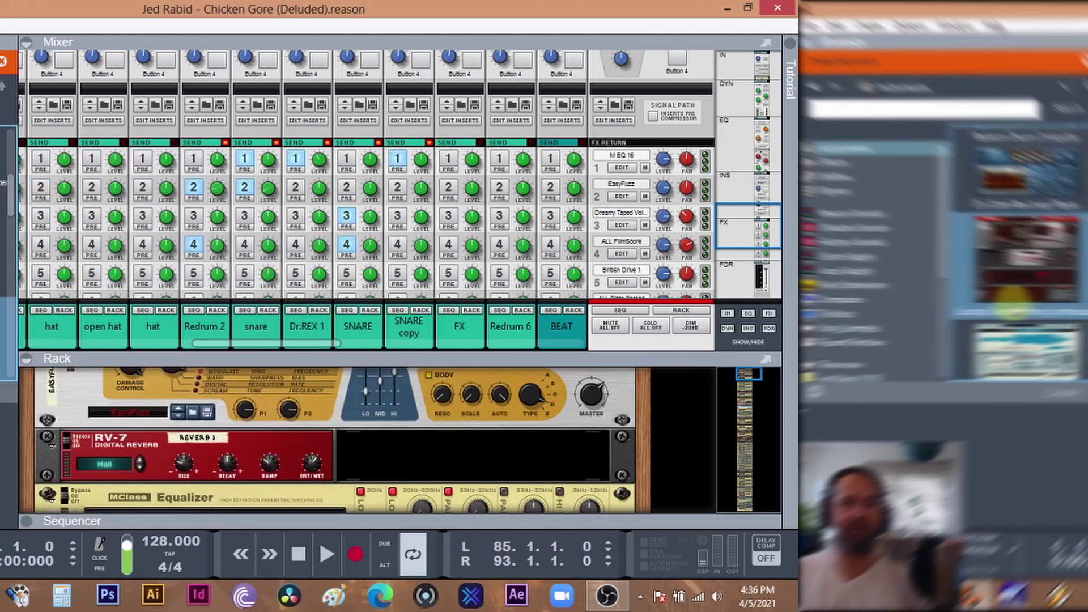
double_click(241, 311)
left_click(211, 335)
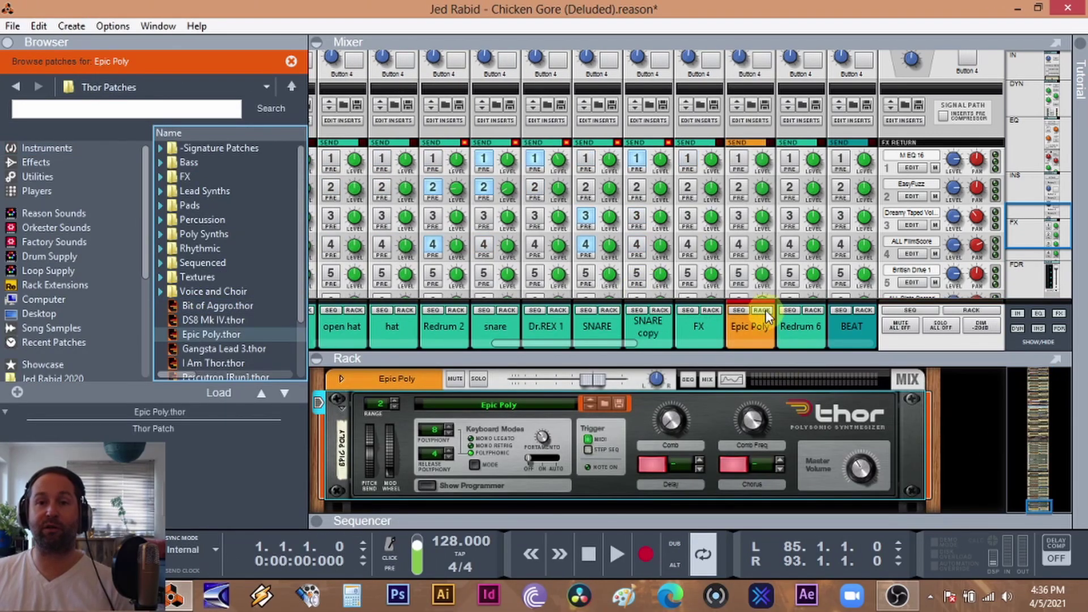
left_click_drag(741, 346, 740, 167)
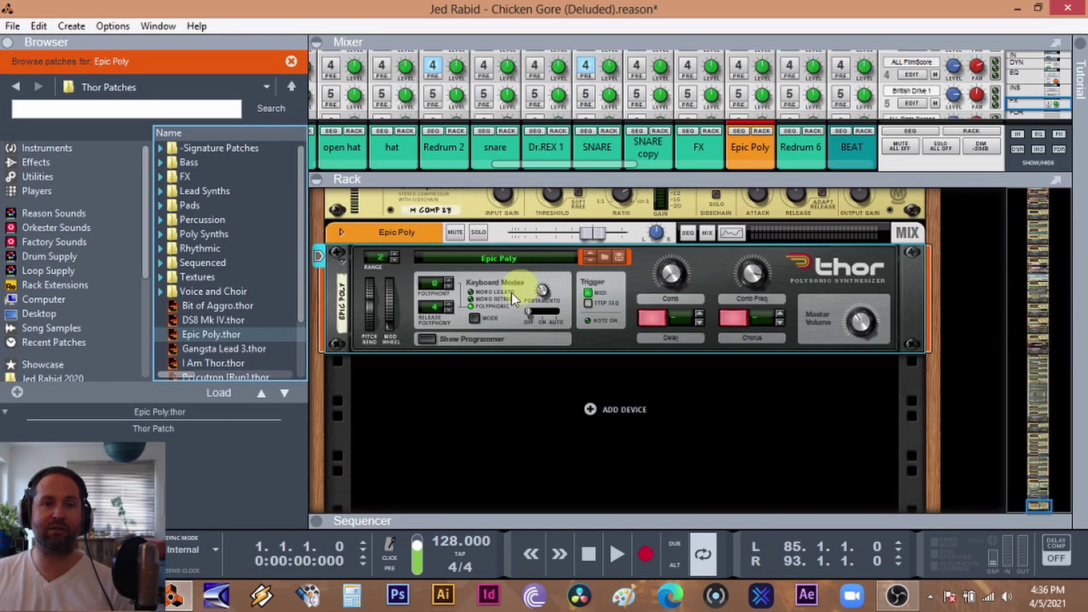
Reset the Thor device to its init patch and show its programmer
right_click(462, 330)
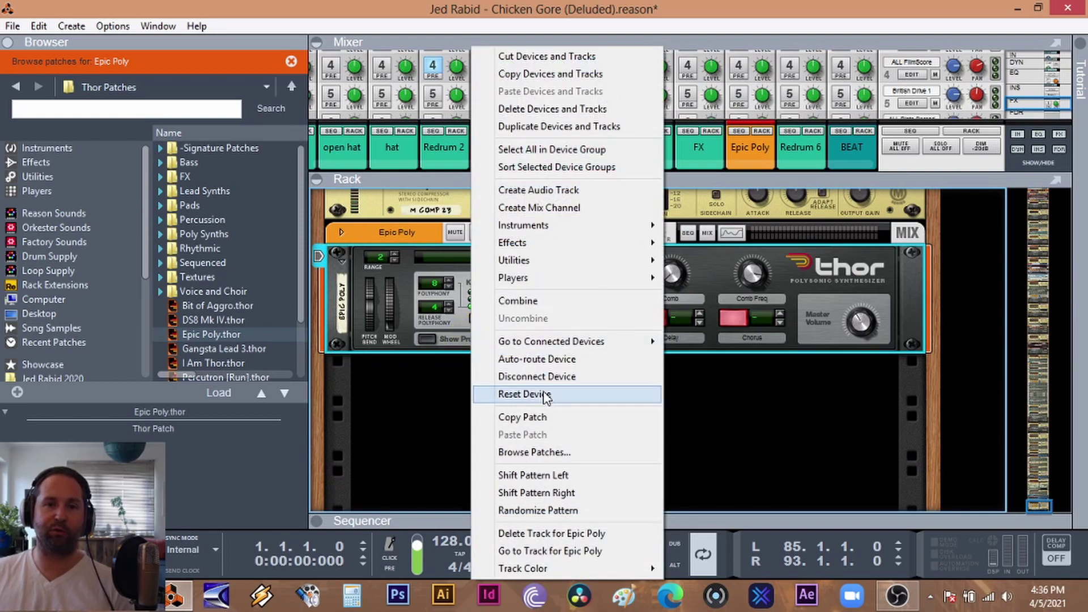
left_click(512, 391)
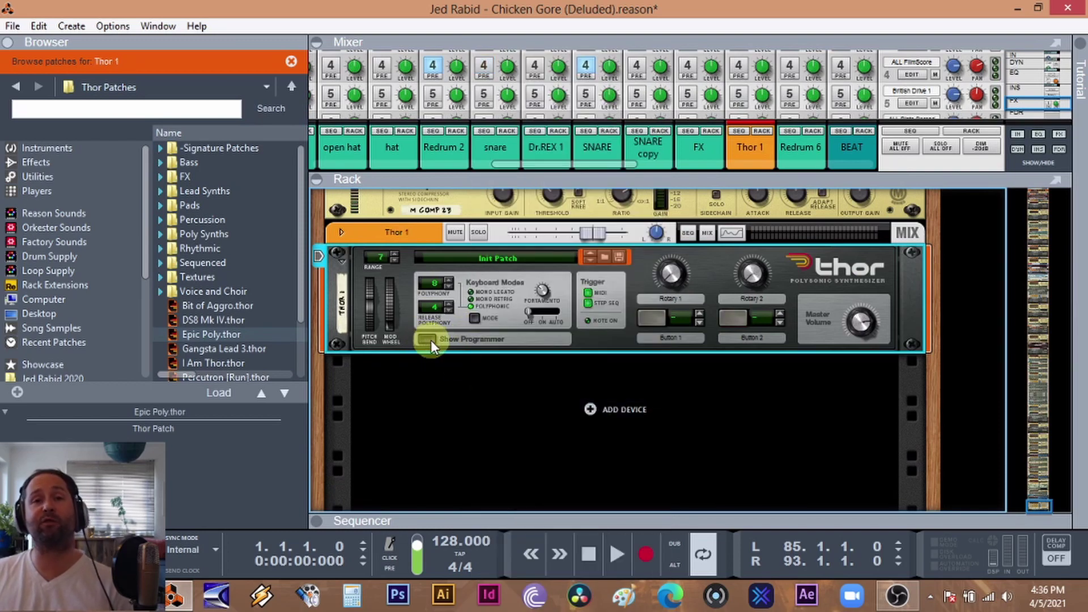
left_click(431, 340)
scroll(798, 291, "up", 1)
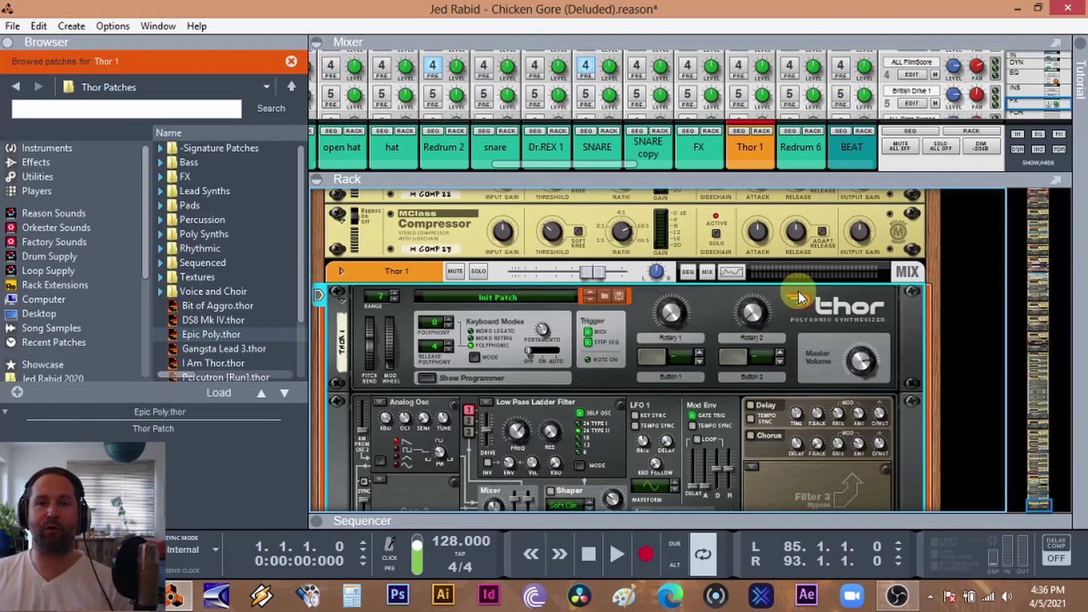
Show the Spectrum EQ for the Thor 1 channel above the rack and set the analog oscillator to a sine wave
left_click(730, 273)
left_click_drag(754, 95, 841, 14)
left_click(400, 462)
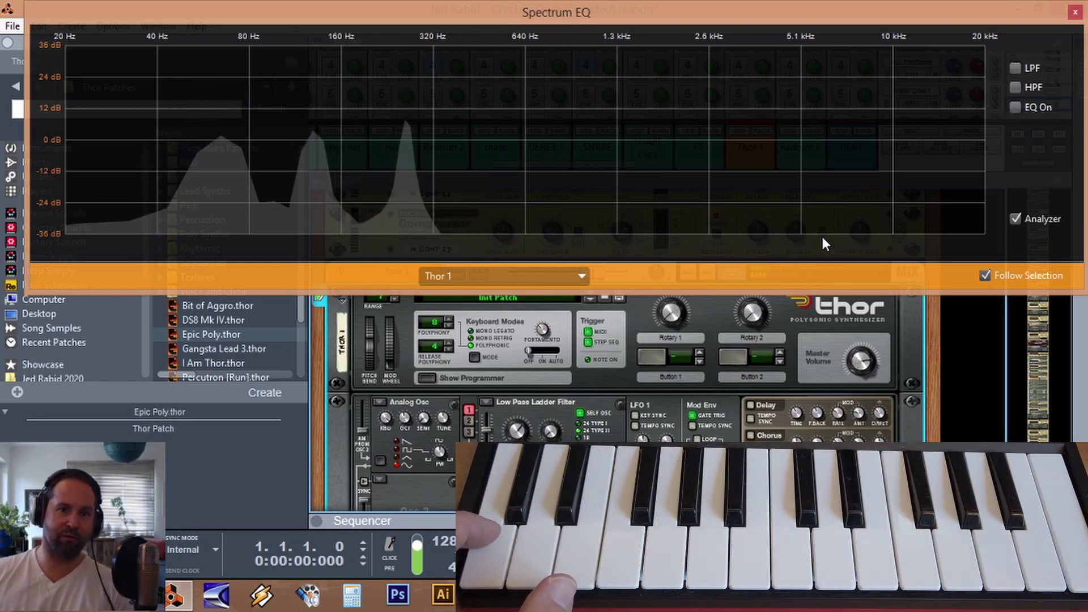
left_click(419, 455)
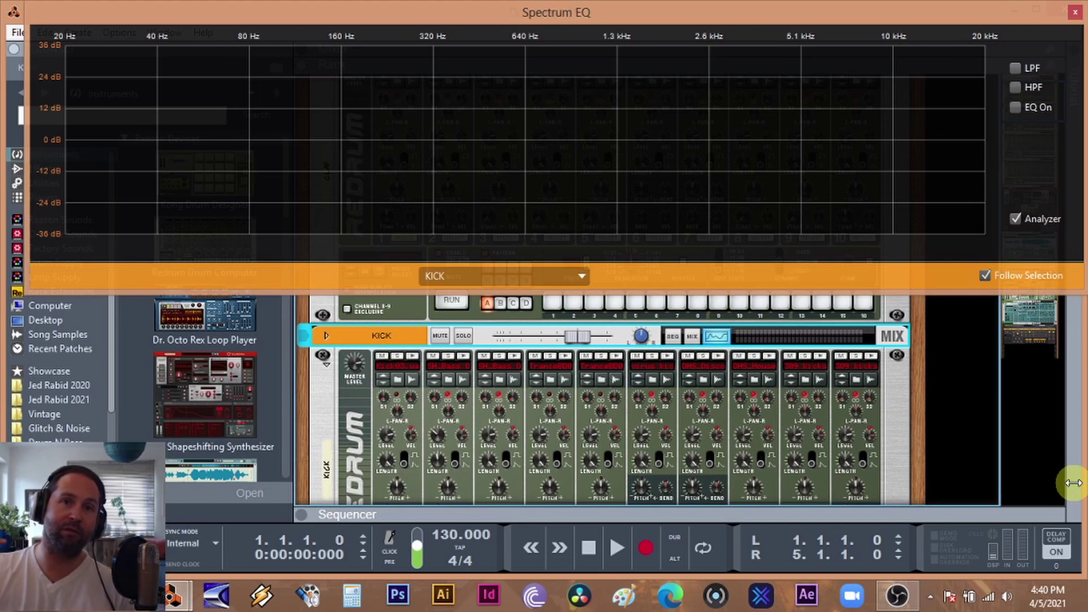
Trigger several kick samples in the KICK Redrum one after another and compare their frequency spectra in the analyzer
left_click(414, 355)
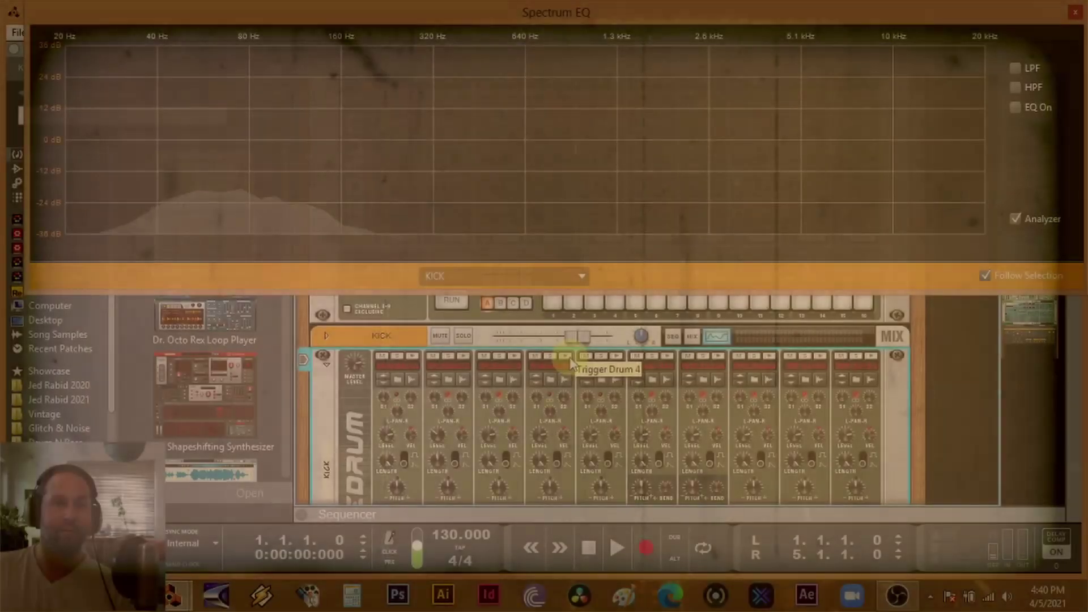
left_click(568, 360)
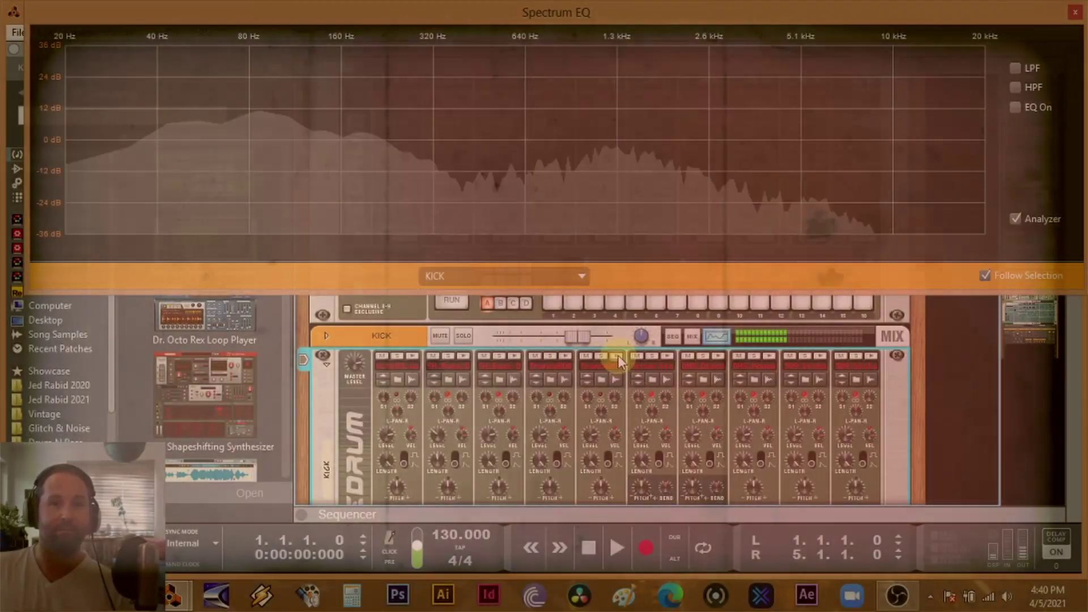
left_click(616, 355)
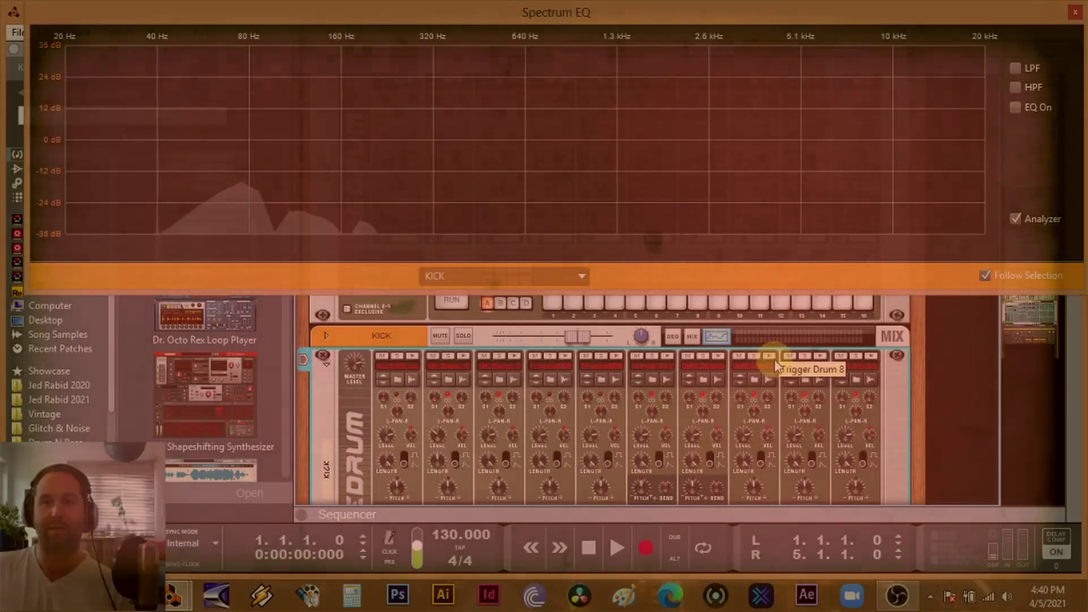
left_click(773, 363)
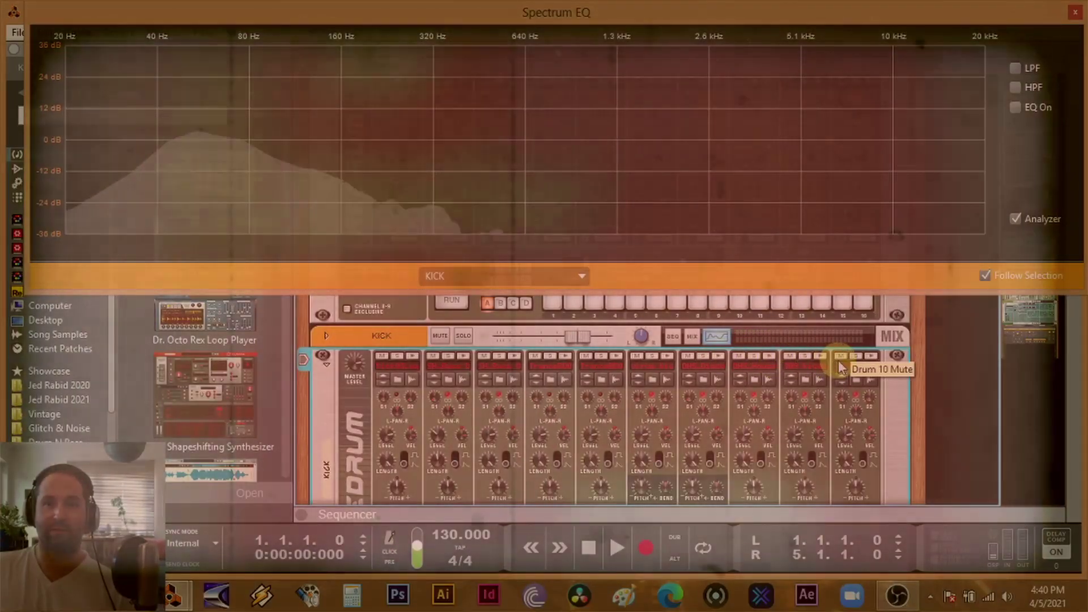
left_click(817, 362)
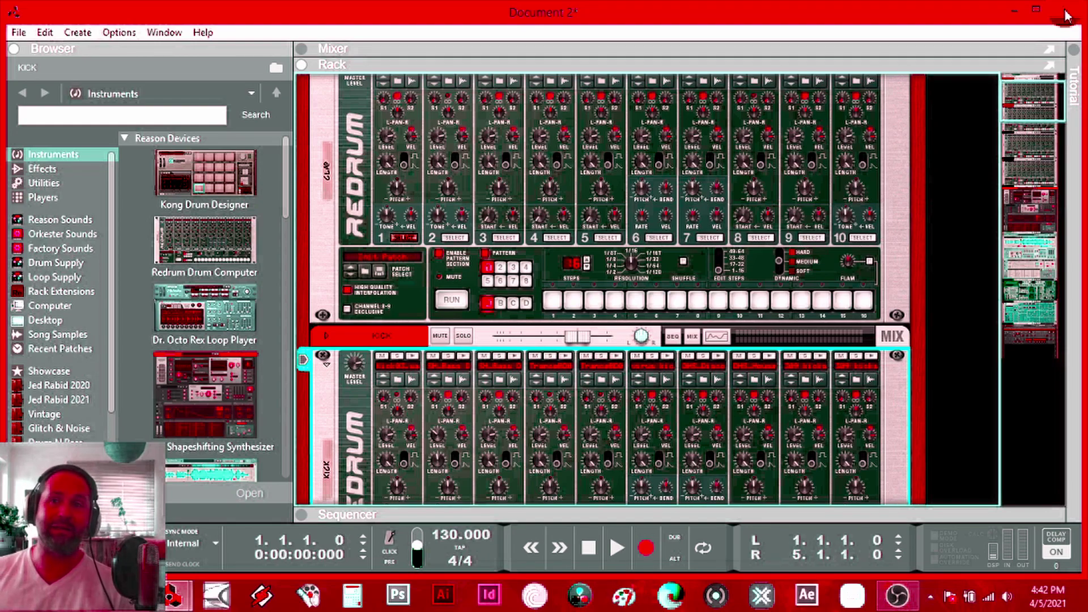
Close Document 2, return to the Chicken Gore mixer and solo the KICK BASS channel
left_click(1065, 16)
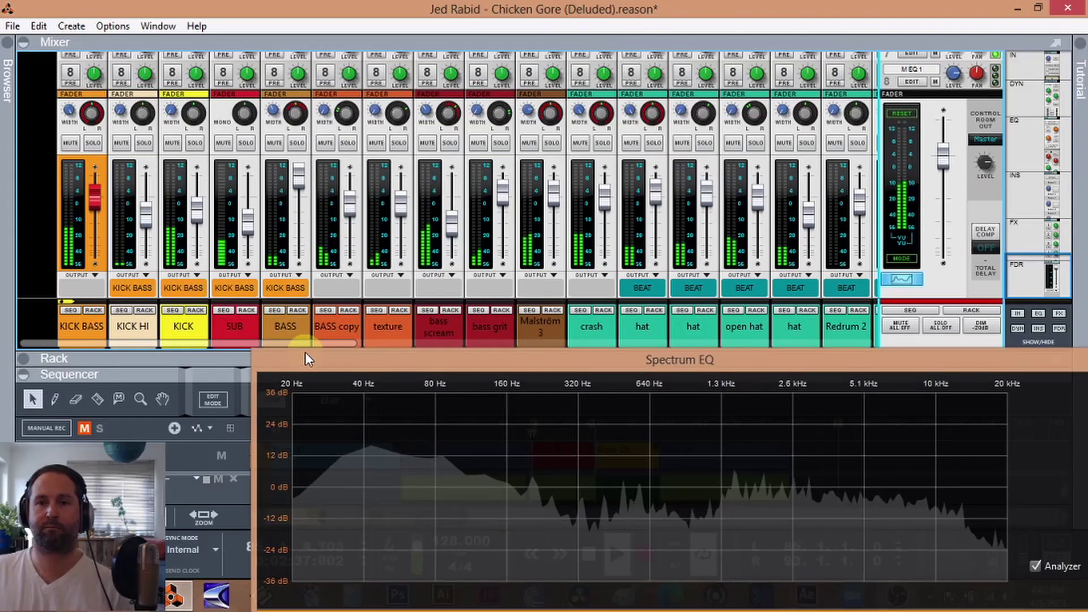
left_click_drag(305, 352, 268, 350)
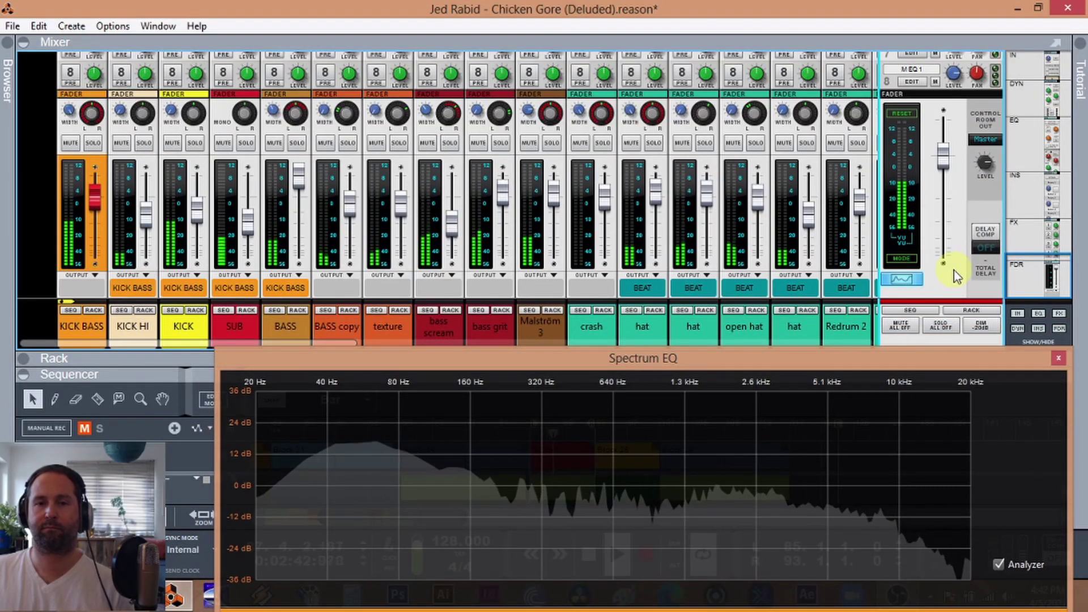
left_click(96, 142)
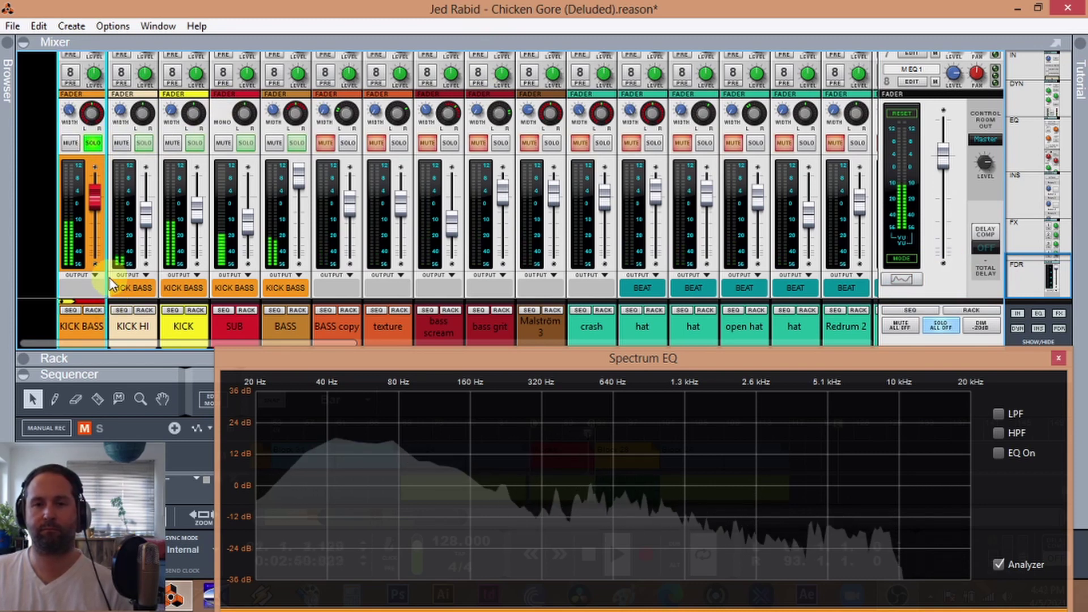
Solo the KICK channel and inspect its low-mid band and high-pass filter points in the Spectrum EQ
left_click(201, 146)
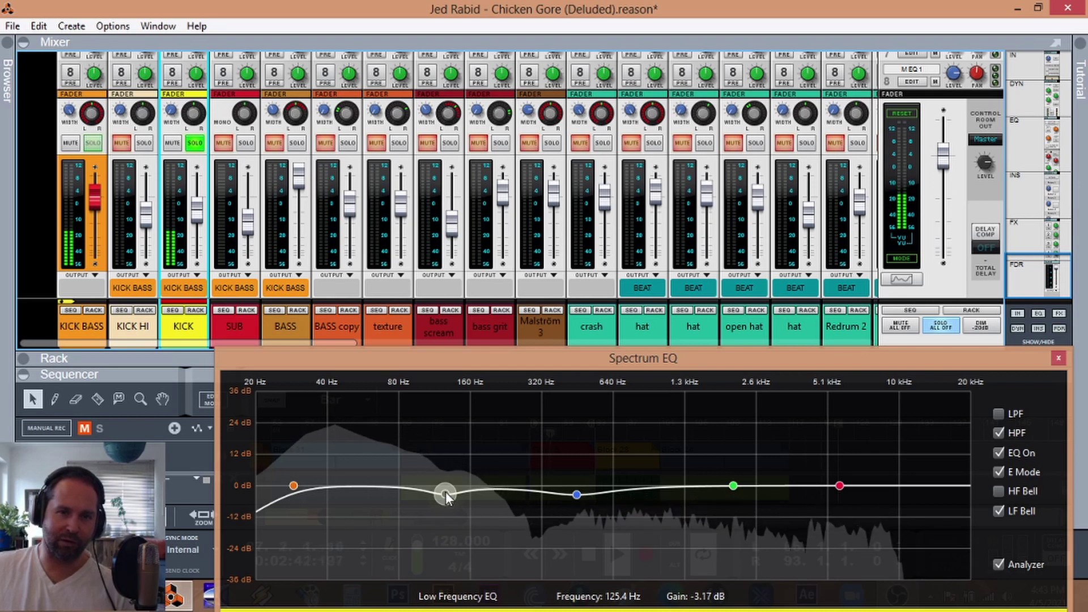
left_click(576, 495)
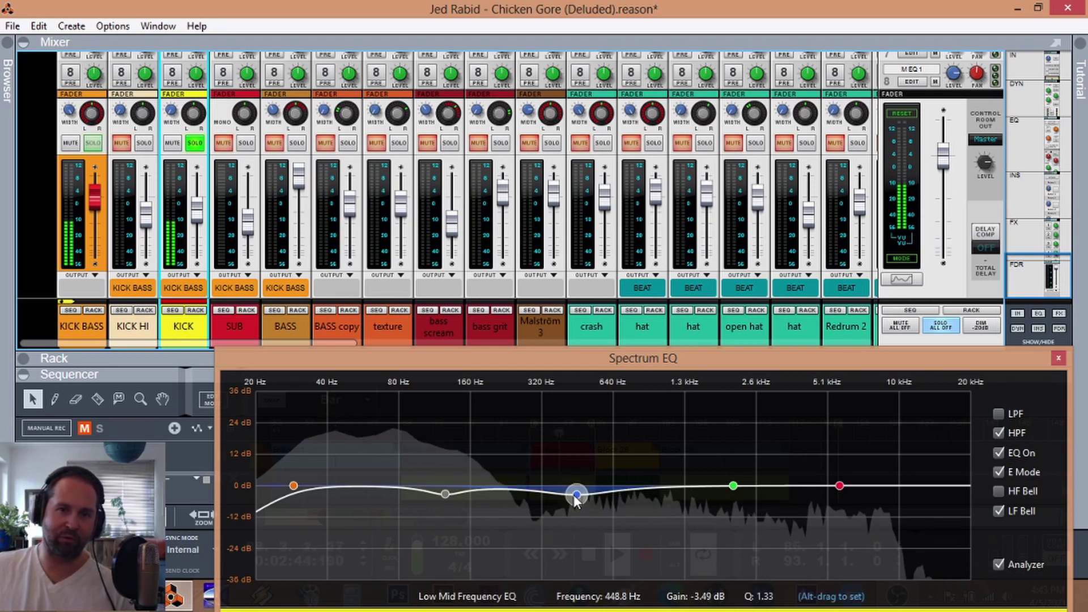
left_click(291, 486)
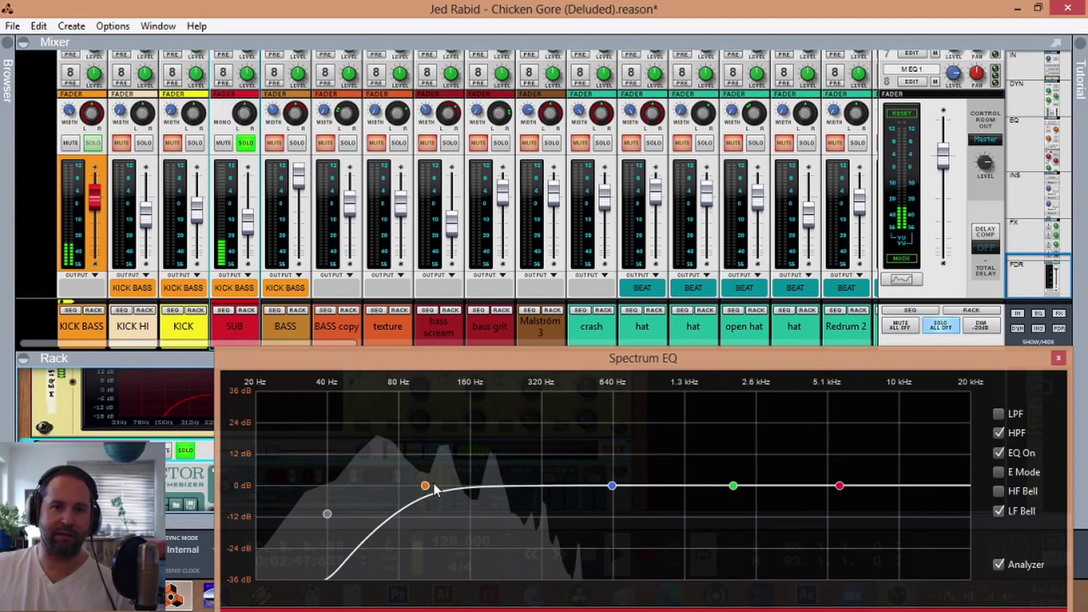
Compare the SUB channel's spectrum with and without filtering, re-enabling its high-pass filter and EQ
left_click(425, 486)
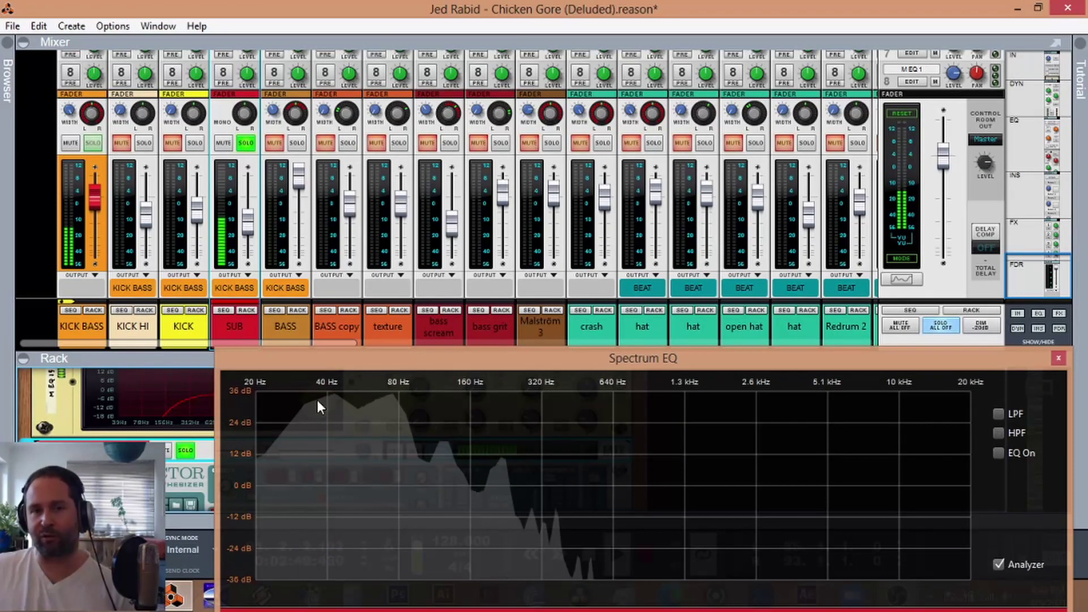
left_click(995, 433)
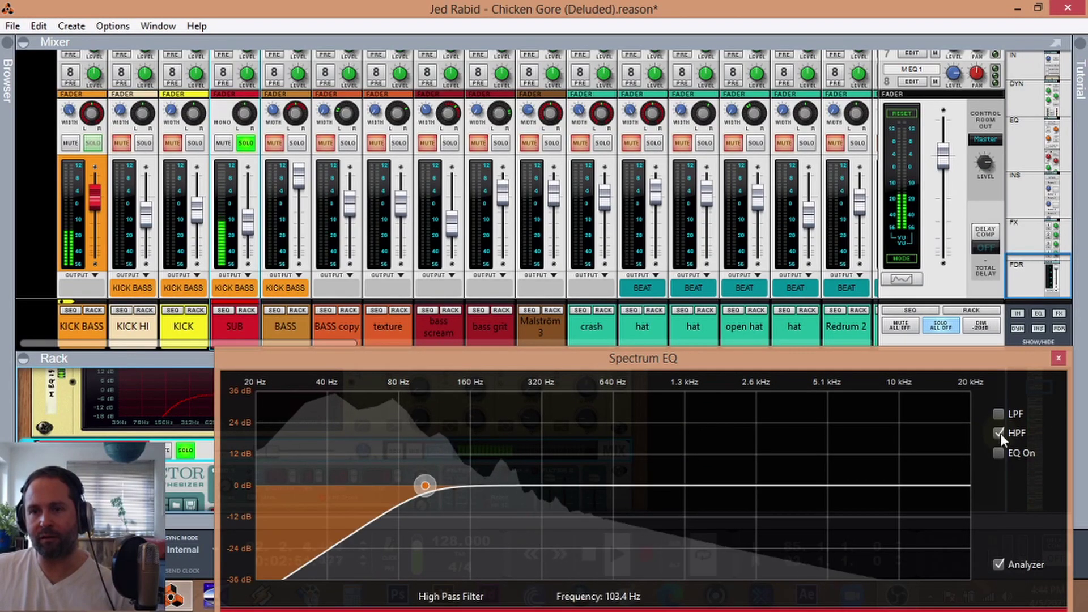
left_click(998, 457)
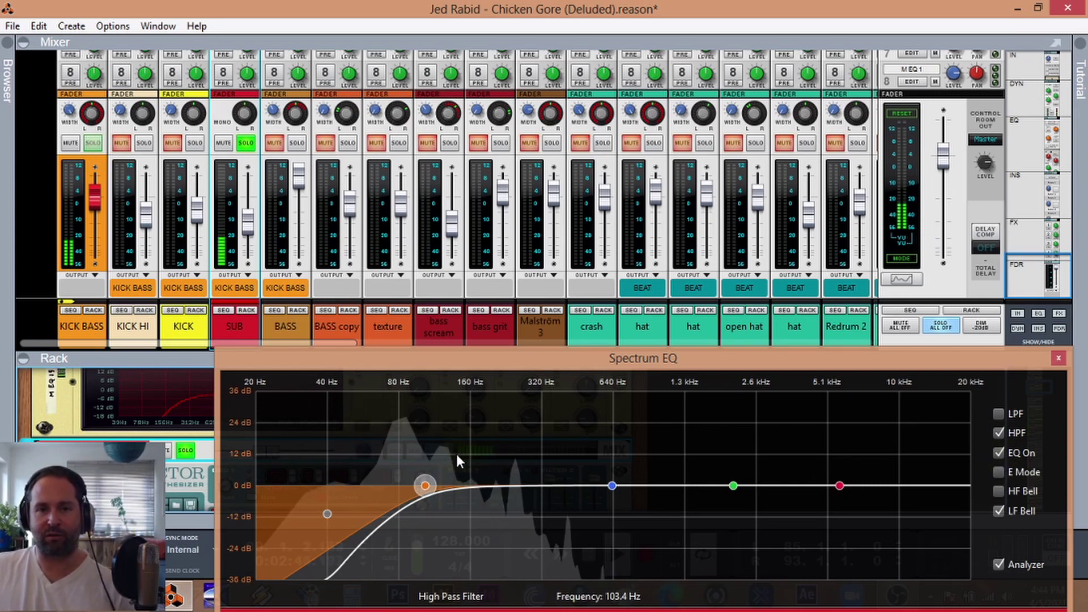
Compare the KICK channel's EQ curve and spectrum with those of the SUB channel
left_click(188, 326)
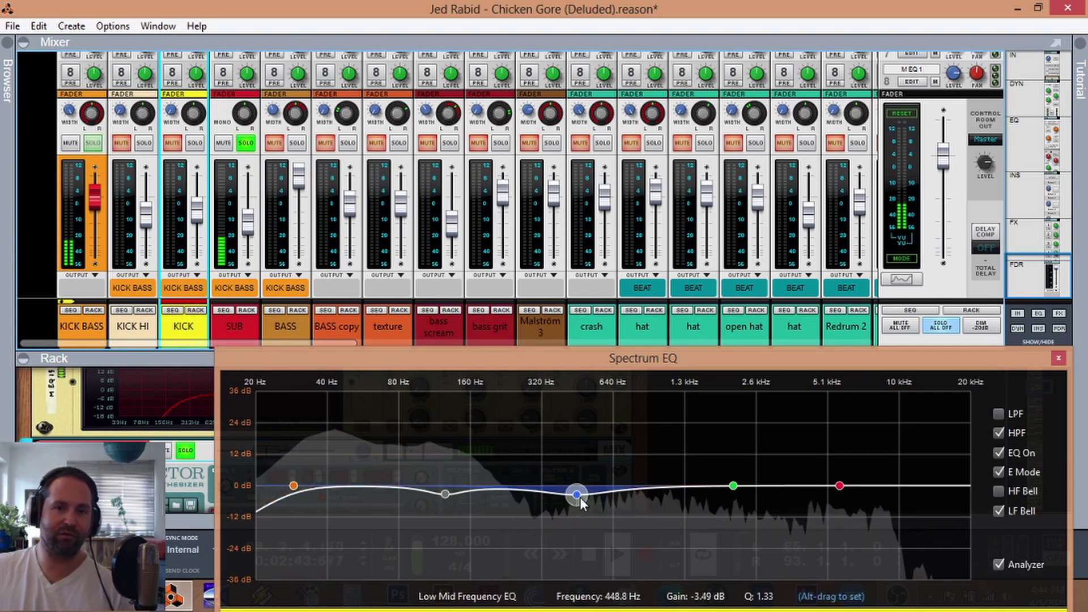
left_click(249, 321)
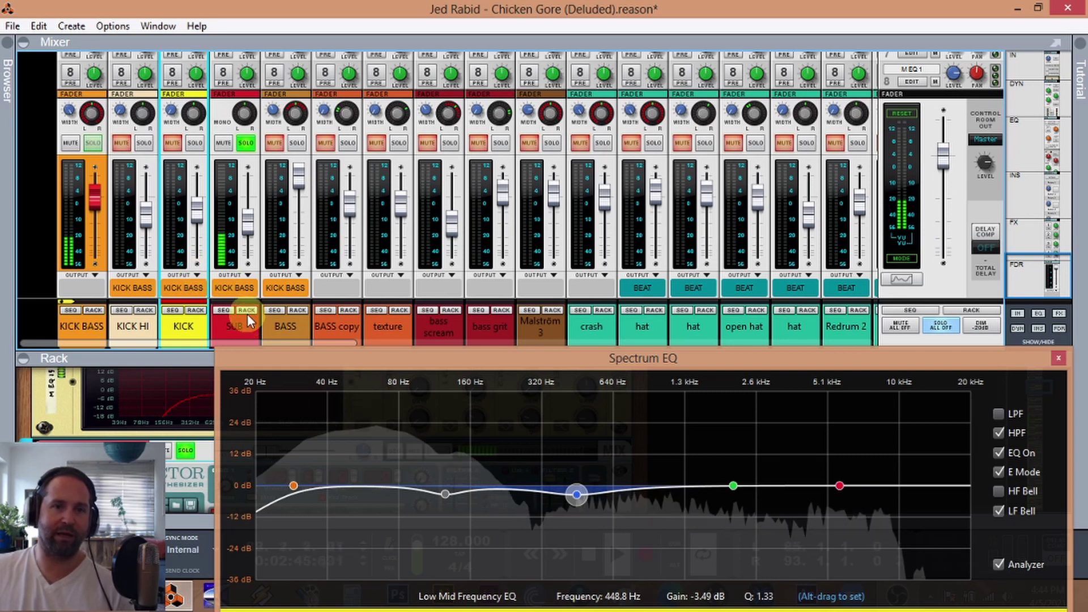
left_click(247, 308)
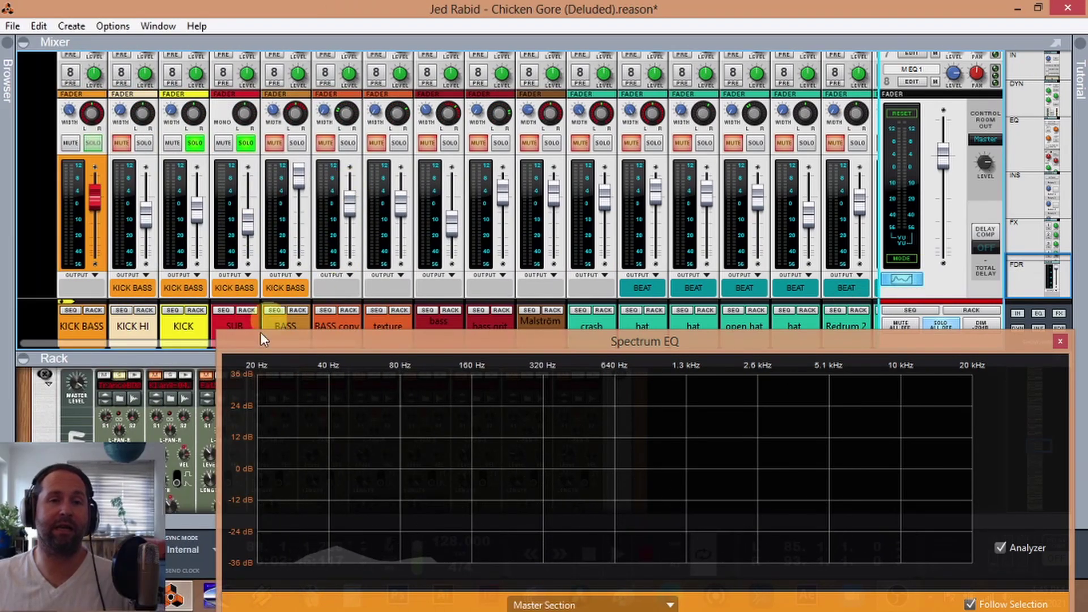
Add the KICK HI, BASS, BASS copy, texture, bass scream and bass grit channels to the solo one by one during playback
key("space")
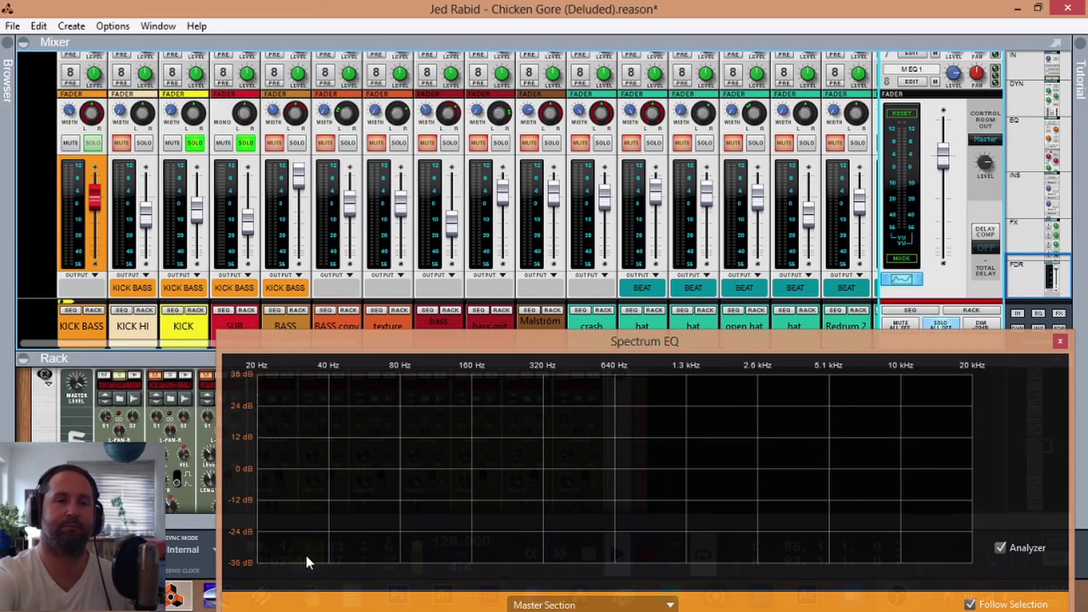
left_click(144, 143)
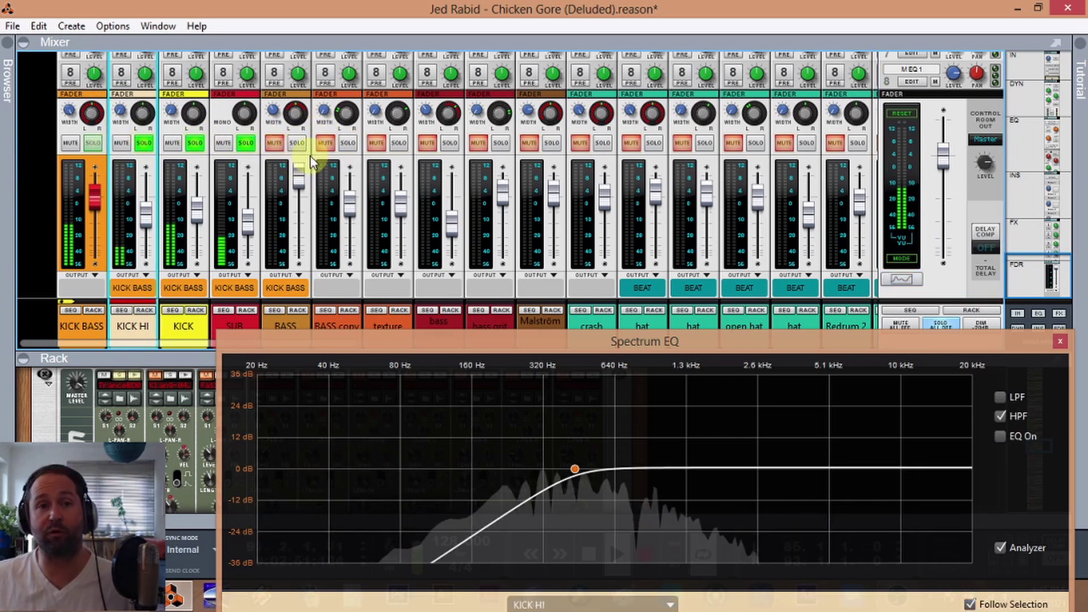
left_click(297, 143)
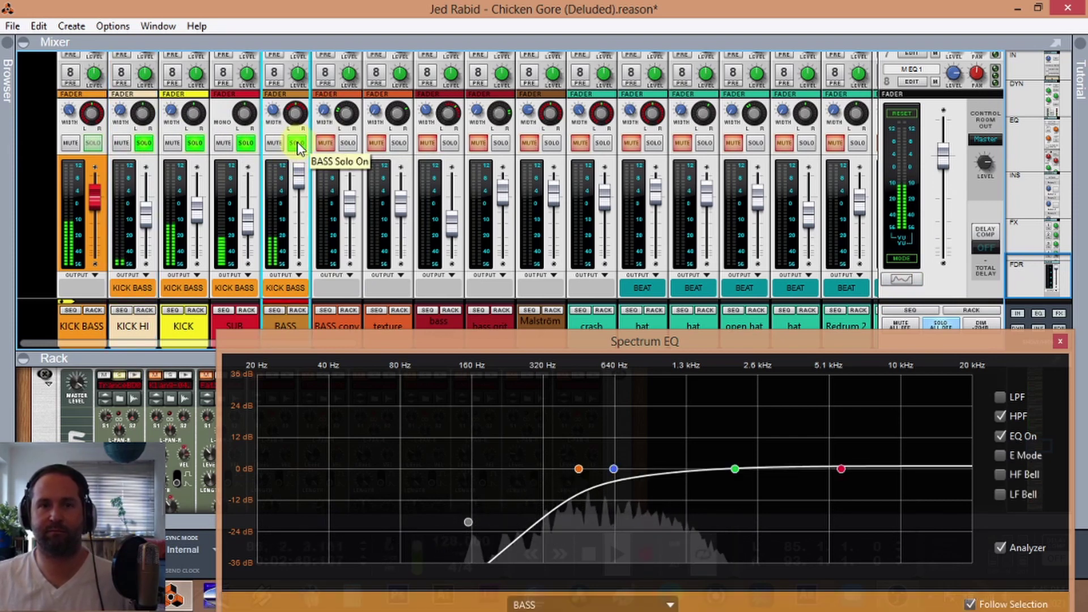
left_click(347, 143)
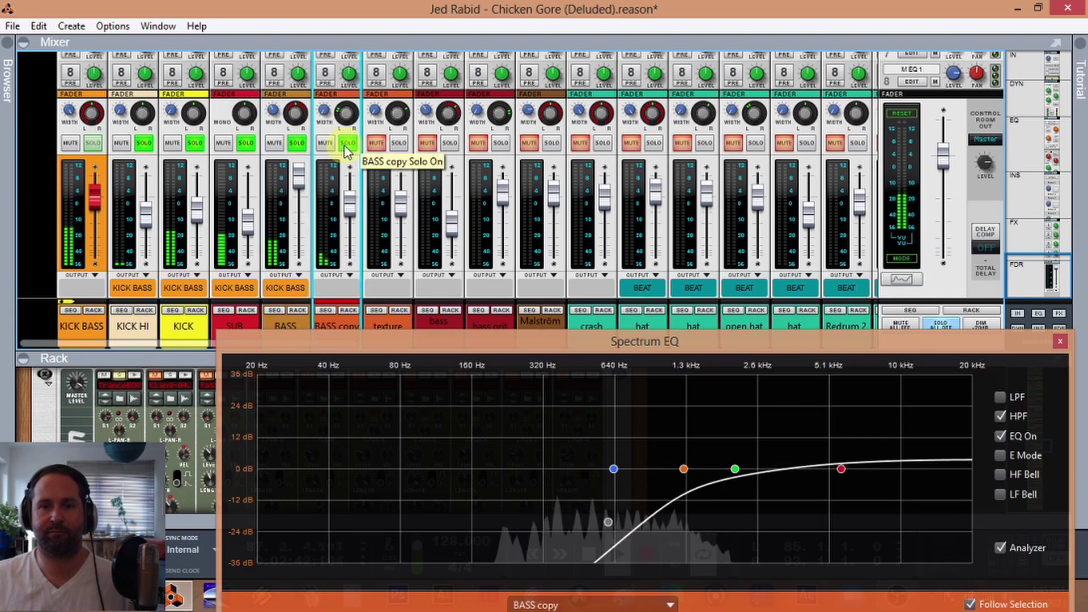
left_click(398, 144)
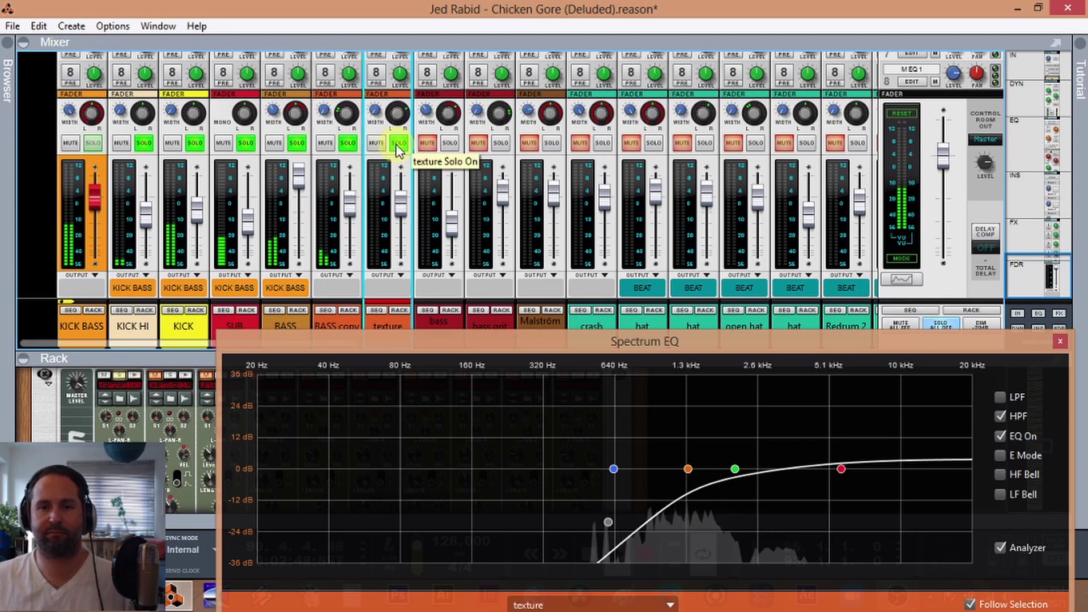
left_click(450, 144)
left_click(501, 143)
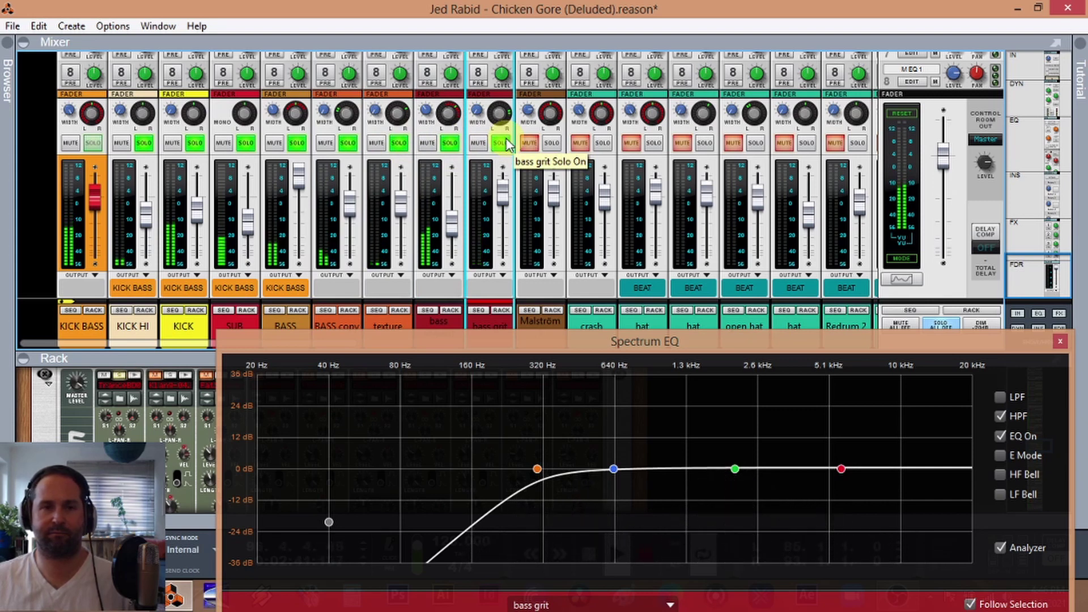
Clear the channel solos and examine the SUB channel's spectrum with its EQ and high-pass filter switched off
left_click(946, 322)
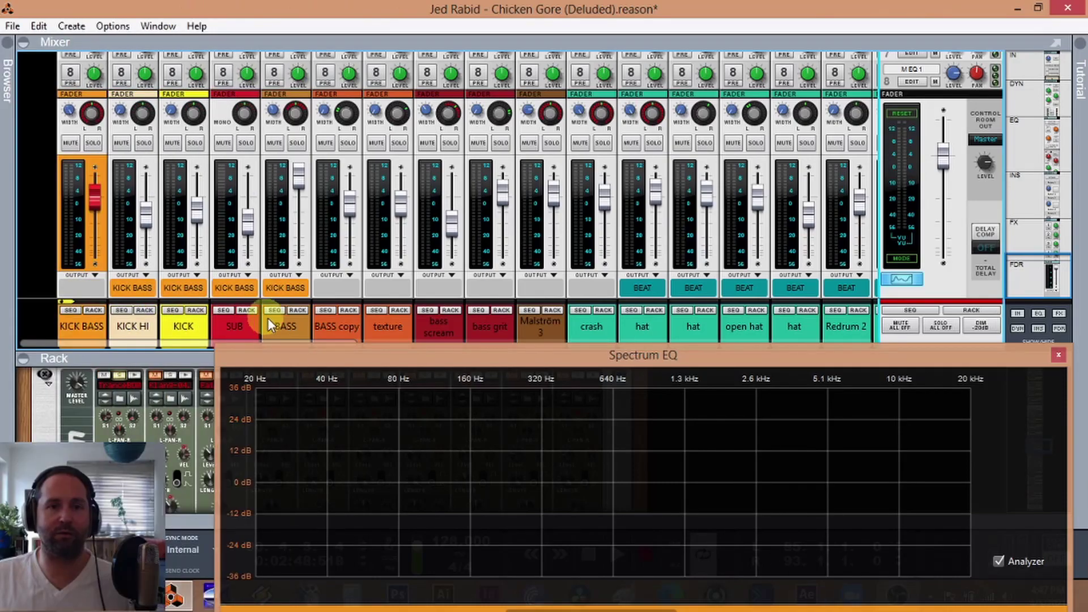
left_click(141, 310)
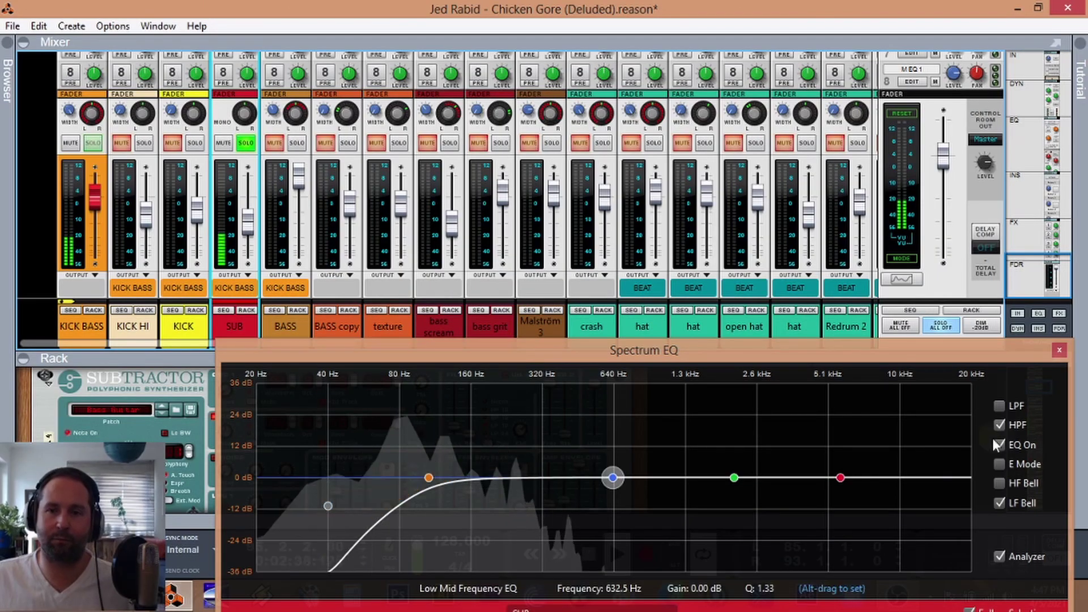
left_click(999, 444)
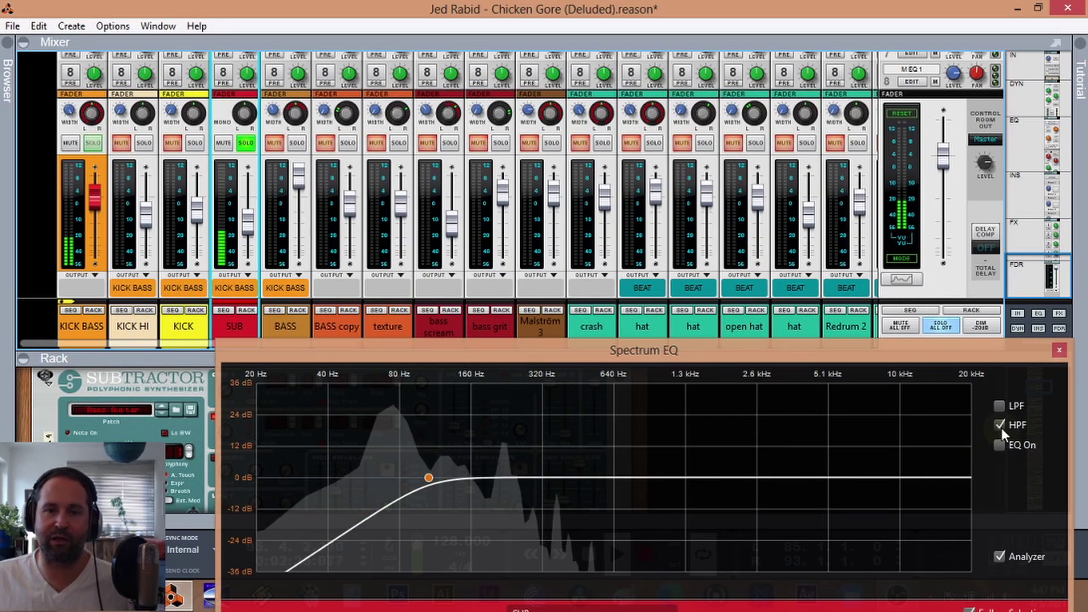
left_click(999, 425)
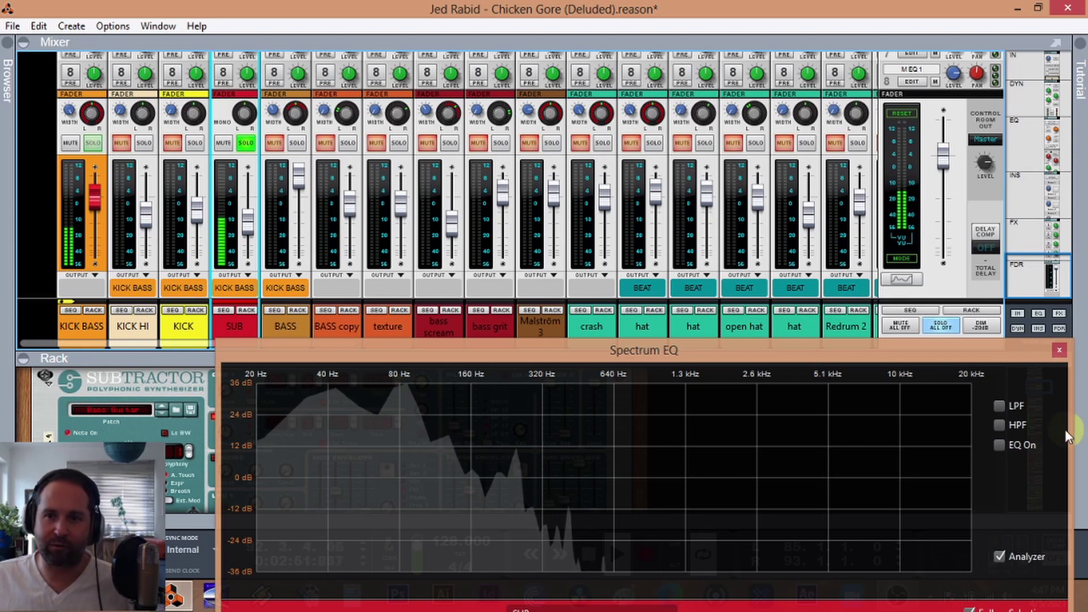
Enable the SUB channel's EQ, E Mode and high-pass filter at 30.6 Hz, placing the low-frequency cut just below 80 Hz
left_click(998, 445)
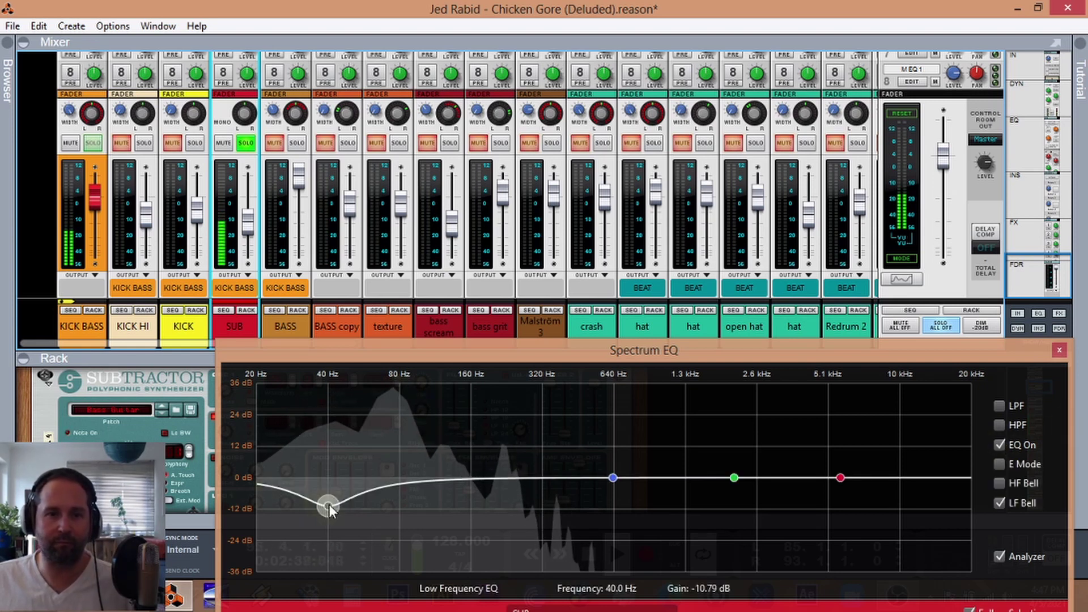
left_click_drag(328, 504, 305, 480)
left_click(999, 464)
left_click(999, 425)
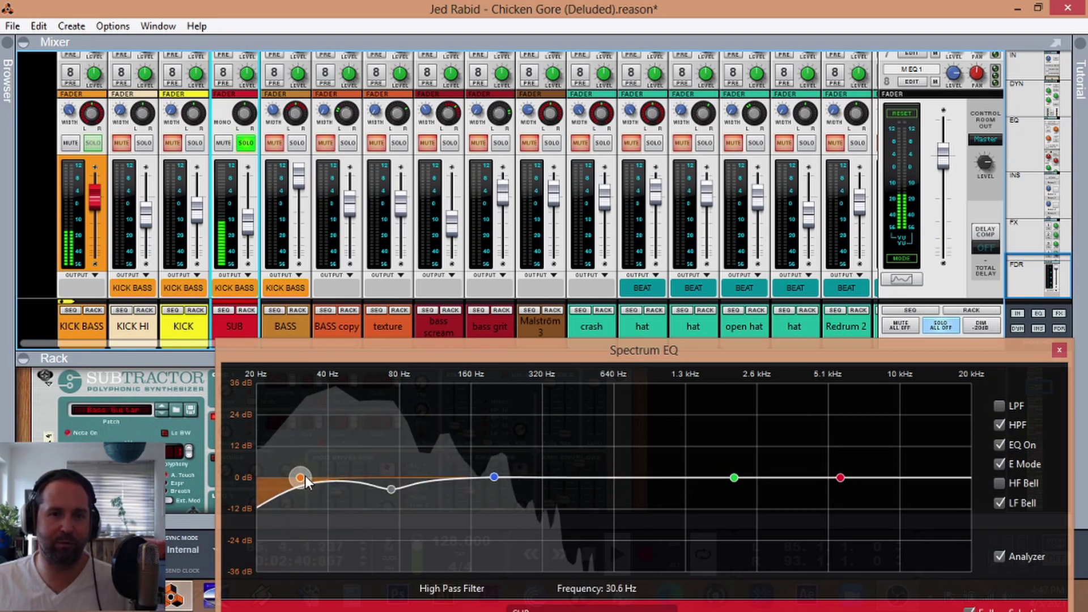
Show the SUB channel's rack devices and add an MClass Equalizer after its MClass Compressor
left_click(207, 299)
left_click(247, 310)
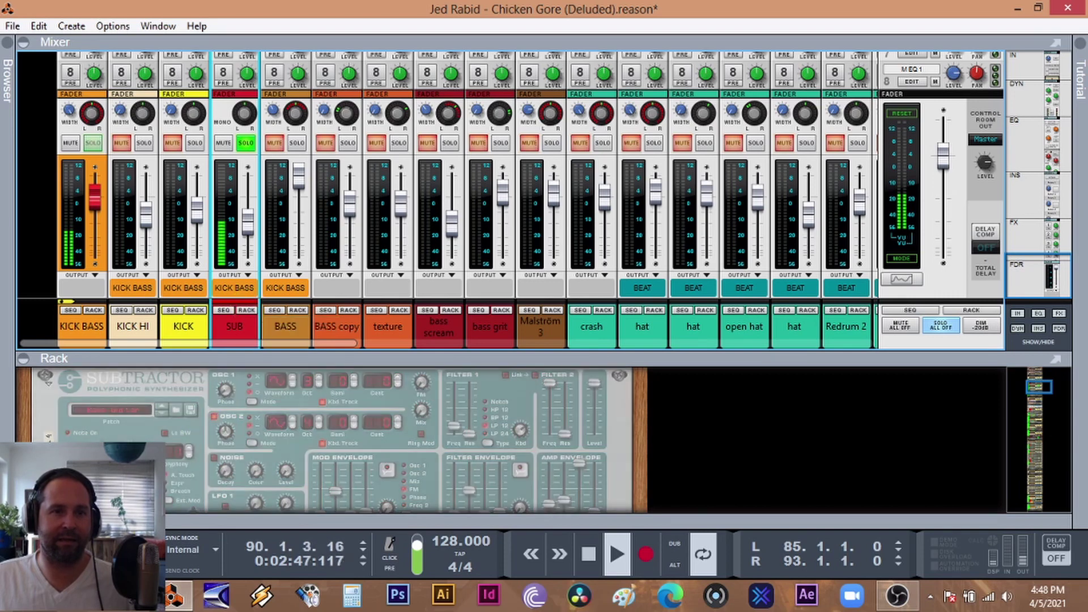
right_click(95, 447)
mouse_move(170, 215)
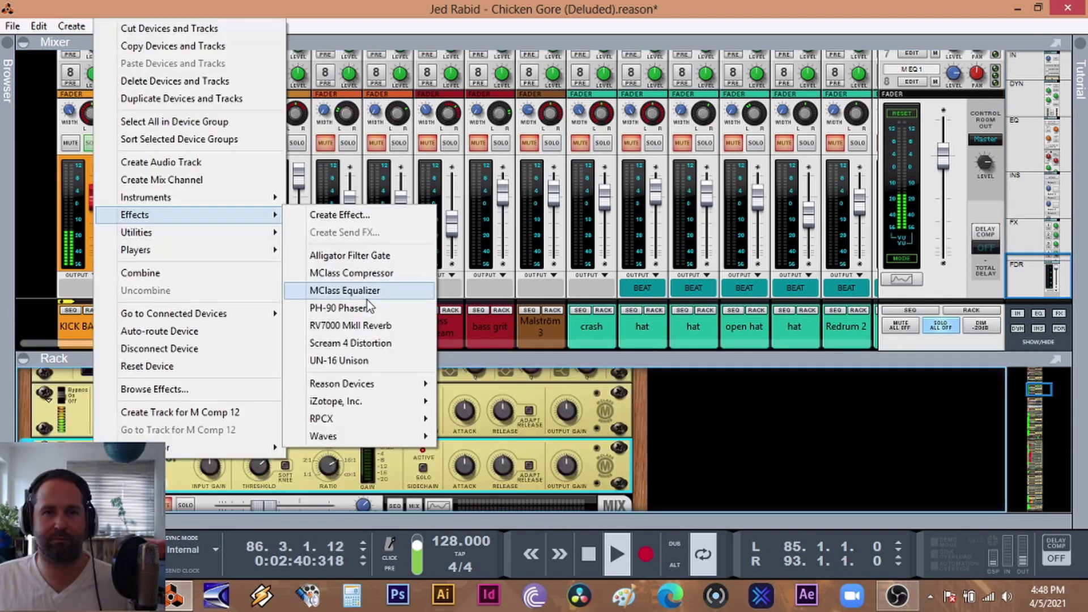
left_click(383, 294)
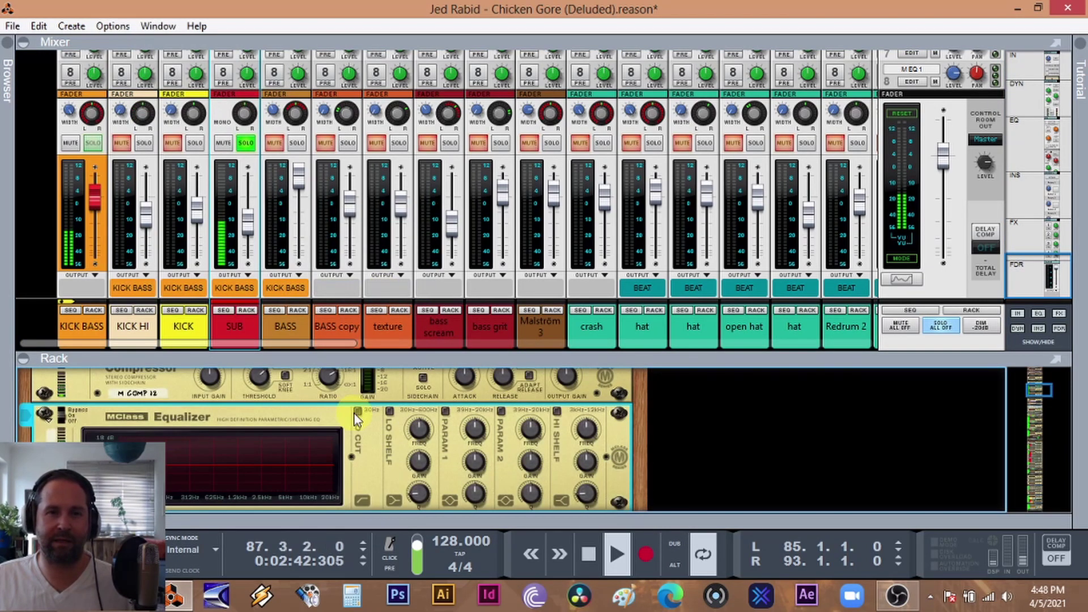
Enable Lo Cut and both parametric bands on the MClass Equalizer, cutting Param 1 at 77.6 Hz and lowering Param 2's gain and frequency
left_click(446, 410)
left_click_drag(475, 460, 474, 471)
left_click_drag(475, 428, 478, 447)
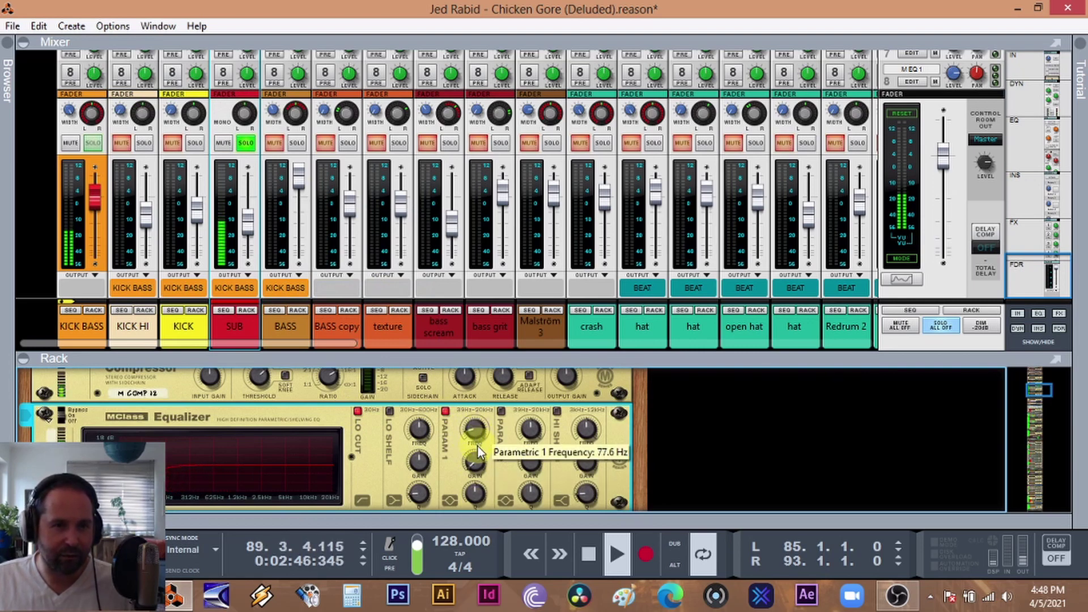
left_click_drag(531, 461, 532, 473)
left_click_drag(532, 424, 532, 440)
left_click(443, 122)
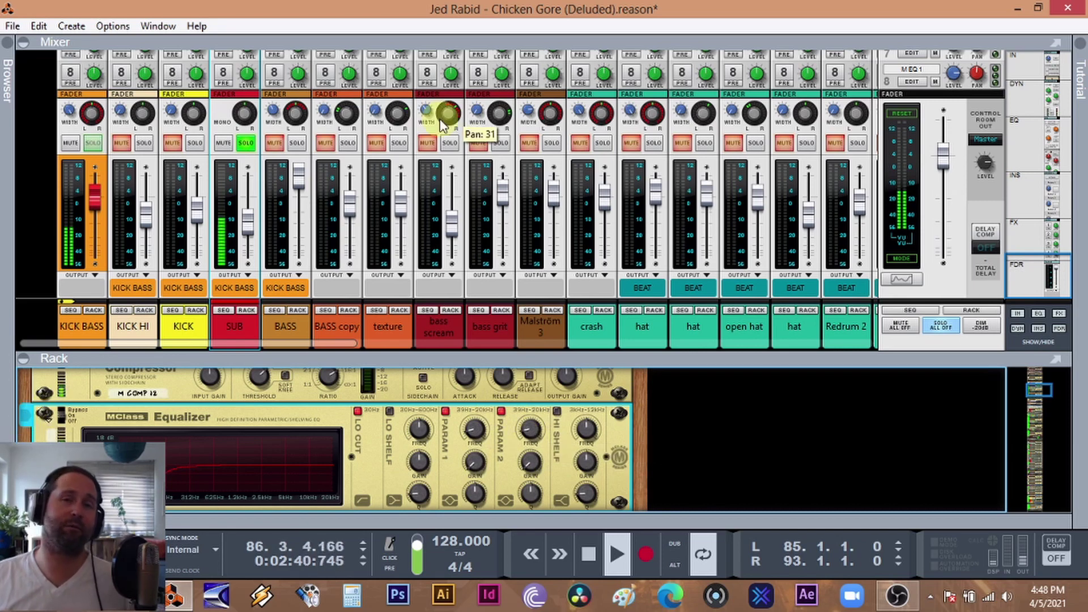
Solo the KICK channel, show its rack device and open its Spectrum EQ
left_click(195, 143)
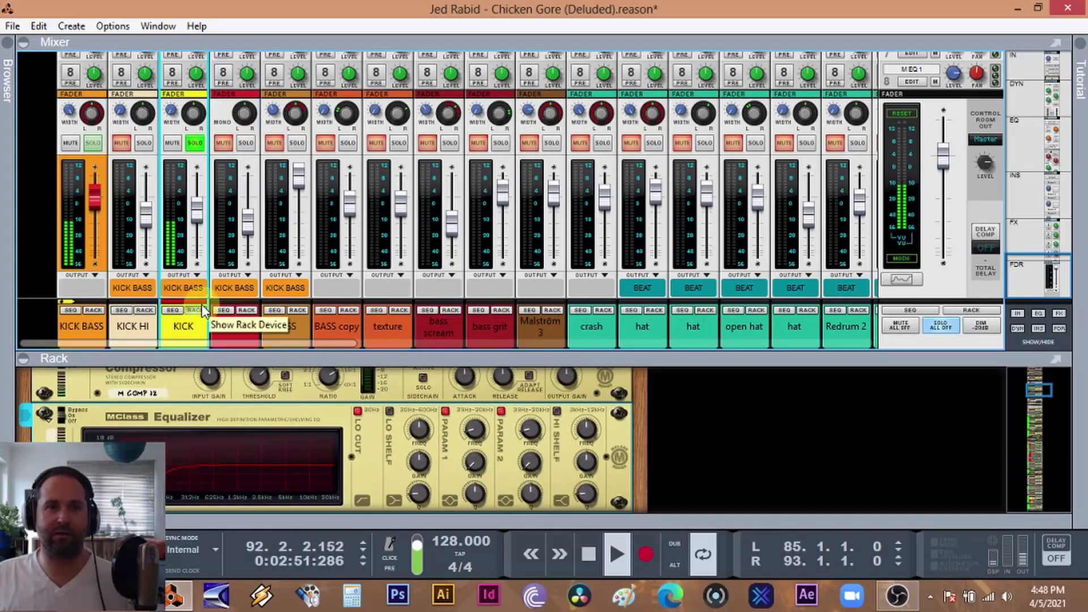
left_click(195, 310)
scroll(170, 218, "up", 10)
left_click(183, 192)
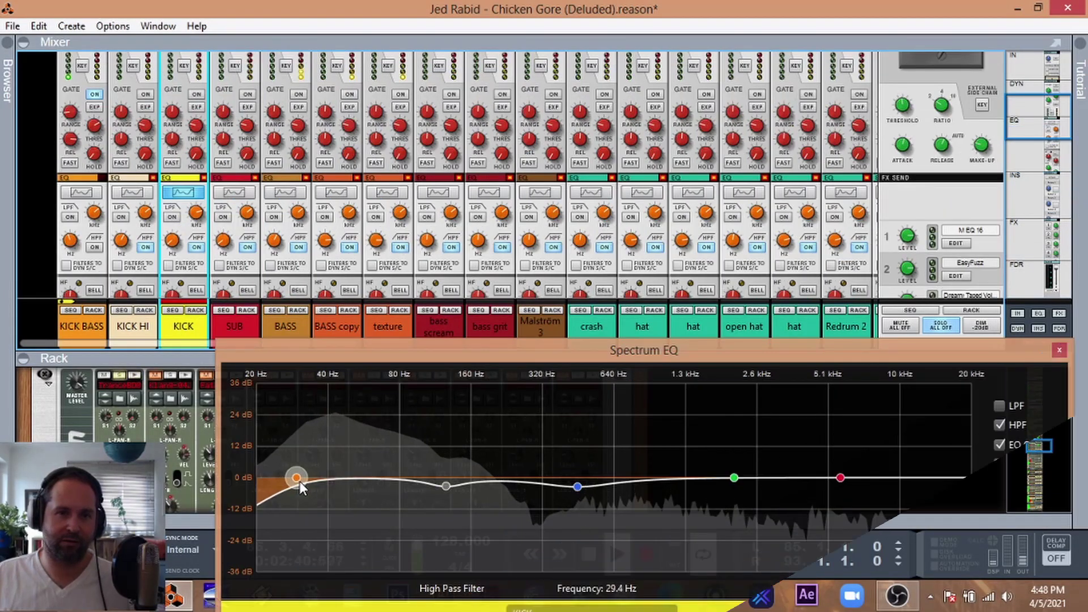
Try a high-pass filter at 80.6 Hz on the KICK channel with and without EQ, and a shifted low-frequency band
left_click_drag(299, 481, 402, 495)
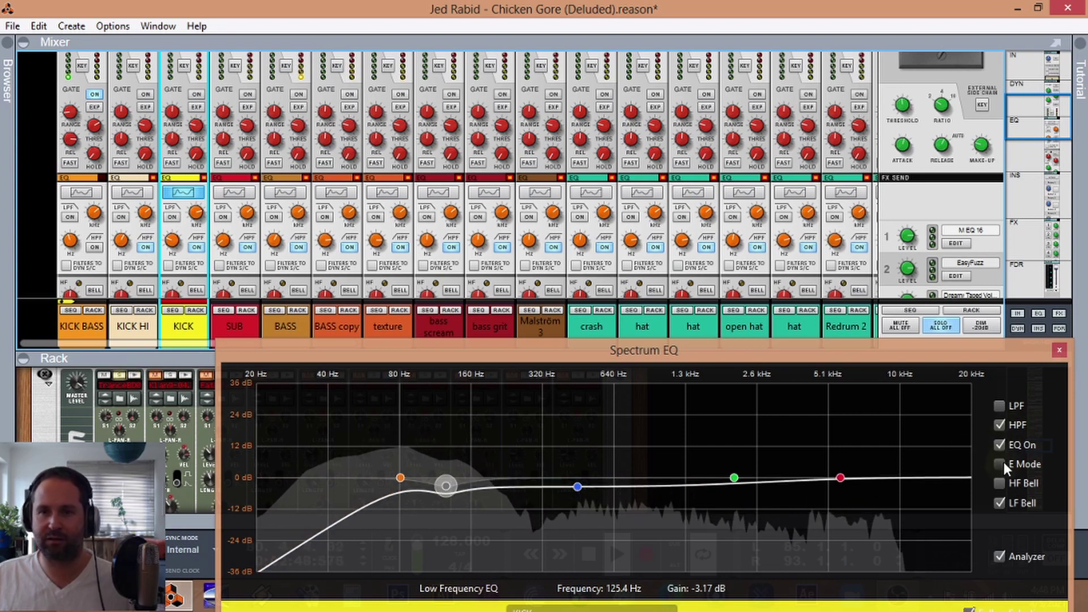
left_click(1000, 444)
left_click(400, 478)
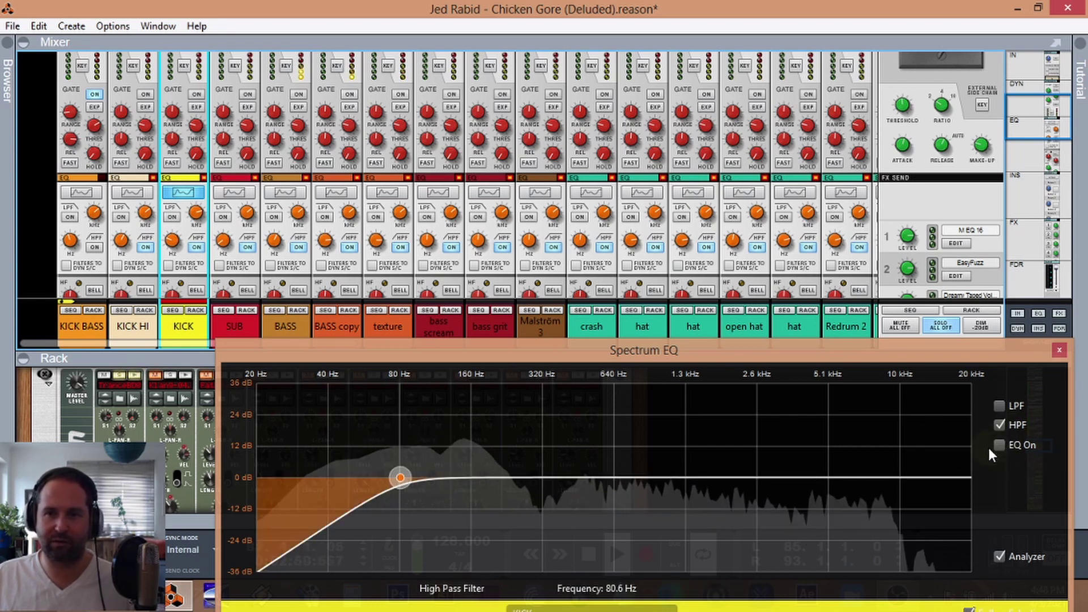
left_click(999, 445)
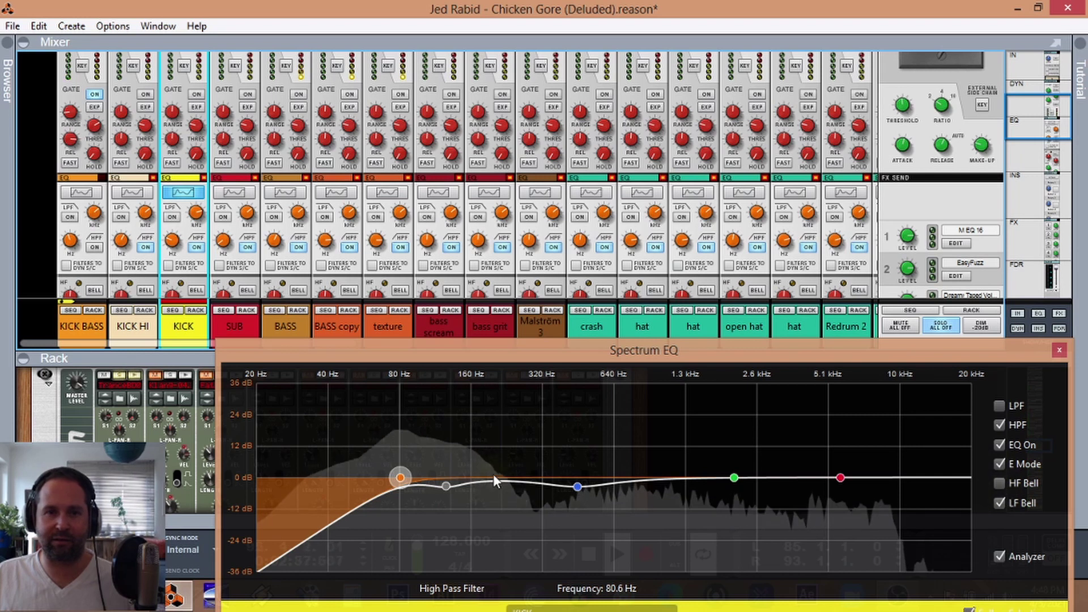
left_click_drag(446, 484, 234, 498)
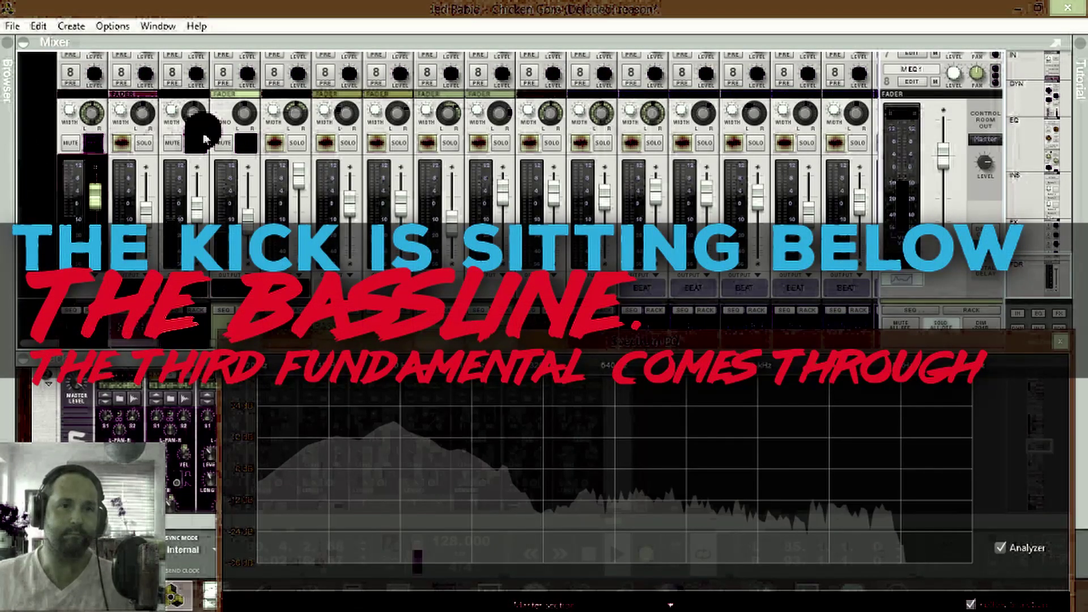
Vary the kick drum's pitch in the rack down to -26 while watching the KICK spectrum, and stop playback
left_click(142, 148)
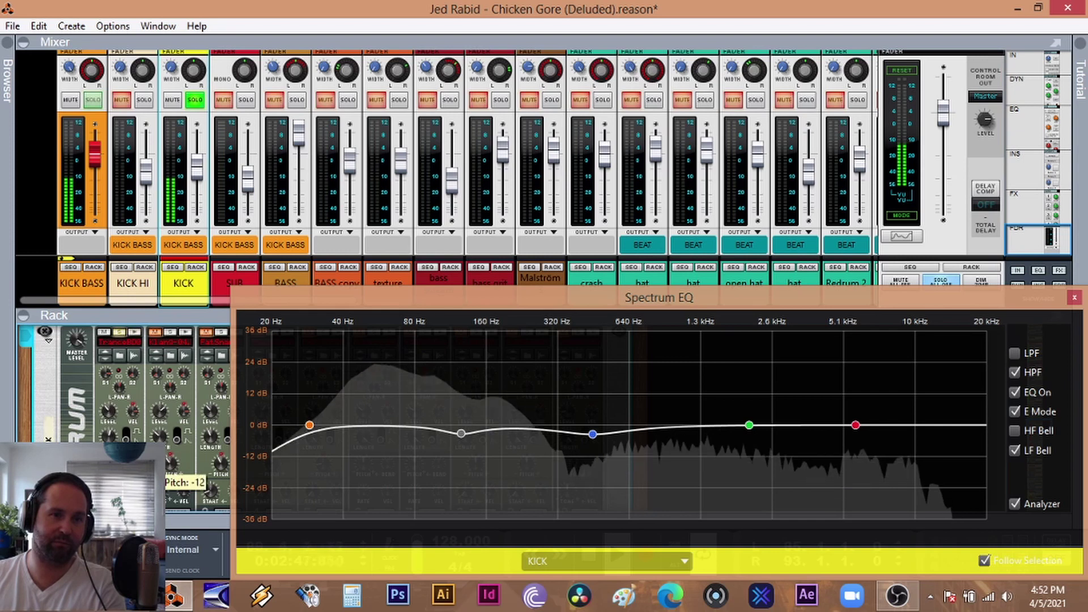
left_click_drag(170, 463, 170, 473)
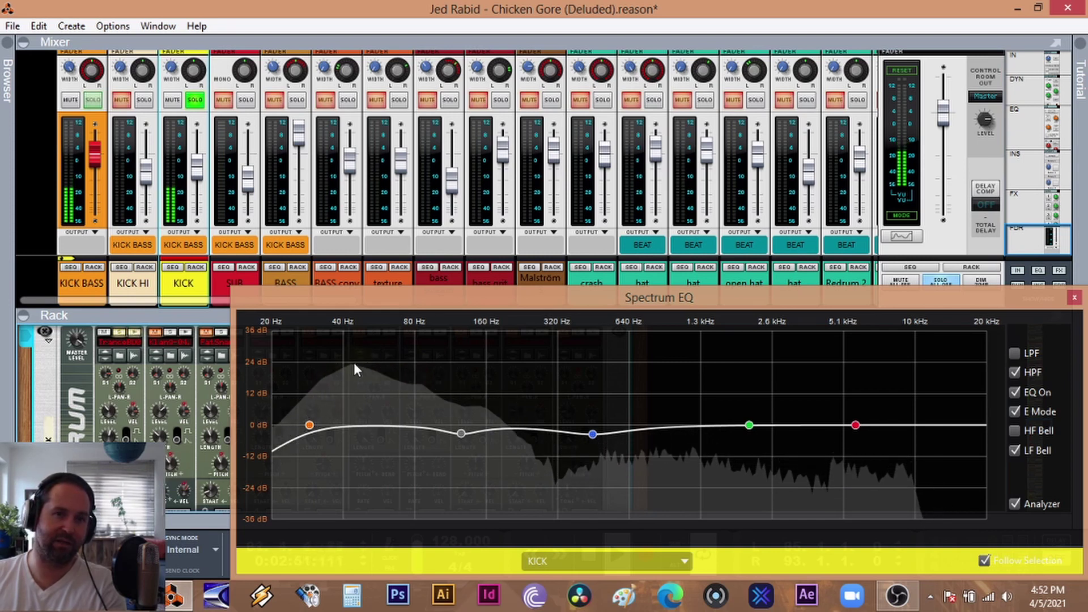
left_click_drag(170, 465, 170, 449)
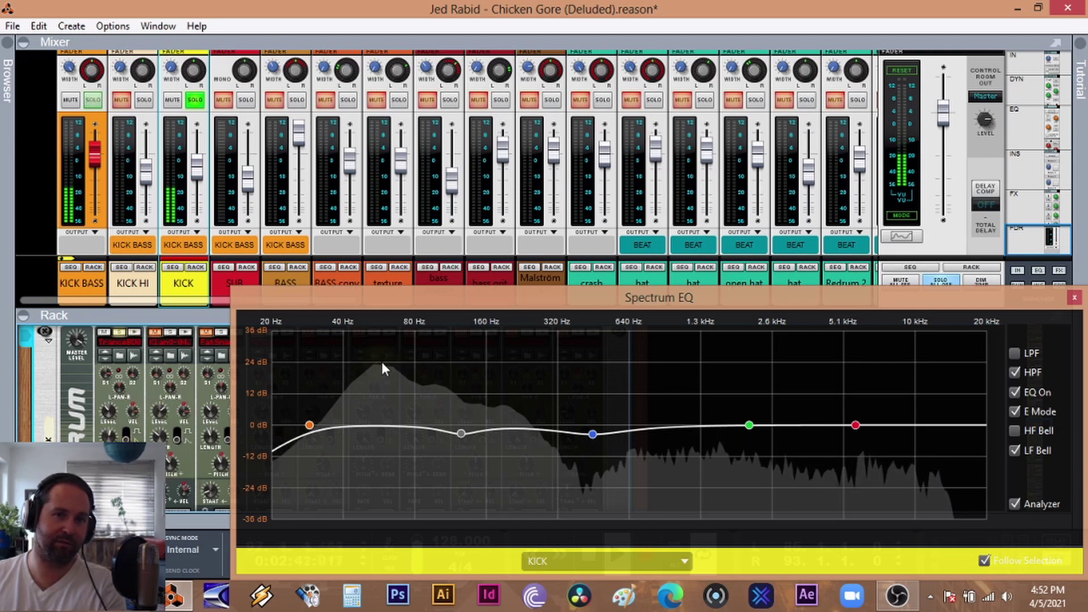
left_click_drag(170, 464, 170, 474)
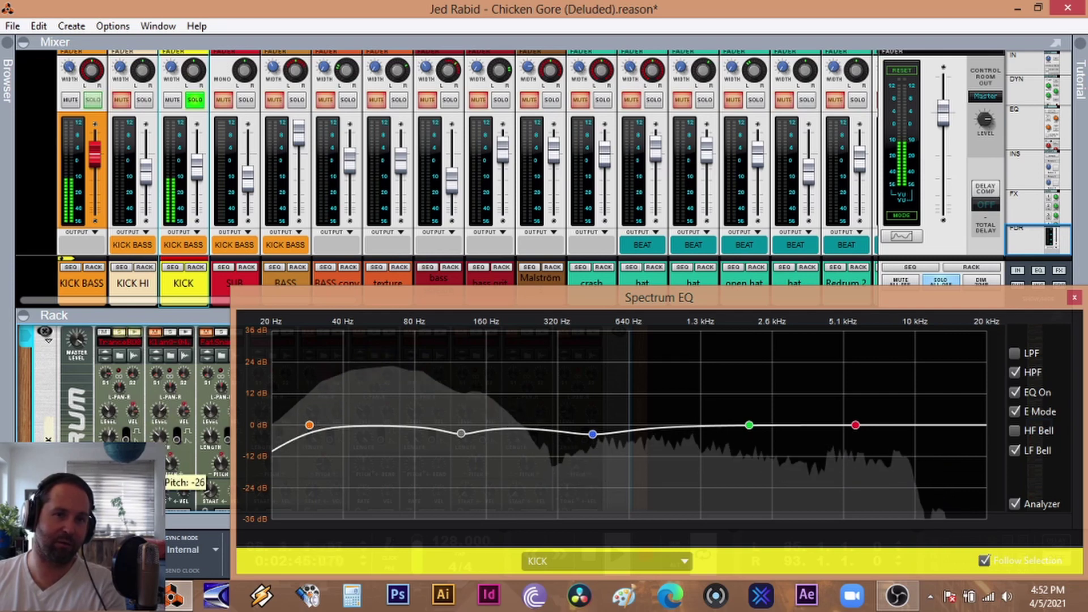
left_click(461, 450)
left_click(588, 558)
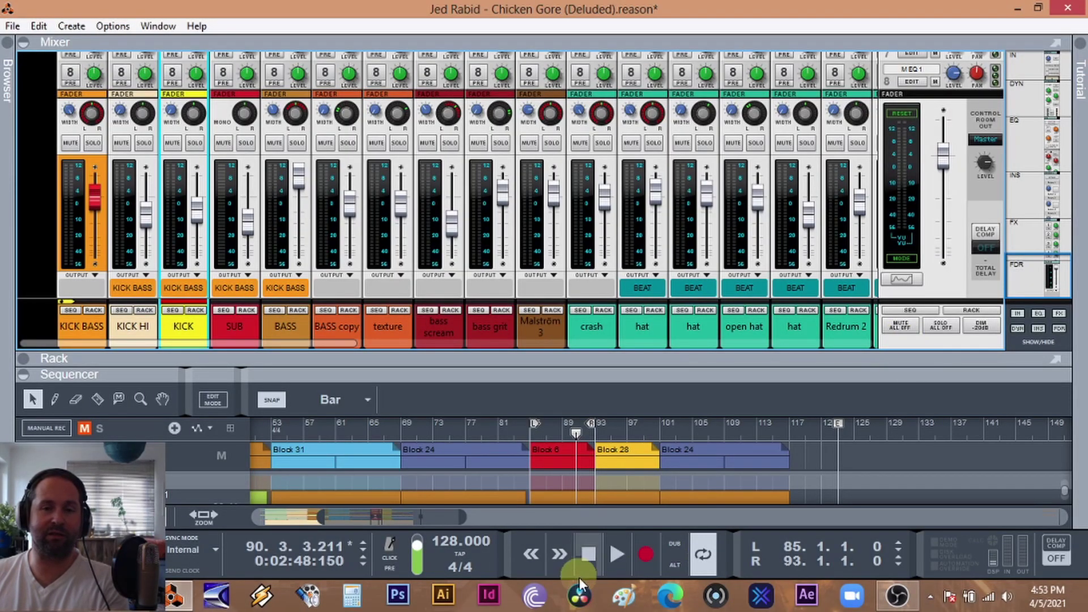
Solo the KICK, SUB and BASS channels one after another during playback, and replay with BASS removed from the solo
left_click(610, 559)
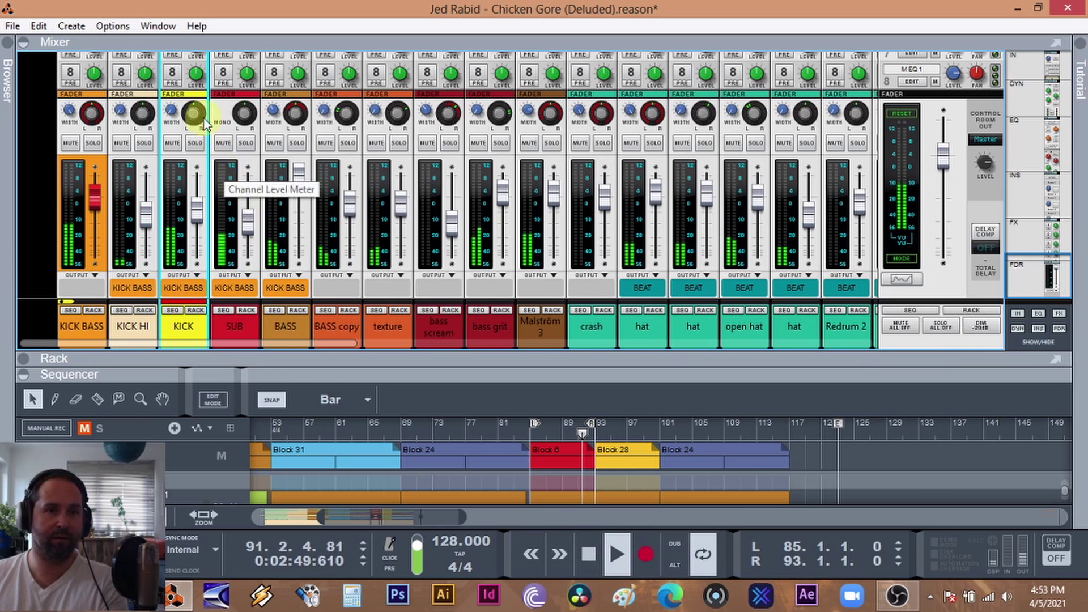
left_click(193, 143)
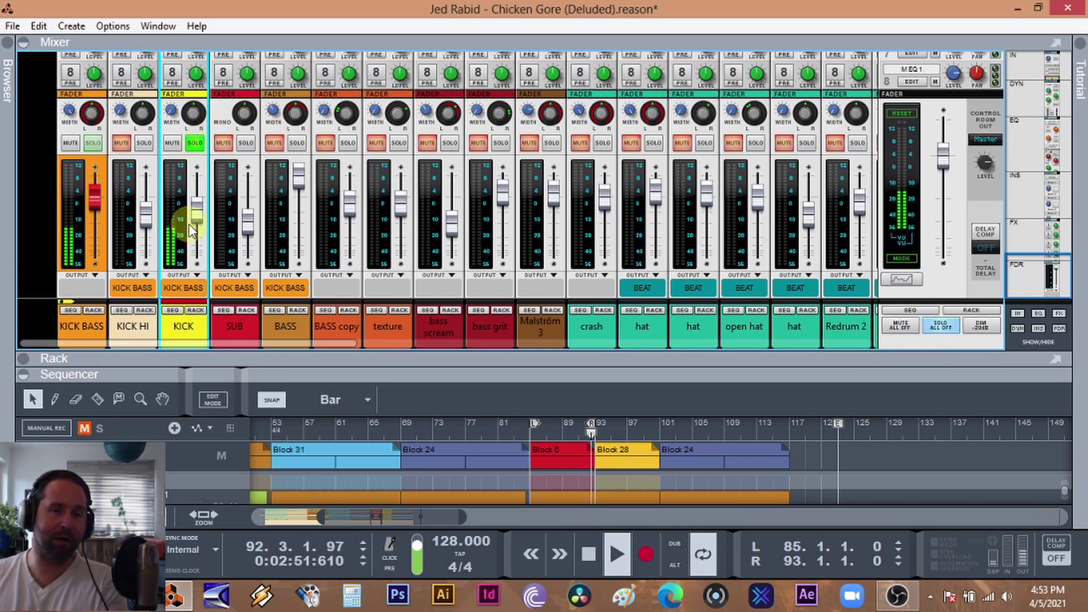
left_click(246, 143)
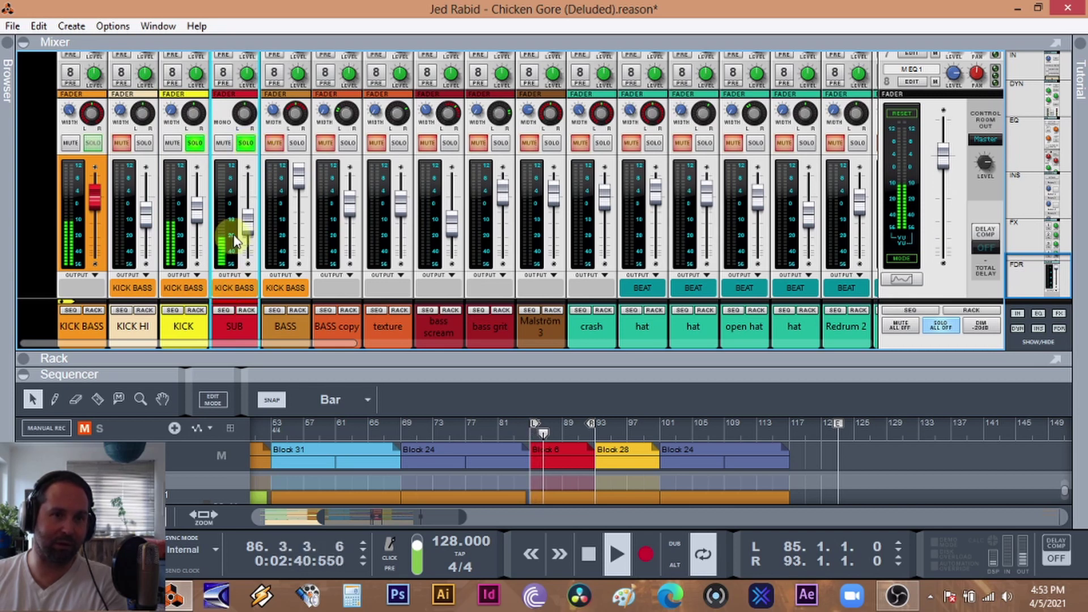
left_click(299, 144)
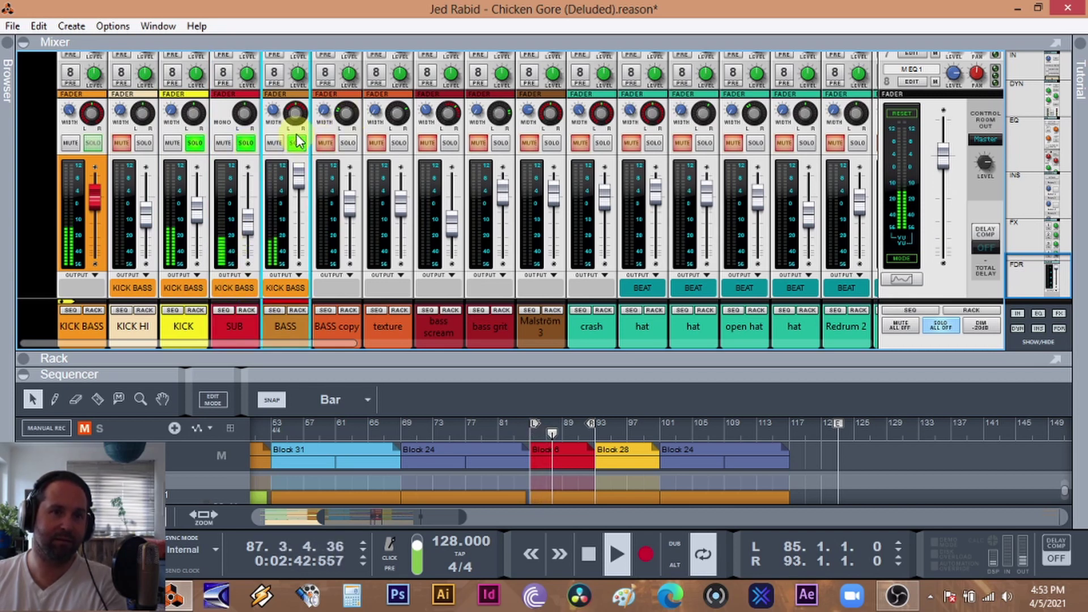
left_click(589, 556)
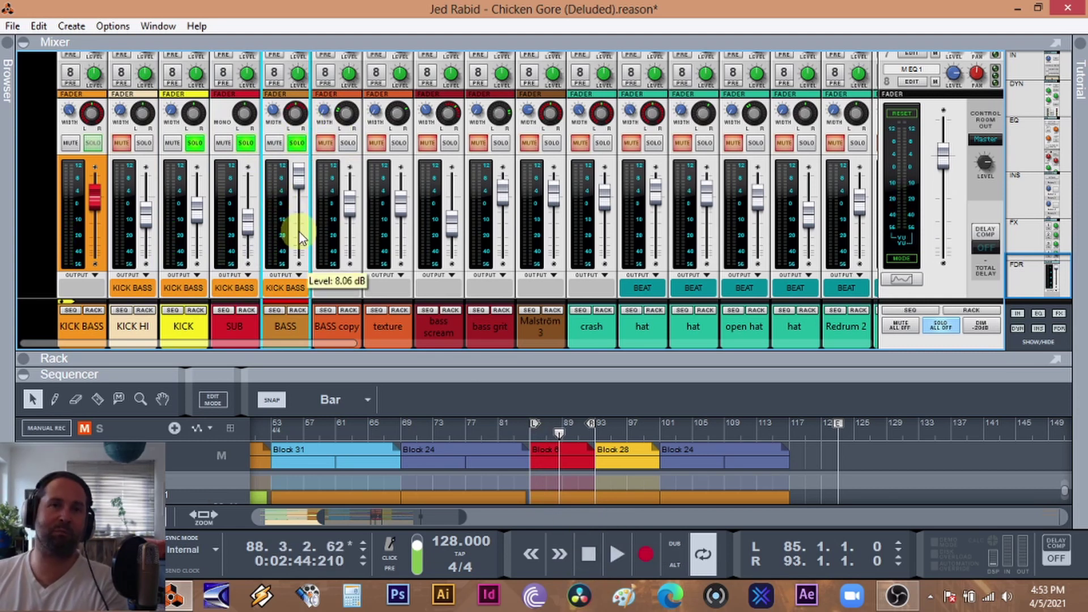
left_click(296, 144)
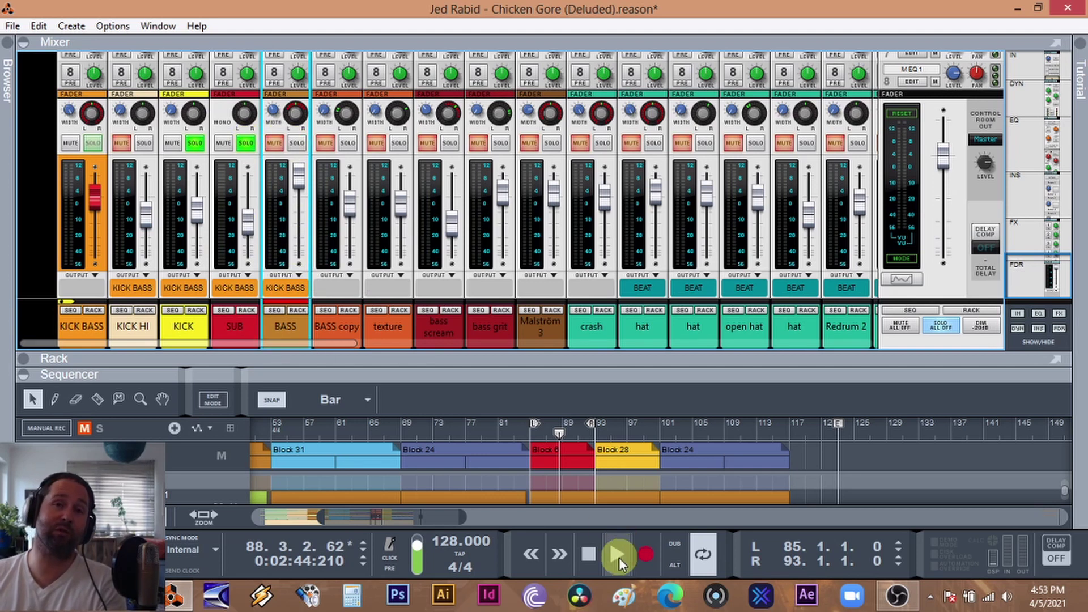
left_click(632, 552)
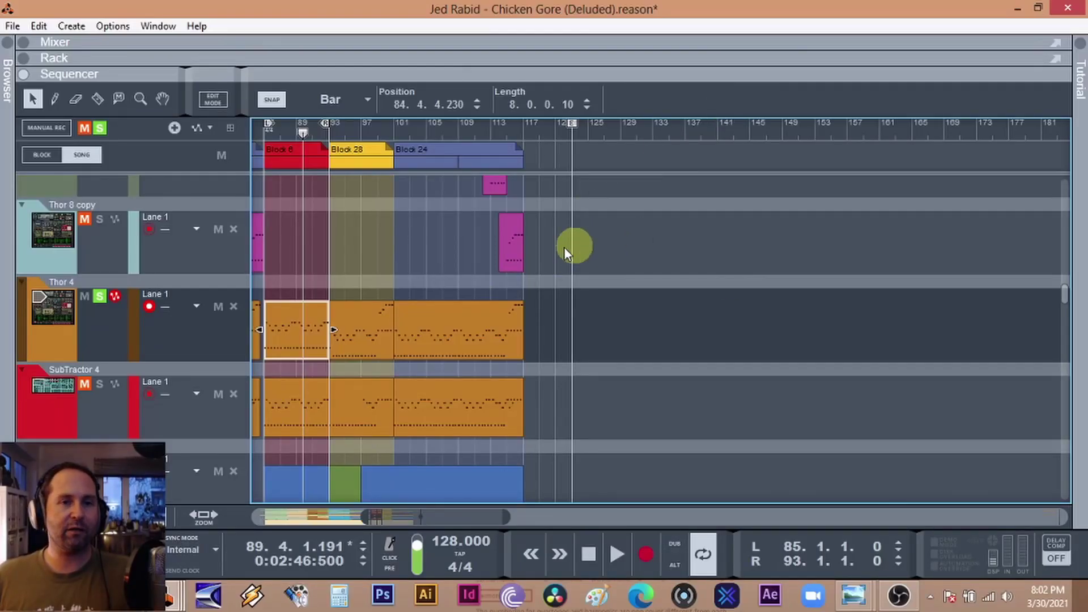
Open the Thor 4 clip under Block 6 for note editing, select its E1 notes, and audition the higher keys used
left_click(266, 335)
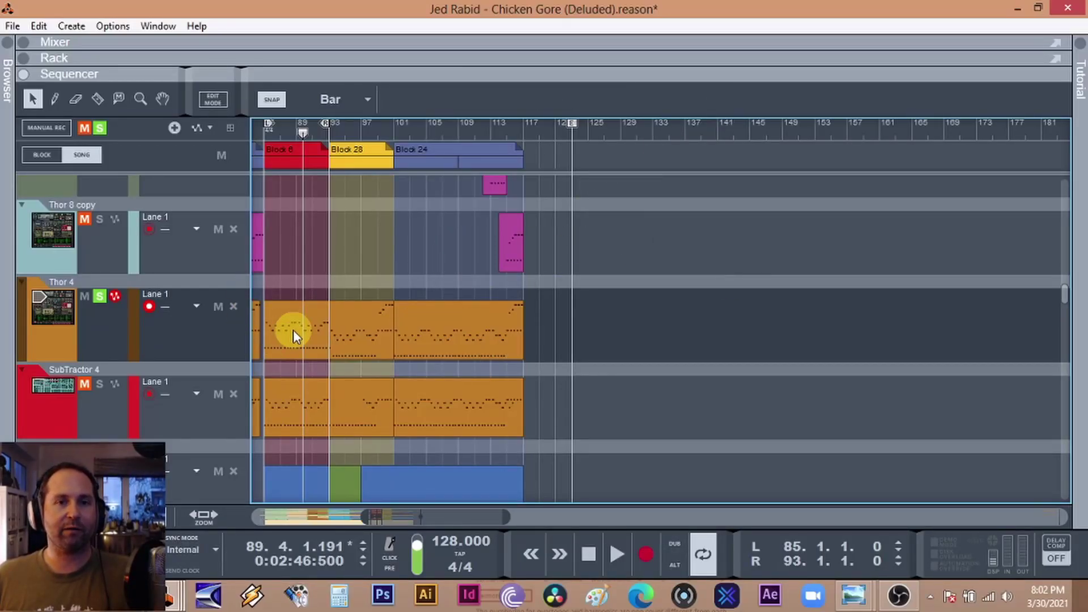
double_click(293, 330)
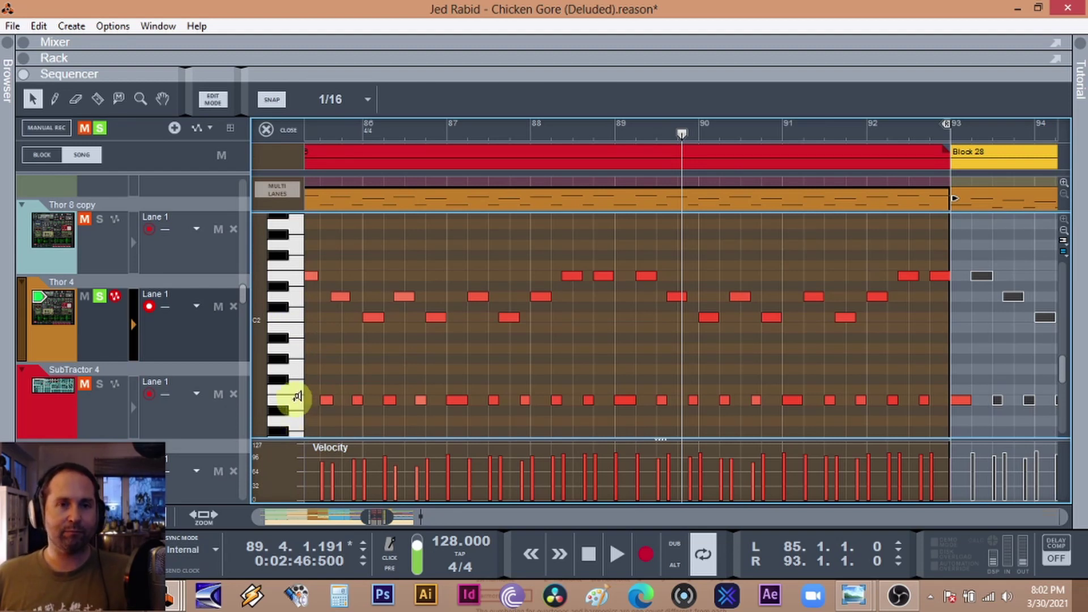
left_click(292, 400)
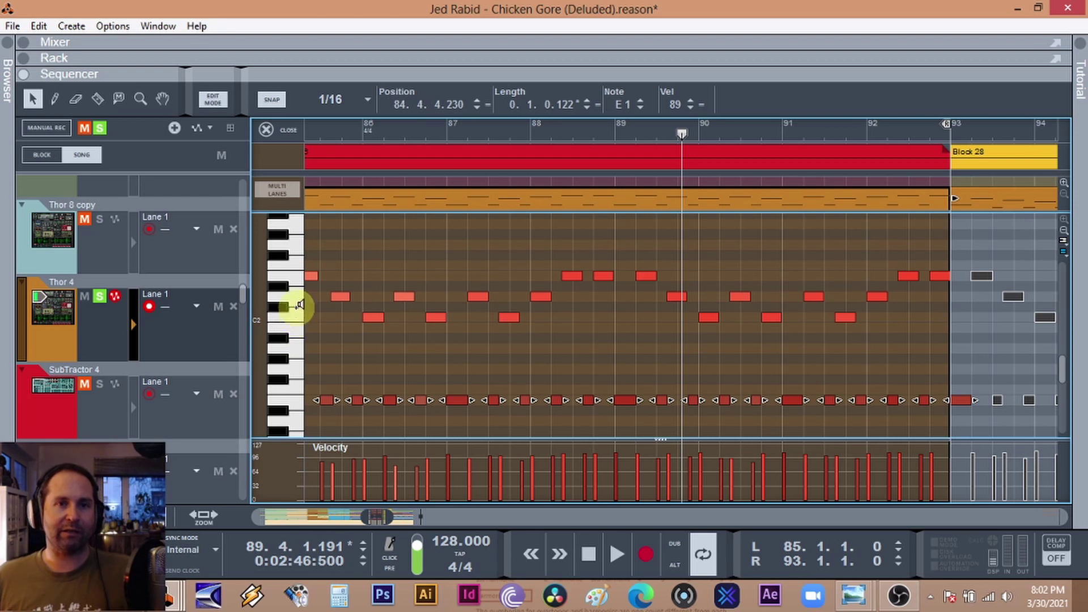
left_click(299, 273)
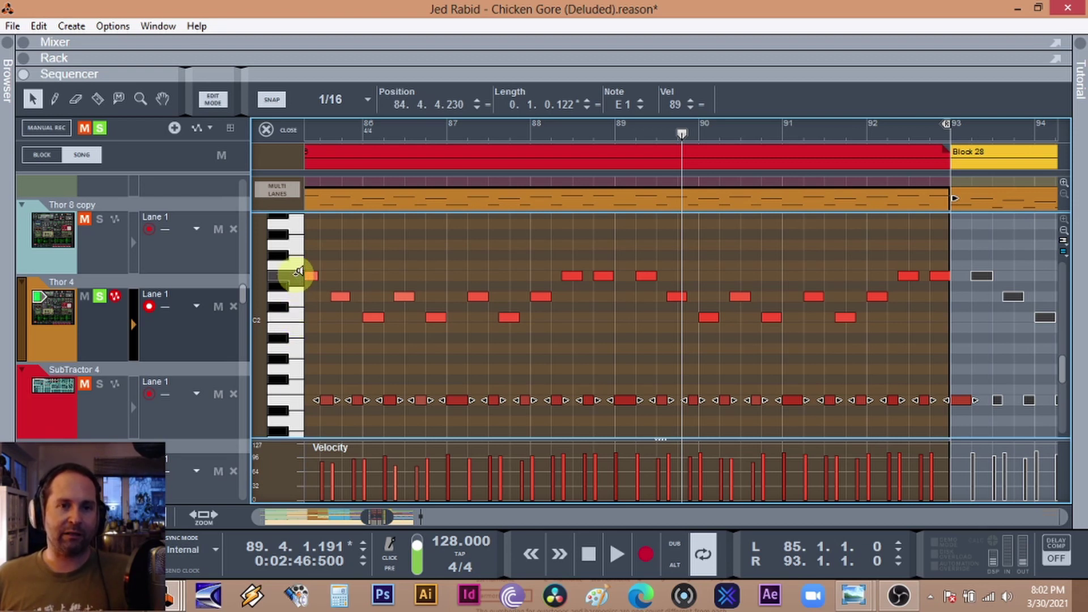
left_click(295, 282)
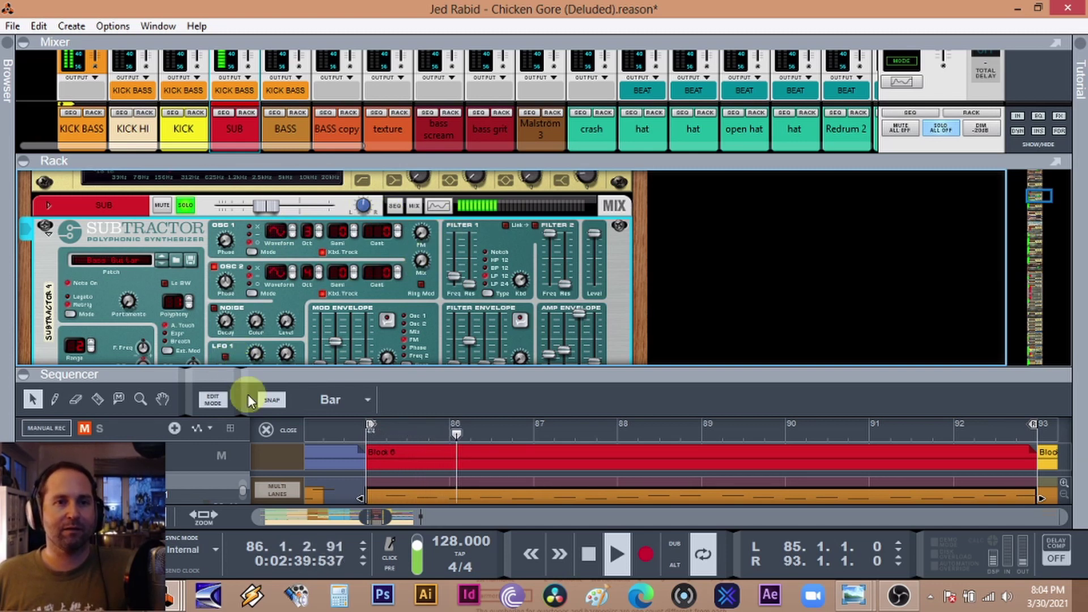
left_click(587, 551)
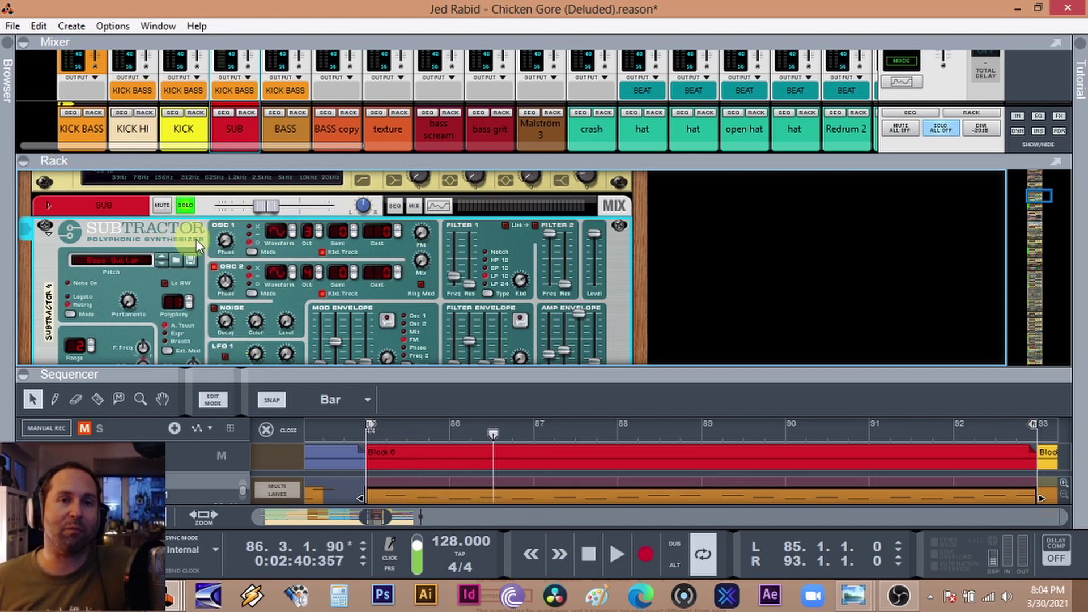
Look over the Subtractor, MClass Compressor and Scream 4 of the SUB channel in the rack, and enlarge the sequencer area
scroll(214, 258, "down", 3)
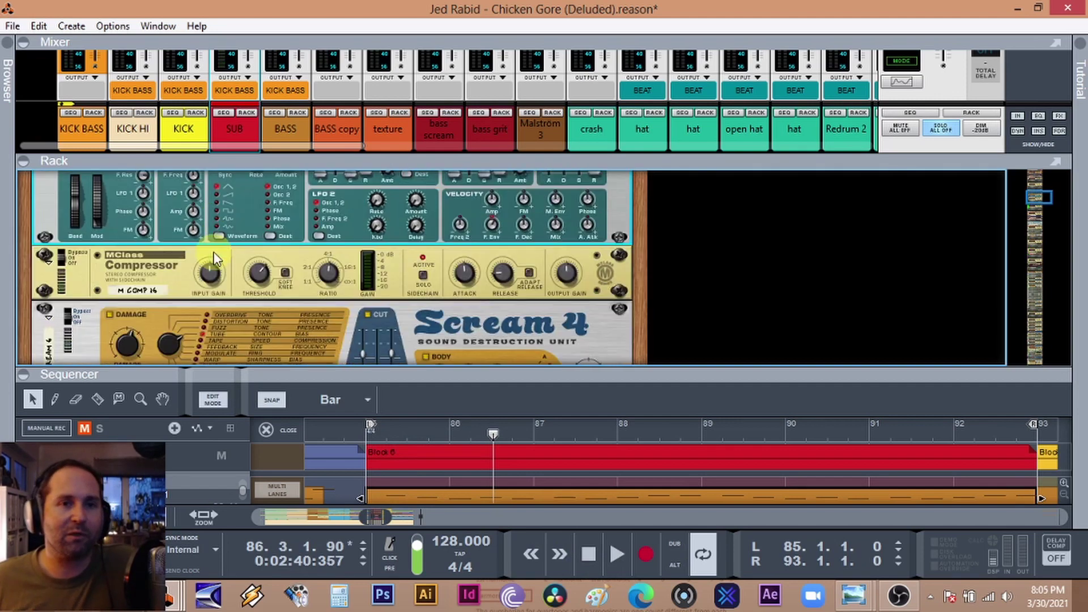
scroll(298, 294, "down", 2)
left_click_drag(350, 368, 355, 215)
left_click_drag(335, 170, 323, 304)
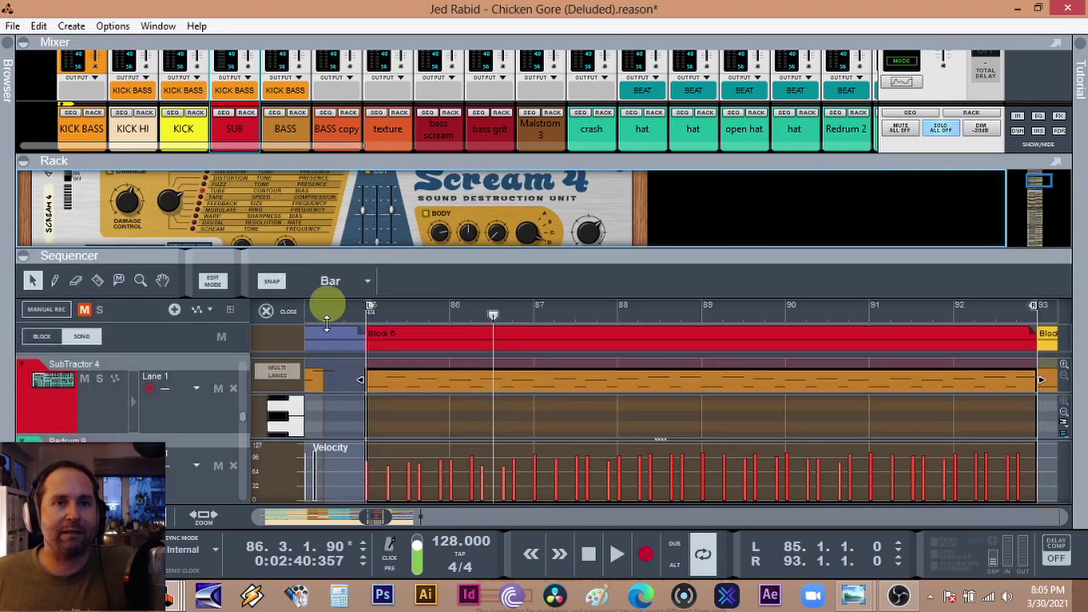
Play the BASS channel soloed alongside SUB, and compare its stereo width by undoing and redoing the width change
left_click(295, 132)
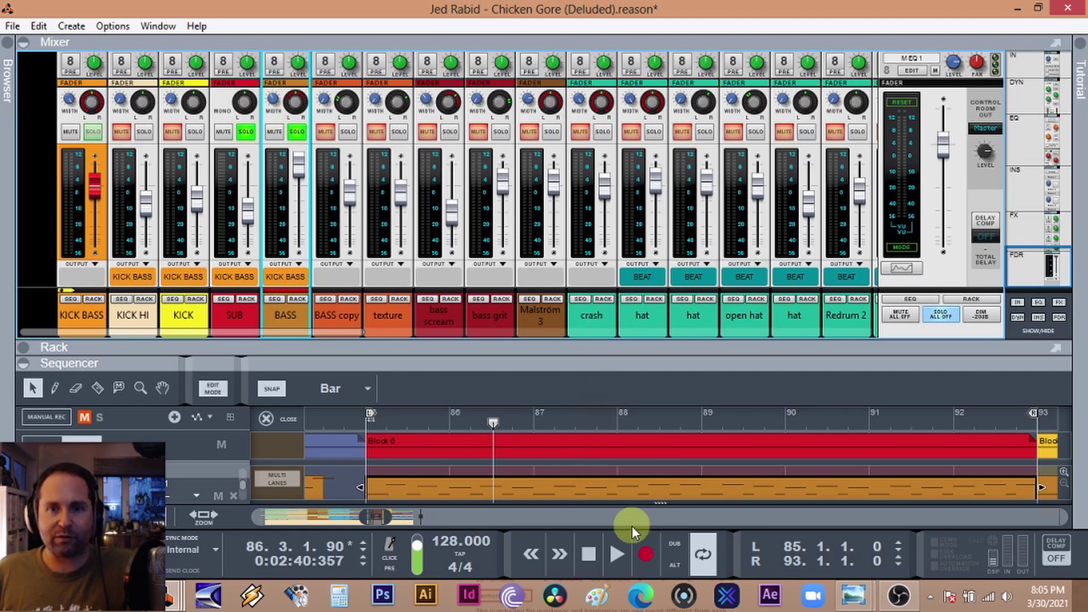
left_click(616, 552)
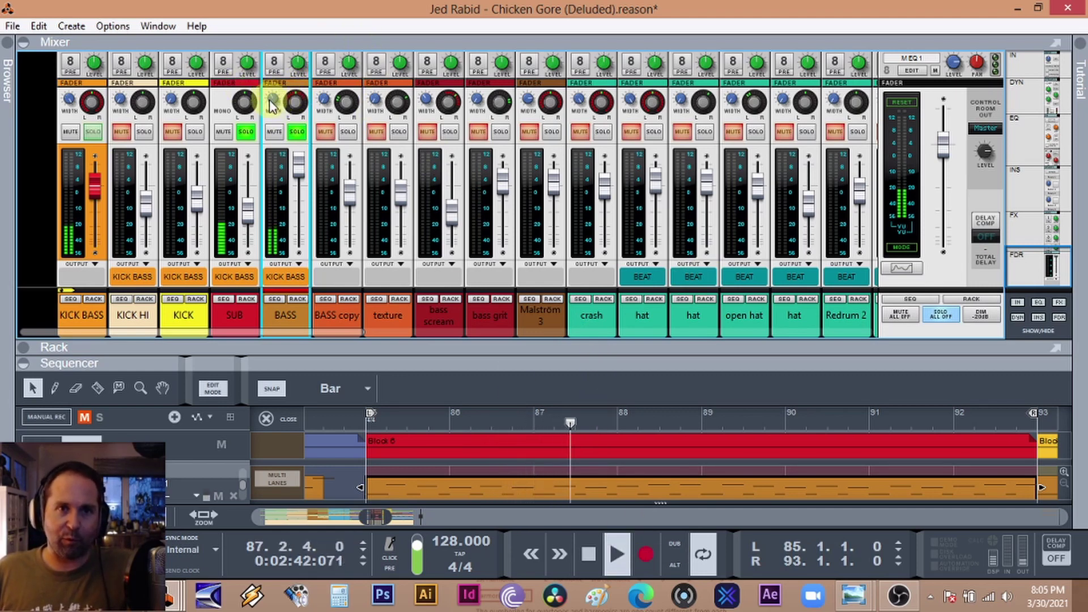
left_click(39, 26)
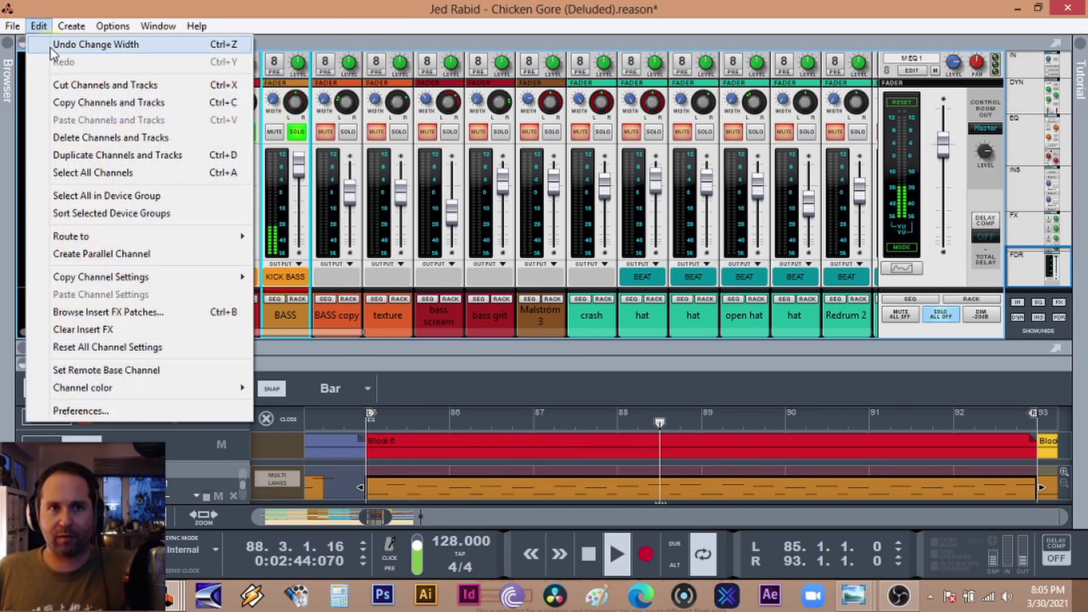
left_click(50, 46)
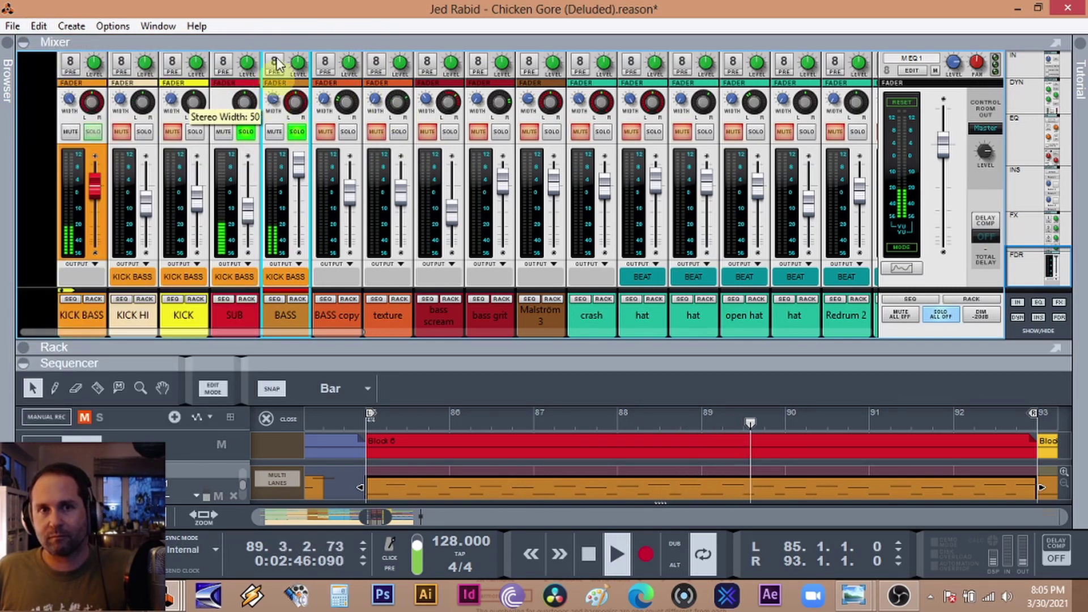
left_click(39, 26)
left_click(54, 62)
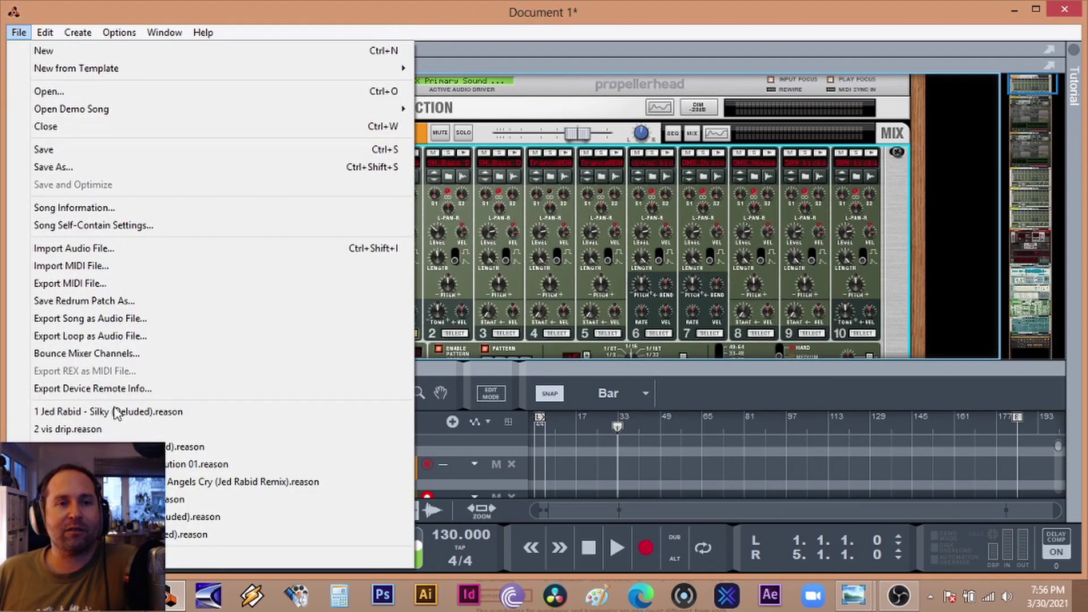
Open the Silky (Deluded) song and view its soloed BASS channel in the master section's spectrum analyzer
left_click(139, 412)
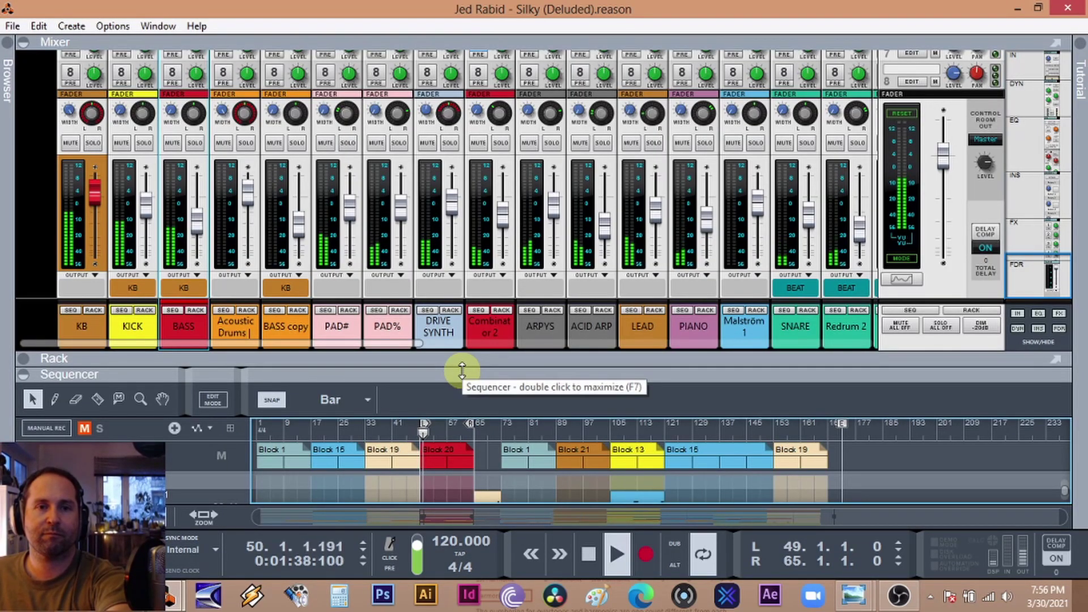
left_click(194, 144)
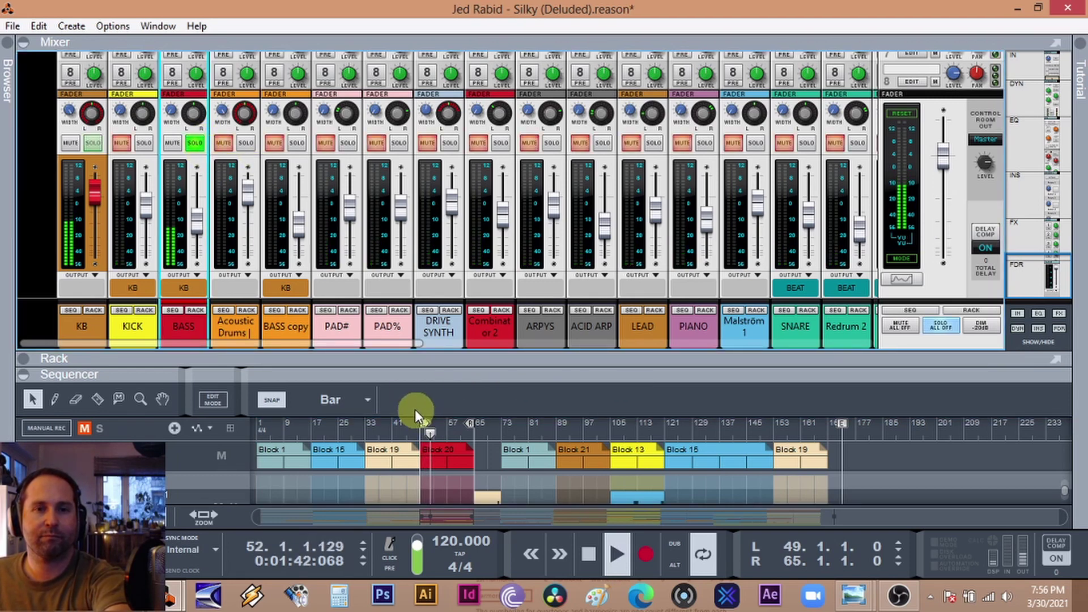
left_click(905, 279)
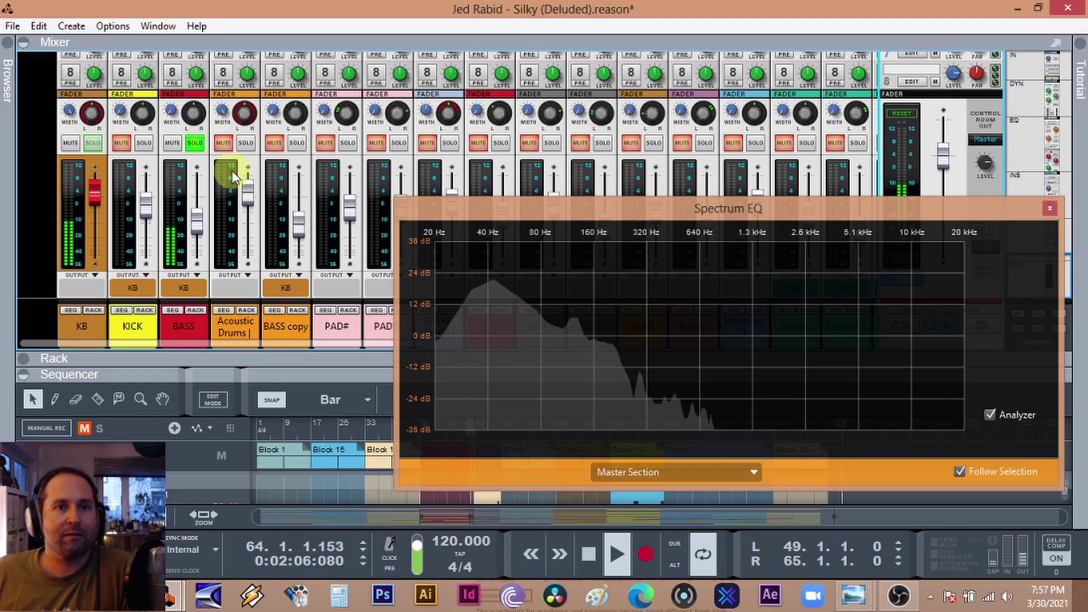
left_click(1049, 208)
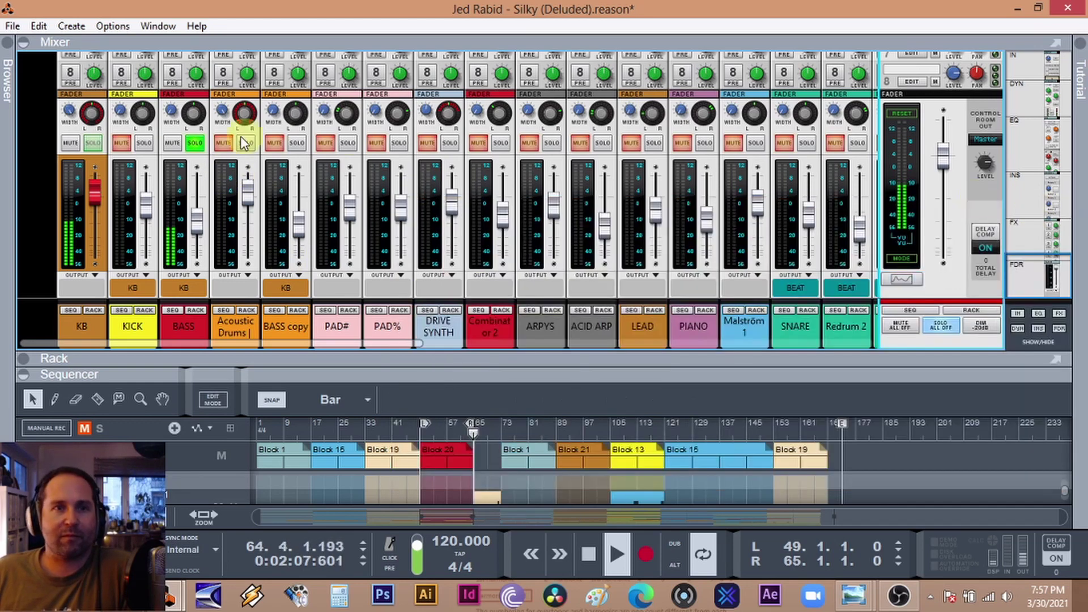
Examine the soloed KICK channel's spectrum, and view the master spectrum with BASS added to the solo
left_click(138, 152)
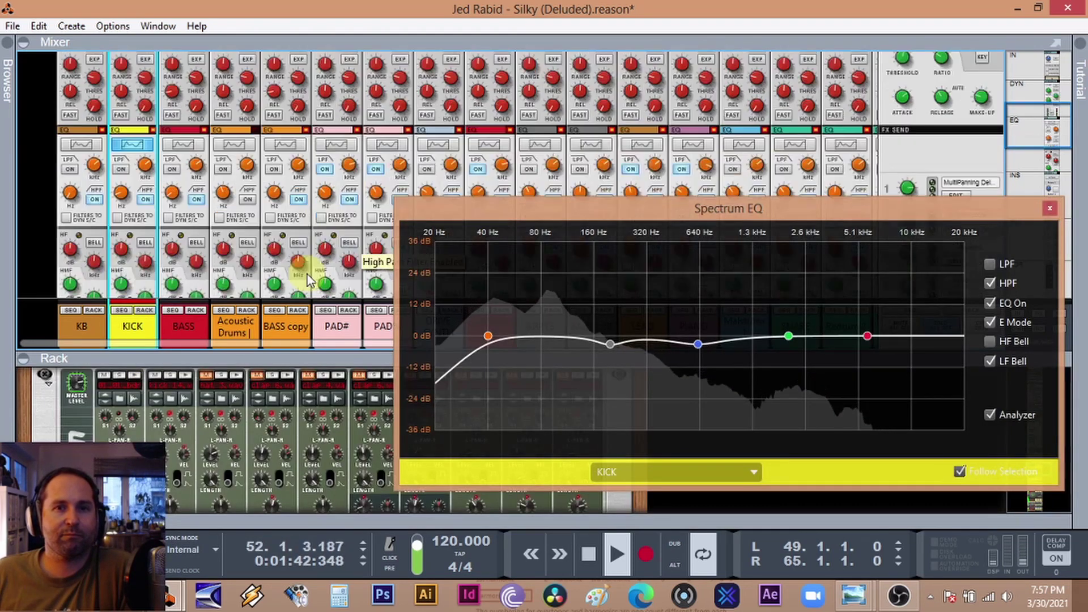
scroll(308, 279, "down", 8)
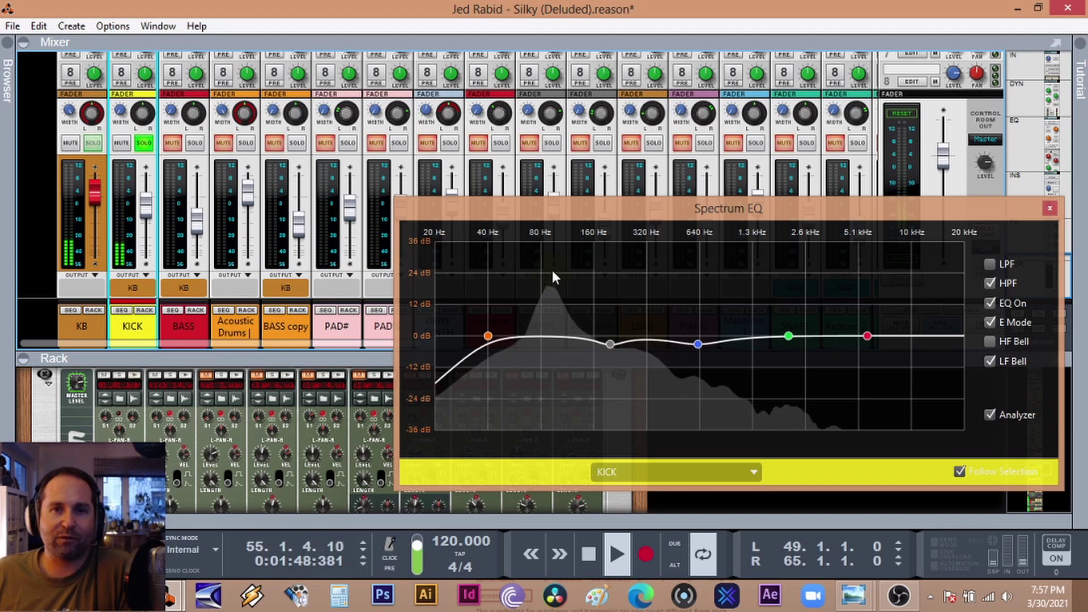
left_click(351, 200)
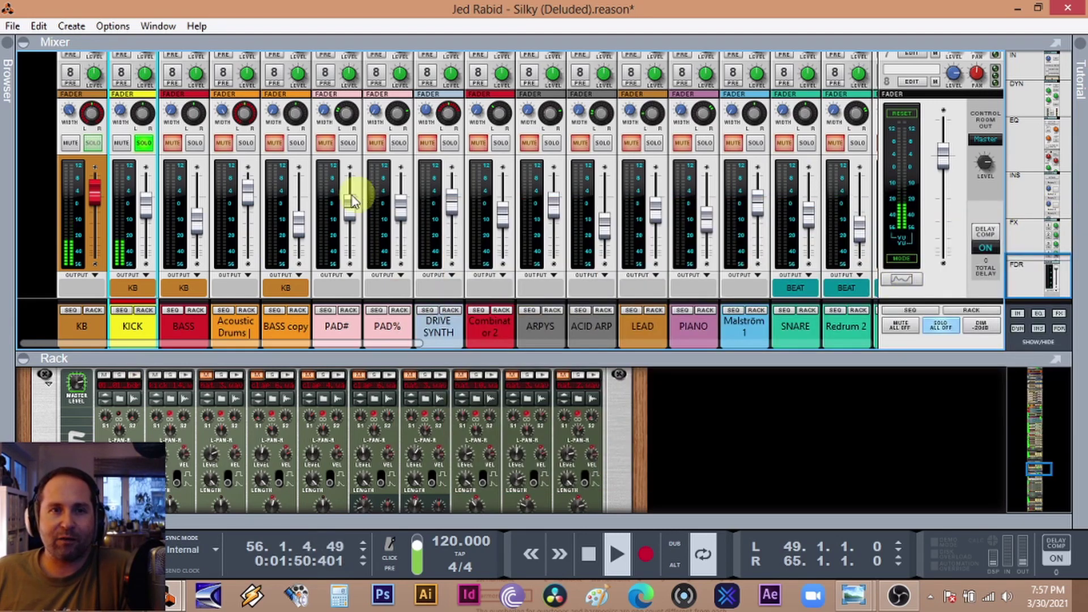
left_click(192, 144)
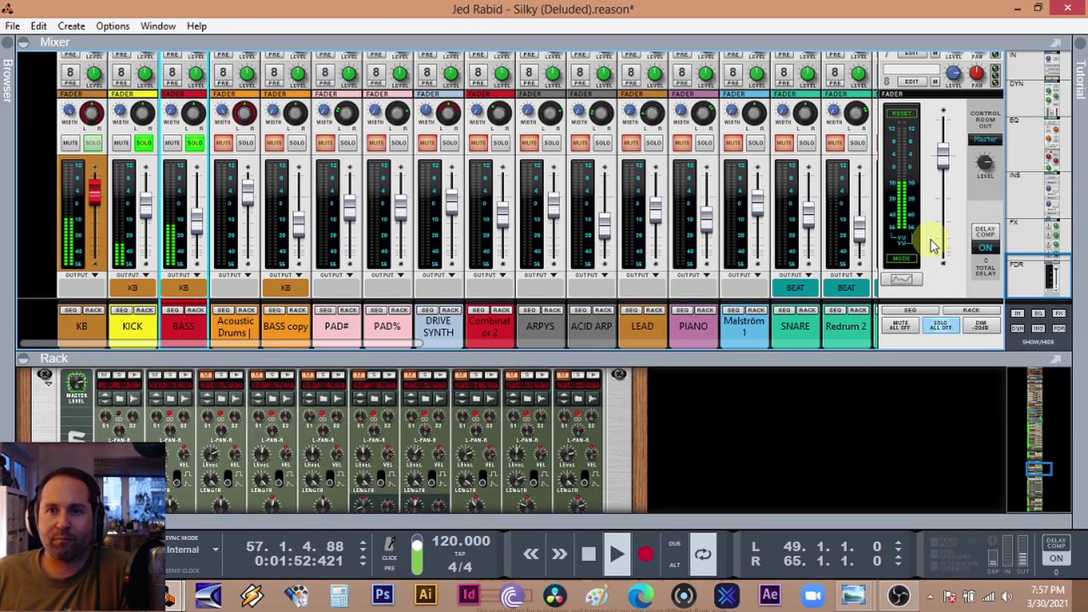
left_click(905, 280)
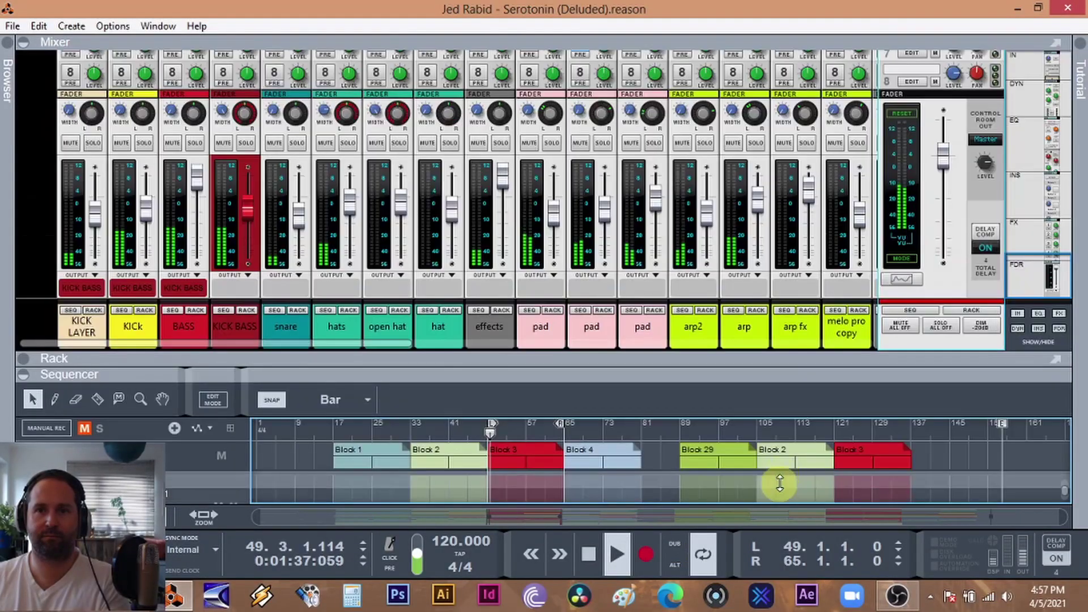
In the Serotonin (Deluded) song, view the master spectrum and examine the EQ curves of KICK and BASS with both soloed
key("F5")
left_click(912, 426)
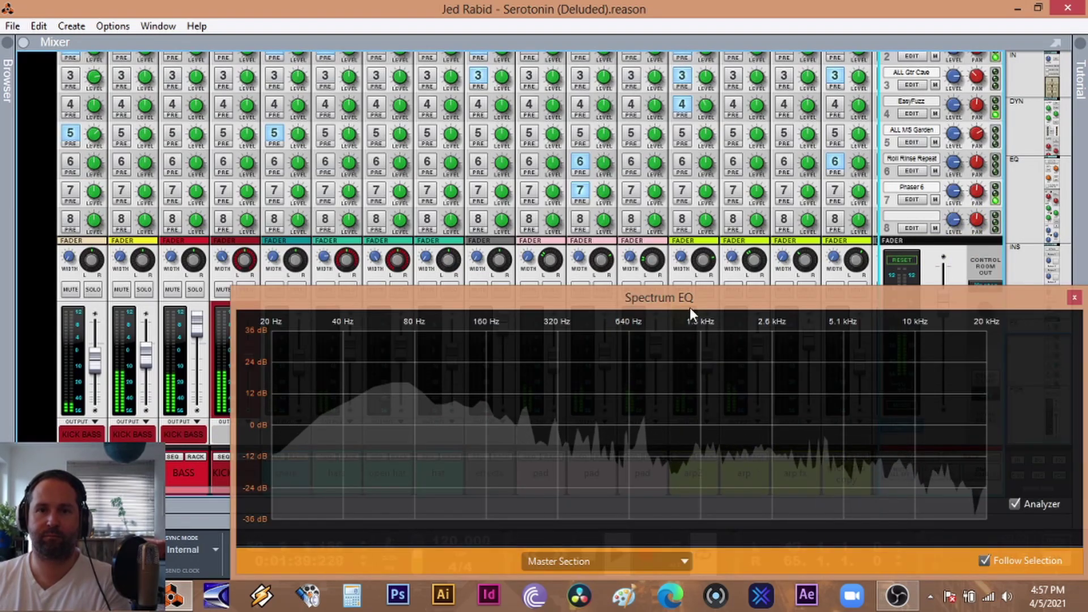
left_click_drag(689, 307, 696, 19)
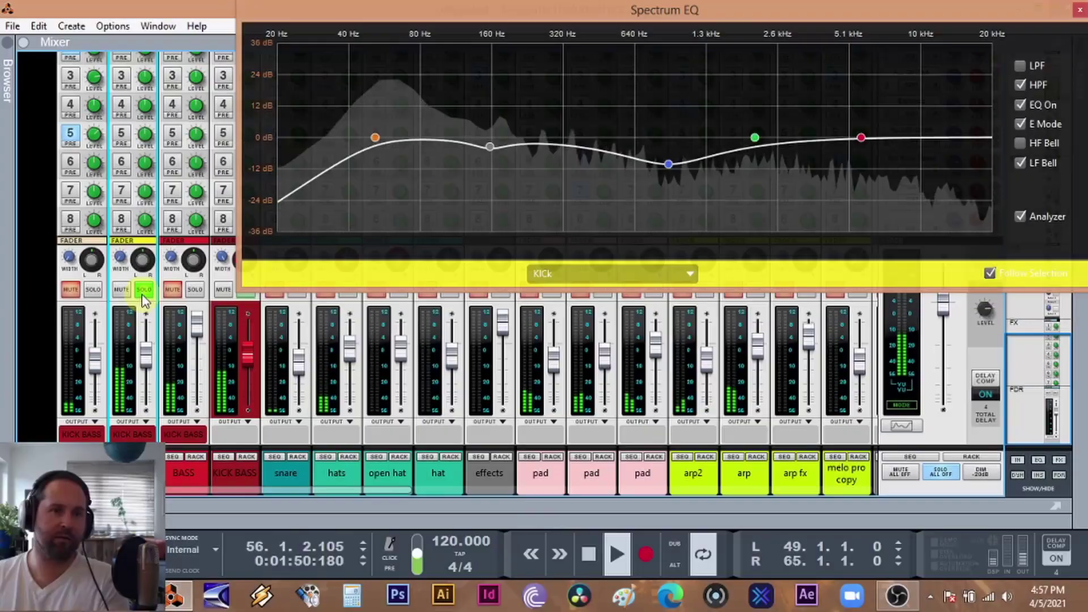
left_click(150, 290)
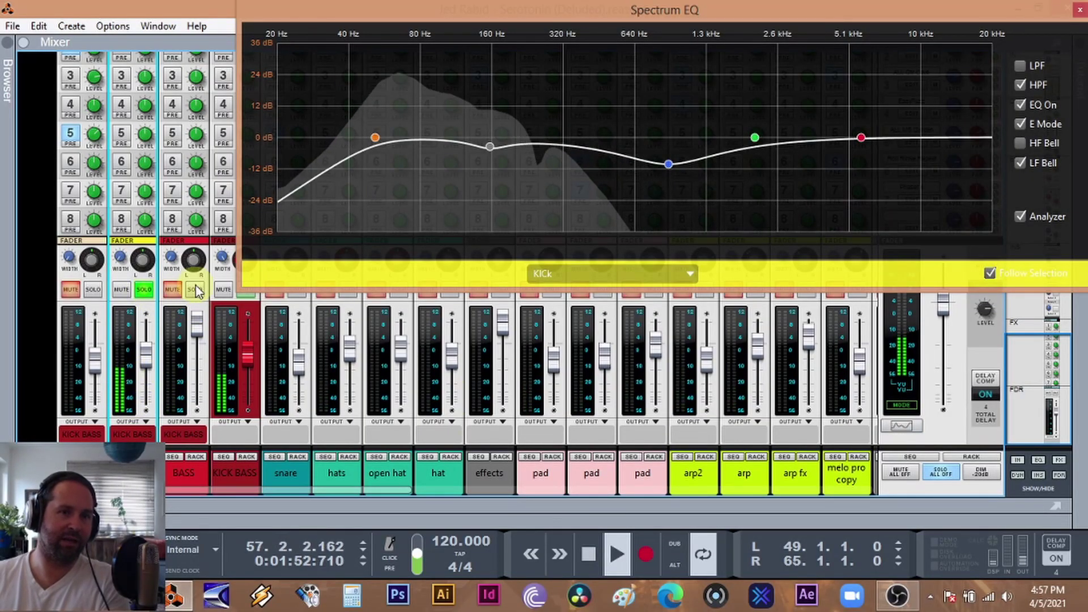
left_click(176, 391)
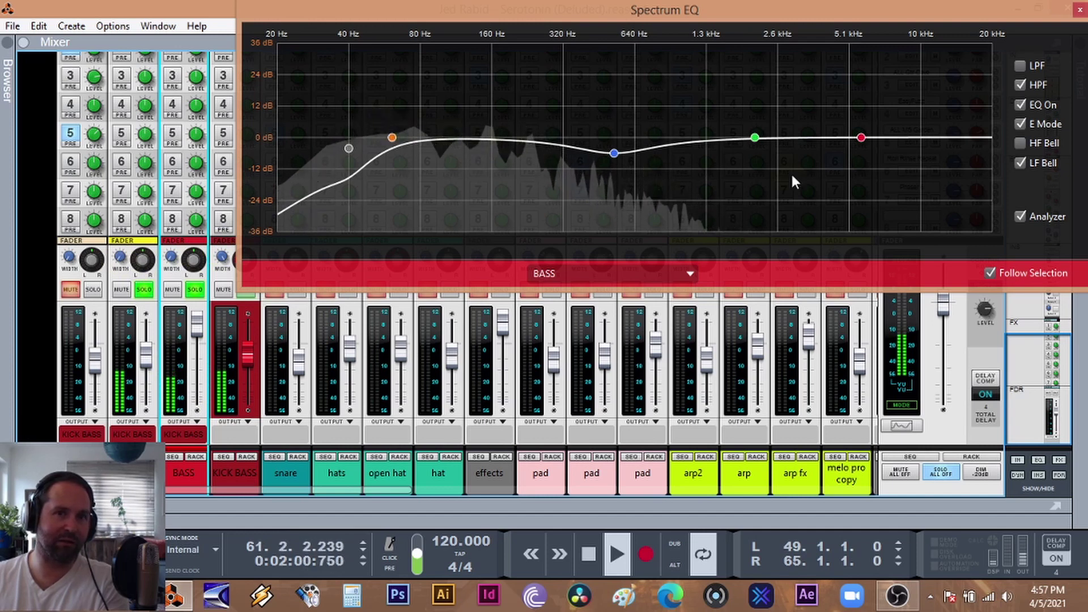
Try the BASS channel without its EQ and high-pass filter, and undo both changes
left_click(1019, 104)
left_click(1019, 84)
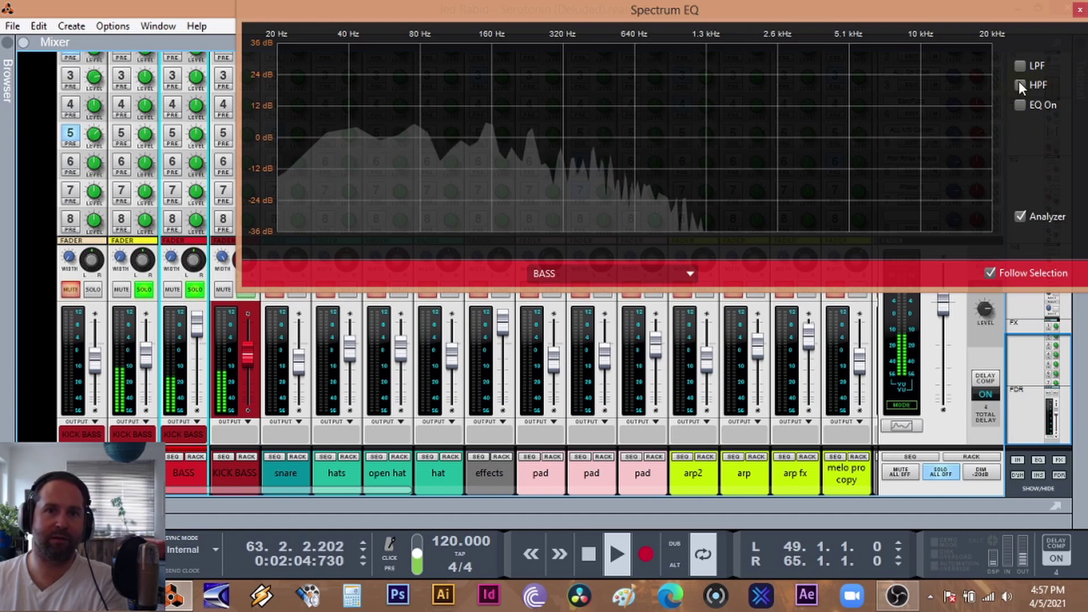
left_click(39, 26)
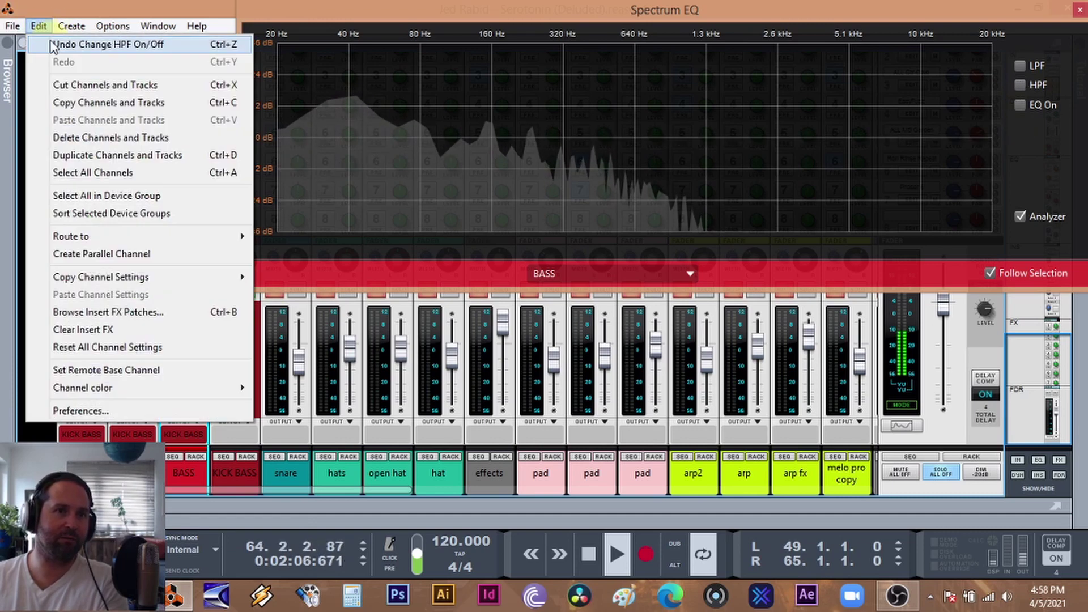
left_click(84, 44)
left_click(39, 25)
left_click(54, 45)
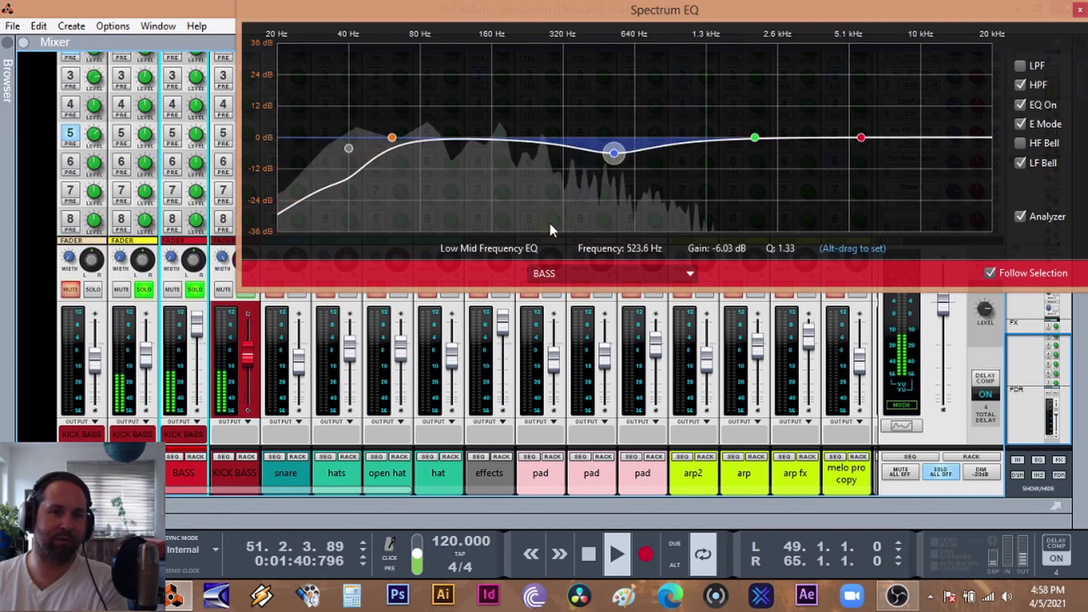
Bring up the KICK and BASS devices in the rack and compare the two channels' EQ curves during playback
key("F6")
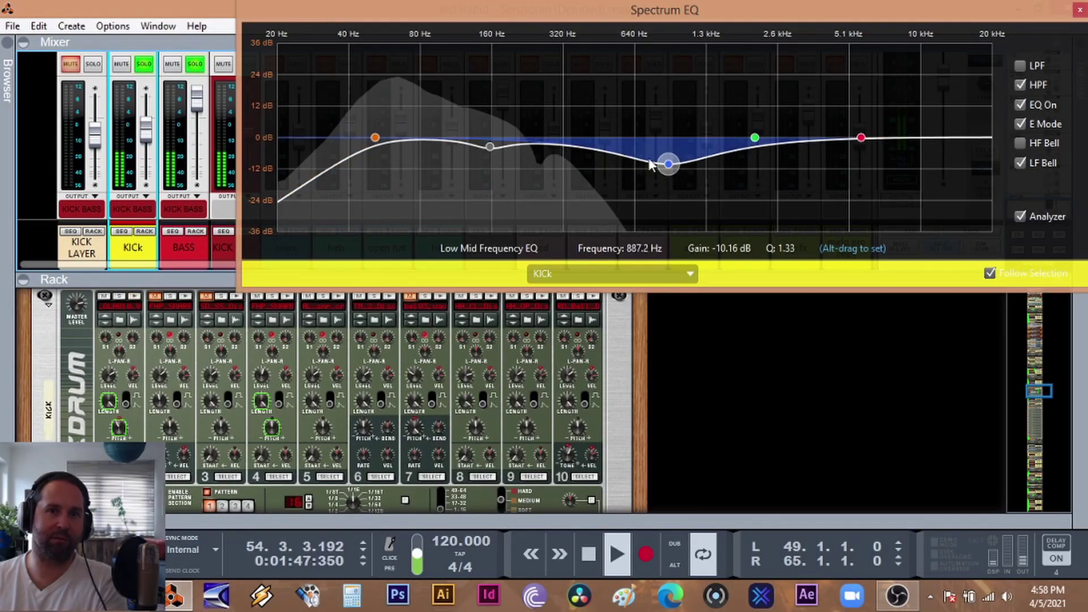
left_click(199, 233)
left_click(200, 231)
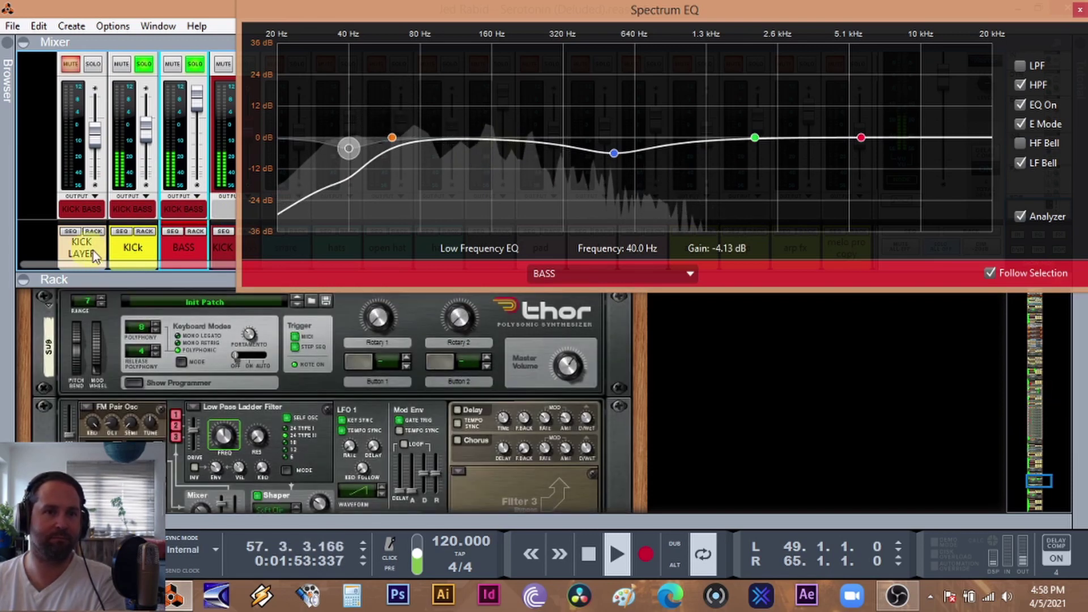
left_click(137, 253)
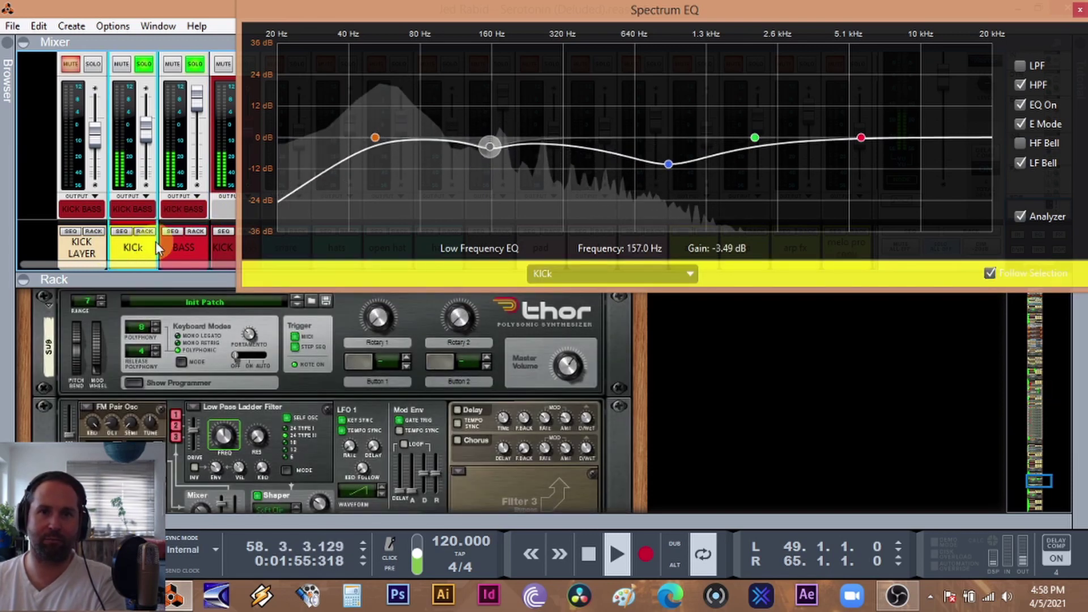
left_click(185, 252)
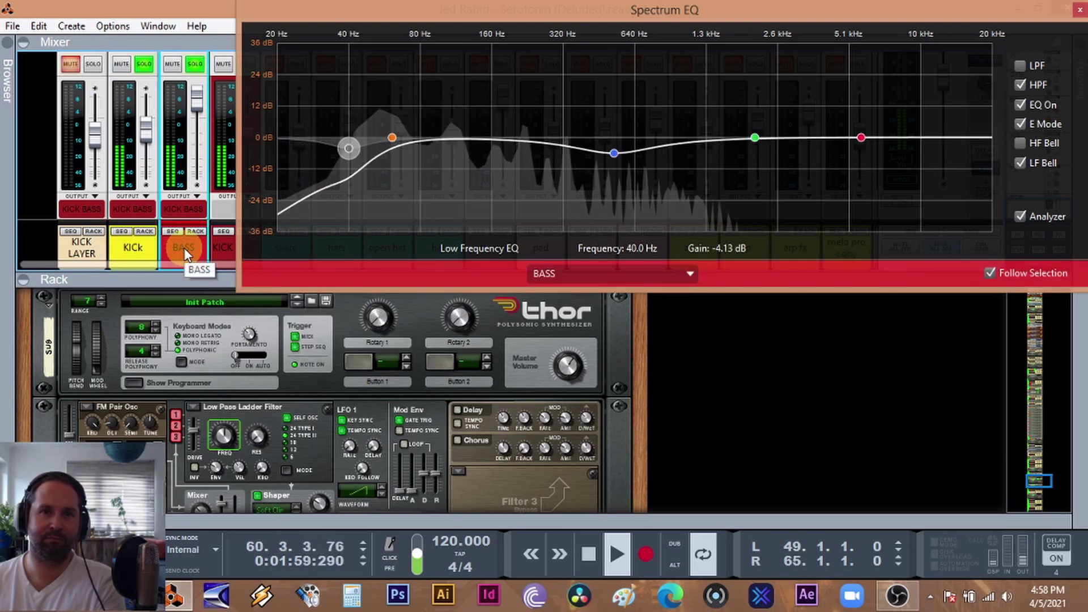
left_click(189, 170)
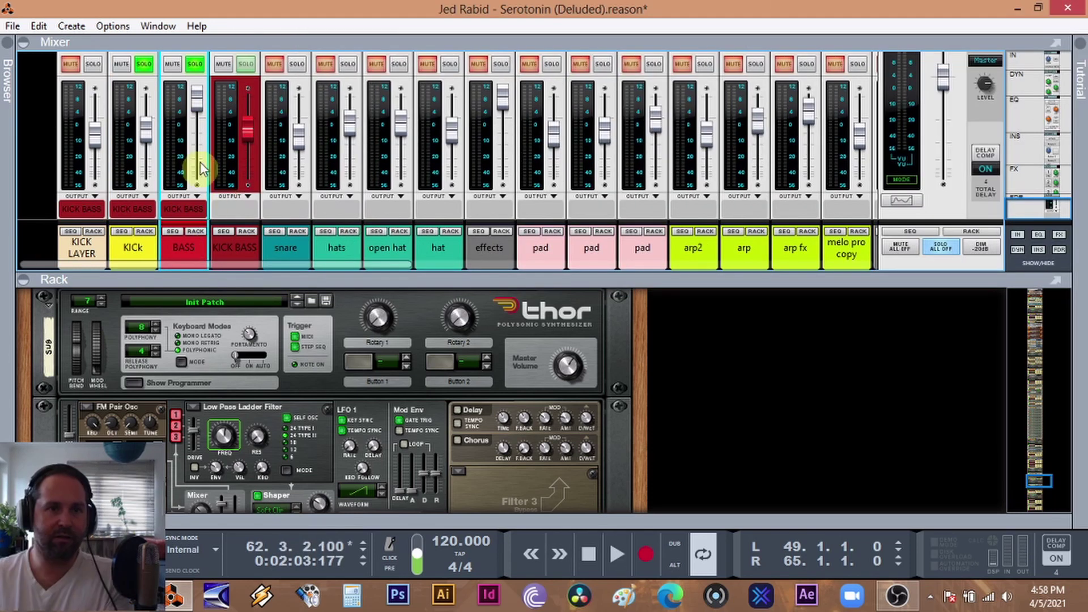
Toggle the KICK channel's solo and play from bar 49 with the Arp 5 clip under Block 3 in view
left_click(151, 64)
left_click(201, 233)
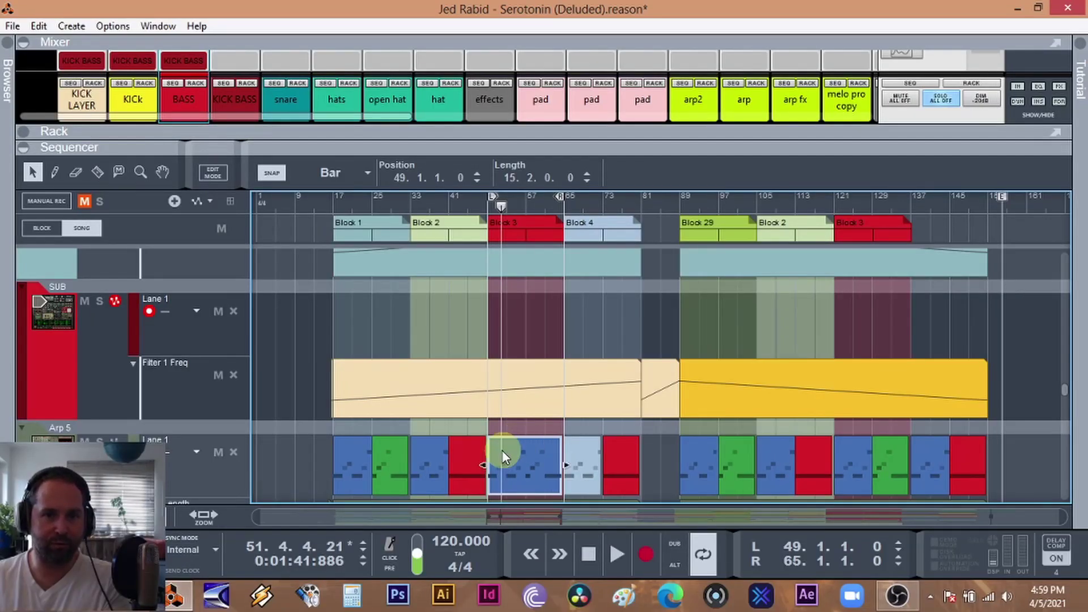
left_click(488, 206)
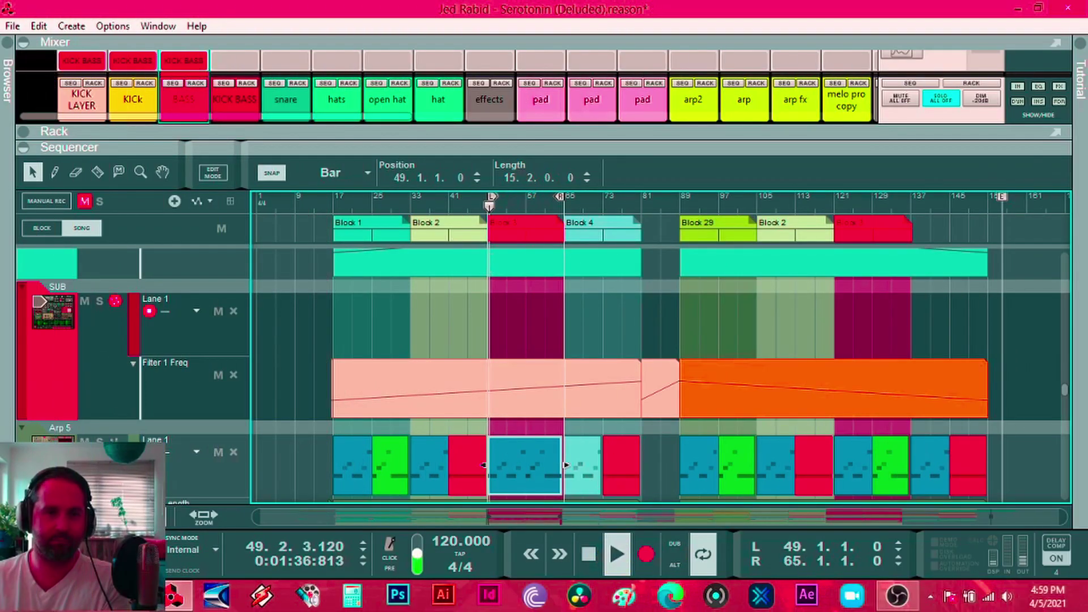
scroll(243, 287, "down", 2)
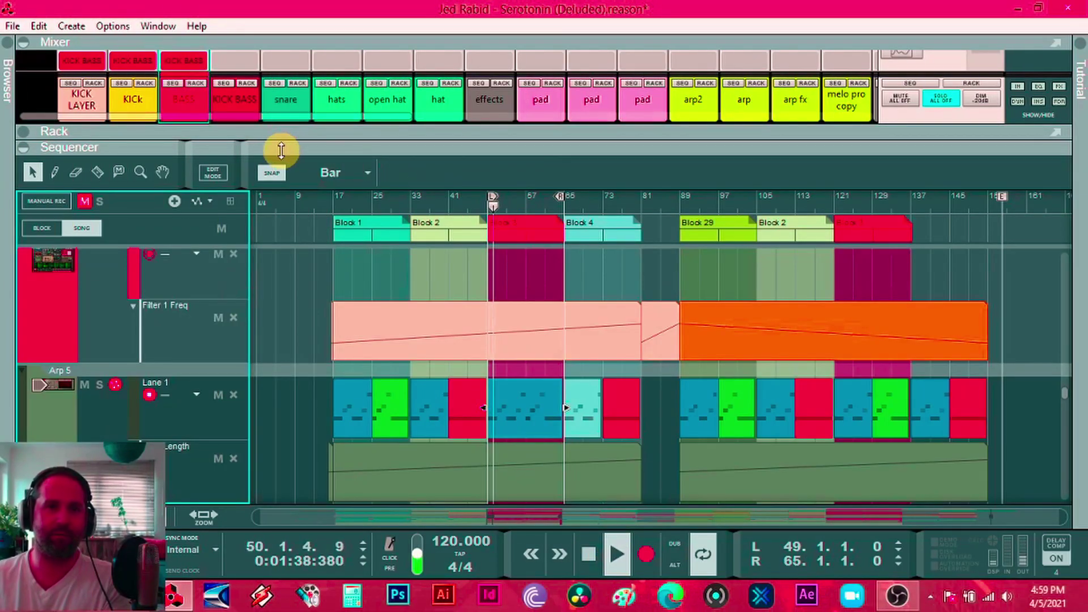
Show the Arp 5 RPG-8 and its step pattern in the rack, and send its arpeggio notes to the track
left_click_drag(281, 150, 243, 413)
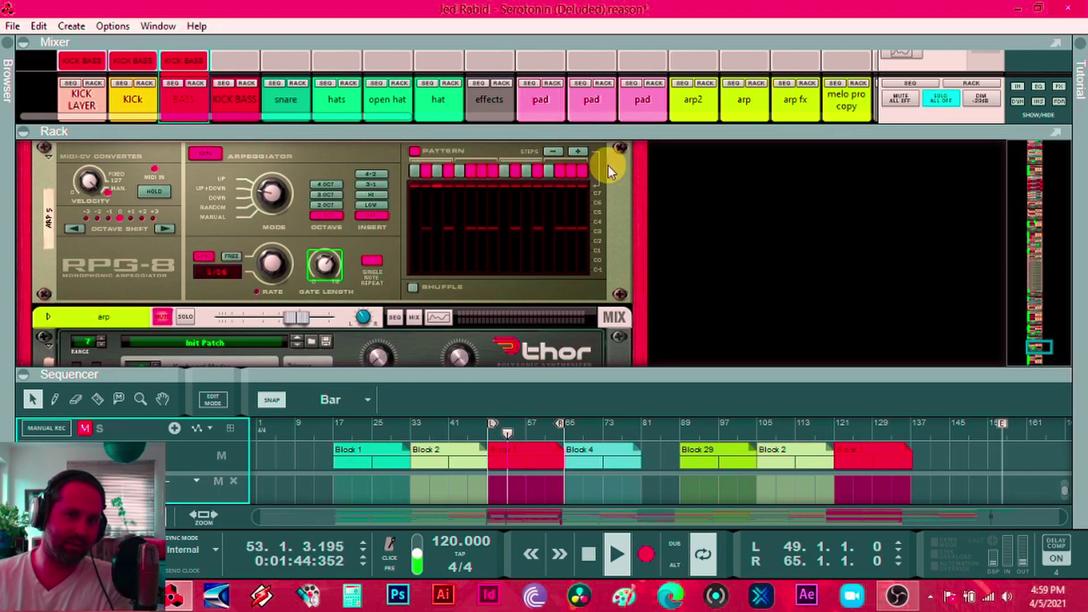
left_click_drag(419, 169, 766, 174)
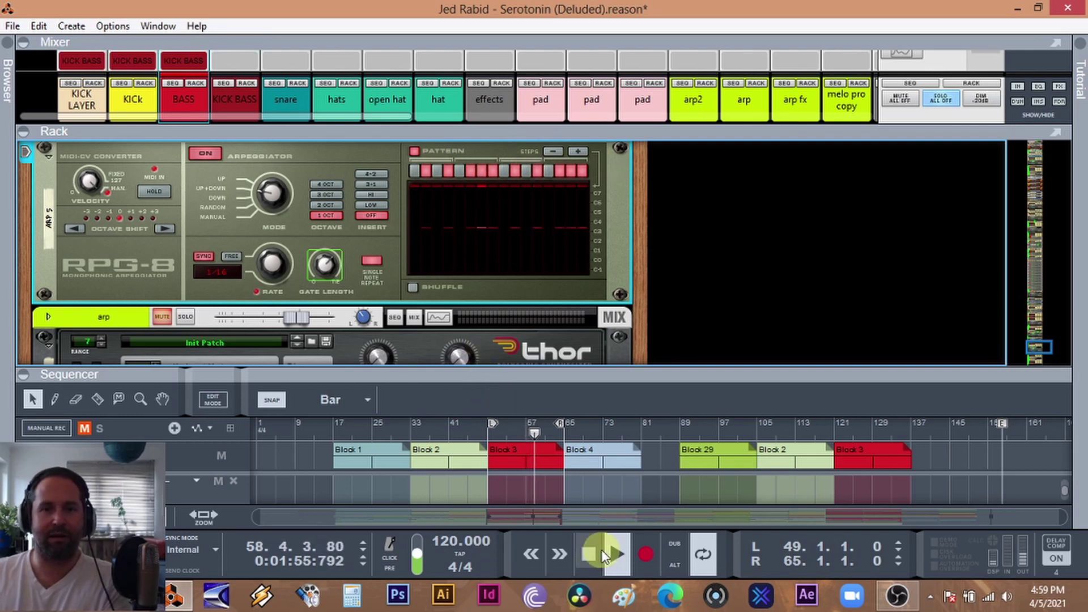
right_click(334, 162)
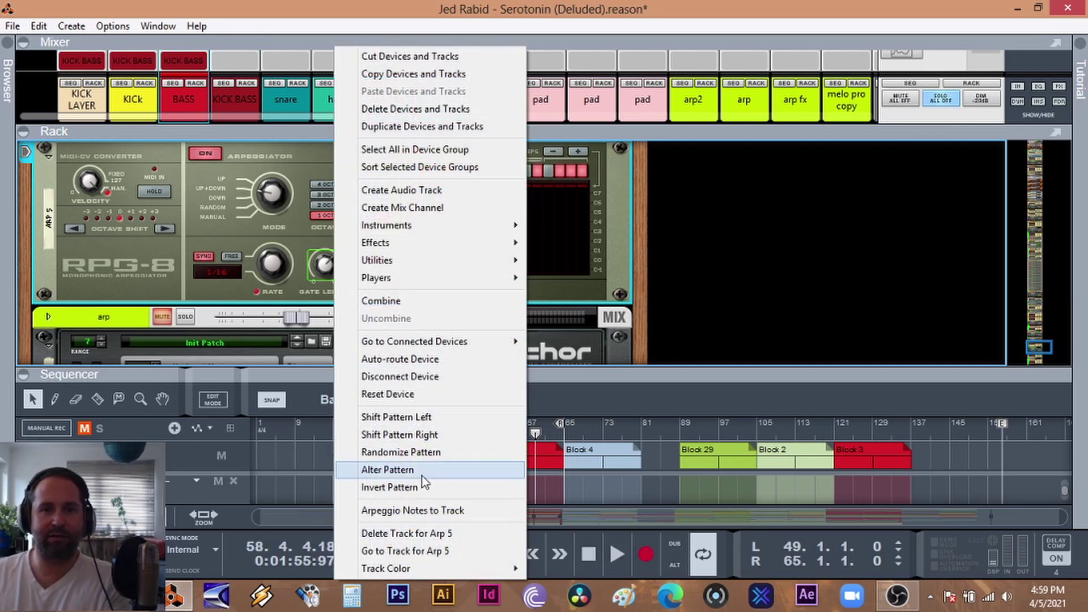
left_click(435, 511)
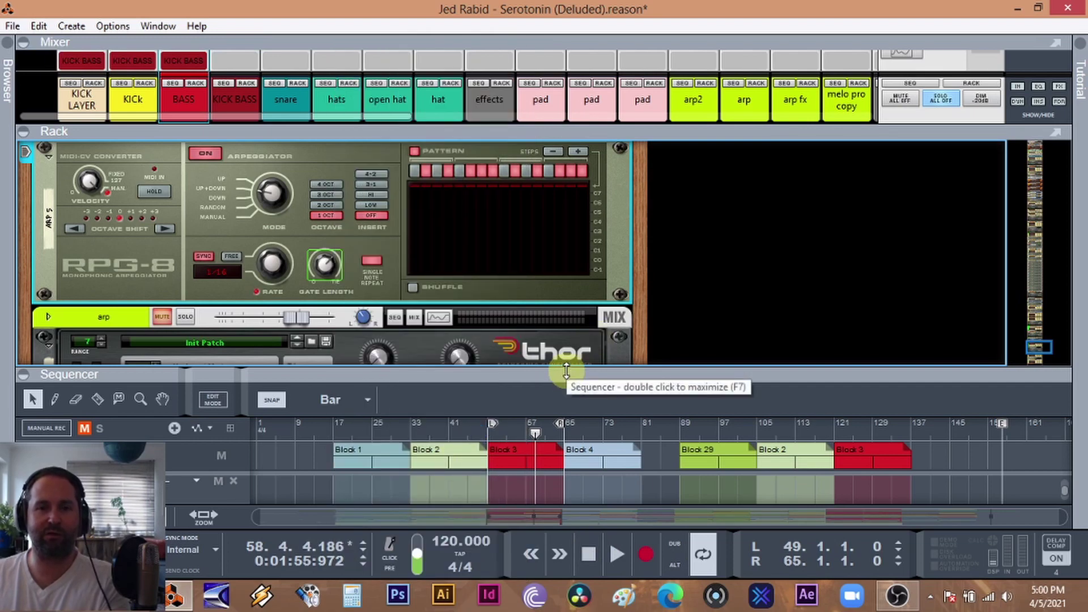
Examine the SUB track's bass notes under Block 3 during playback, close the note view, and replay the song from bar 49
left_click_drag(566, 371, 589, 141)
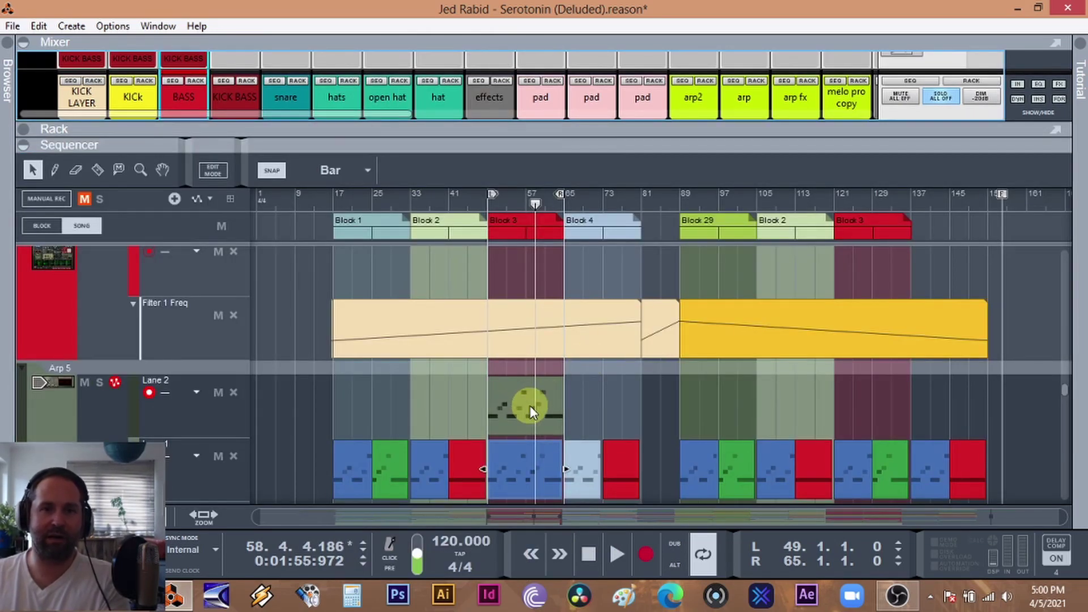
double_click(529, 405)
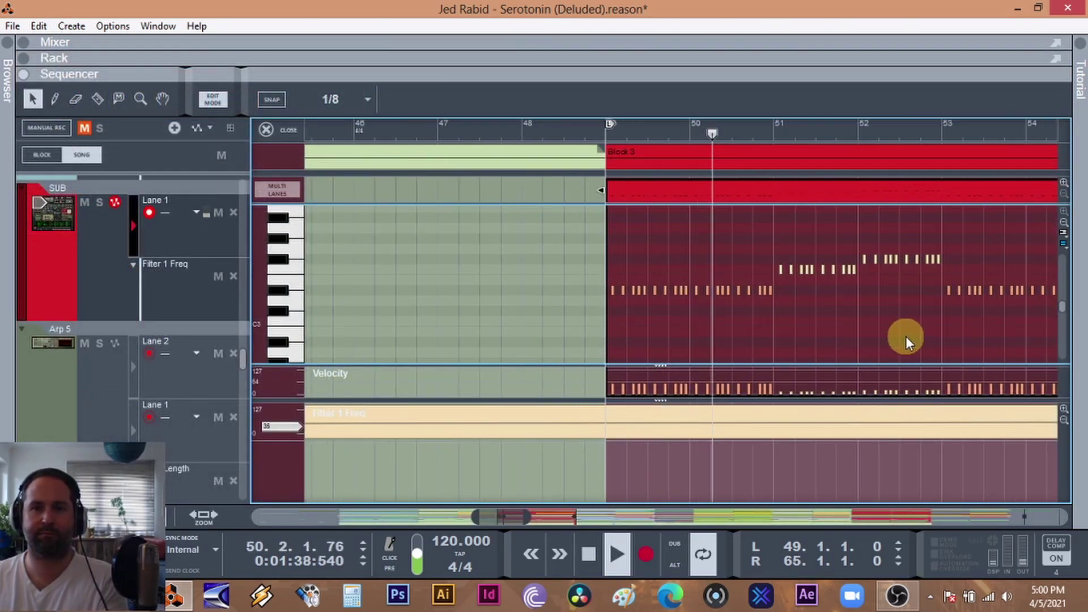
left_click(587, 559)
key("ctrl+e")
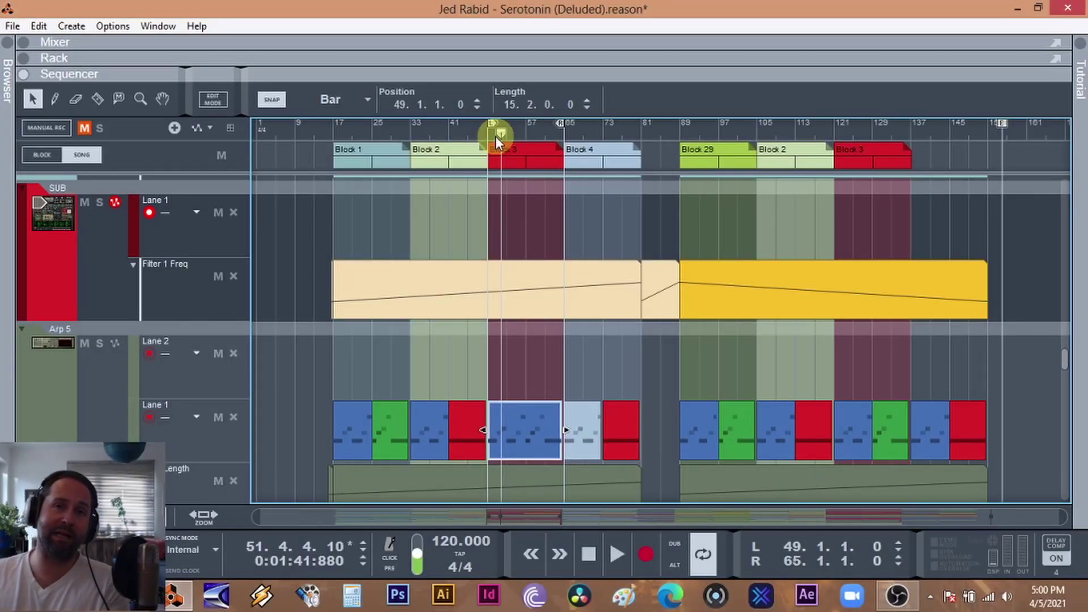
left_click(495, 136)
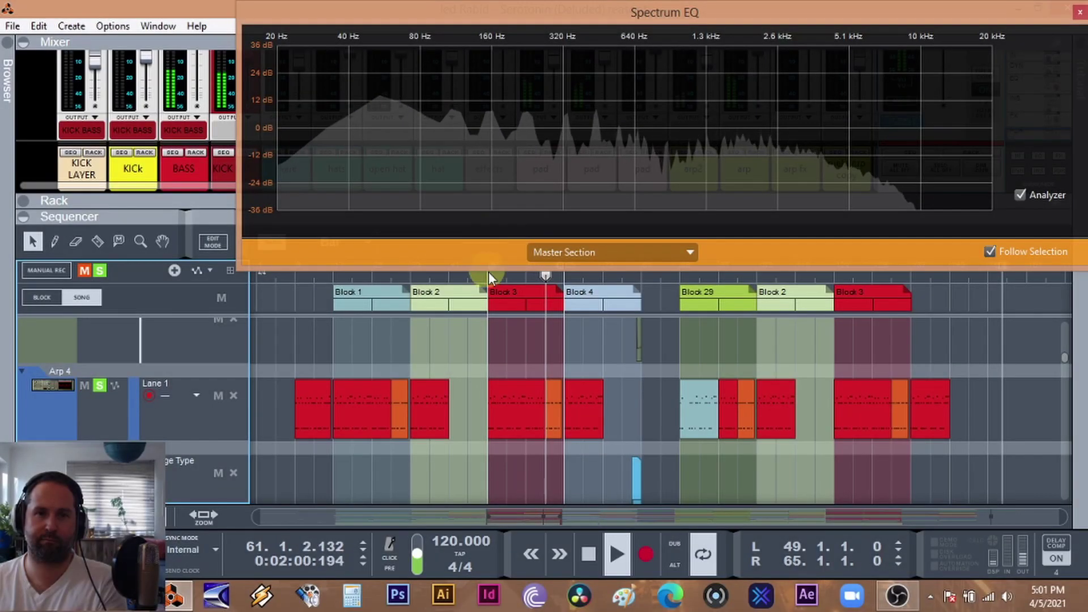
left_click(488, 272)
Add a Matrix Analog Pattern Sequencer to the SUB track's Thor synth in the rack
scroll(402, 424, "down", 3)
scroll(292, 419, "down", 10)
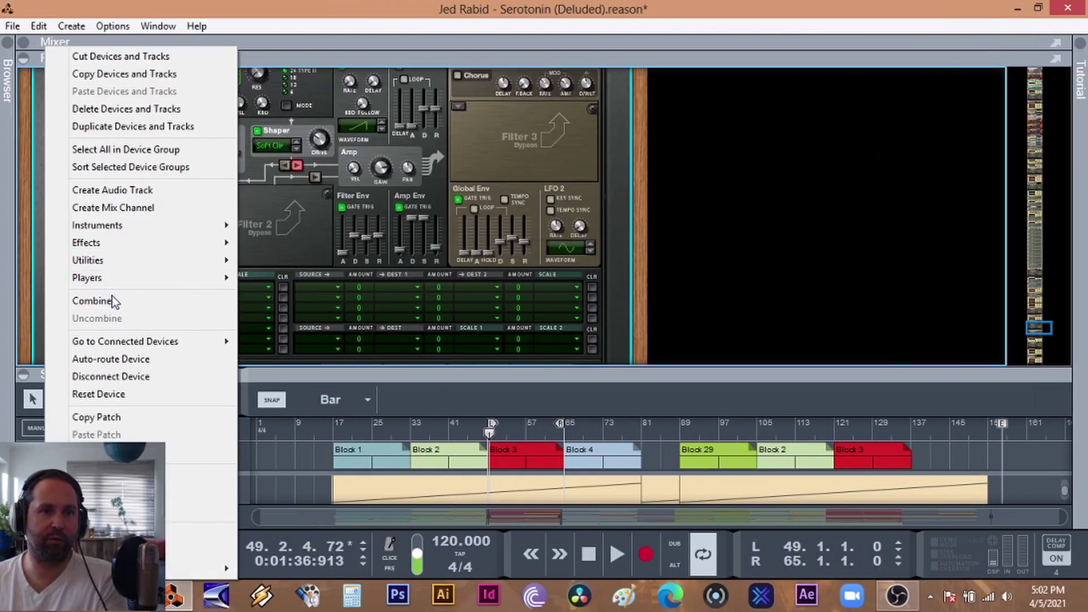
mouse_move(130, 260)
left_click(316, 311)
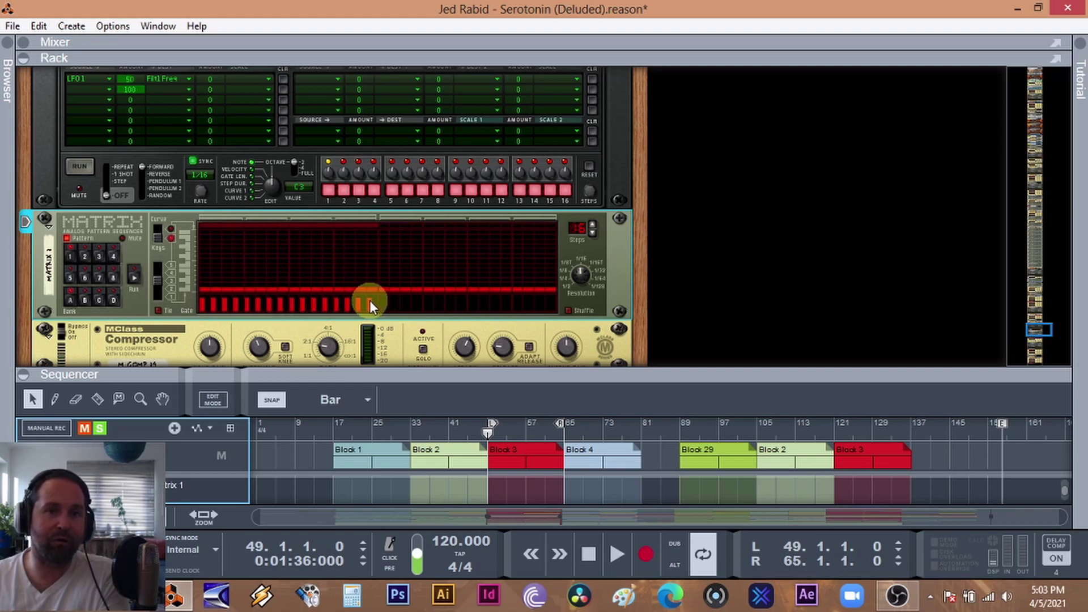
Run the Matrix pattern and enable the pattern section of the KICK Redrum
left_click(137, 275)
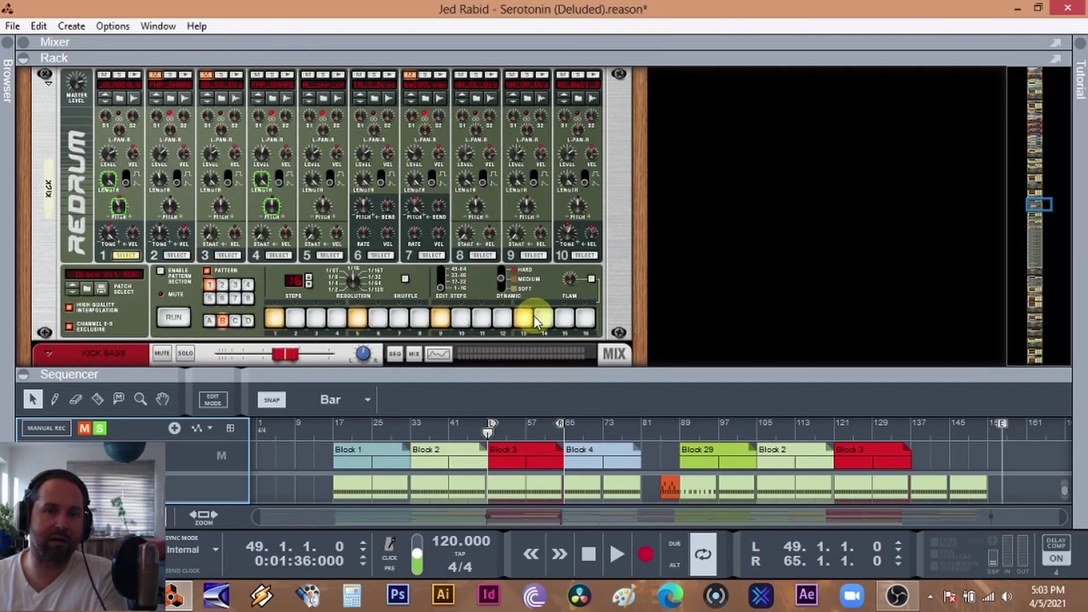
left_click(160, 270)
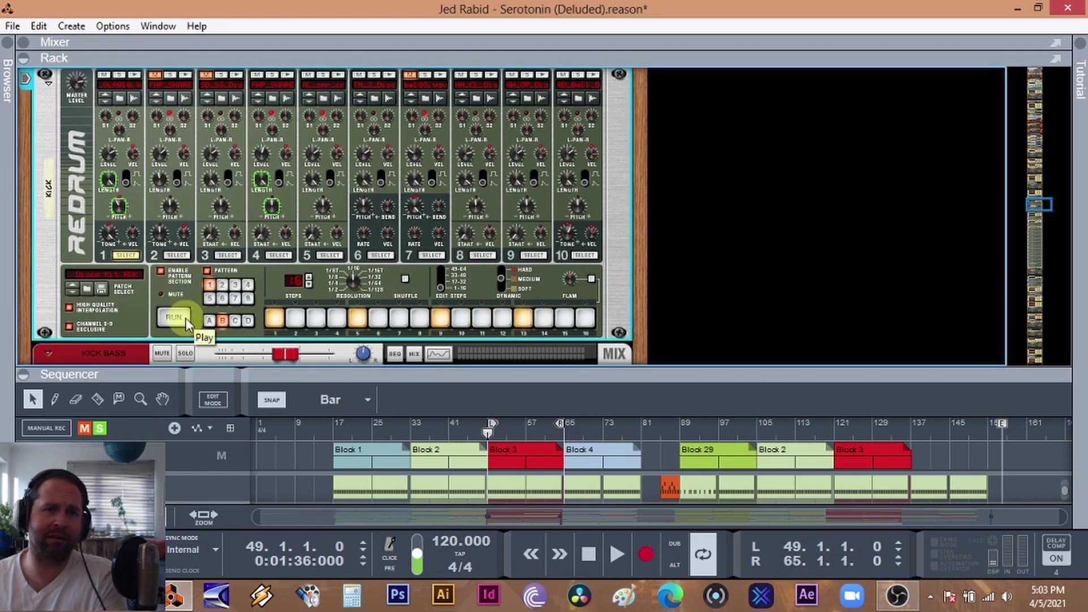
left_click_drag(322, 371, 331, 325)
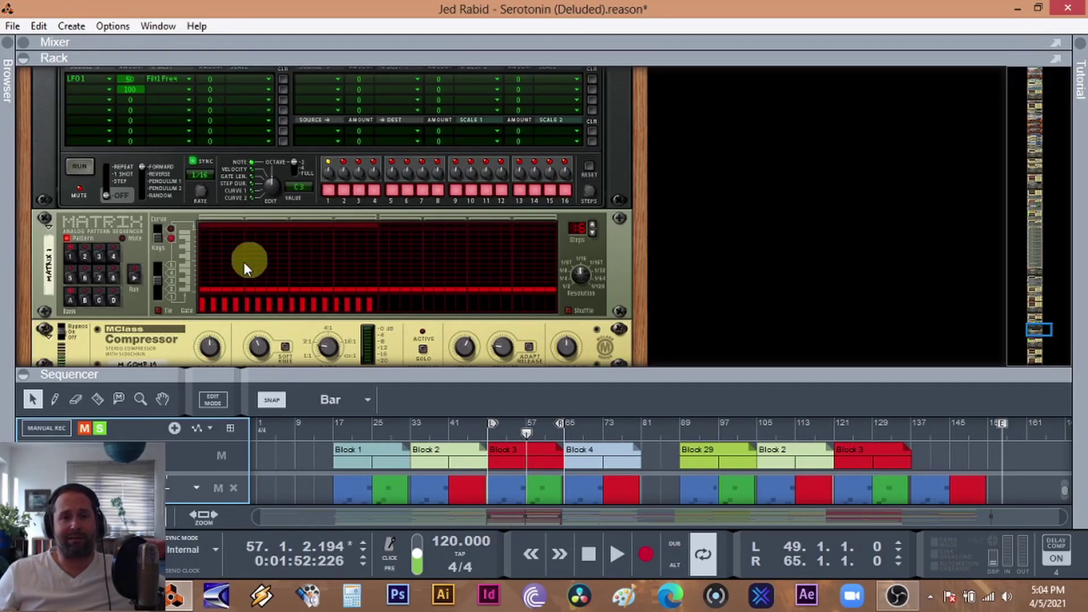
Replace the Matrix gates with tied notes on steps 3, 7, 11 and 15, and audition the pattern
left_click(206, 314)
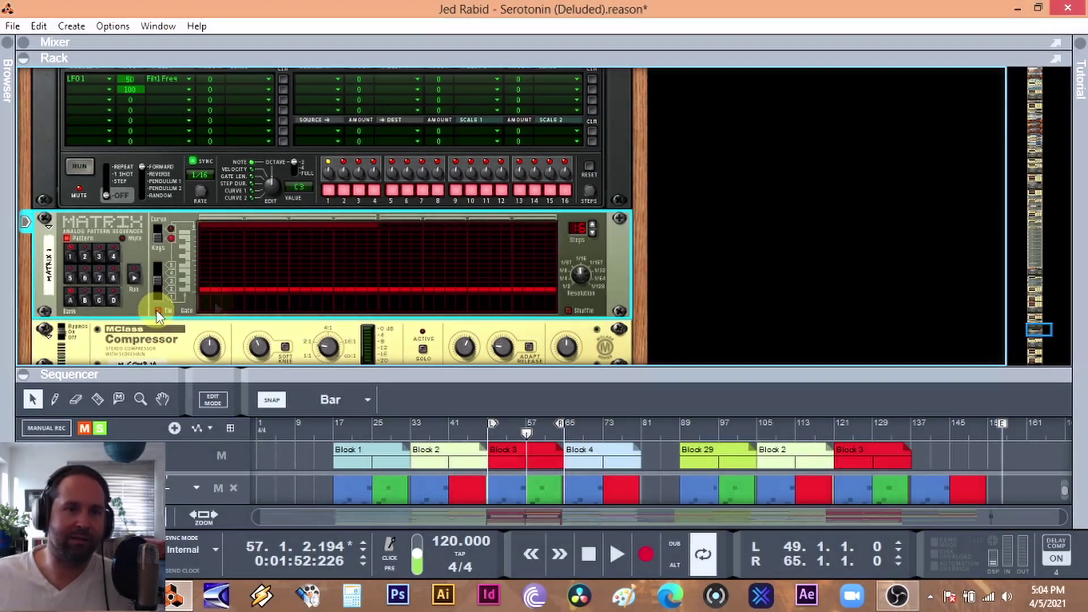
left_click(226, 302)
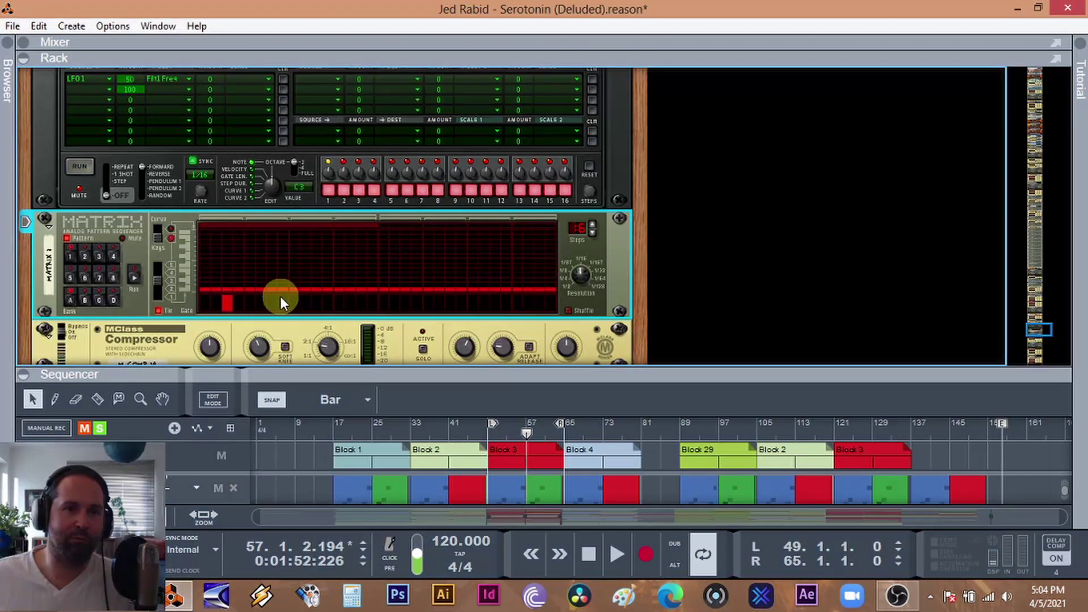
left_click(271, 296)
left_click(226, 297)
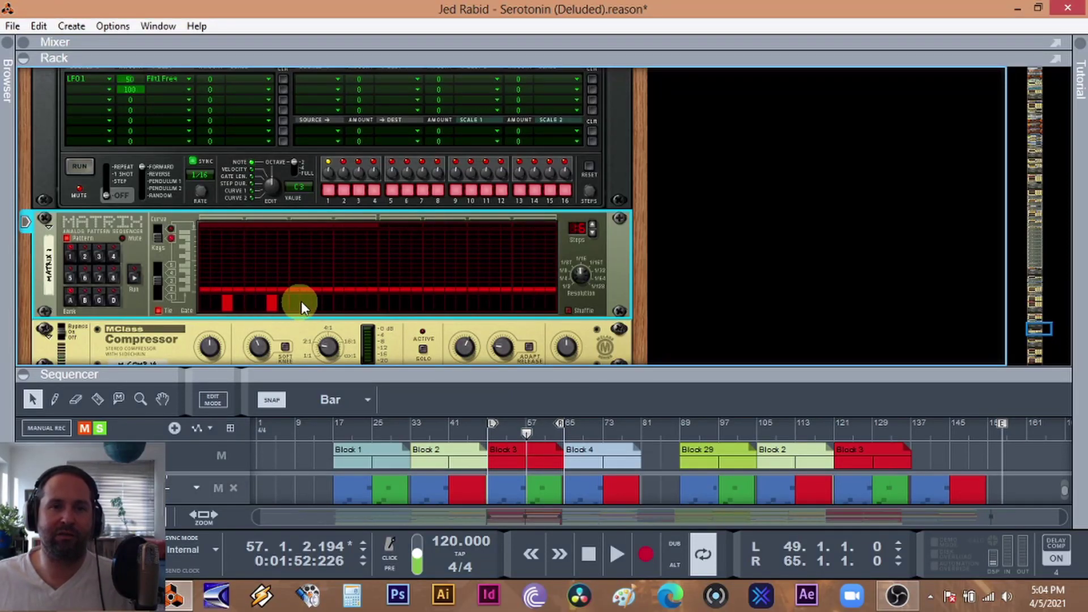
left_click(316, 302)
left_click(617, 550)
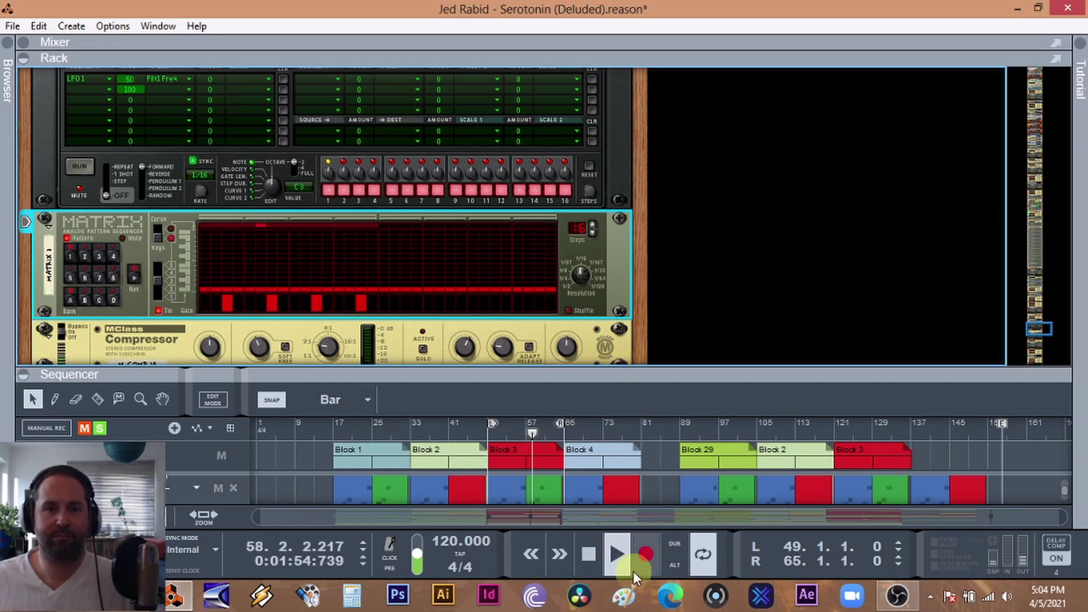
left_click(589, 558)
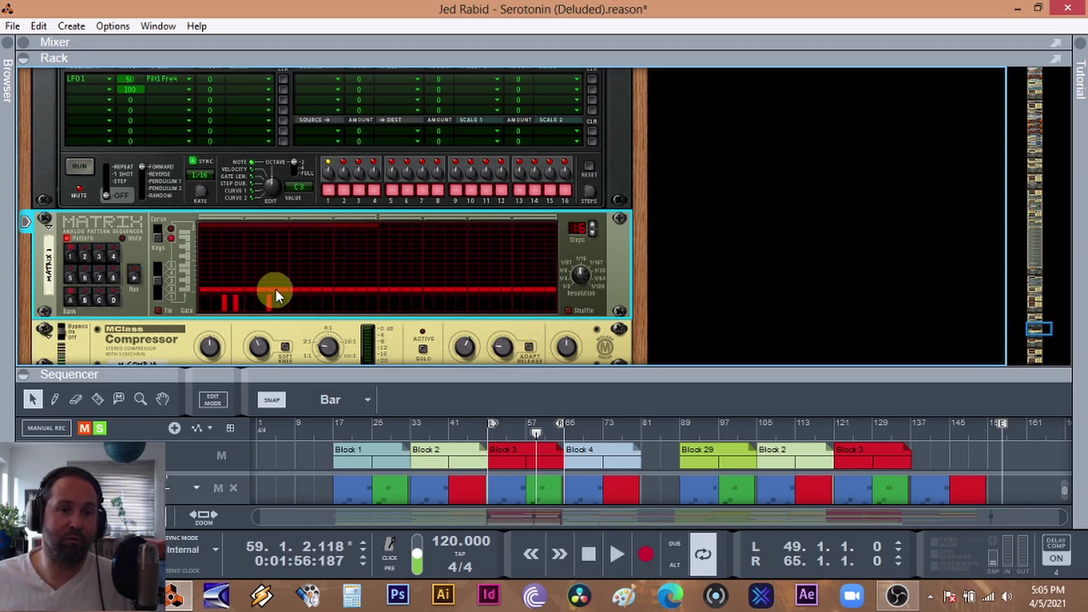
Draw untied Matrix gate pairs on steps 3-4, 7-8, 11-12 and 15-16, and audition the pattern
left_click_drag(283, 288, 318, 291)
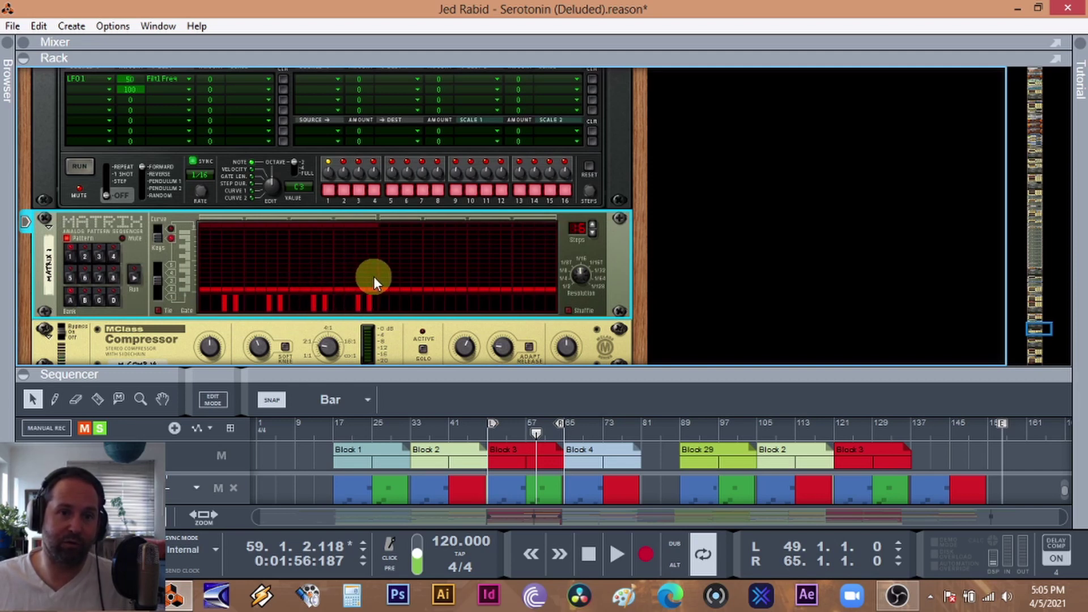
left_click(618, 555)
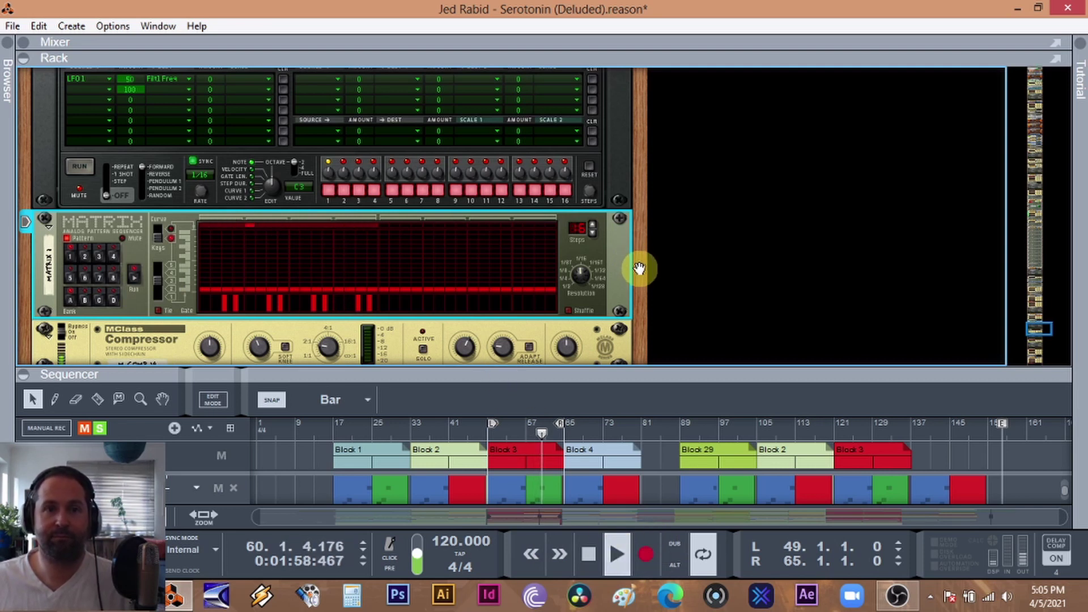
left_click(616, 554)
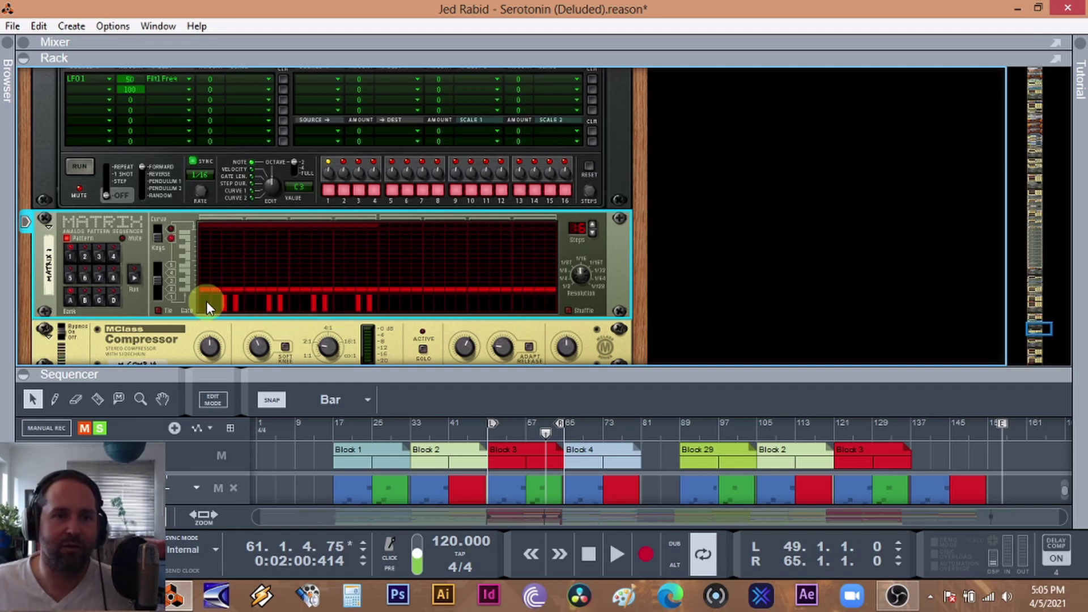
Clear the Matrix gates, draw new ones on steps 1, 3, 5, 6, 9, 10, 13 and 15, and turn on shuffle
left_click_drag(220, 302, 380, 322)
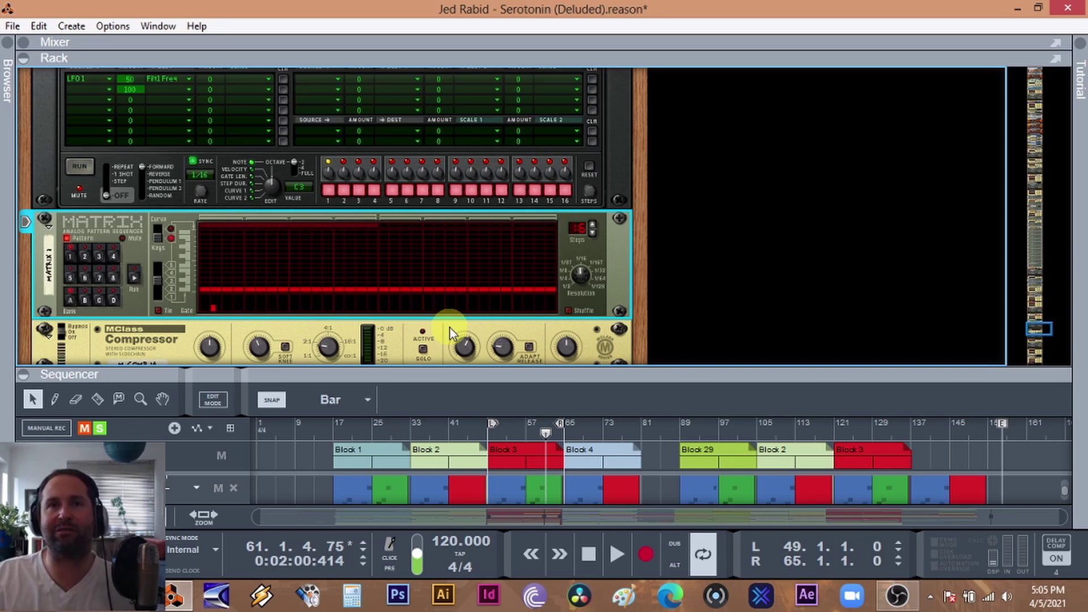
left_click(202, 296)
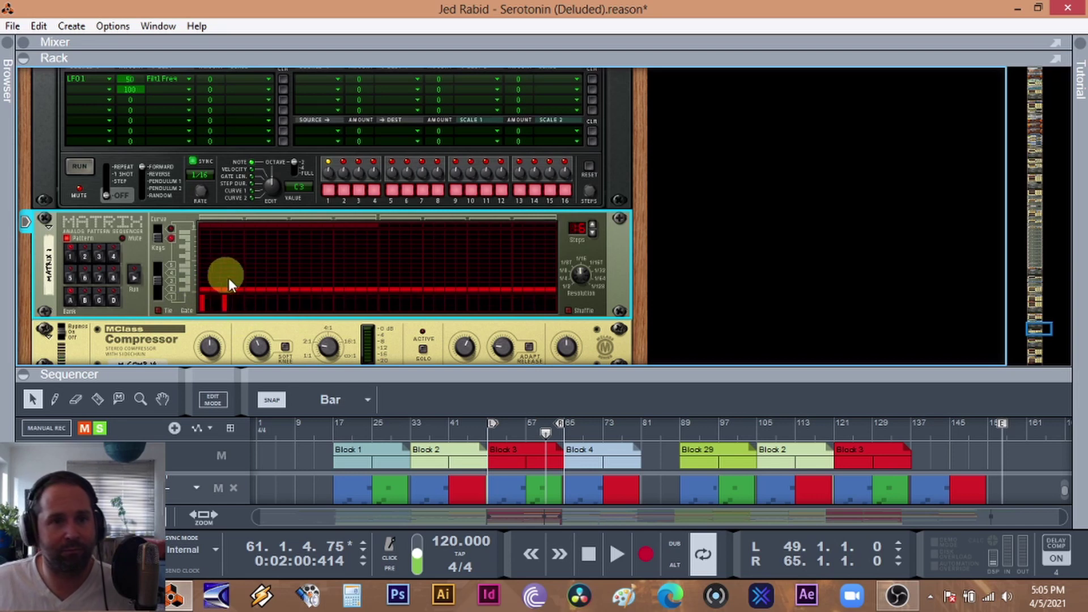
left_click(568, 312)
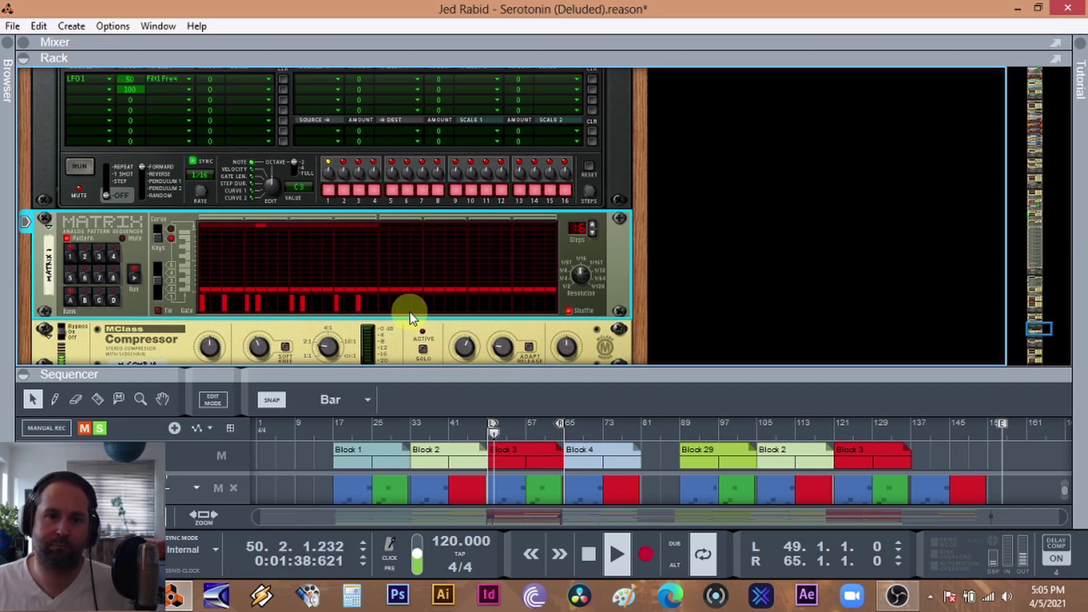
Rework the Matrix gates to steps 3, 4, 7, 10, 13 and 16, and raise the notes on steps 3 and 13
left_click(302, 302)
left_click(270, 238)
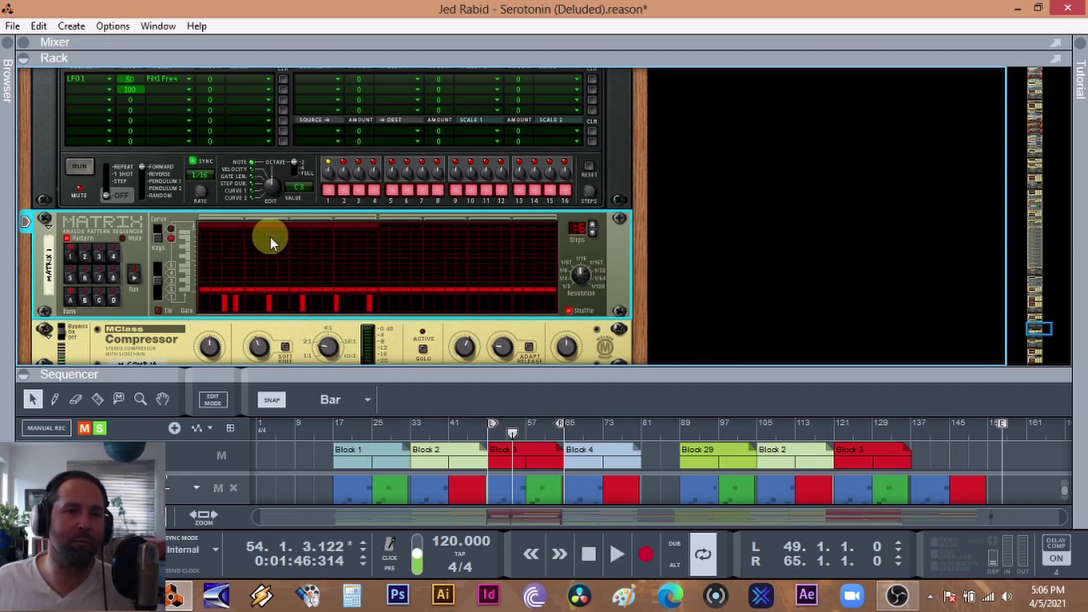
left_click(225, 271)
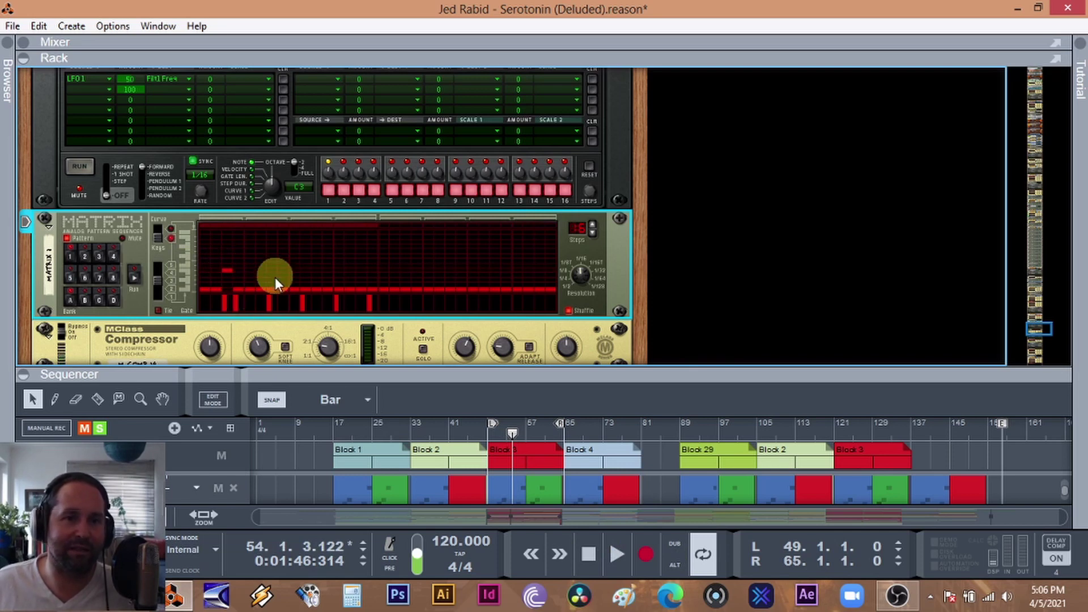
left_click(337, 272)
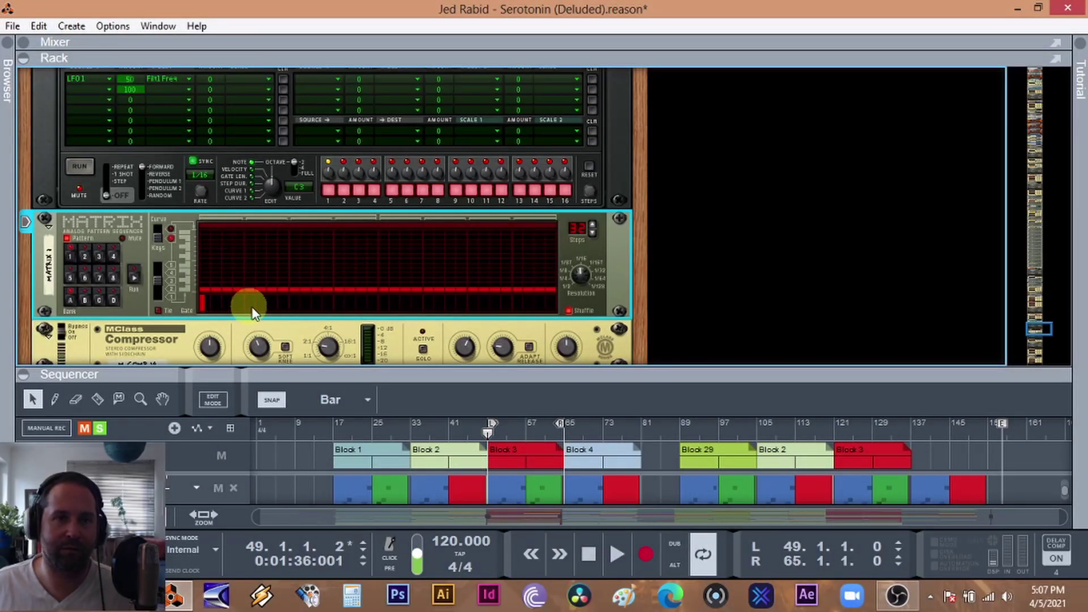
Draw a 32-step Matrix pattern with gates on steps 1, 3, 7, 9, 15, 17, 21, 25, 27 and 31, and audition it
left_click(292, 303)
left_click(381, 303)
left_click(425, 304)
left_click(470, 303)
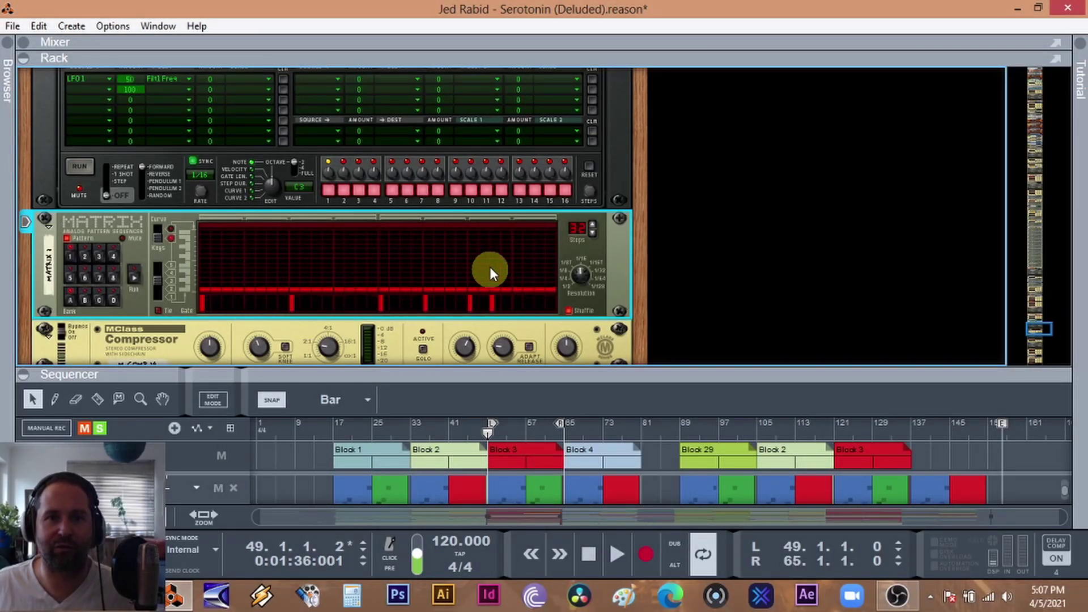
left_click(537, 303)
left_click(270, 303)
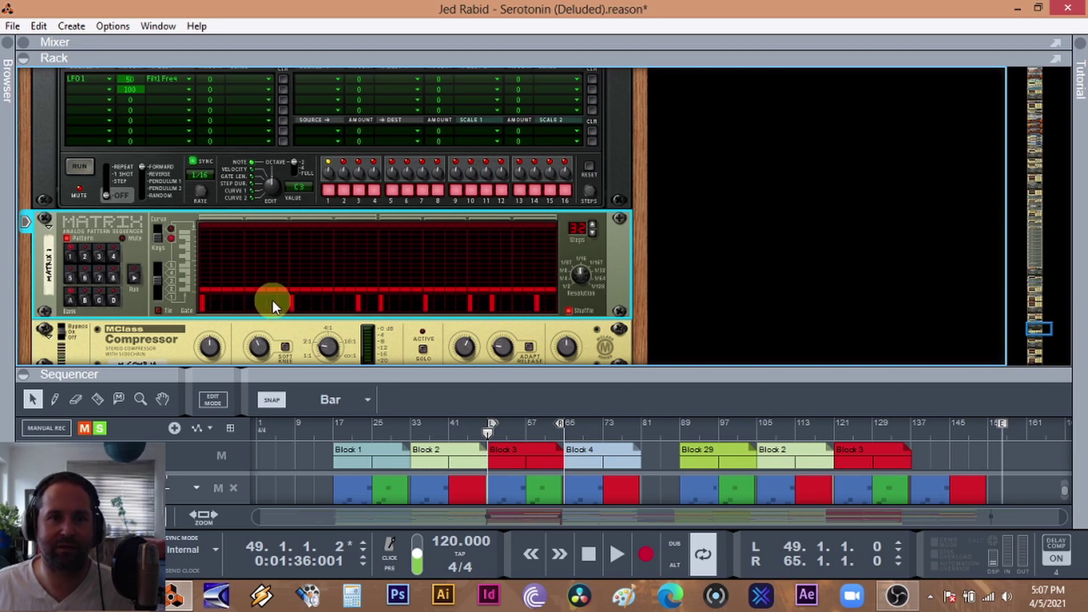
left_click(617, 557)
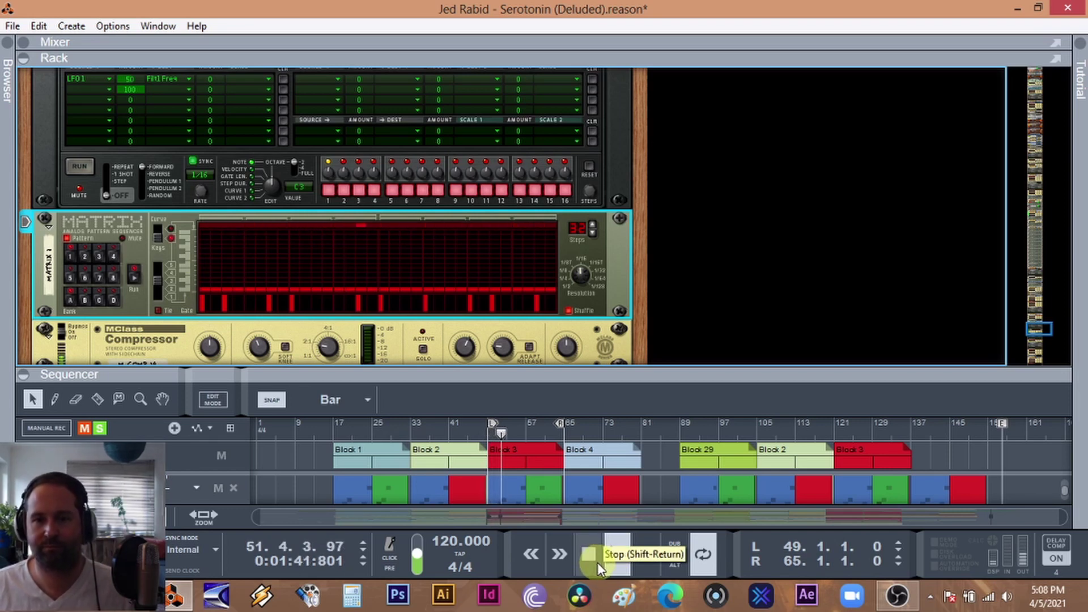
left_click(587, 561)
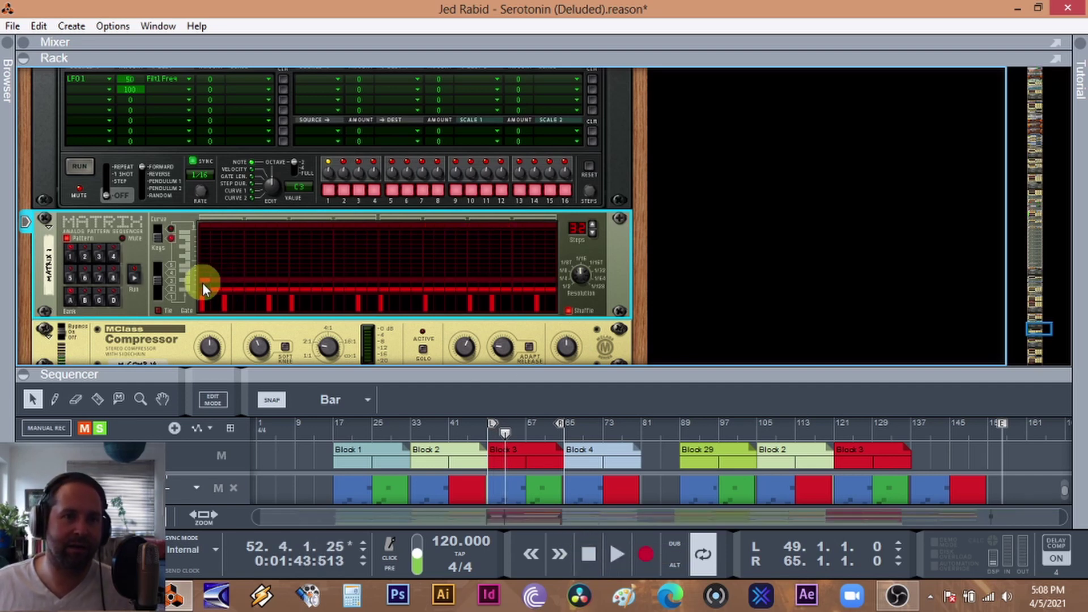
Raise the Matrix notes on steps 1, 7, 17, 25 and 31, and play the pattern
left_click(205, 231)
left_click(267, 263)
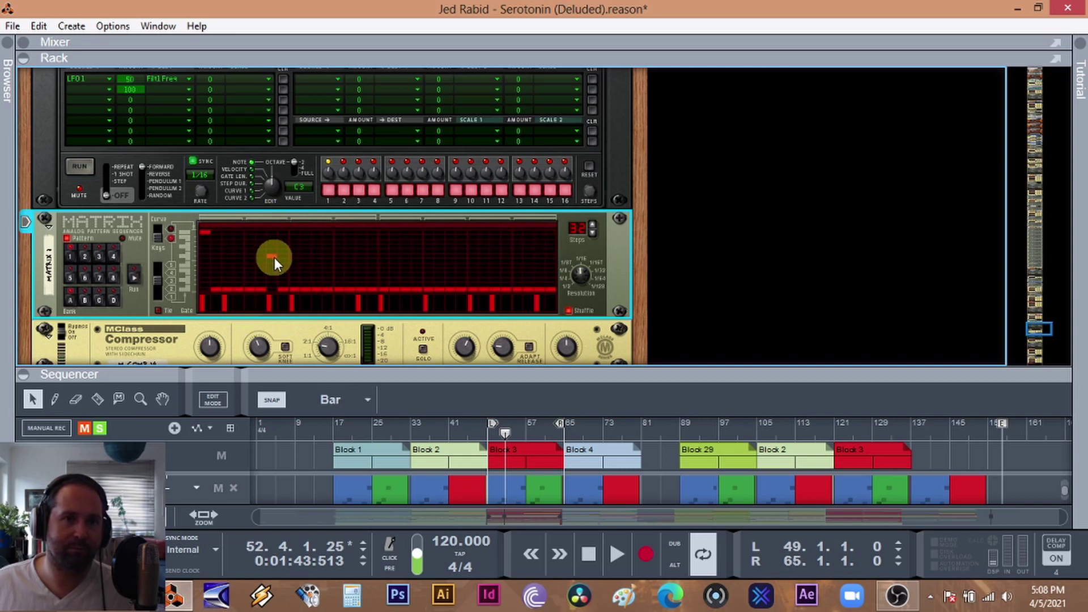
left_click(616, 554)
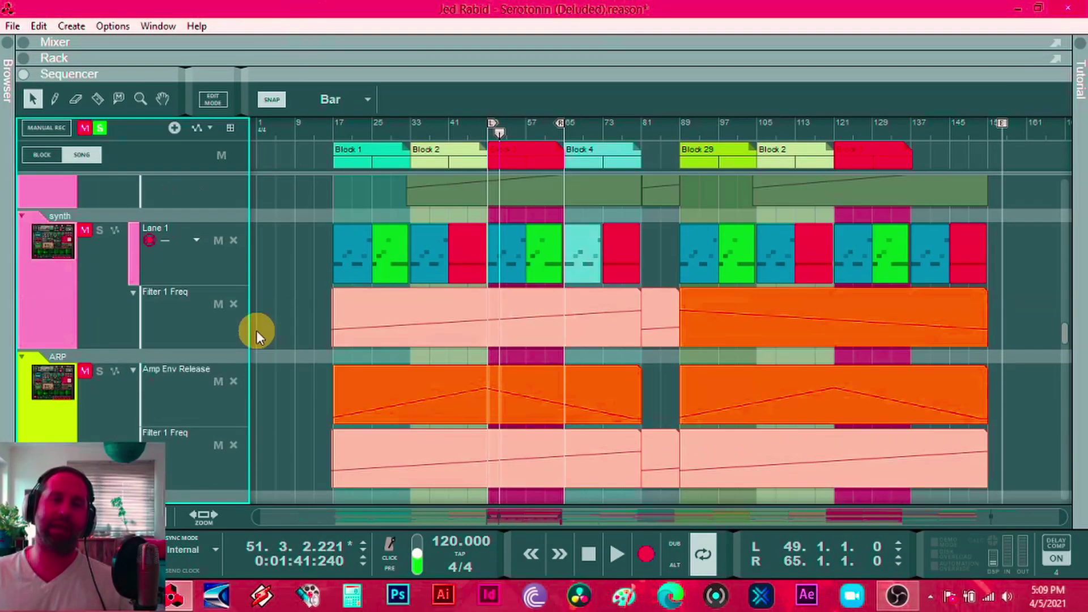
Locate the Matrix 1 track in the sequencer, show its device in the rack, and delete it
scroll(256, 335, "up", 10)
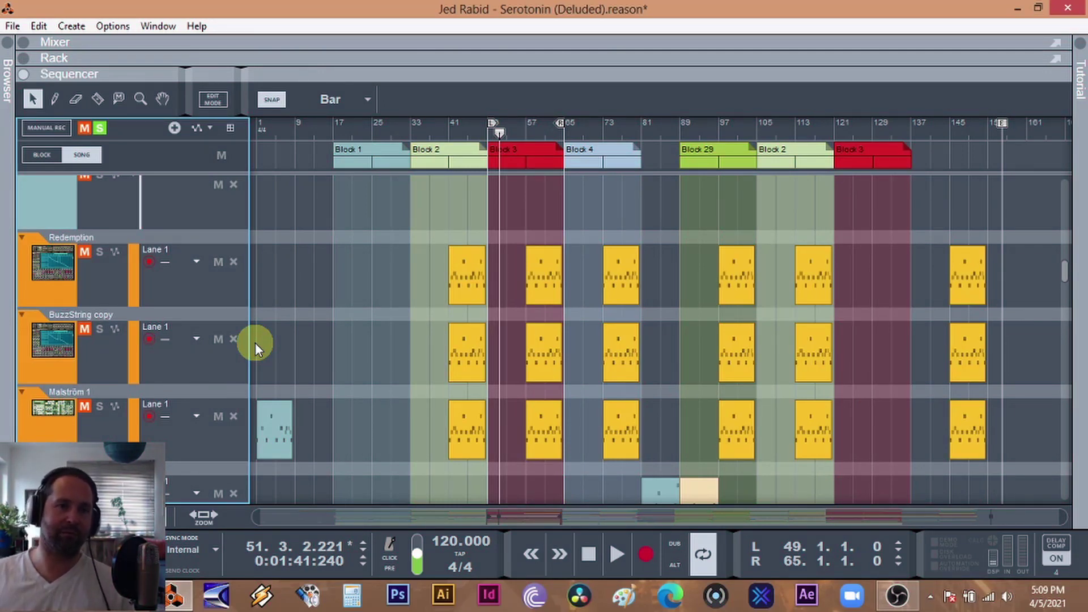
scroll(291, 366, "down", 5)
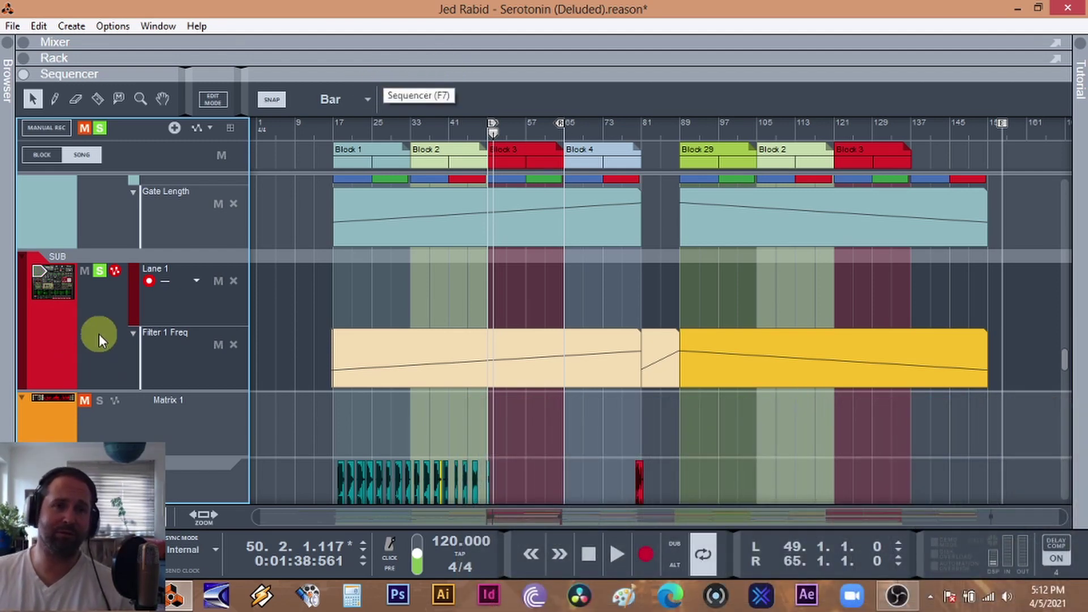
left_click(109, 411)
left_click(85, 57)
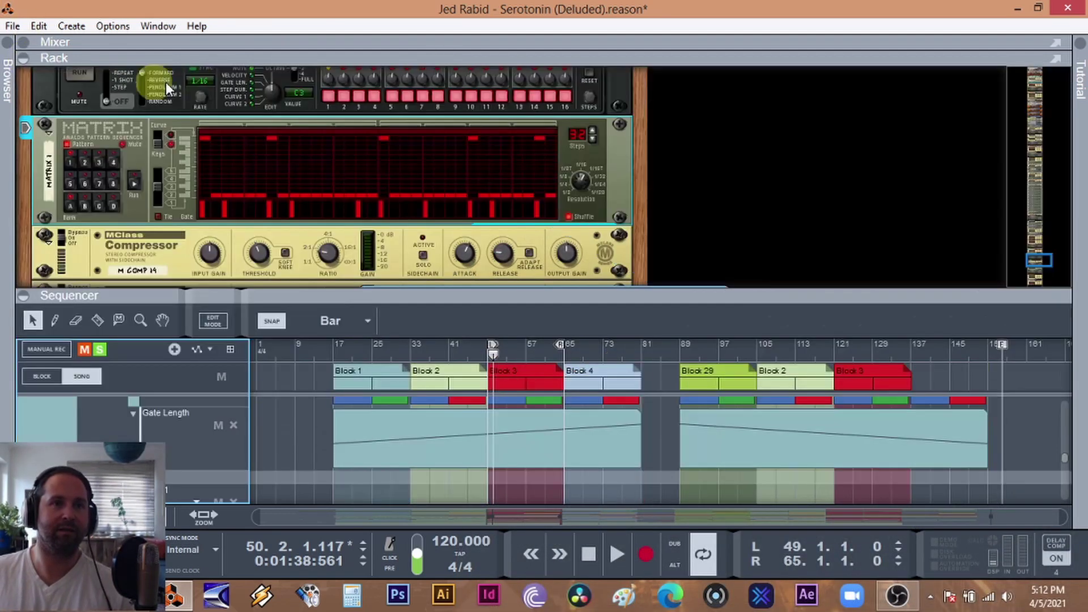
key("Delete")
left_click(511, 325)
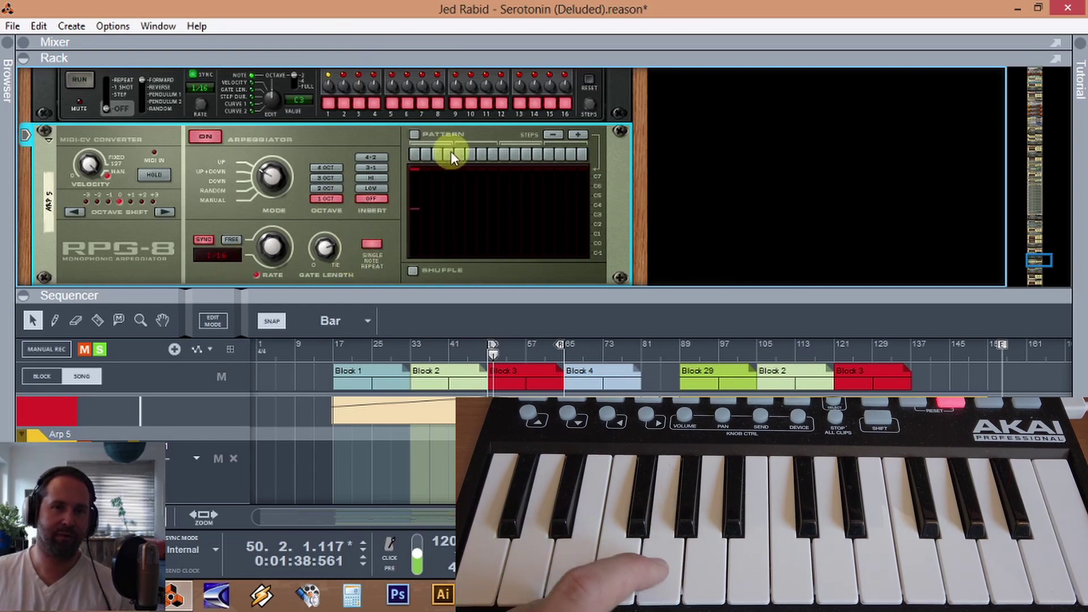
Turn on the Arp 5 RPG-8's pattern and switch off steps 3, 5, 8, 11 and 14
left_click(413, 134)
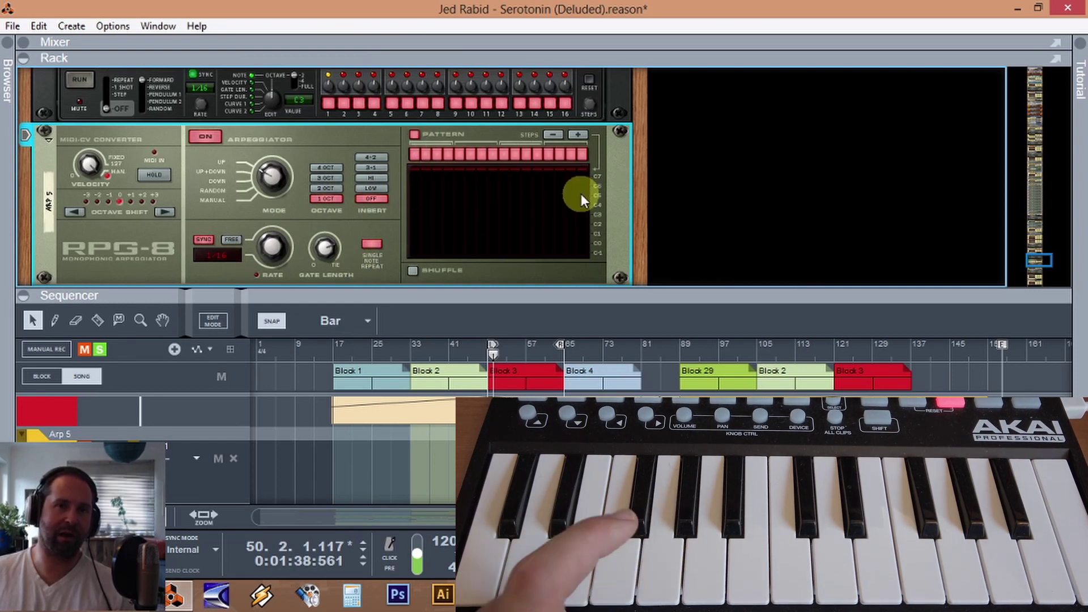
left_click(436, 154)
left_click(459, 155)
left_click(493, 155)
left_click(526, 154)
left_click(557, 154)
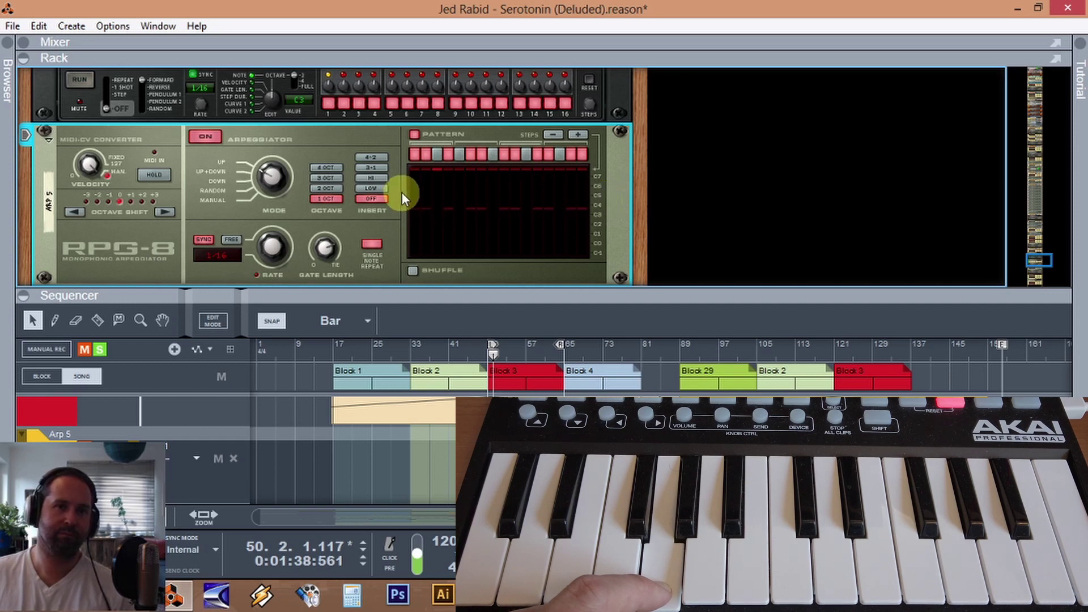
Extend the Arp 5 arpeggiator's octave range to 2 OCT, then 3 OCT, and turn its rate knob down
left_click(336, 188)
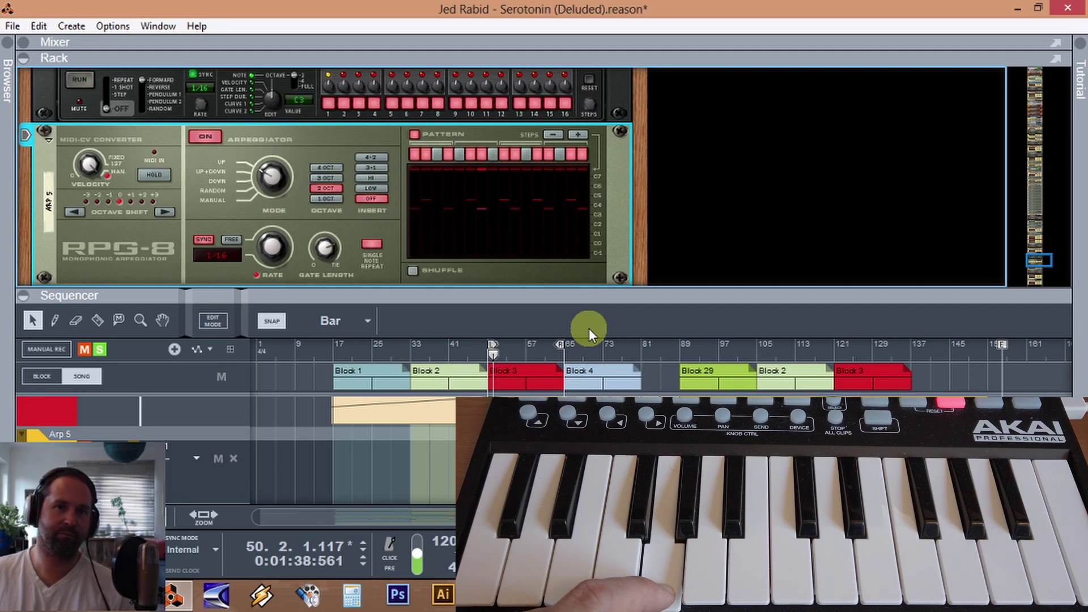
left_click(334, 177)
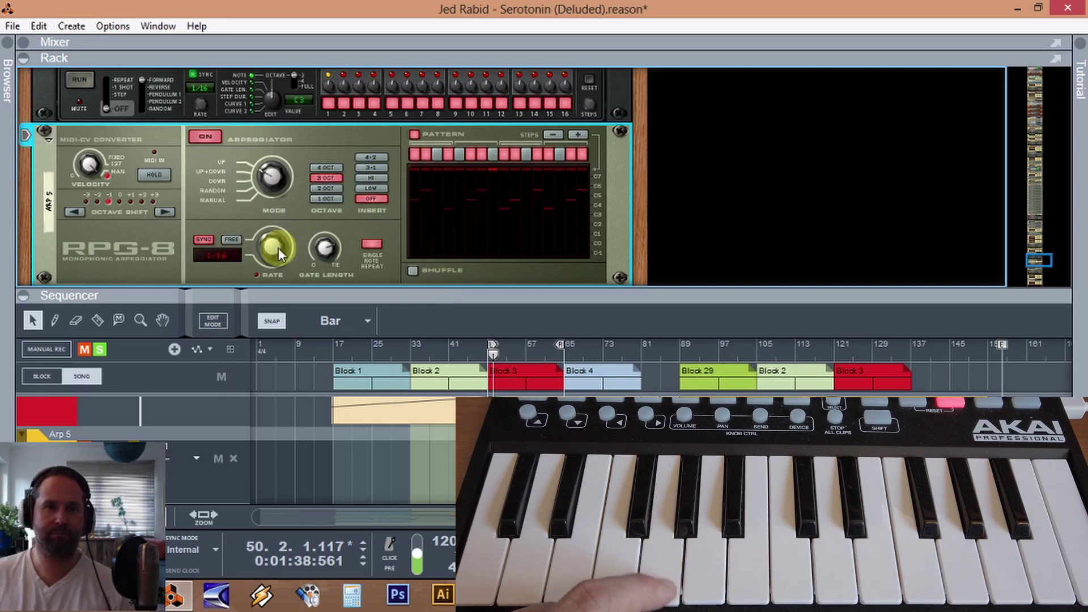
left_click_drag(278, 247, 281, 282)
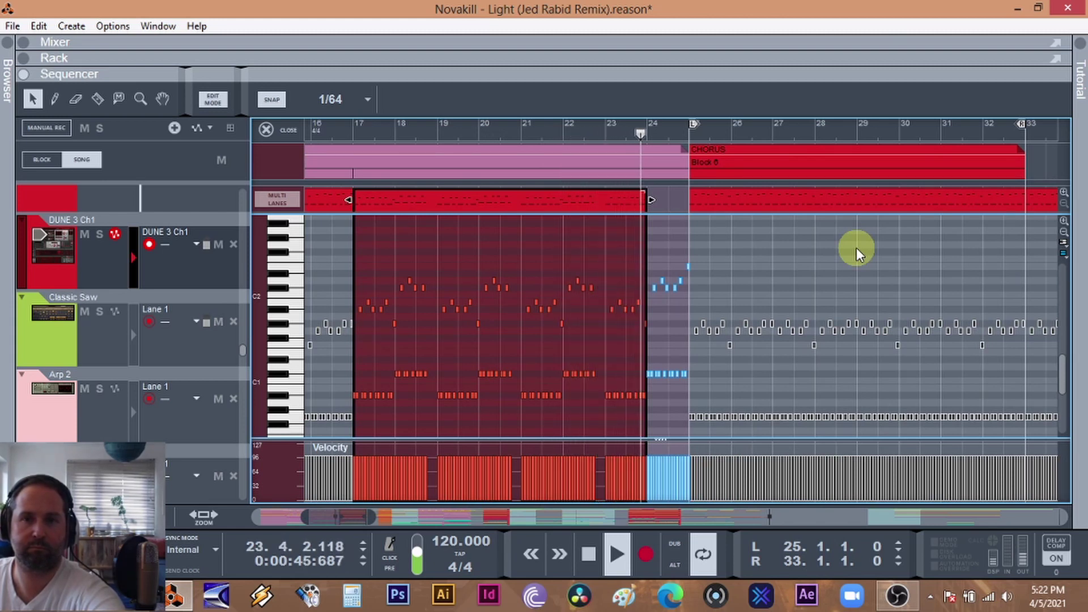
Delete the upper notes of the DUNE 3 Ch1 clip in bars 17 to 23 and audition the remaining low notes
left_click(790, 192)
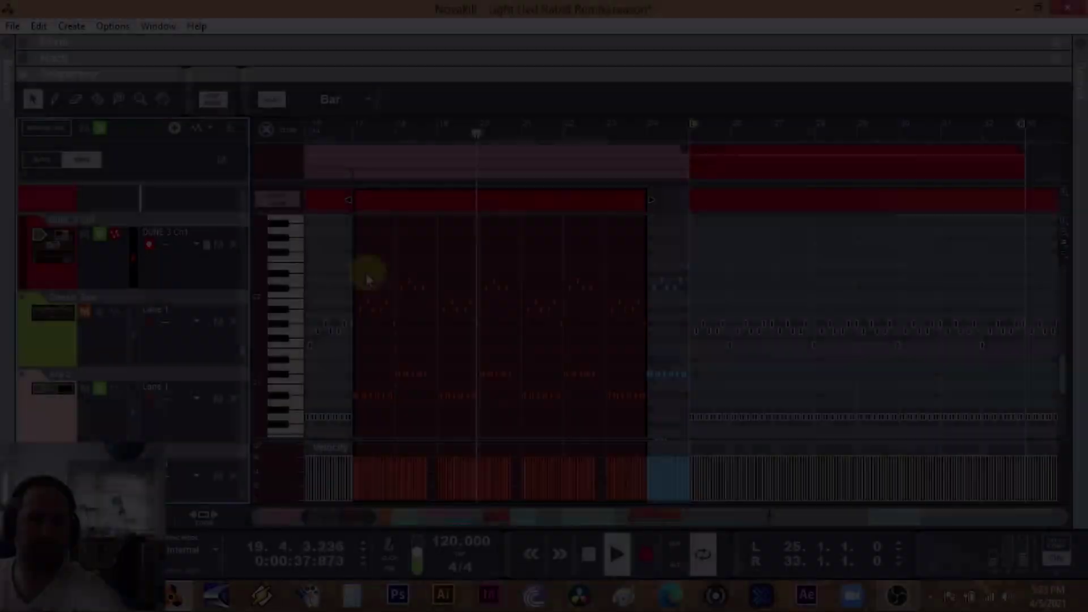
key("space")
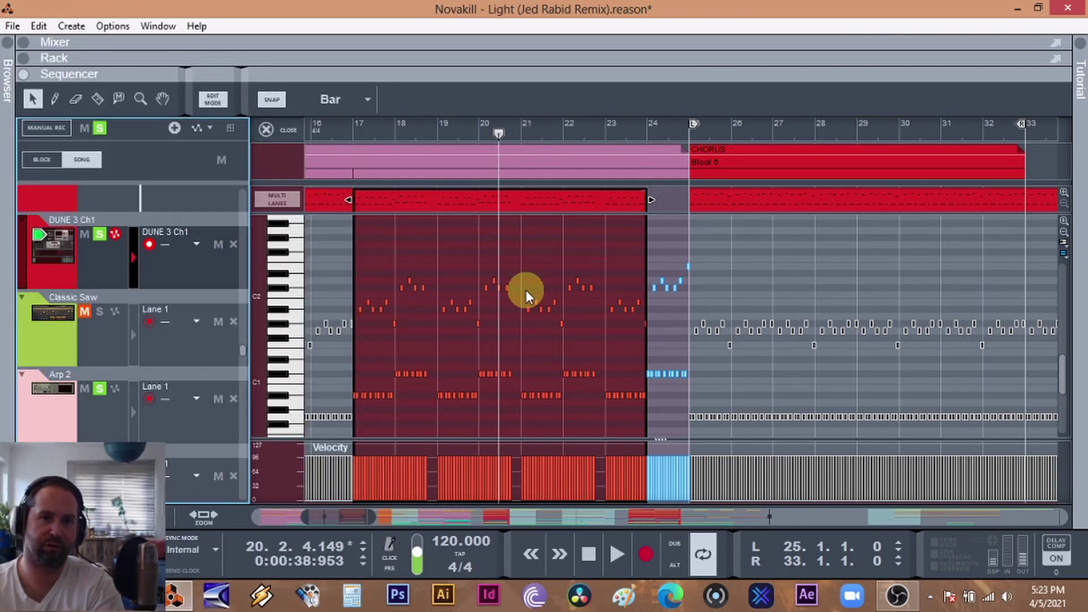
left_click_drag(356, 264, 647, 333)
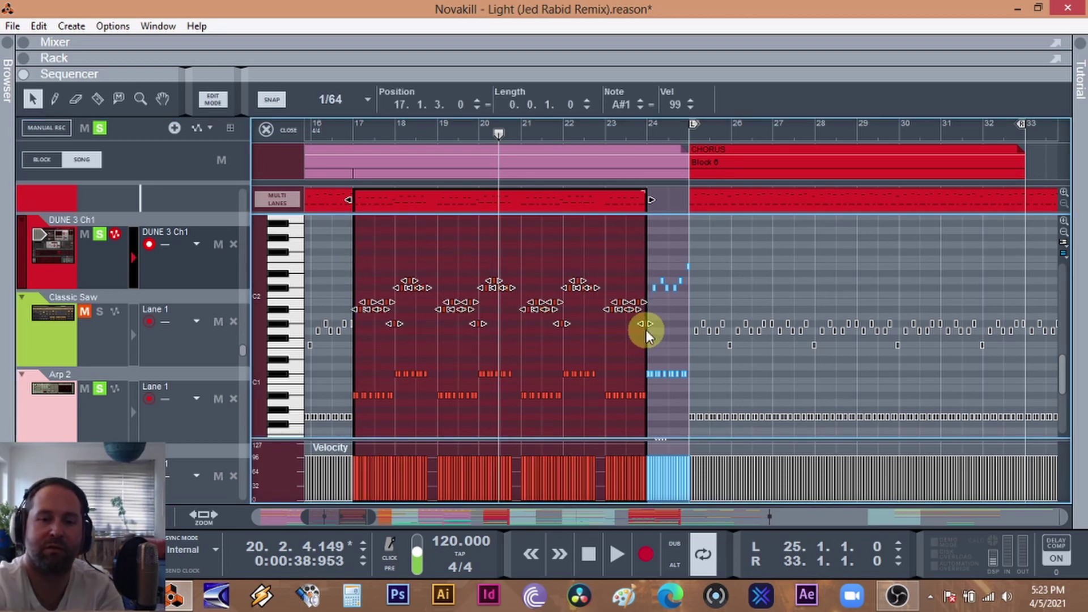
scroll(646, 329, "up", 5)
key("space")
scroll(461, 287, "up", 3)
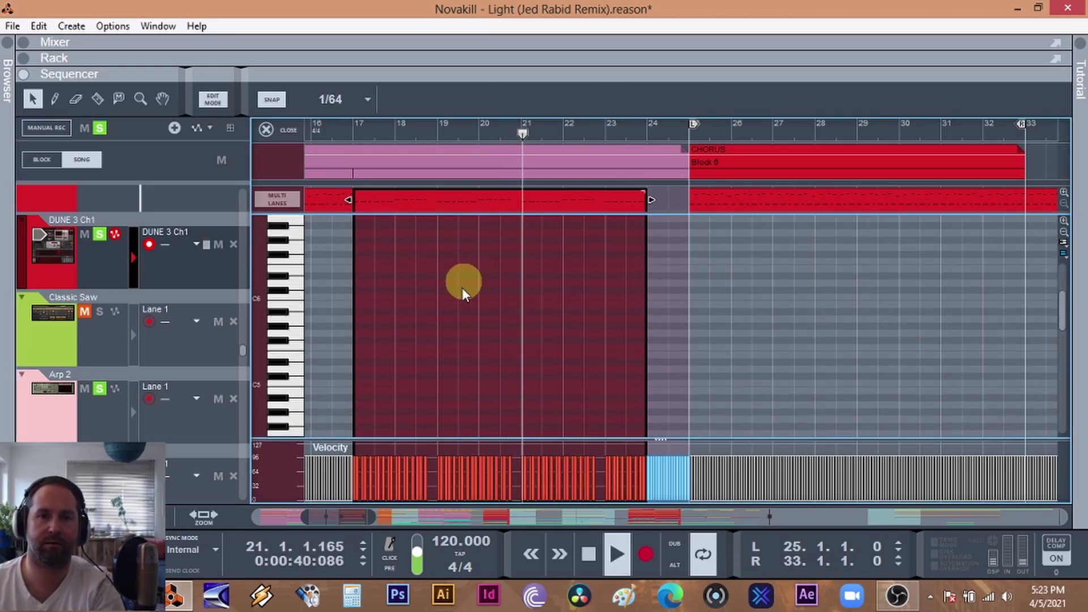
scroll(462, 292, "down", 6)
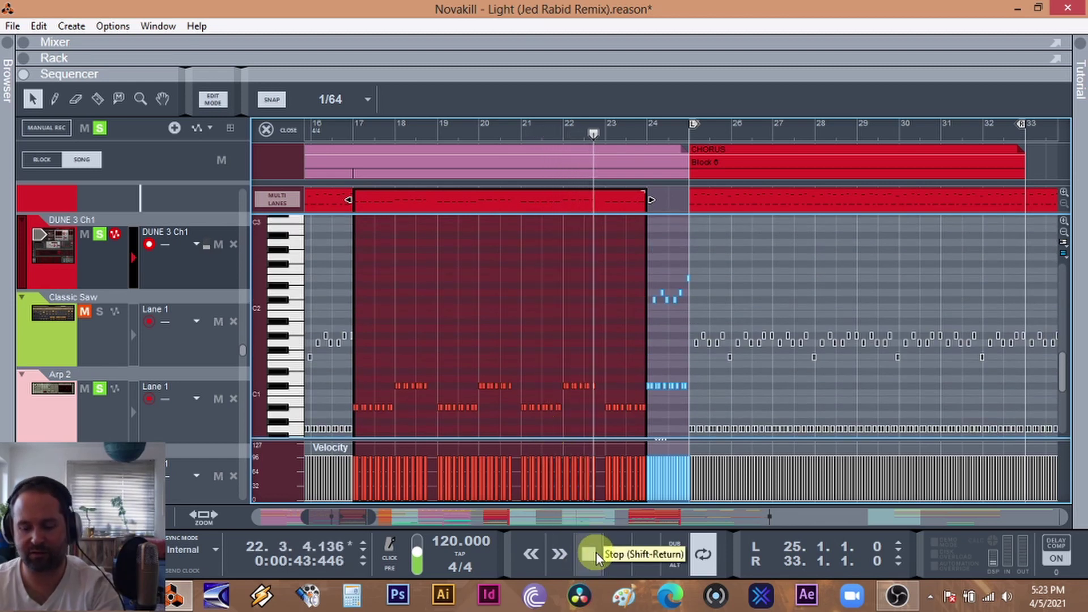
Undo the deletion of the verse clip's upper notes and select small groups of them around bars 17 and 18
left_click(38, 26)
left_click(54, 43)
left_click(428, 342)
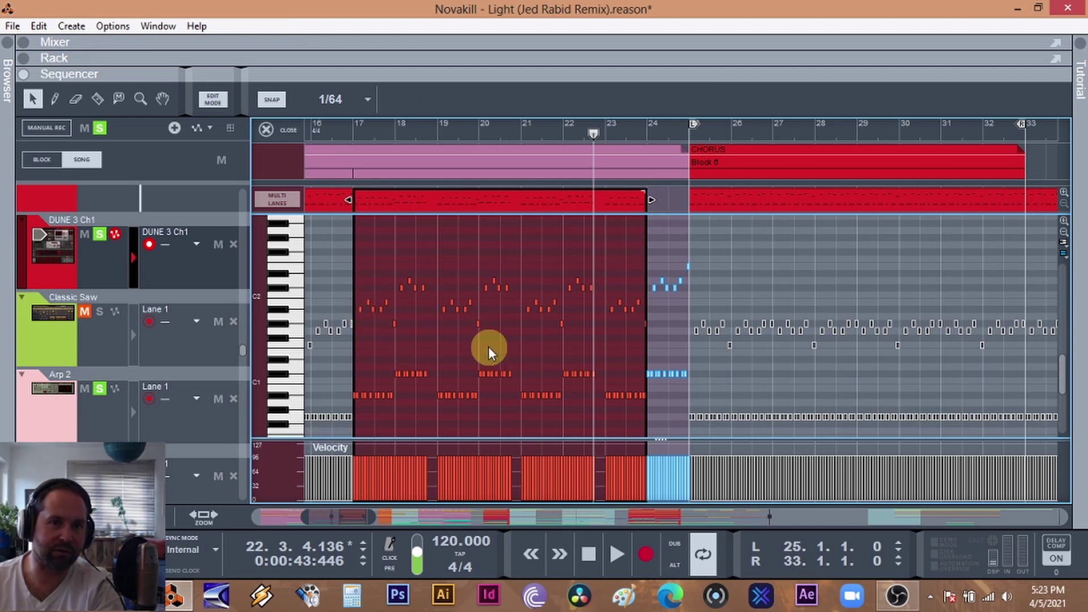
left_click(386, 301)
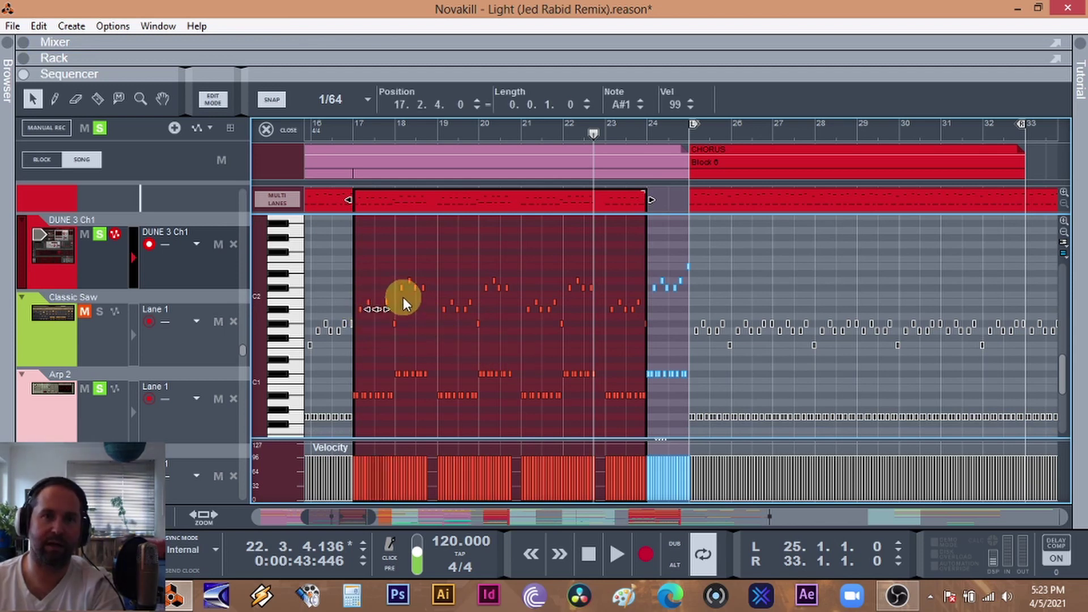
left_click(444, 286)
mouse_move(396, 281)
left_mouse_down()
mouse_move(444, 216)
mouse_move(477, 227)
left_mouse_up()
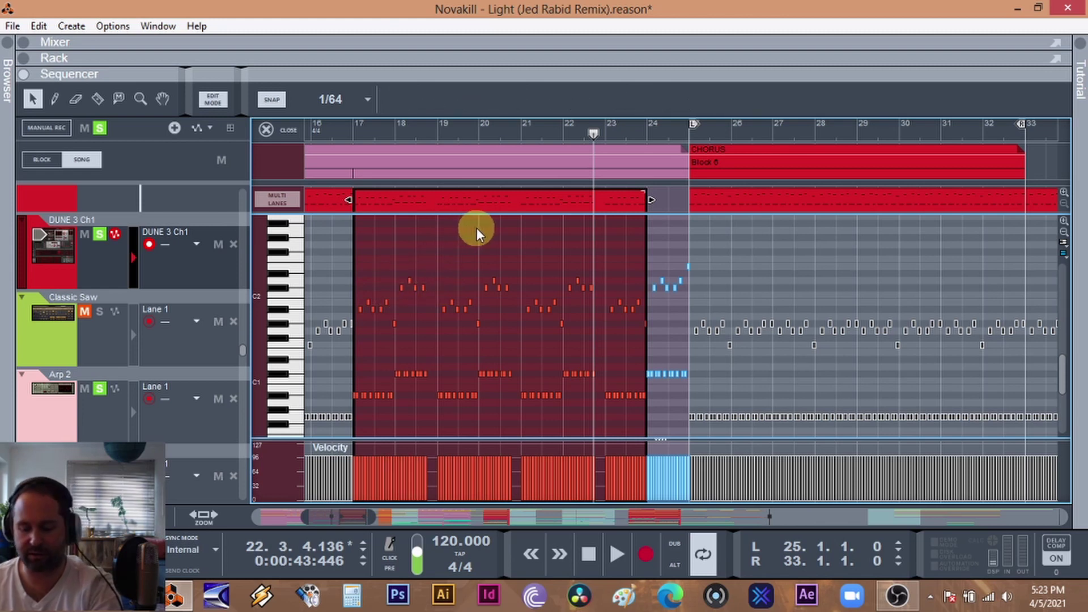
Audition the verse clip with its low notes in bars 17 to 23 deleted, and undo that deletion
left_click_drag(350, 355, 651, 402)
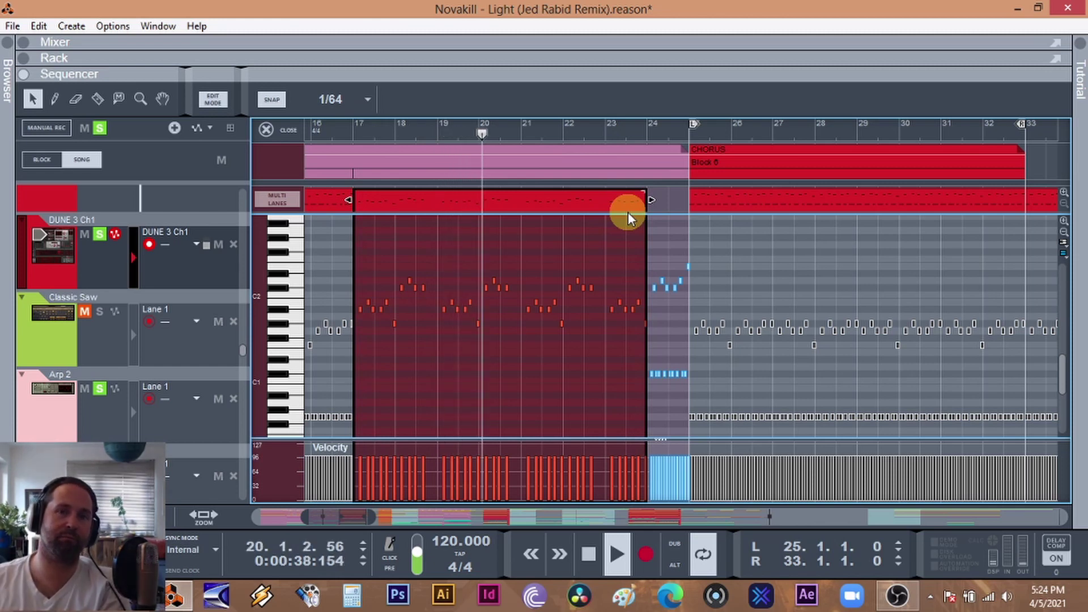
left_click(38, 26)
left_click(59, 43)
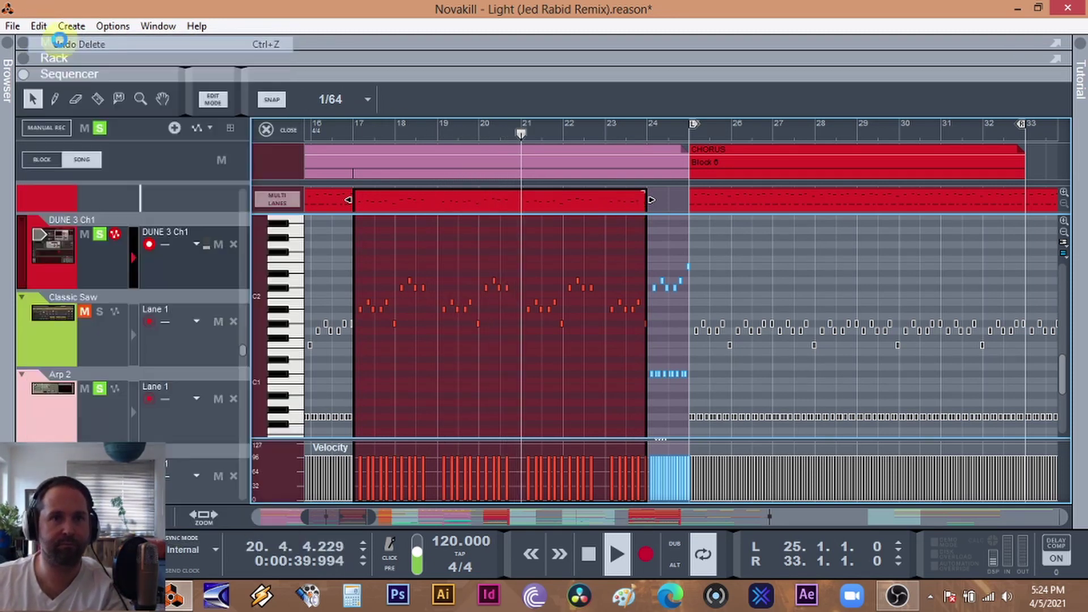
left_click(465, 236)
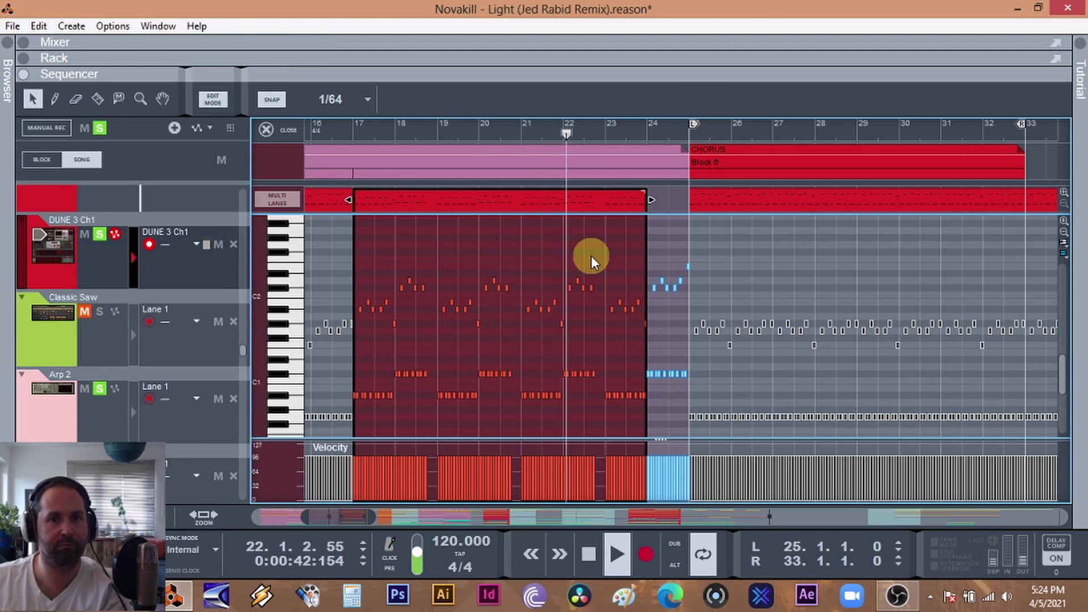
Open the DUNE 3 Ch1 chorus clip spanning bars 25 to 32 for note editing
left_click(777, 277)
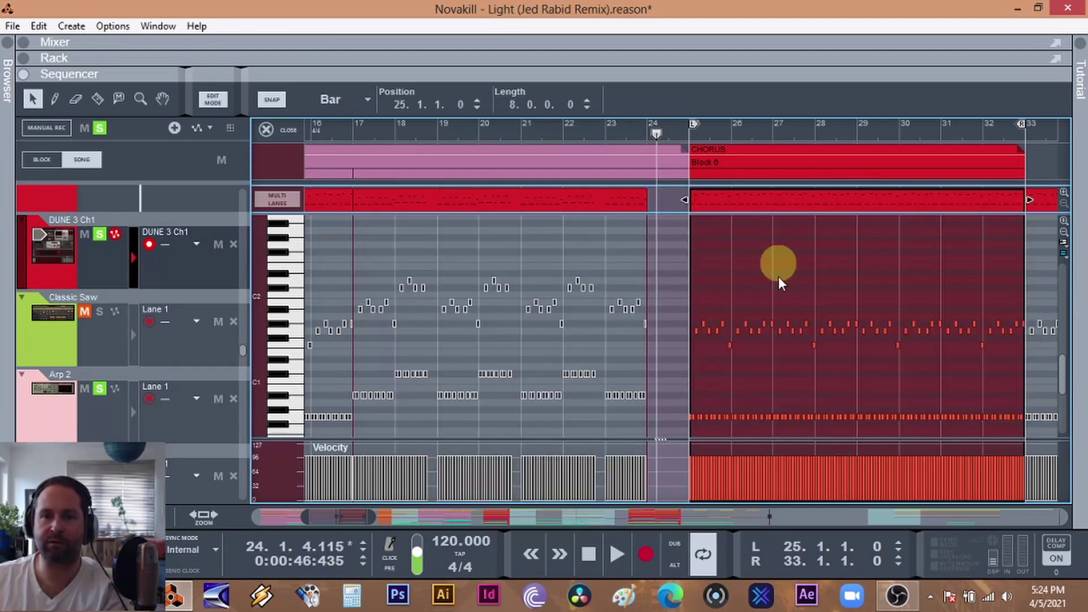
double_click(777, 277)
left_click_drag(753, 376, 675, 349)
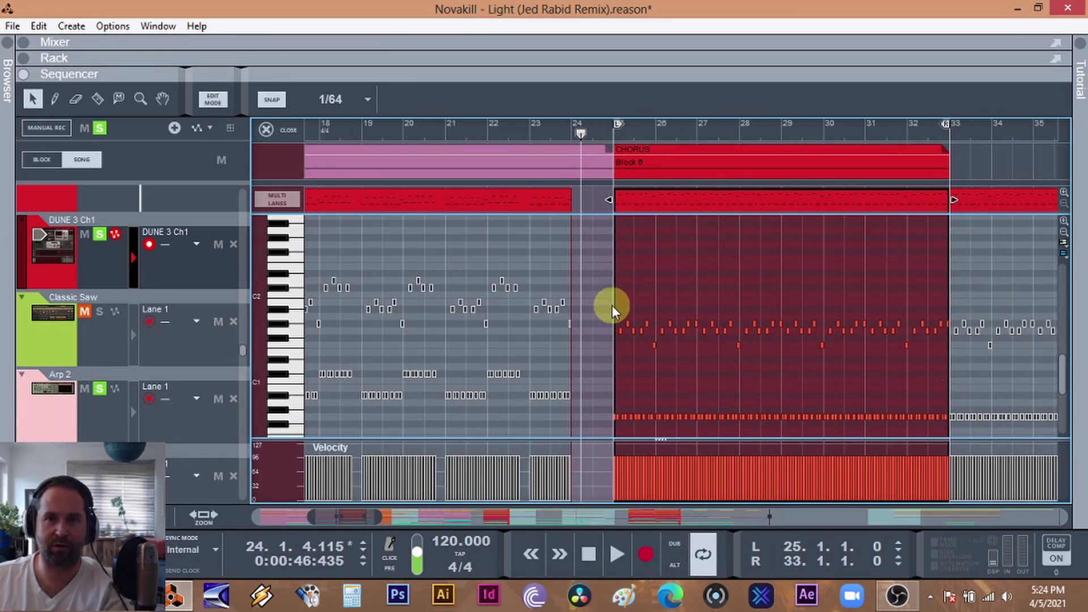
Delete all upper notes in the chorus clip and audition its row of low G0 notes from about bar 25
left_click_drag(796, 358, 950, 358)
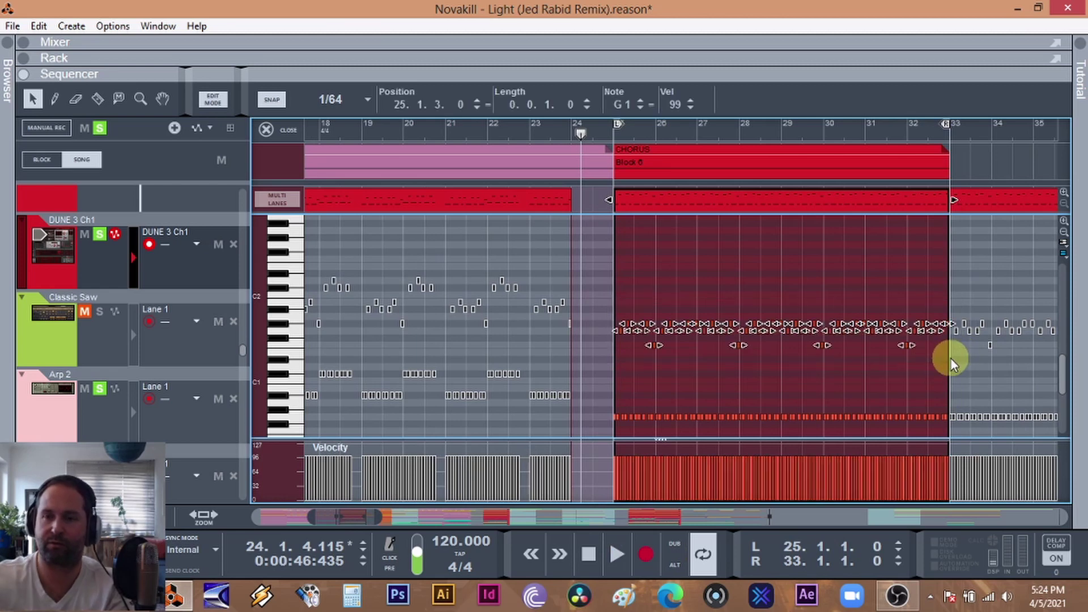
key("Delete")
left_click_drag(737, 420, 736, 424)
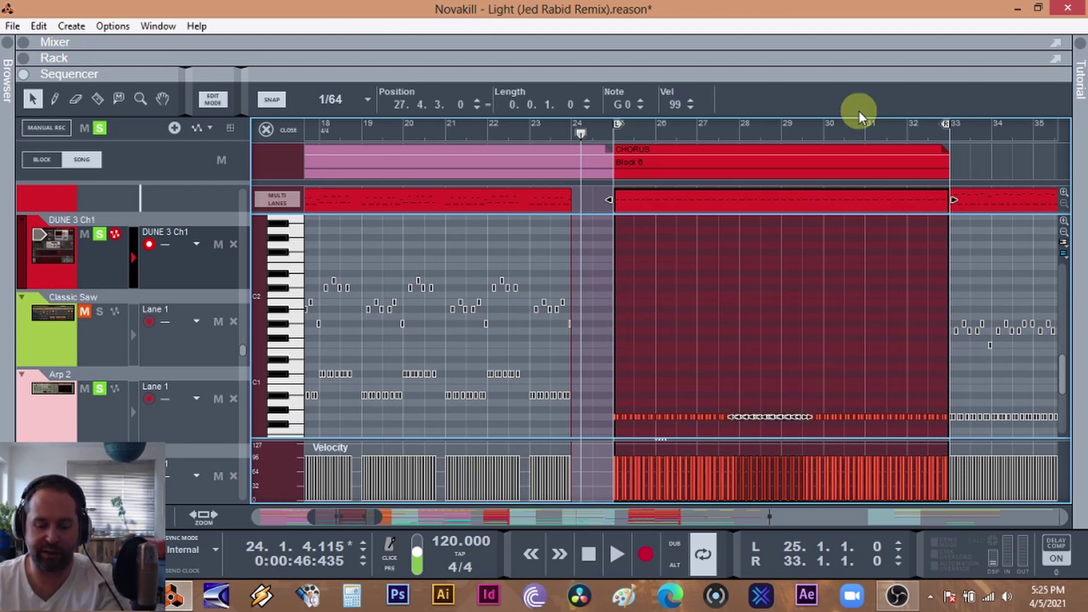
left_click(680, 382)
left_click(644, 129)
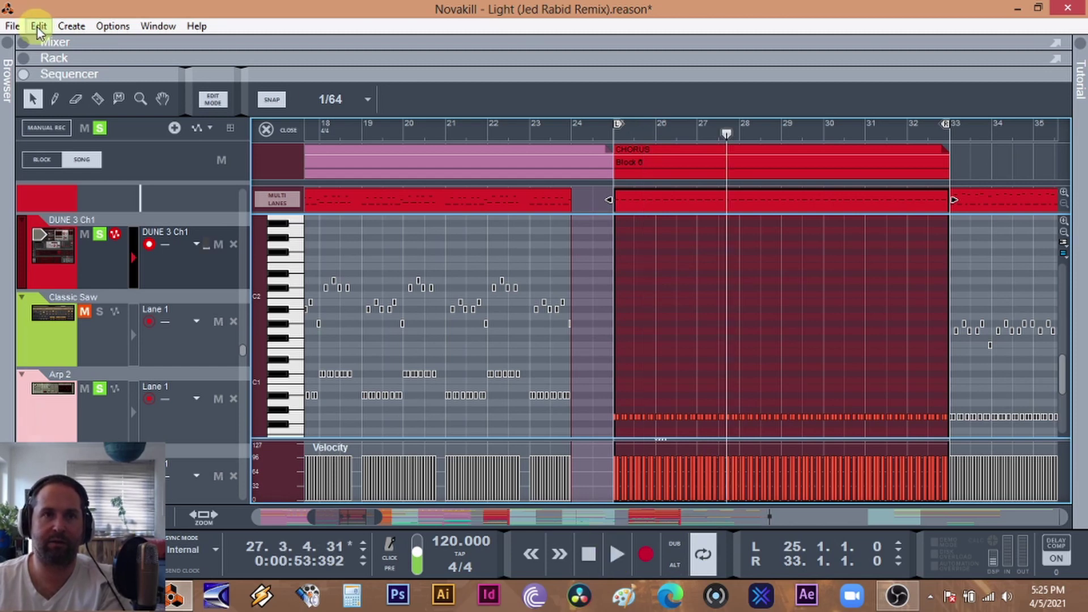
Undo the deletion of the chorus clip's upper notes and select a few G#1 notes around bar 27
left_click(39, 26)
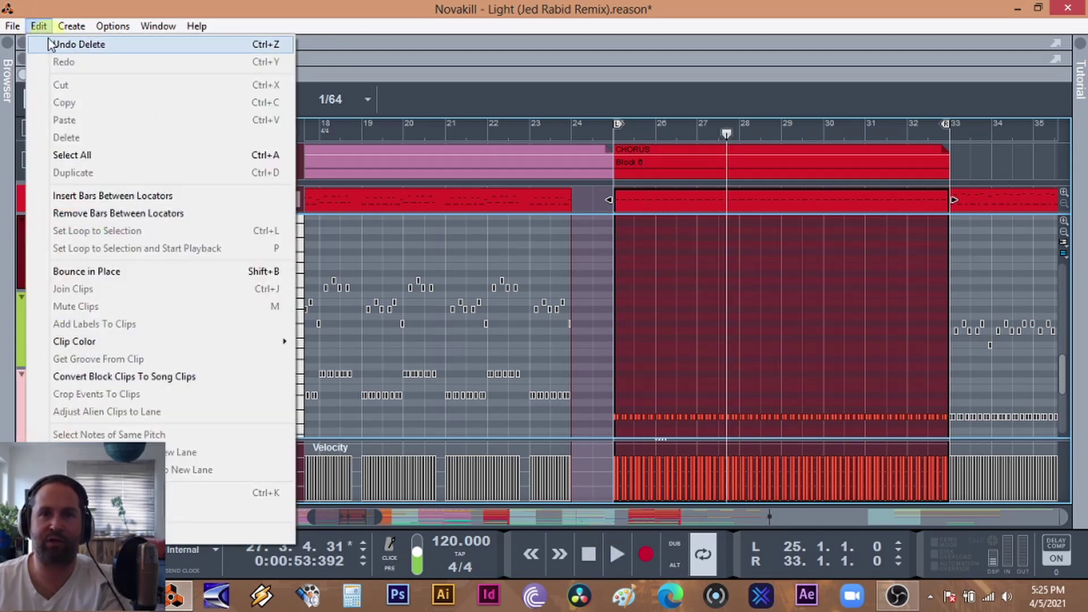
left_click(66, 41)
mouse_move(742, 326)
left_mouse_down()
mouse_move(688, 357)
mouse_move(688, 328)
mouse_move(675, 350)
mouse_move(726, 320)
left_mouse_up()
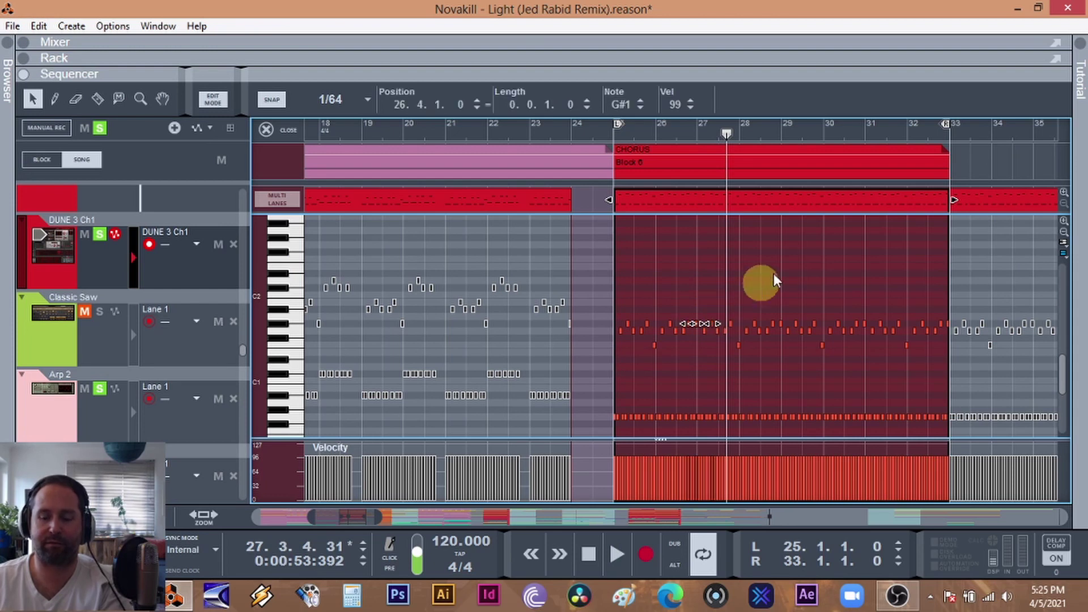
Play the chorus clip and delete its whole row of low G0 notes
key("space")
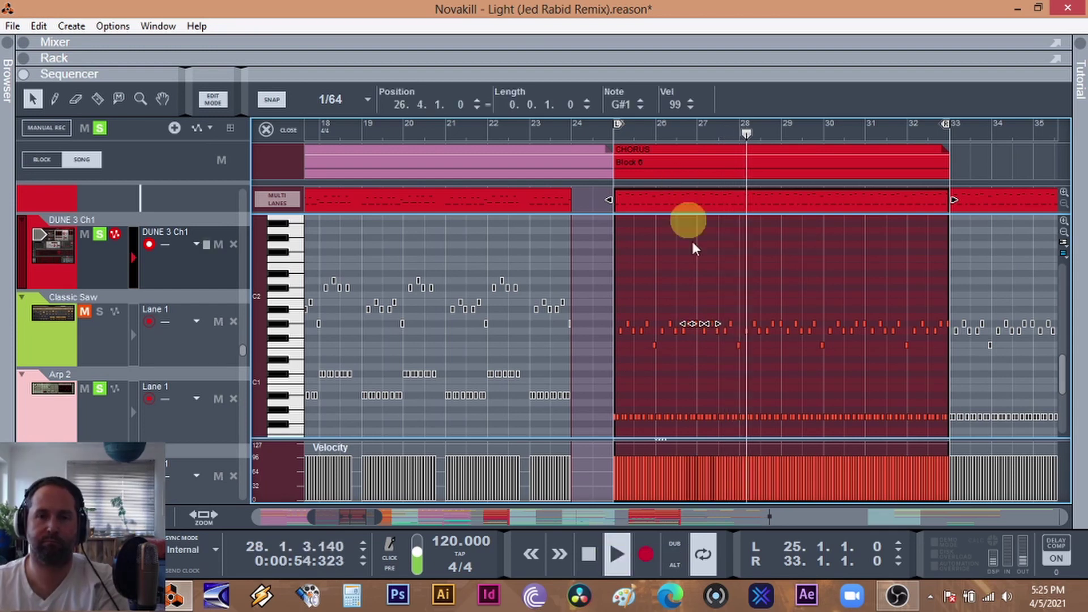
left_click(668, 396)
left_click_drag(609, 406, 947, 420)
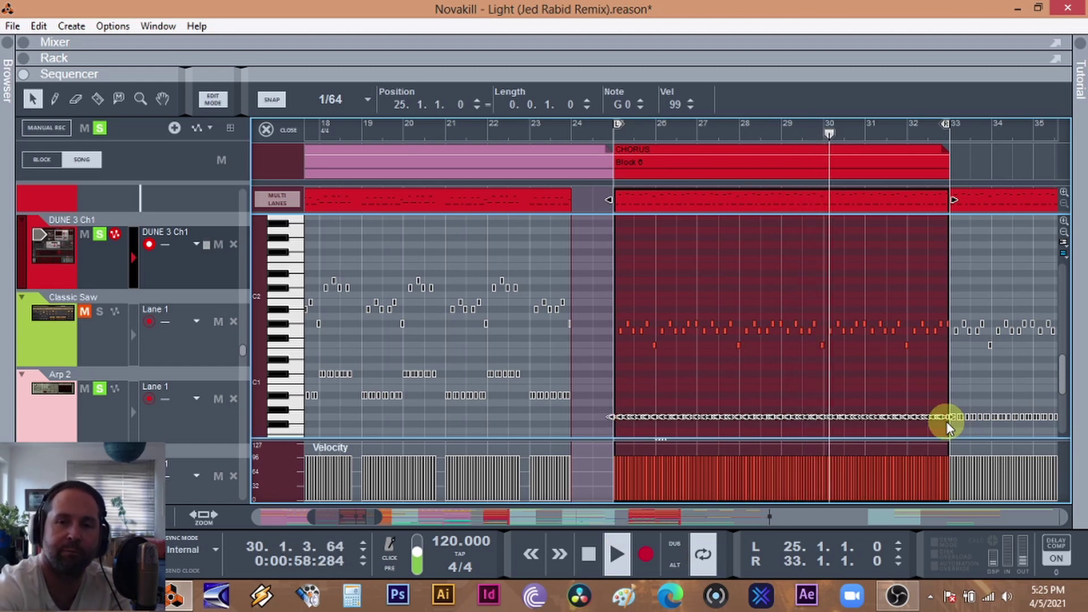
key("Delete")
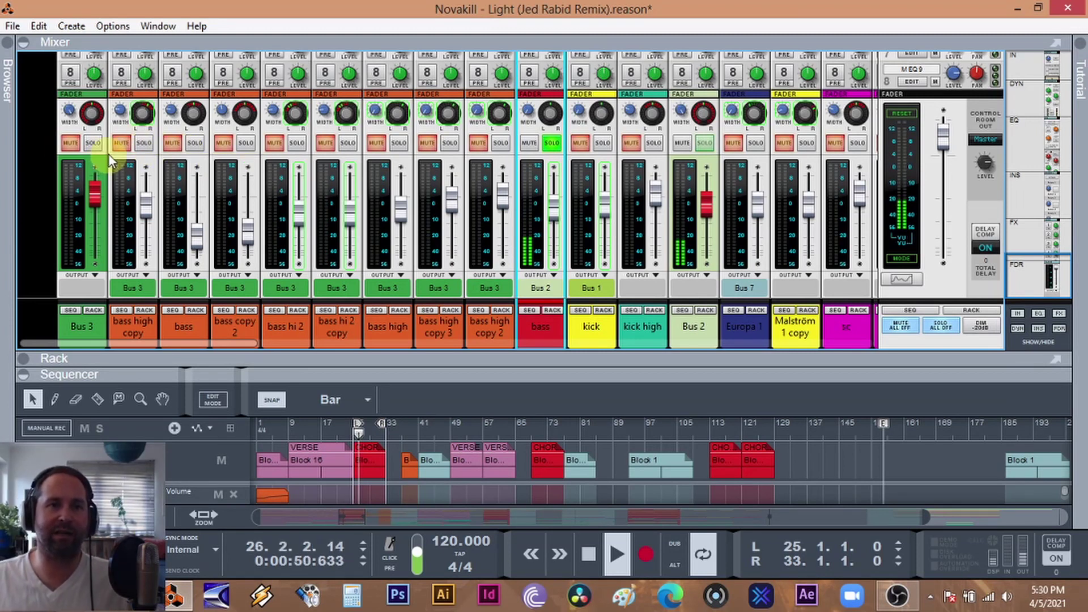
Solo Bus 3 in the mixer and restart the song's playback from bar 17
left_click(94, 143)
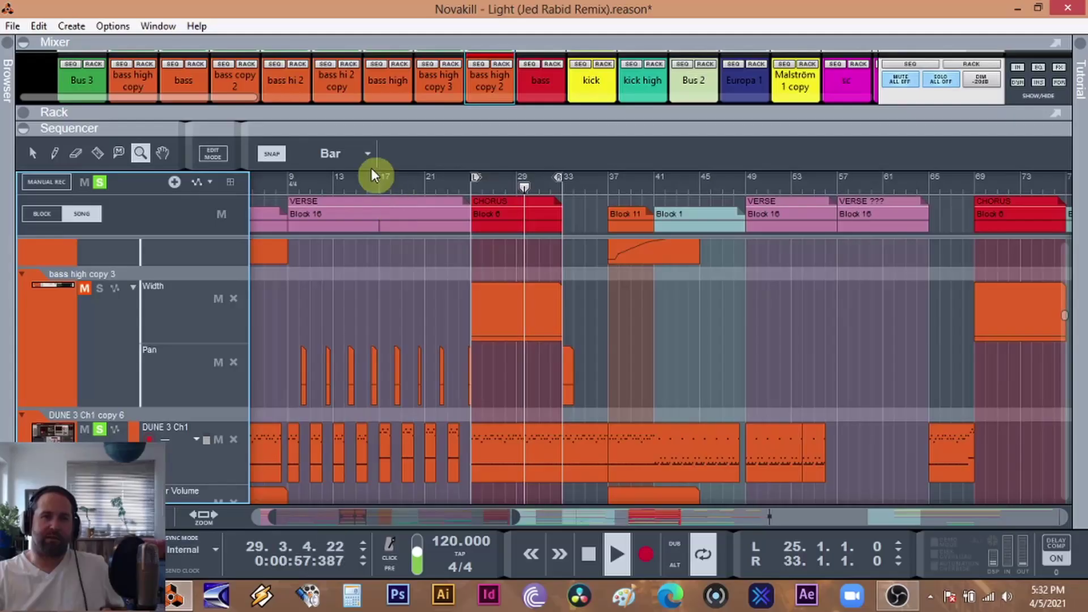
left_click(588, 554)
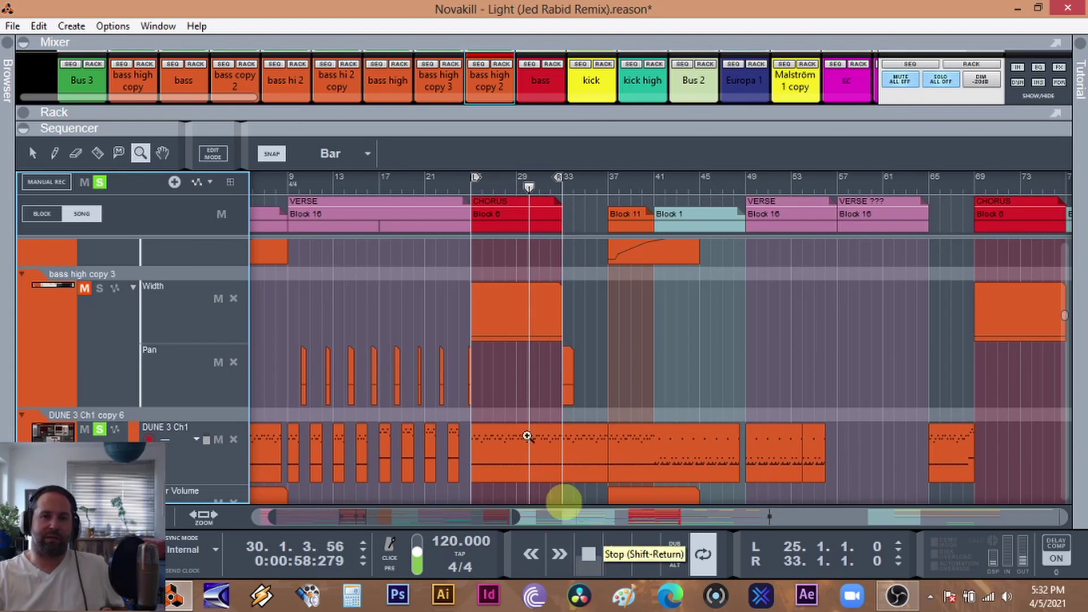
left_click(380, 179)
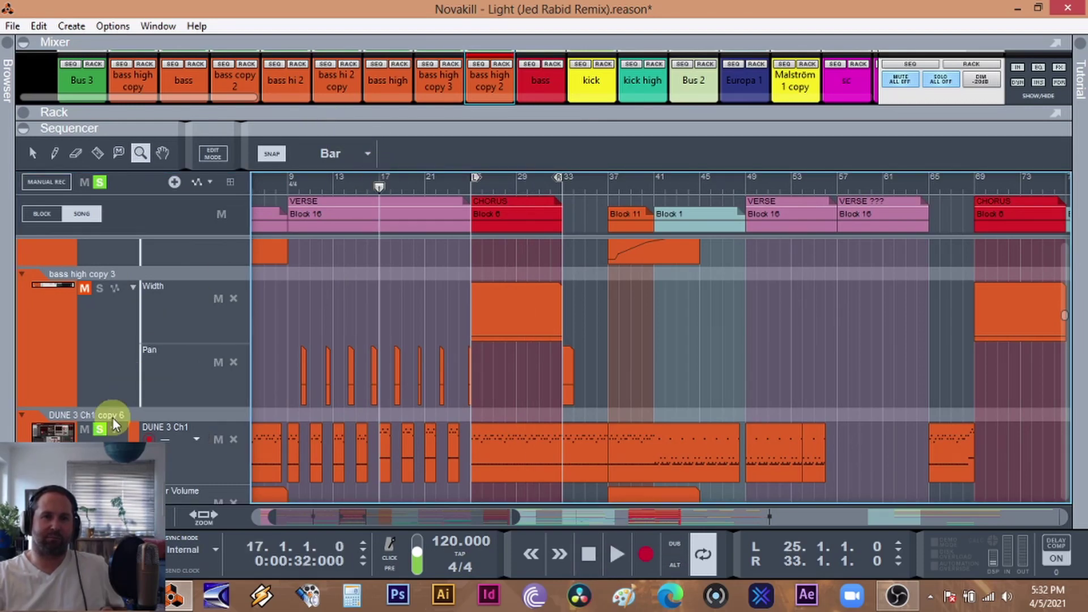
key("space")
Clear the vox track's mute and all track solos, and bring up the mixer's master section
scroll(345, 364, "up", 2)
scroll(344, 364, "down", 2)
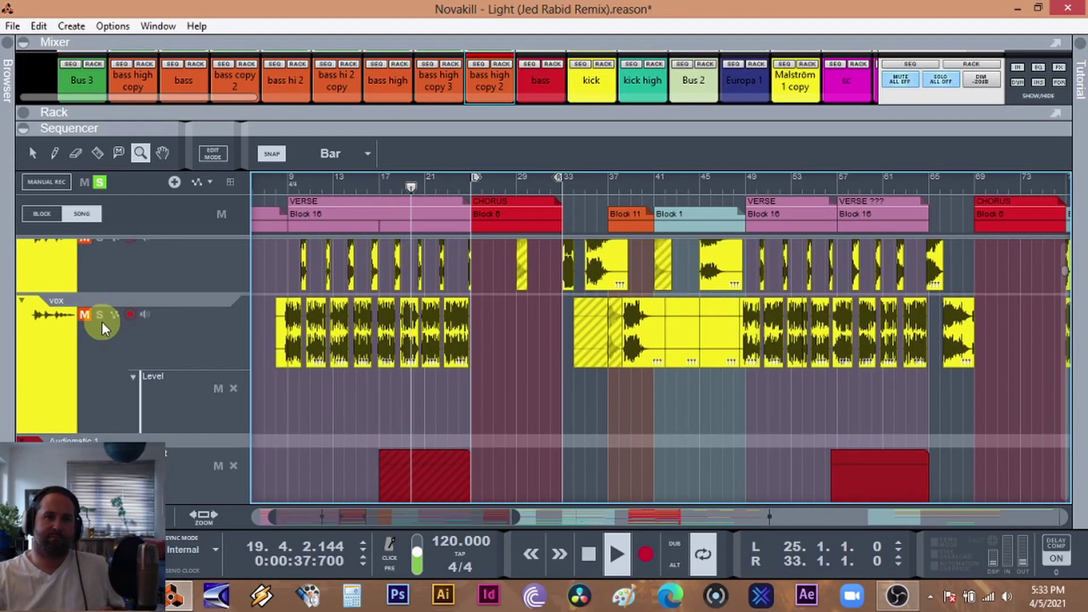
left_click(85, 315)
left_click(99, 181)
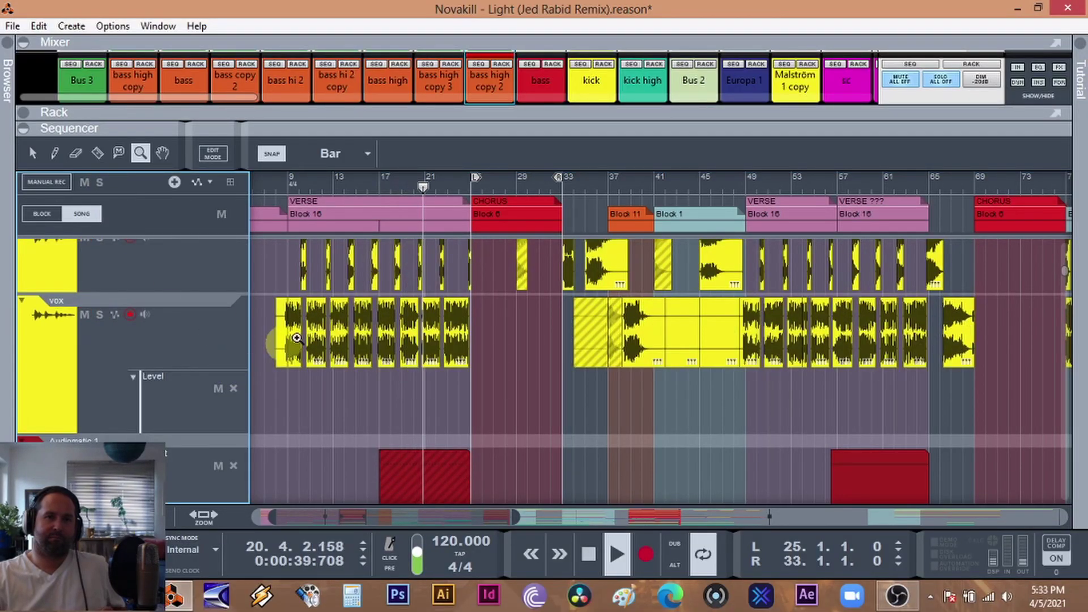
left_click(966, 92)
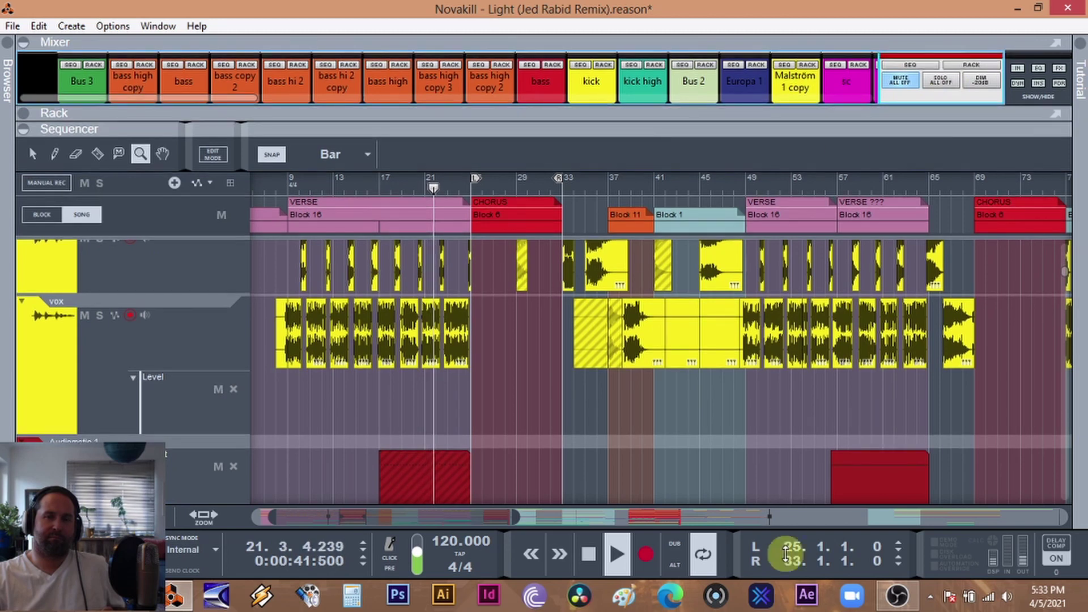
key("F5")
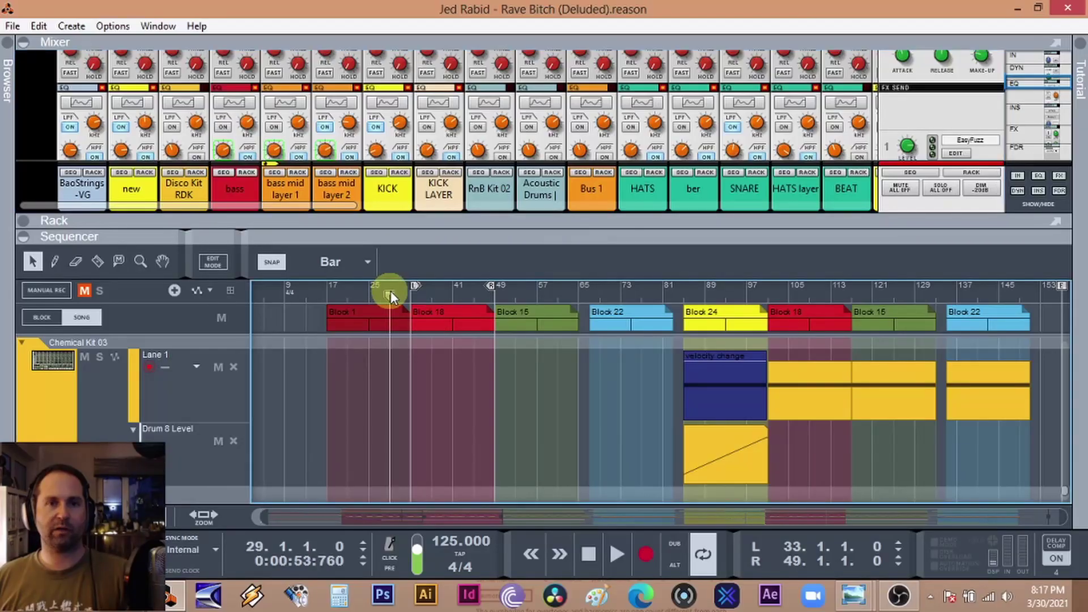
Play the Rave Bitch song from bar 32 and solo bass mid layer 2 in the enlarged mixer's fader section
left_click_drag(390, 291, 404, 291)
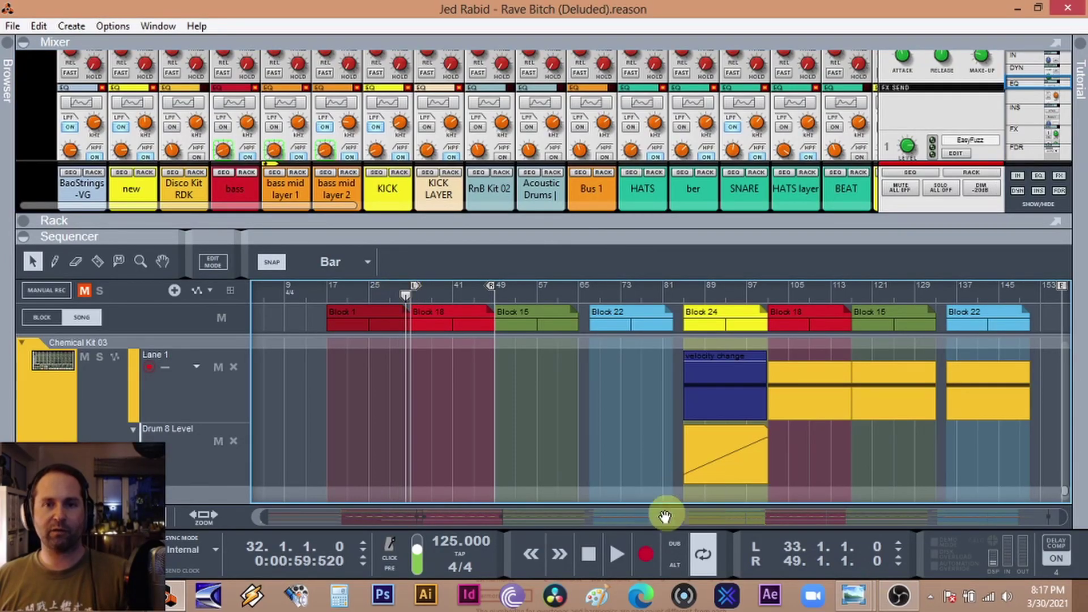
left_click(616, 554)
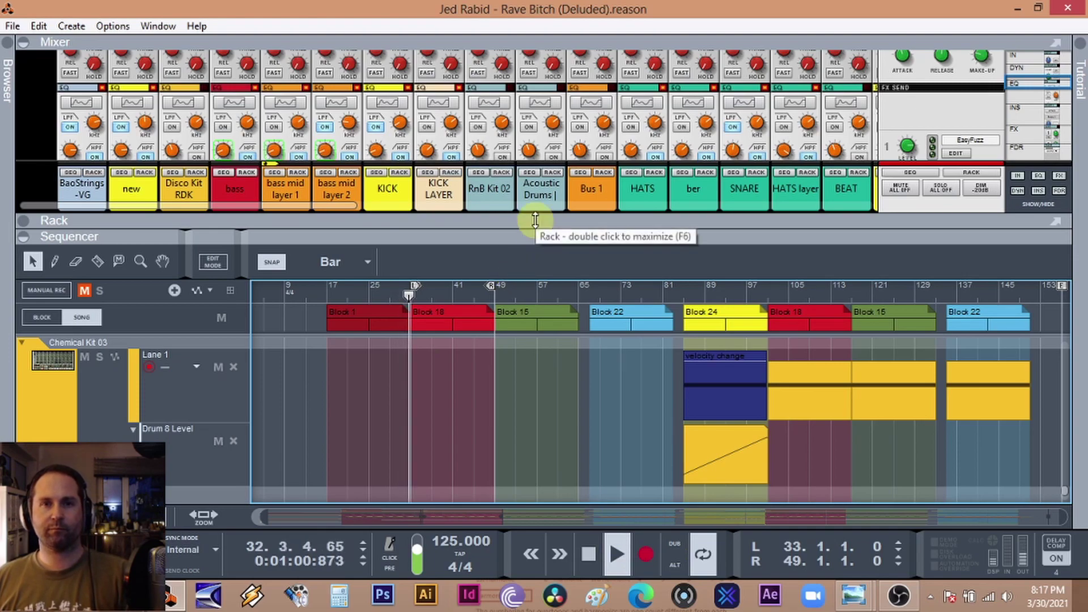
left_click_drag(534, 245, 535, 391)
scroll(486, 267, "down", 8)
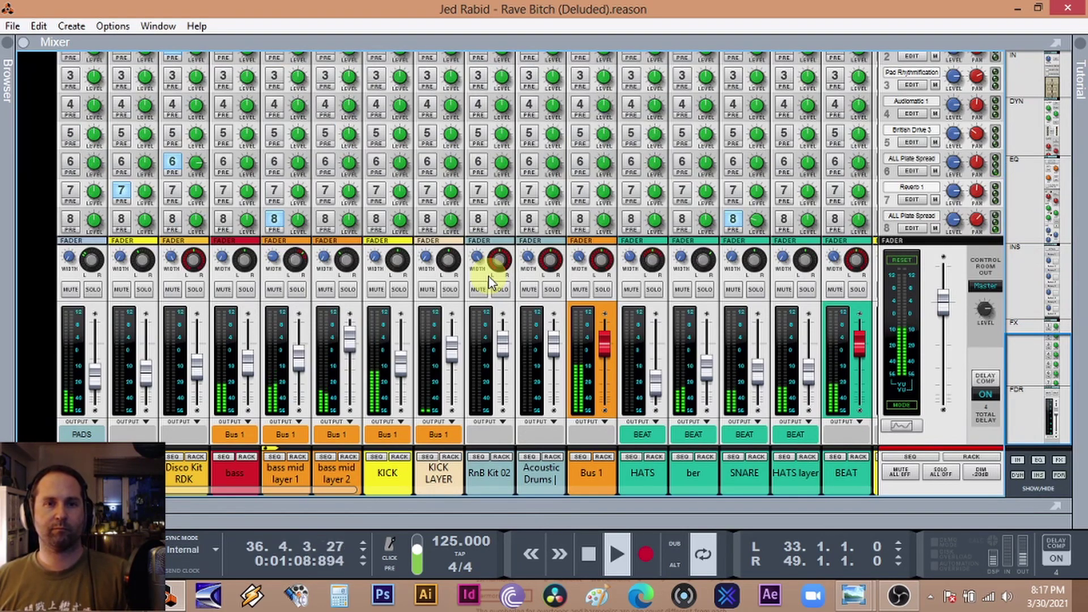
left_click(343, 293)
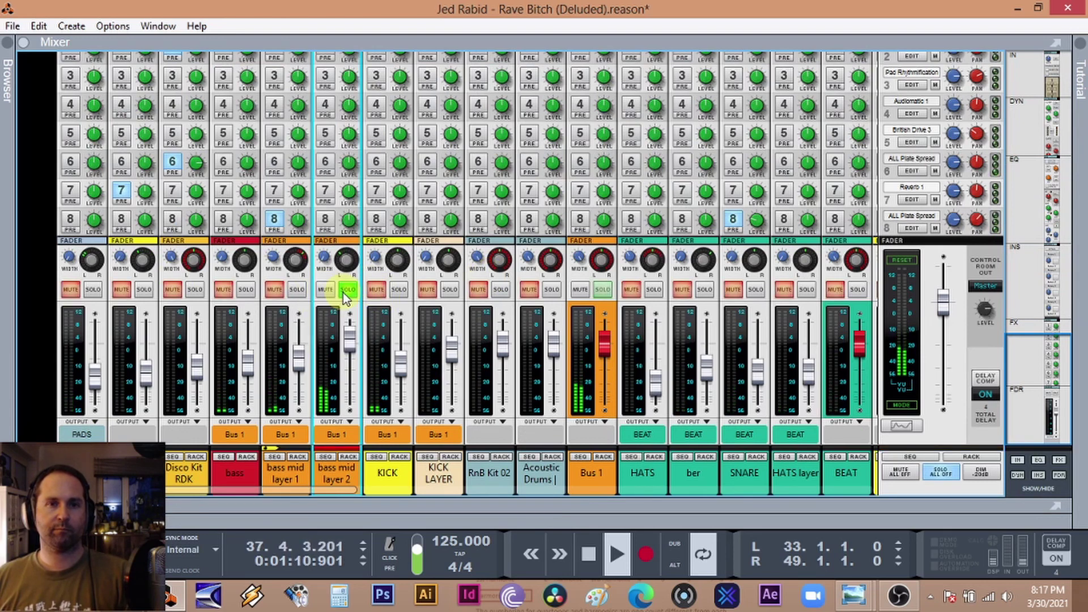
Solo bass mid layer 1 and bass, and remove the solos of both mid layers to isolate the bass channel
mouse_move(352, 250)
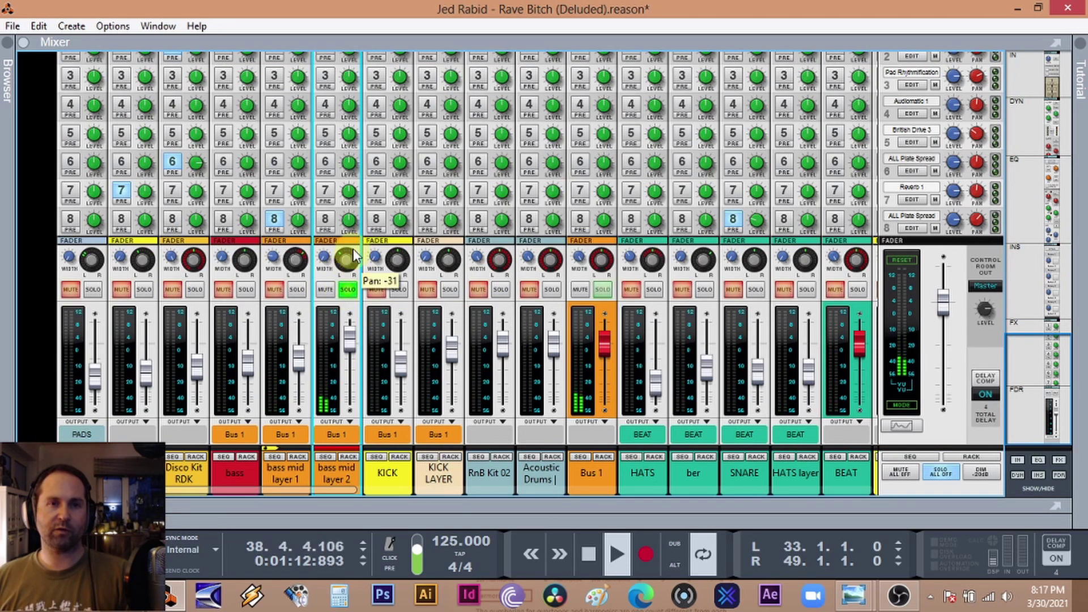
left_click(297, 290)
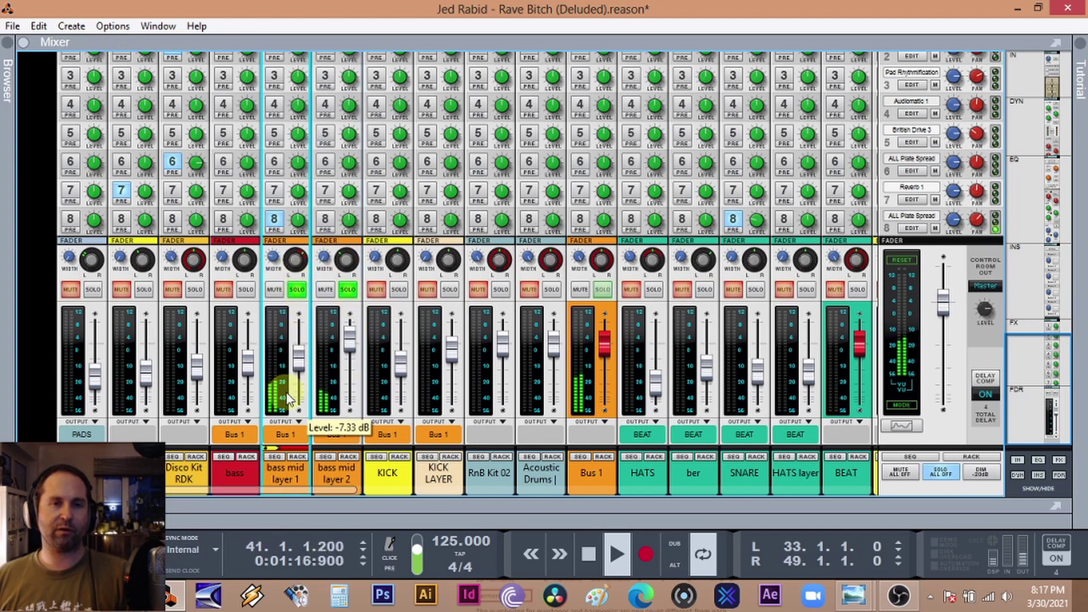
left_click(246, 290)
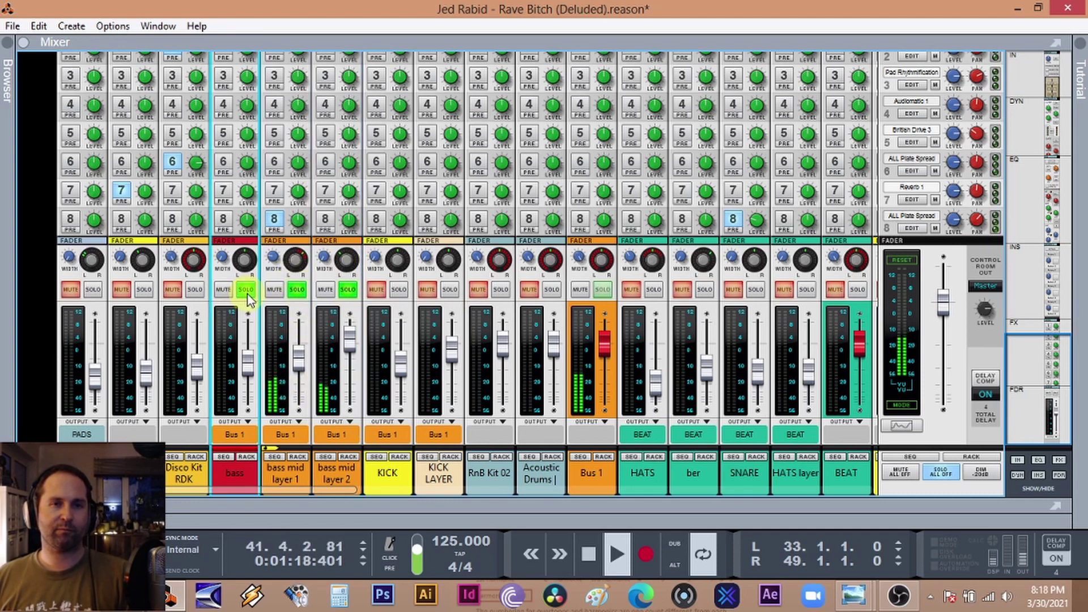
left_click(297, 289)
left_click(347, 290)
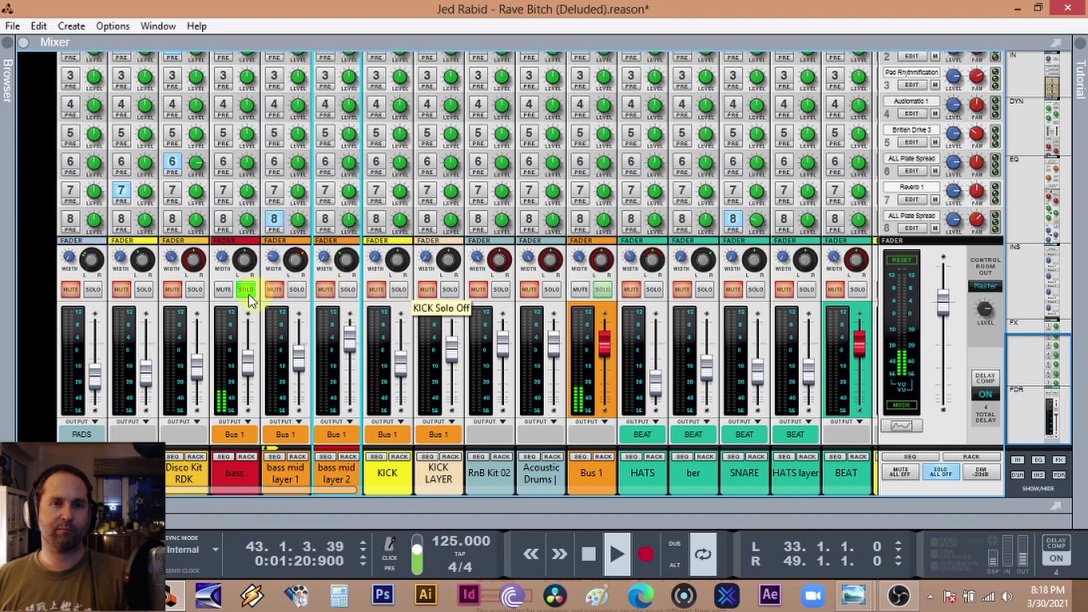
Add bass mid layer 1, bass mid layer 2, KICK and KICK LAYER to the soloed channels
left_click(297, 290)
left_click(348, 292)
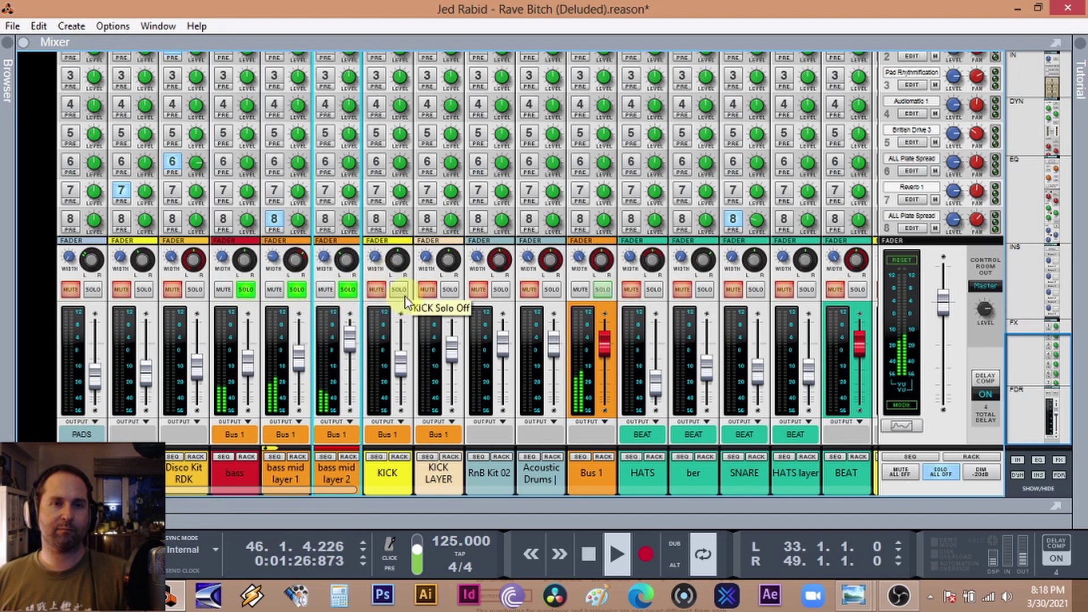
left_click(398, 290)
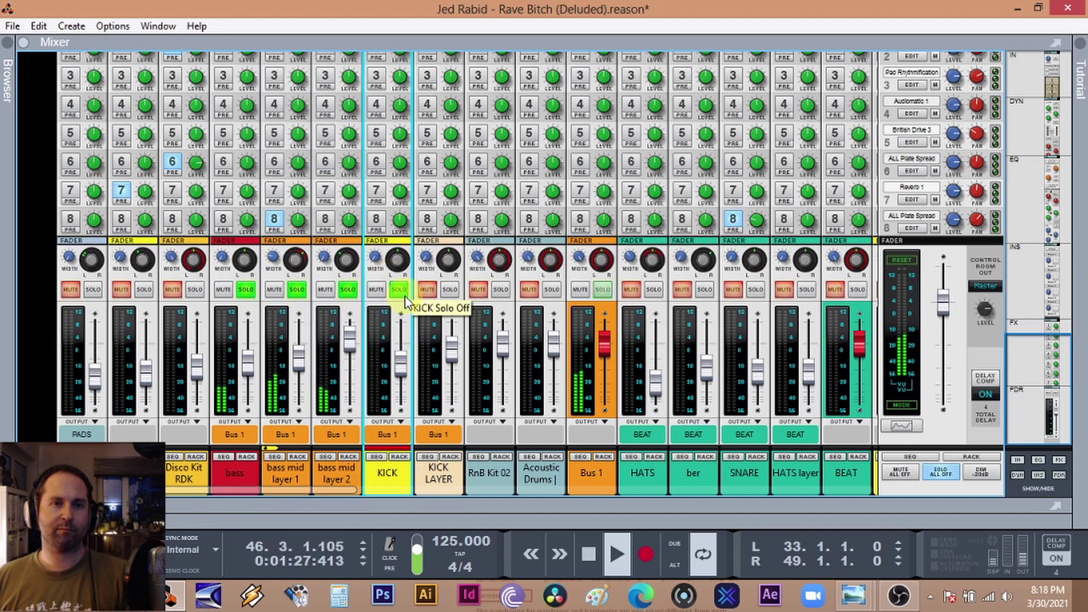
left_click(450, 290)
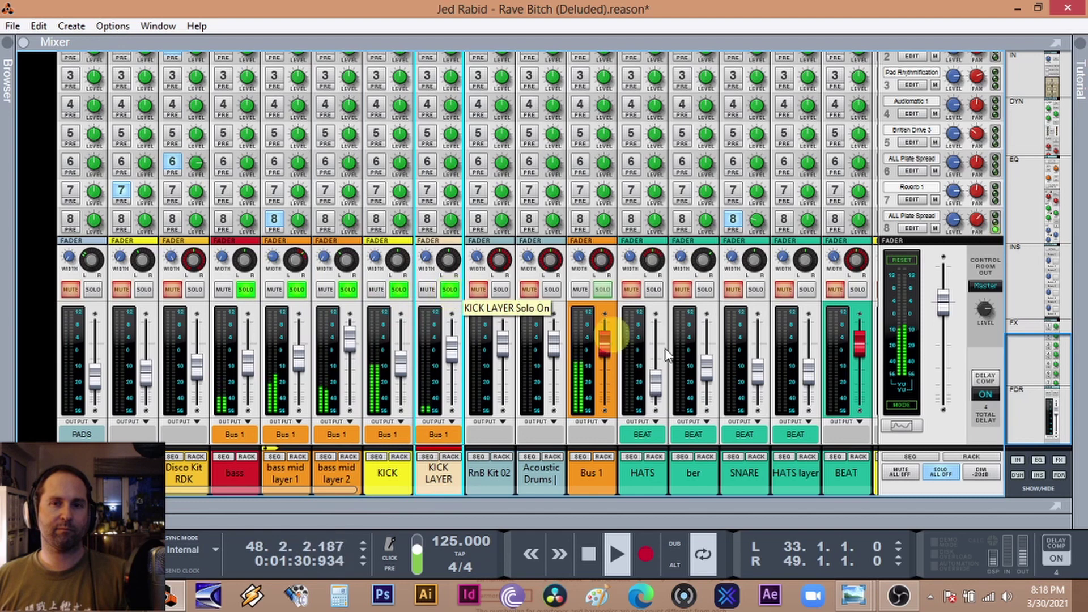
Examine the EQ curves of bass, bass mid layer 1, bass mid layer 2 and KICK in the Spectrum EQ
left_click(918, 430)
left_click_drag(669, 311, 710, 6)
left_click(240, 474)
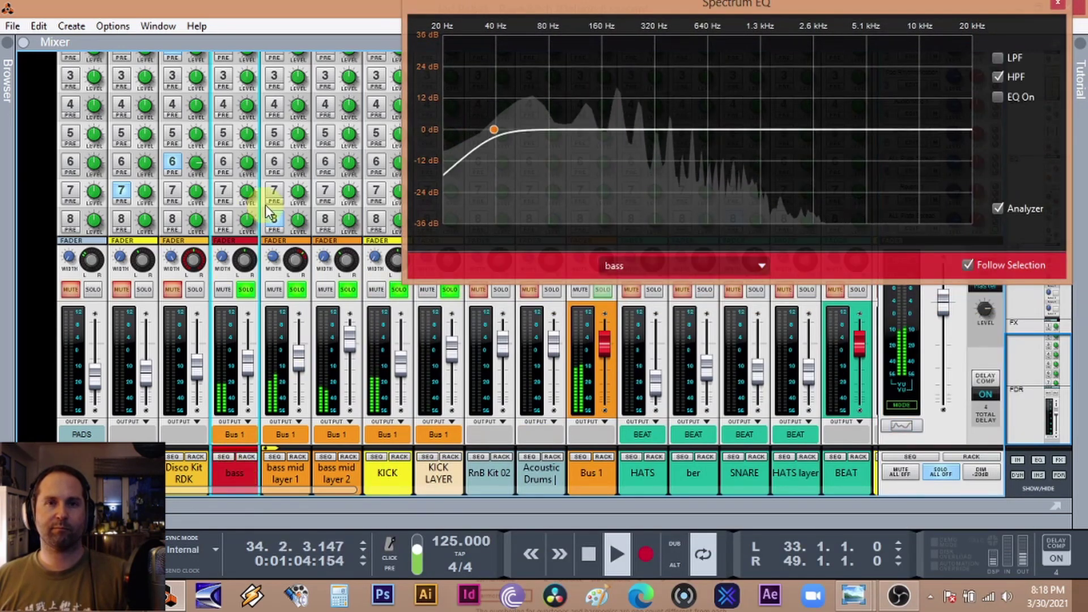
left_click(294, 470)
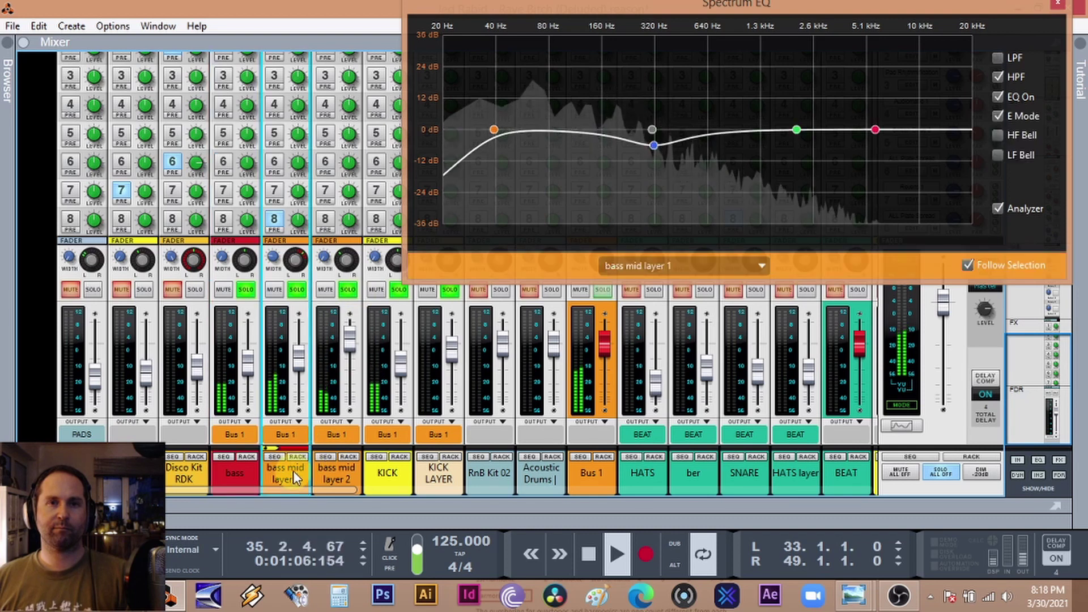
left_click(336, 479)
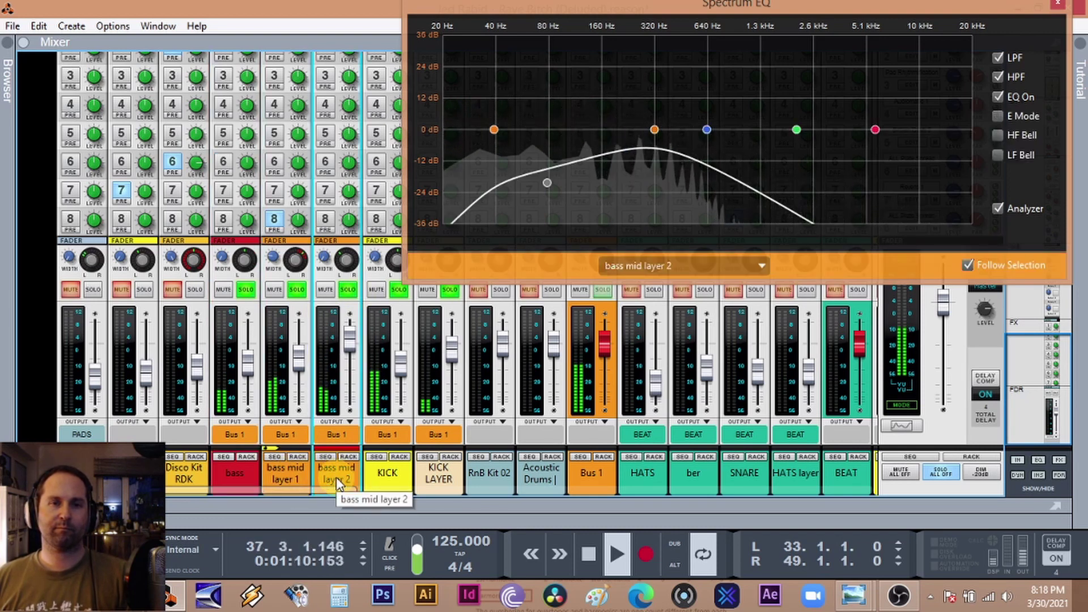
left_click(402, 485)
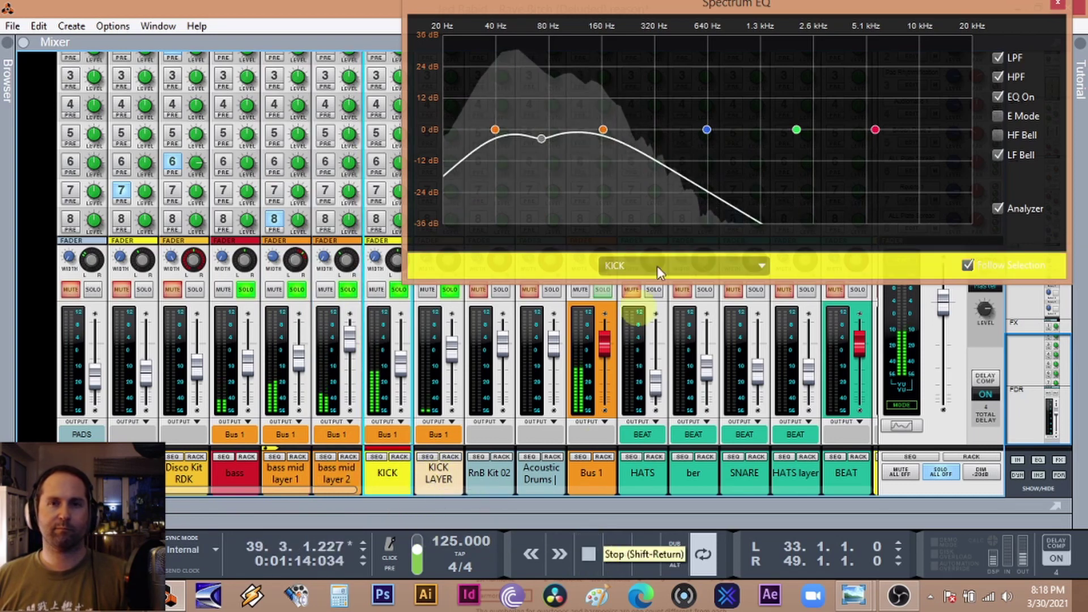
Switch to the Gamestop Revolution 01 song, play it from bar 9, and enlarge the mixer to show the faders
left_click(462, 335)
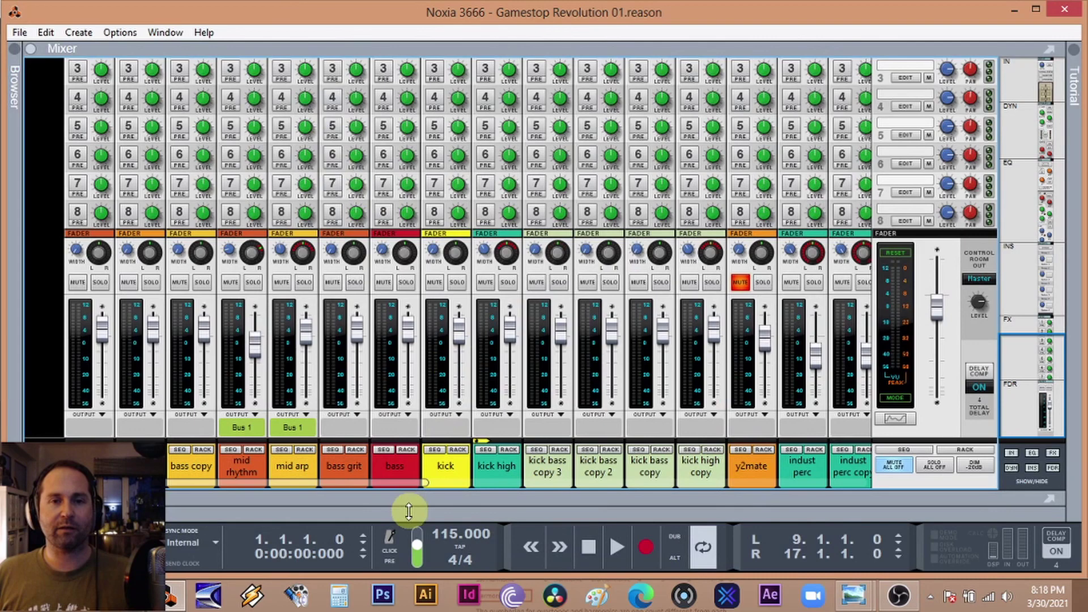
left_click_drag(408, 511, 385, 213)
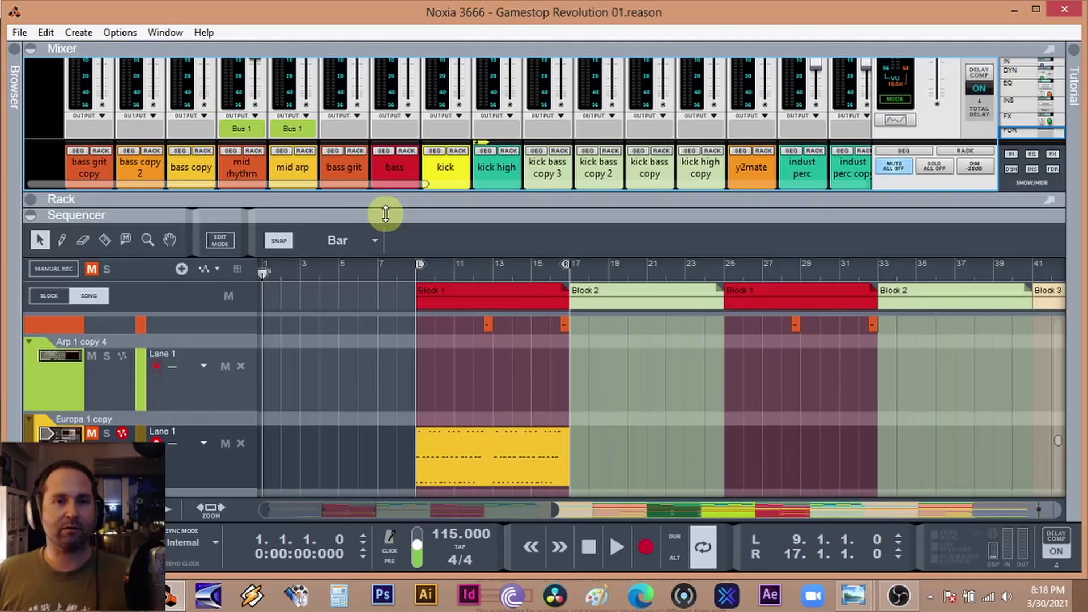
left_click(414, 267)
key("space")
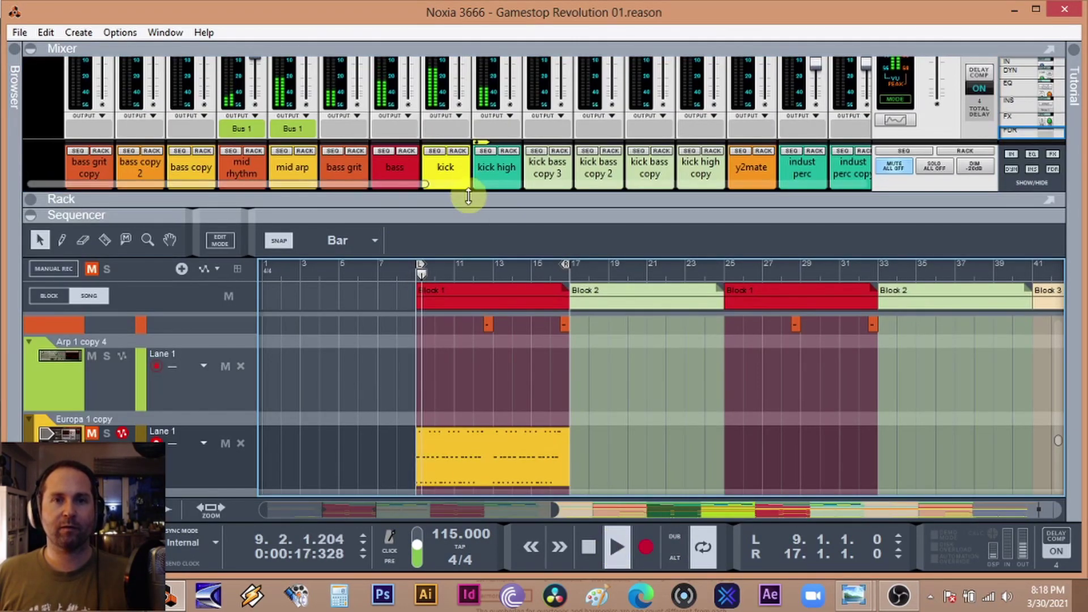
left_click_drag(454, 362, 454, 363)
mouse_move(562, 165)
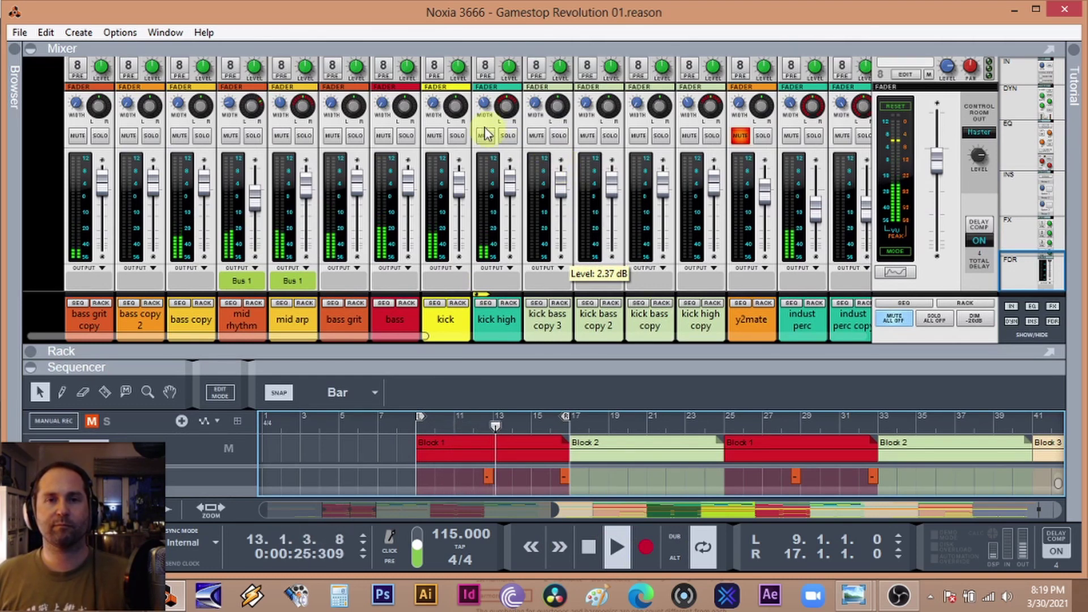
Solo kick high, switch the solo to kick, and inspect the kick's high-pass filter in the Spectrum EQ
left_click(507, 137)
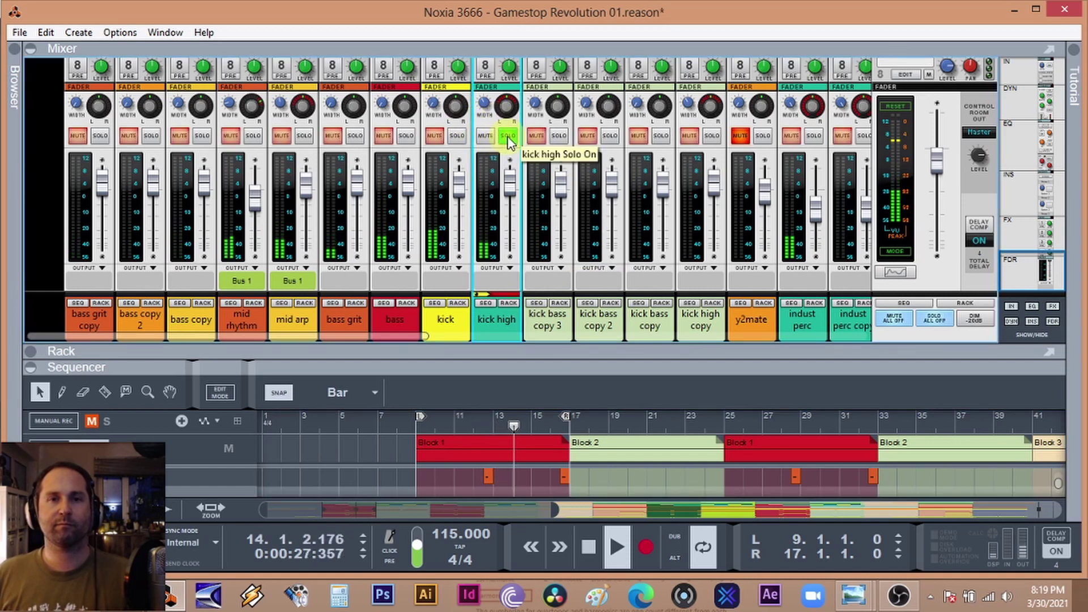
left_click(457, 137)
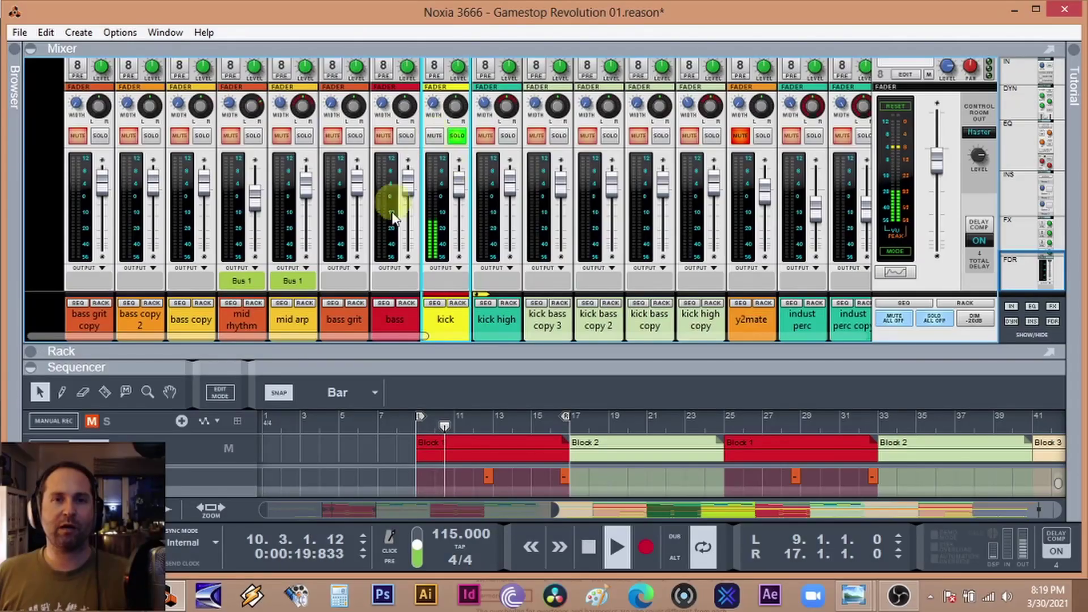
scroll(449, 204, "up", 10)
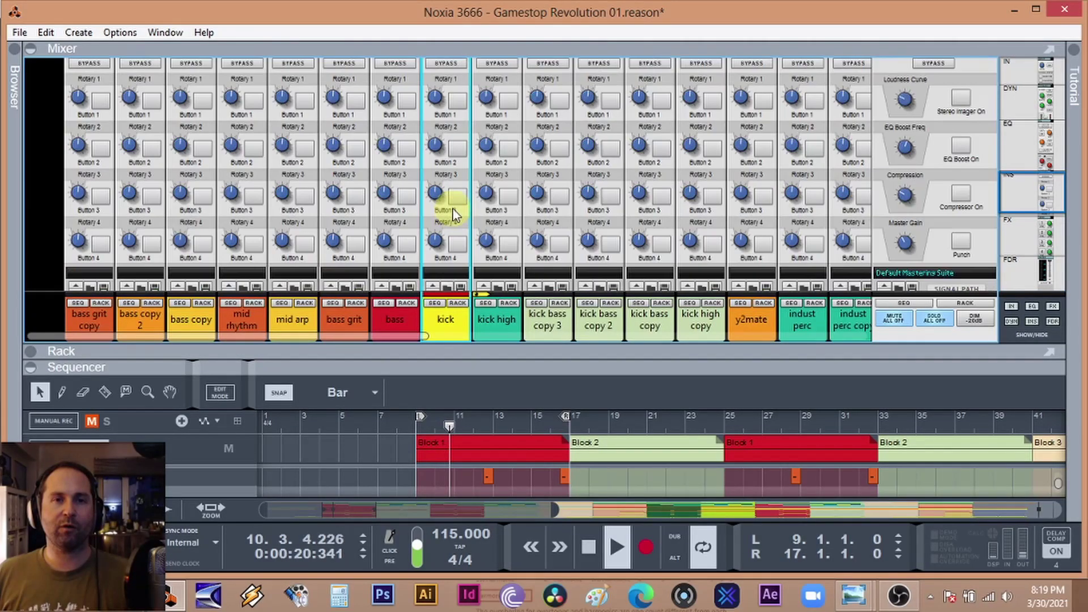
left_click(445, 233)
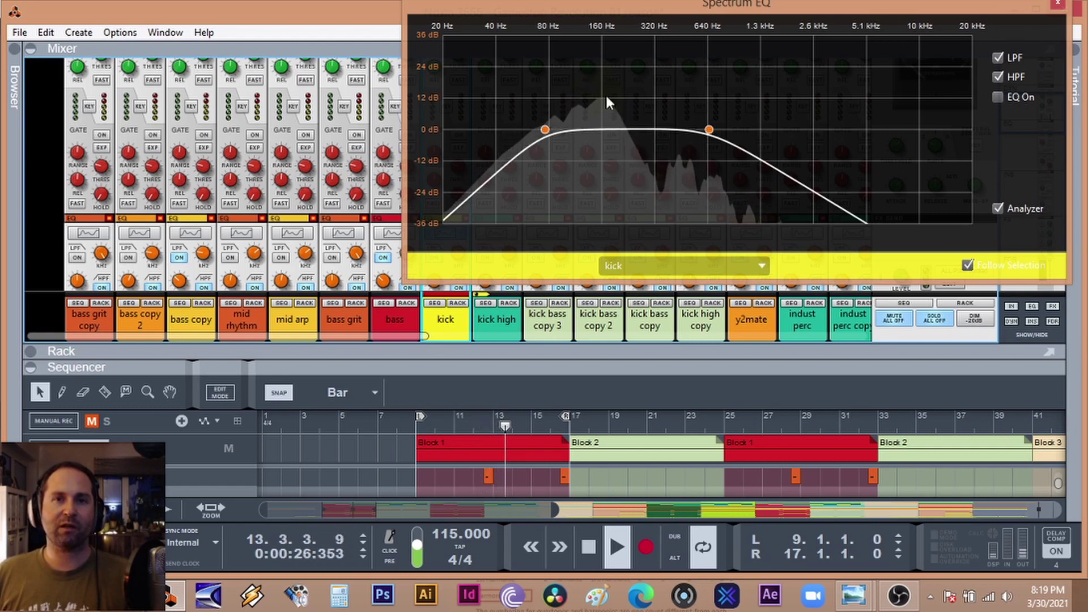
mouse_move(545, 131)
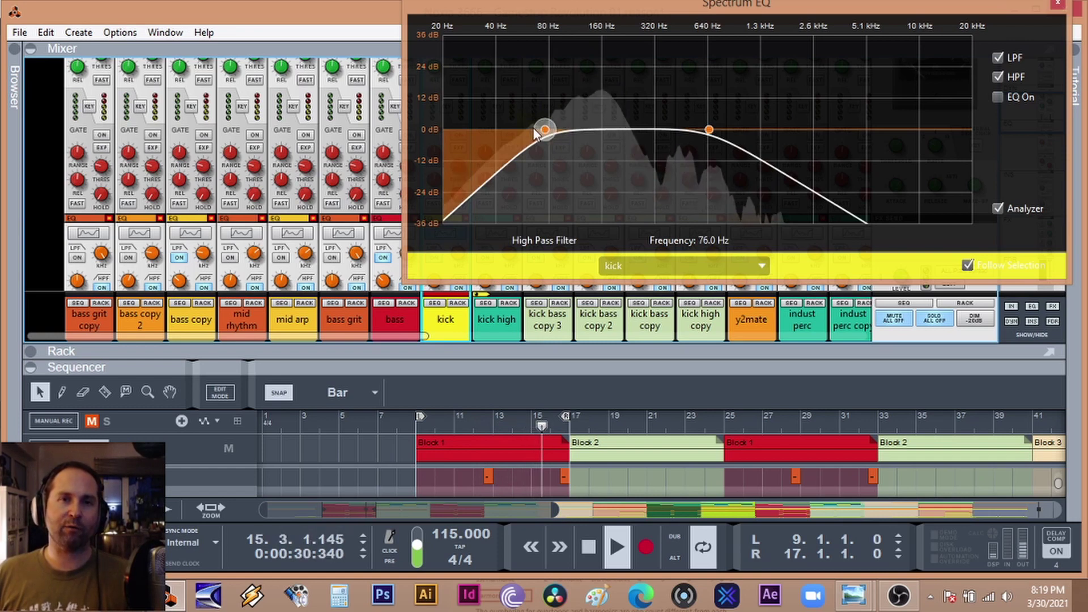
Try lowering the bass channel's high-pass filter to 20 Hz in the Spectrum EQ, and undo the change
scroll(406, 299, "down", 5)
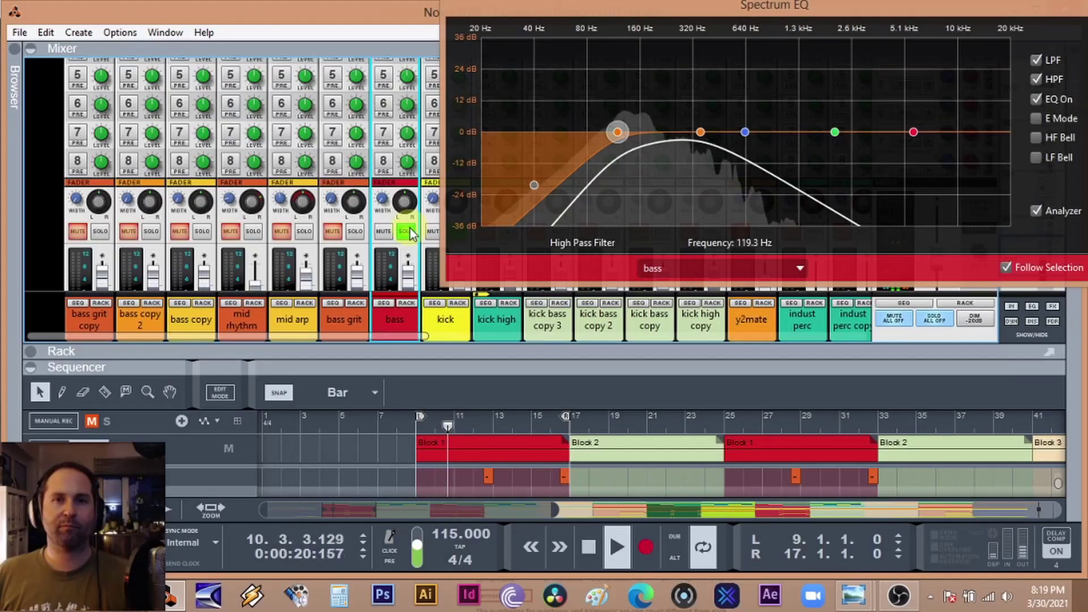
left_click_drag(623, 136, 481, 133)
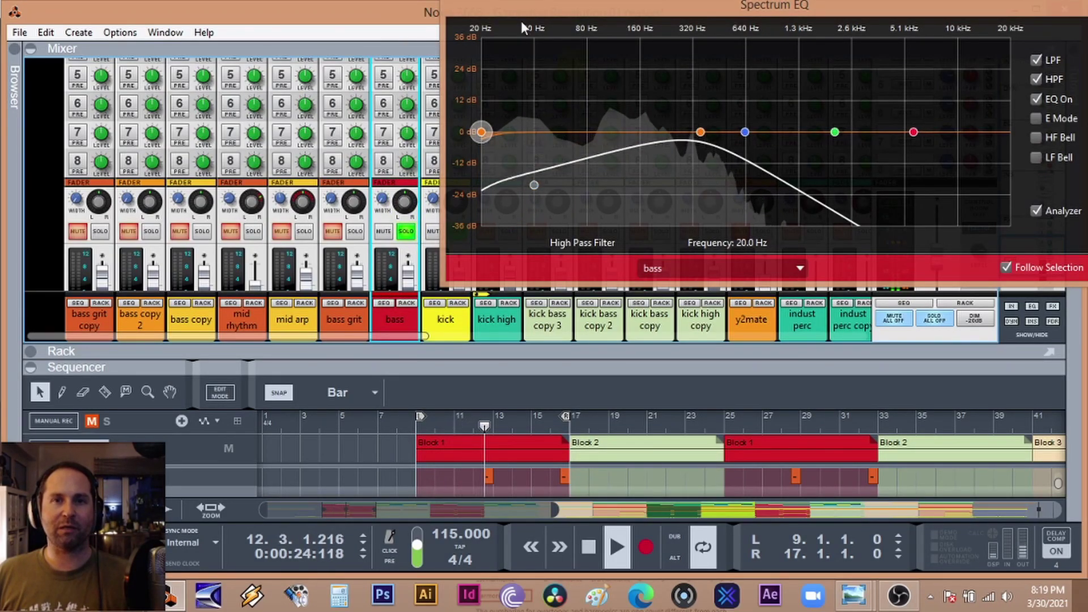
left_click(45, 32)
left_click(108, 50)
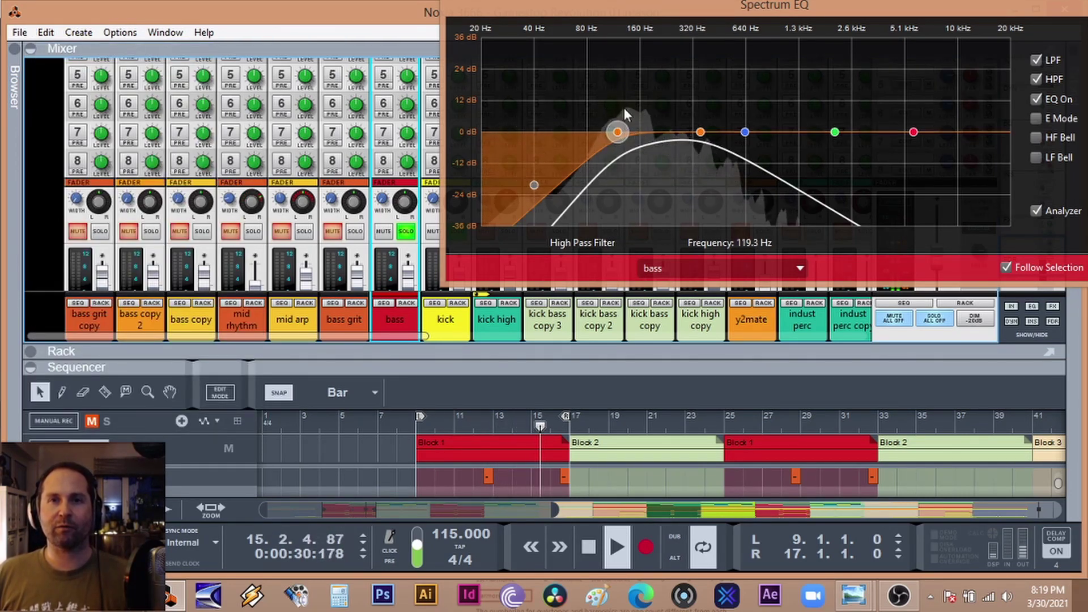
Add bass grit, mid arp, mid rhythm, bass copy and bass copy 2 to the soloed channels
left_click(355, 231)
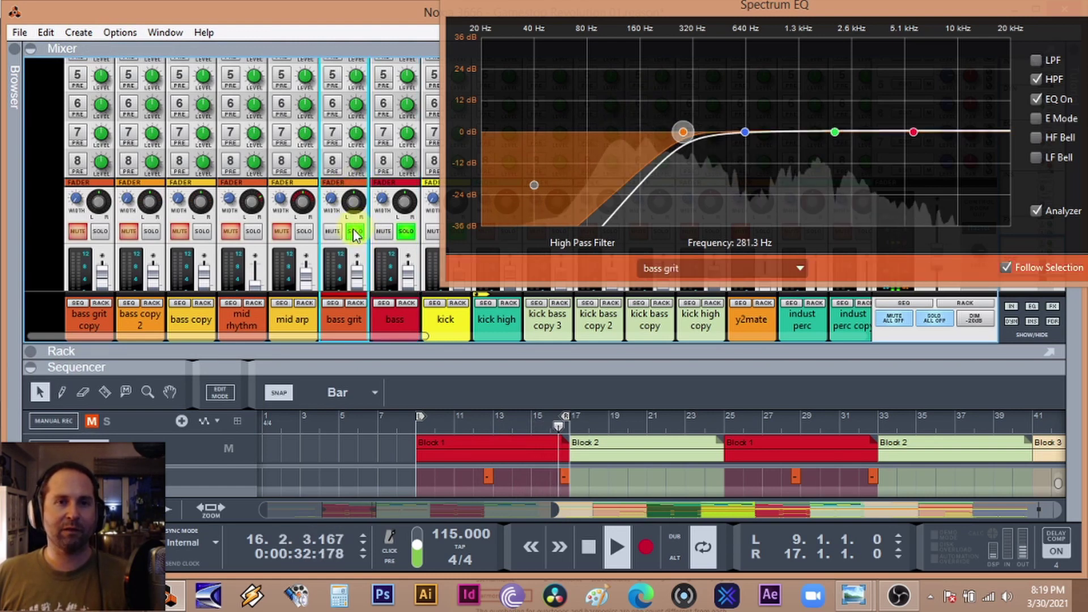
left_click(303, 231)
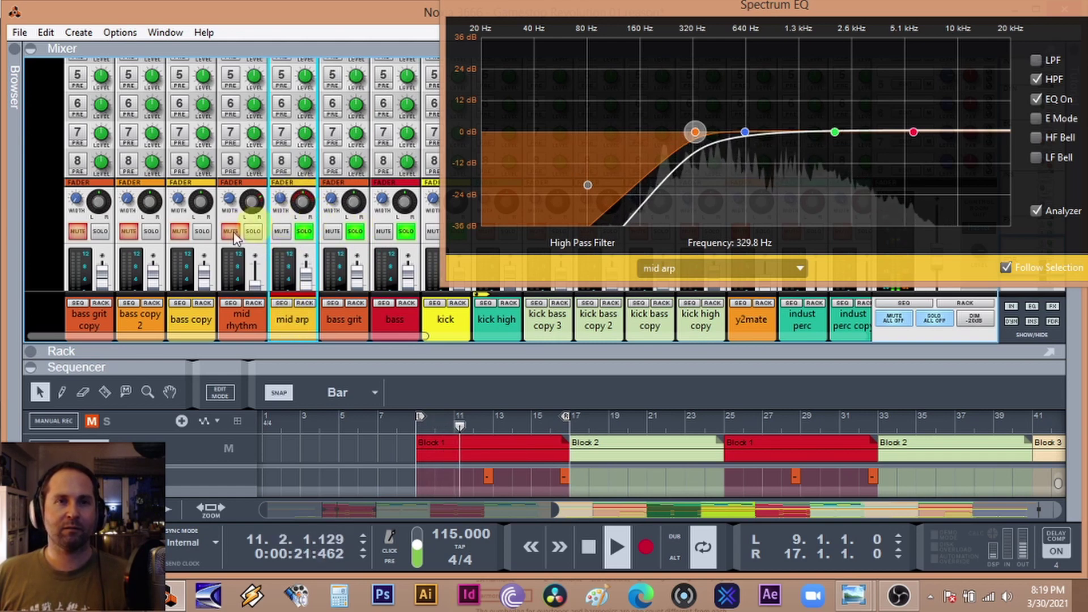
left_click(253, 231)
left_click(201, 231)
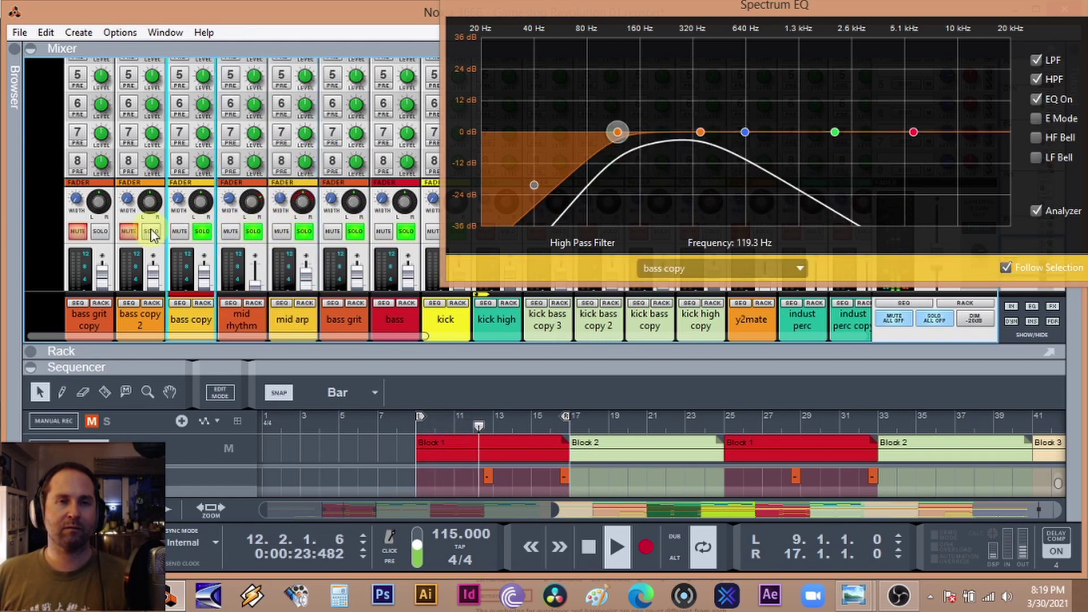
left_click(151, 231)
Move the Spectrum EQ window off the kick channels and solo kick and kick high as well
left_click_drag(507, 7, 644, 13)
left_click(508, 231)
left_click(546, 231)
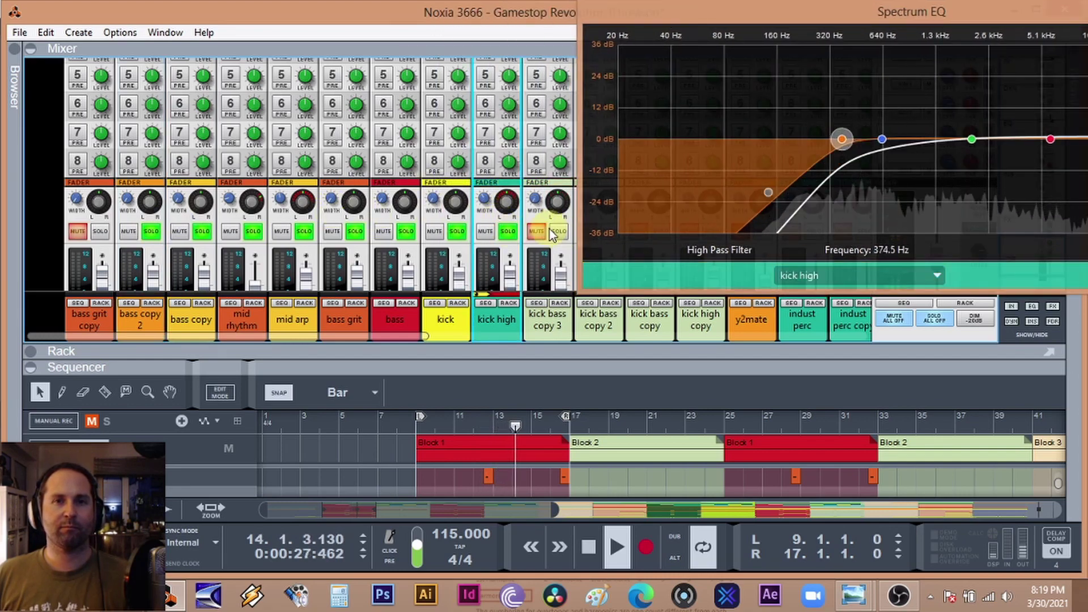
Clear all track solos, view the Master Section's spectrum, and close the Spectrum EQ
left_click_drag(882, 11, 450, 1)
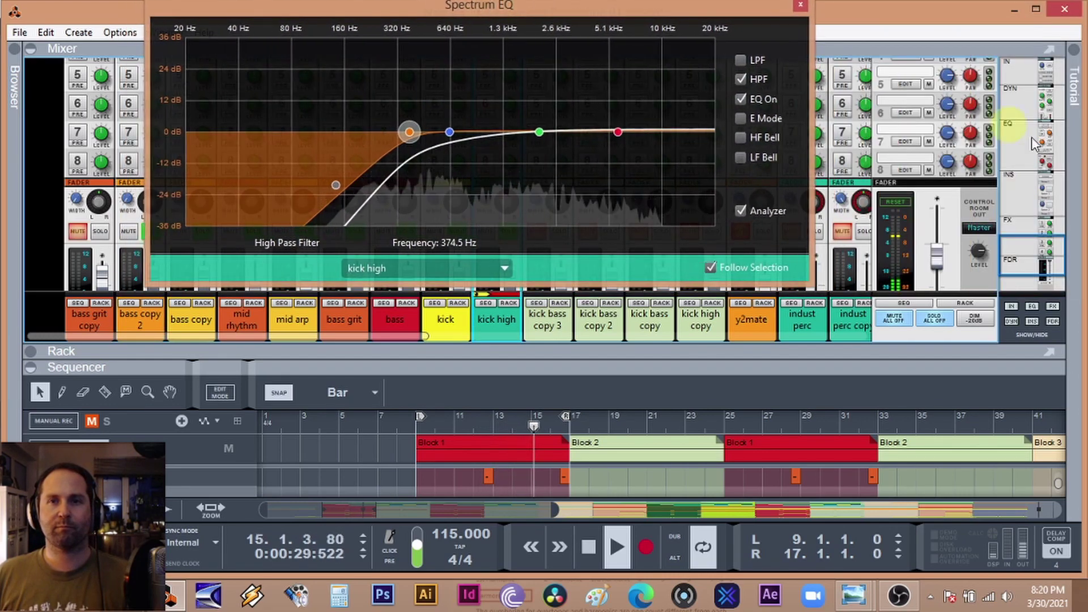
scroll(903, 189, "down", 3)
left_click(900, 270)
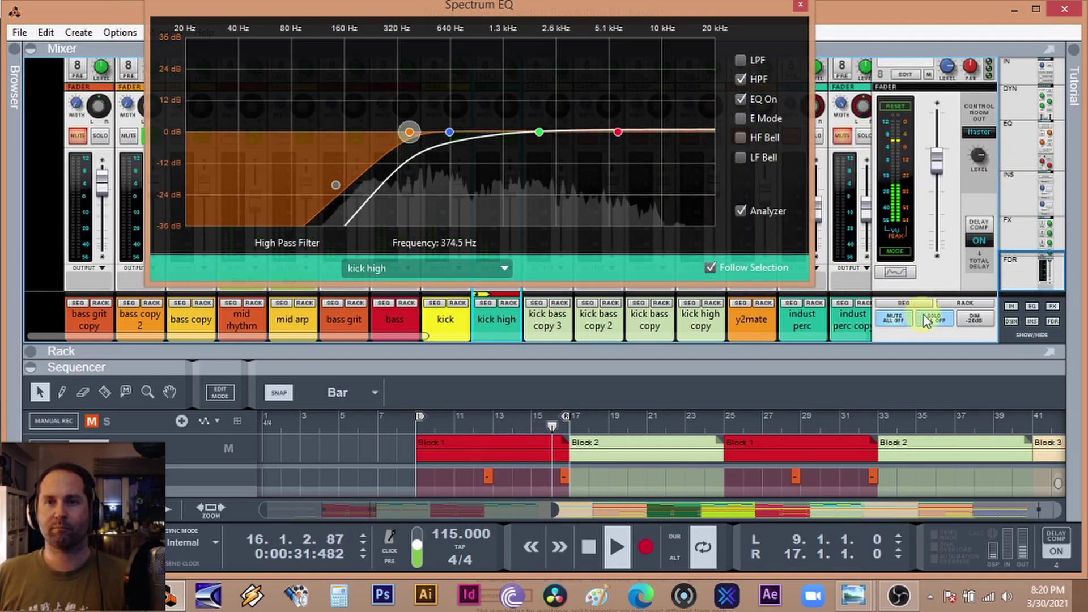
left_click(900, 272)
left_click(897, 274)
left_click(896, 274)
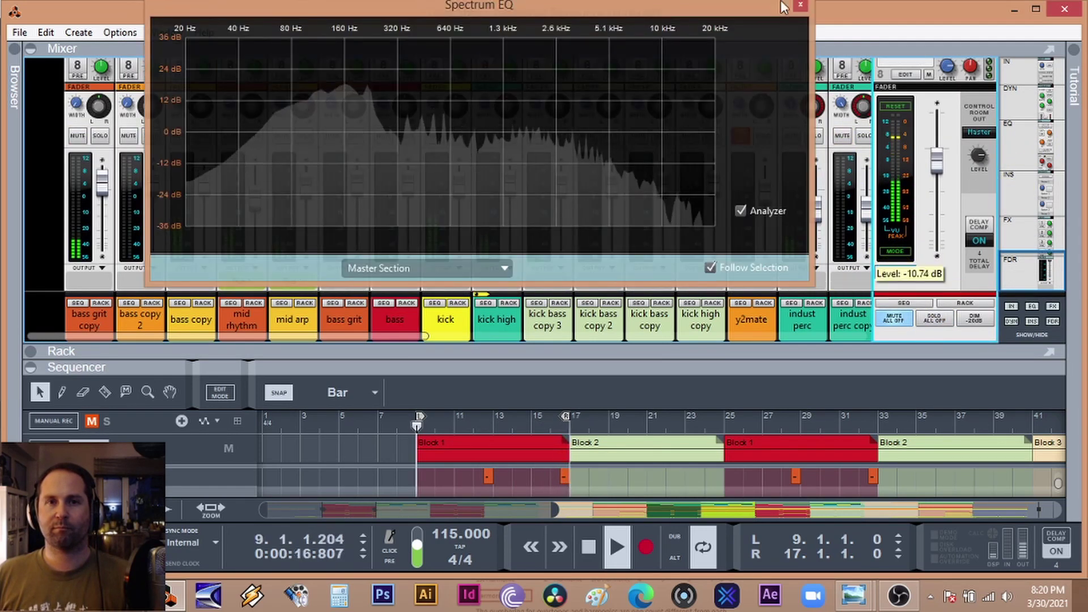
left_click(799, 7)
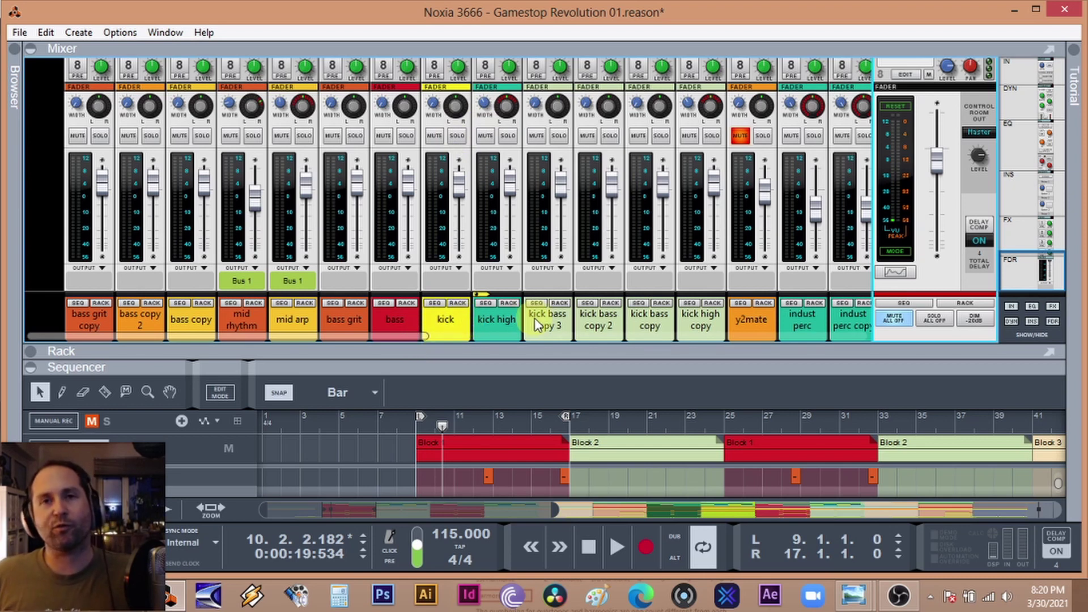
Solo the kick channel, resume playback, and solo kick high to compare the two kick layers
left_click(447, 322)
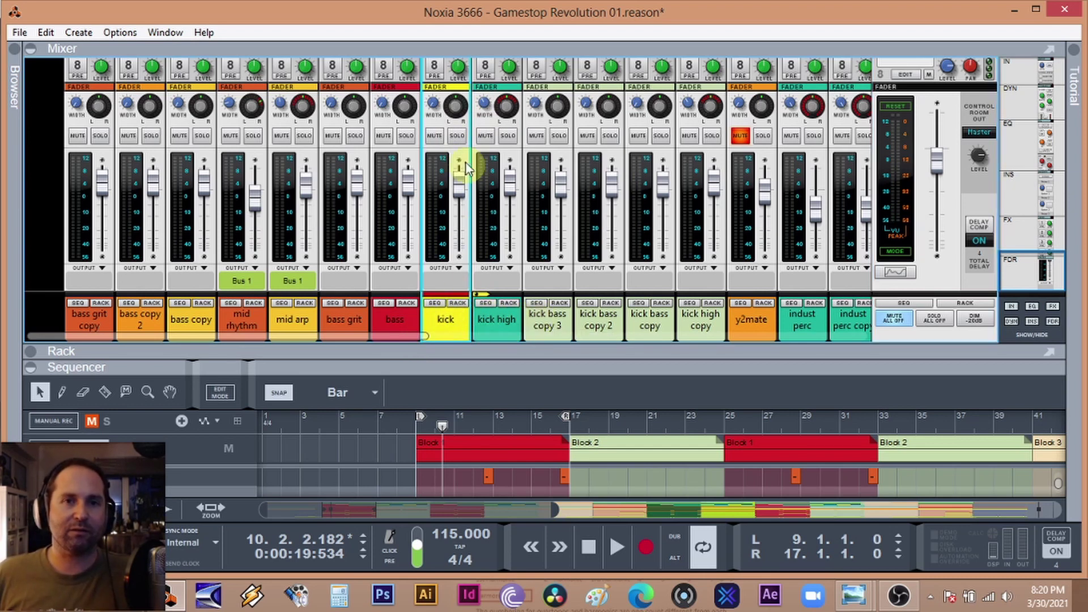
left_click(456, 135)
left_click(618, 548)
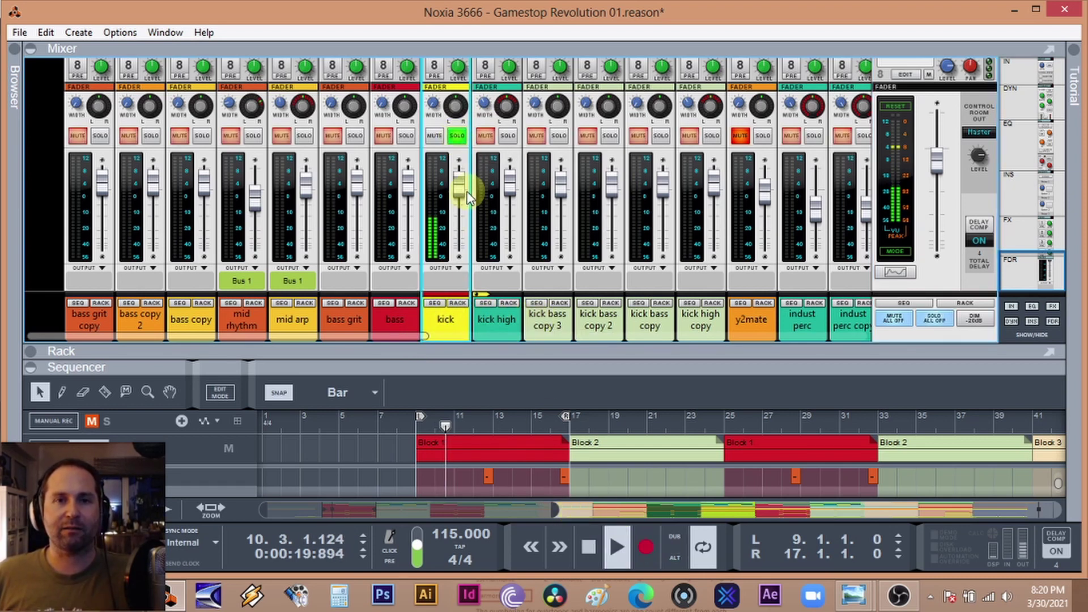
left_click(508, 137)
left_click(457, 136)
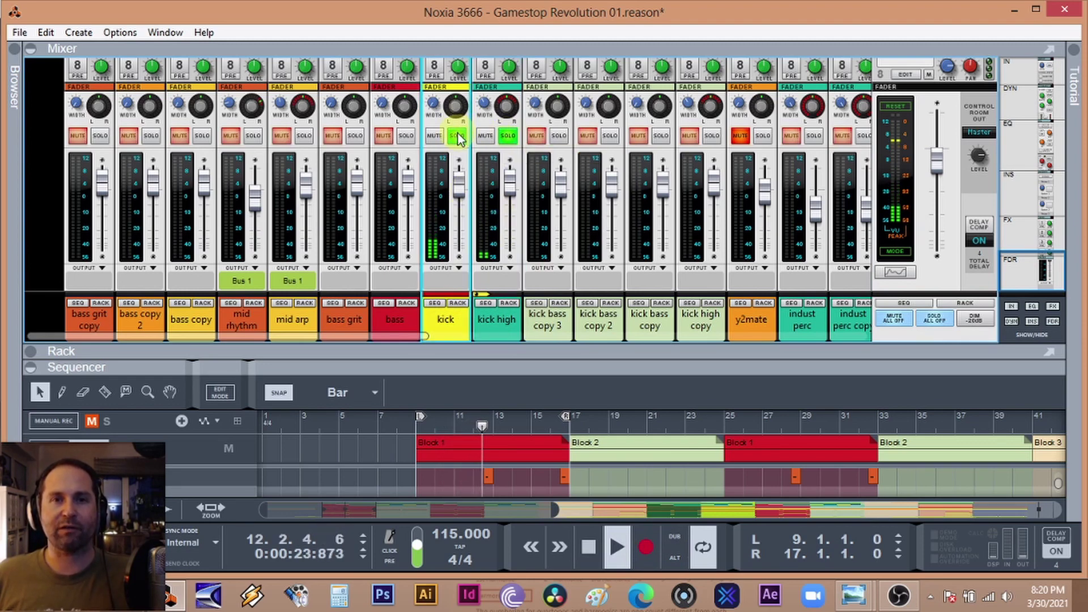
Show the kick high channel's device in the rack and clear the kick and kick high solos
left_click(509, 304)
scroll(508, 266, "up", 5)
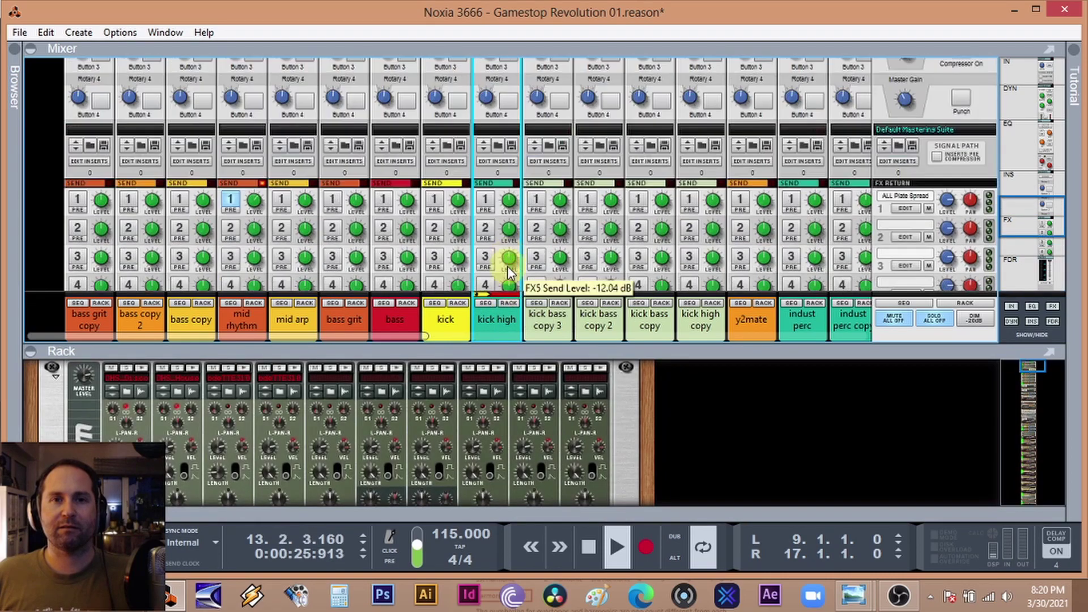
scroll(508, 260, "down", 5)
left_click(510, 135)
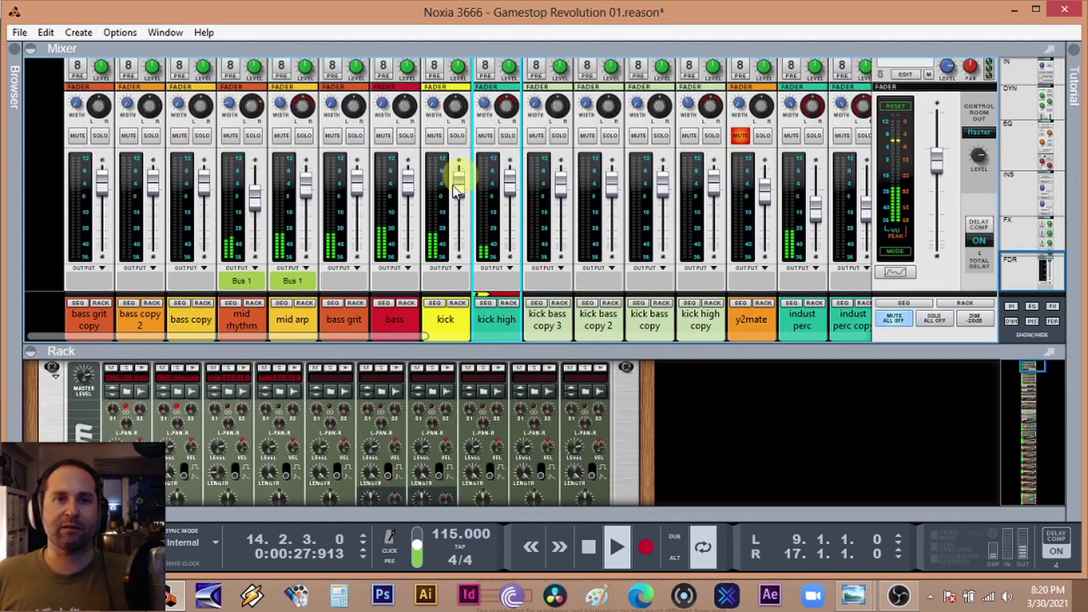
Solo the bass and mid arp channels to hear them together, and stop playback
left_click(406, 139)
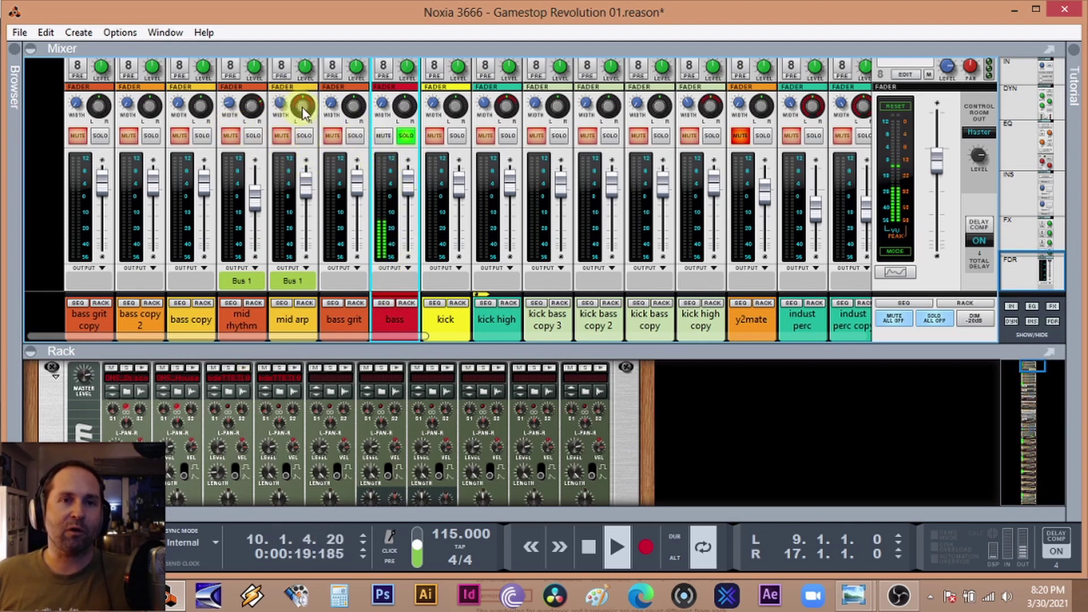
left_click(306, 137)
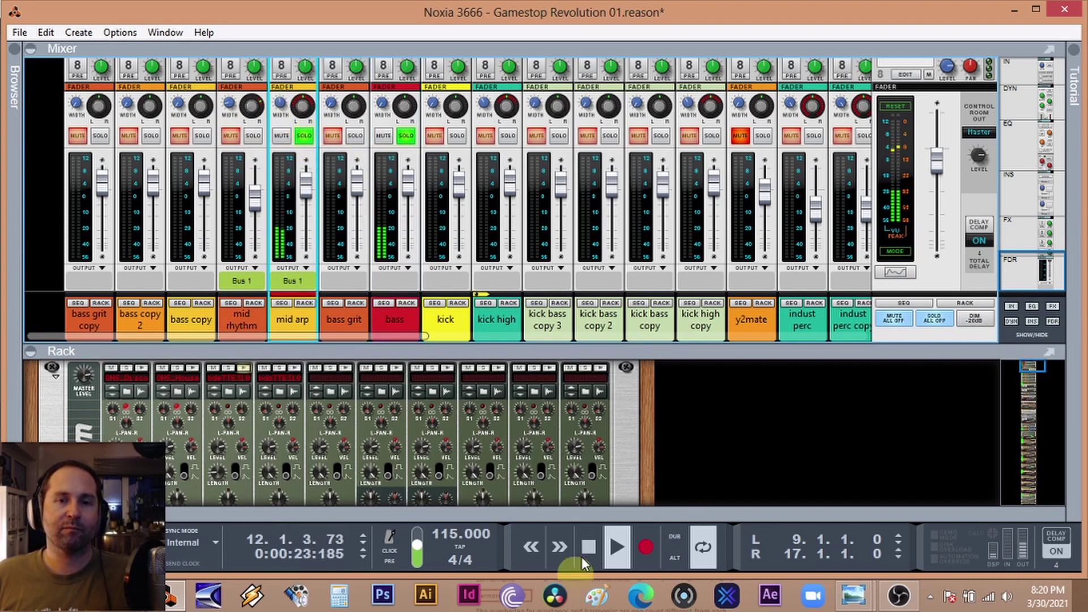
left_click(586, 550)
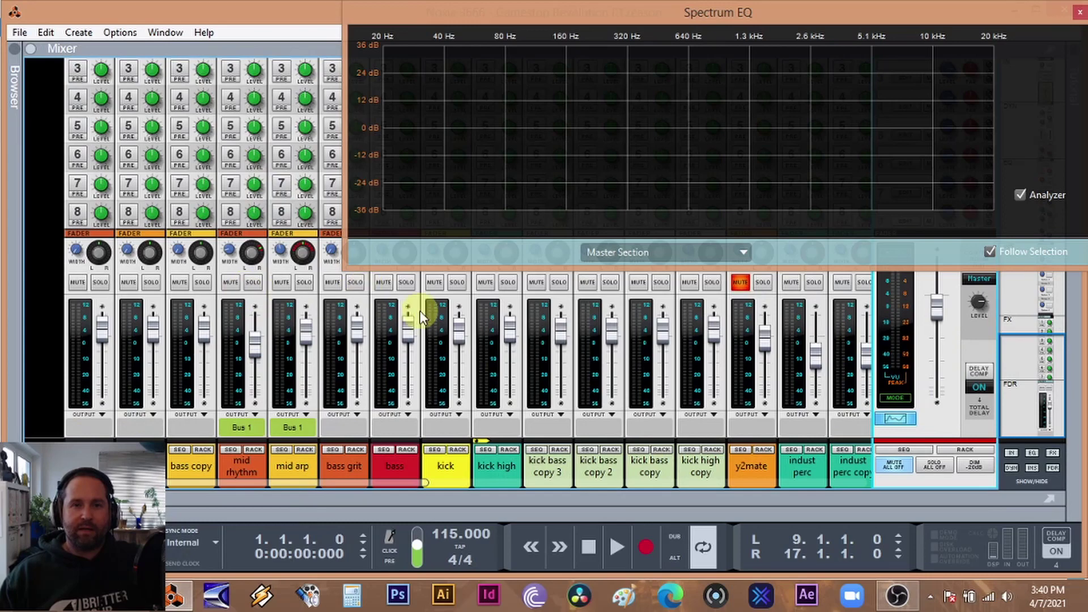
Solo and play the bass channel, and show its Europa synth in an enlarged rack area
left_click(406, 282)
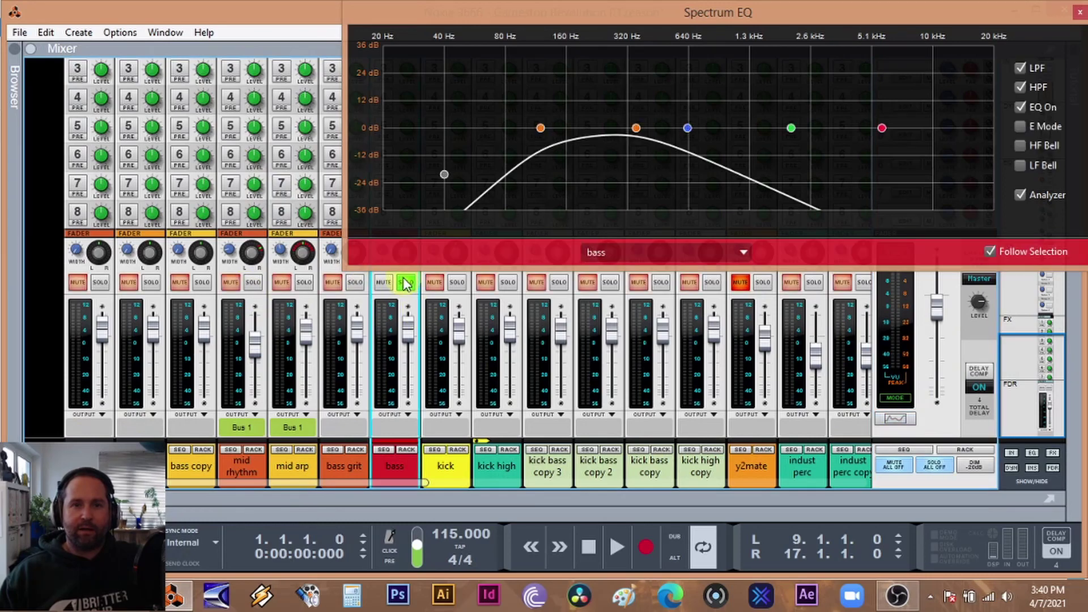
left_click(622, 553)
left_click_drag(431, 491, 418, 336)
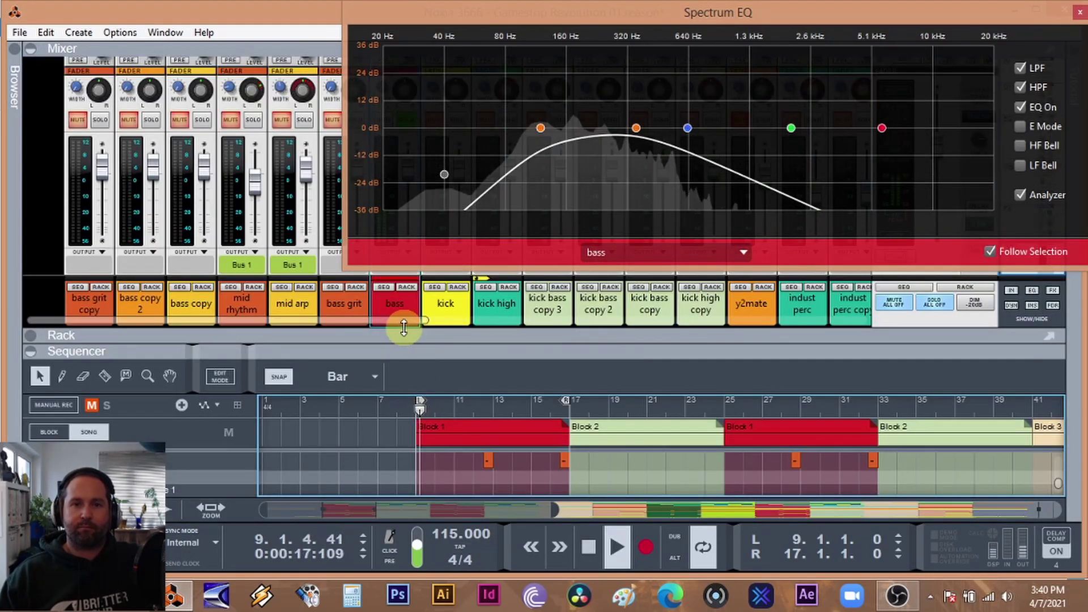
left_click(410, 288)
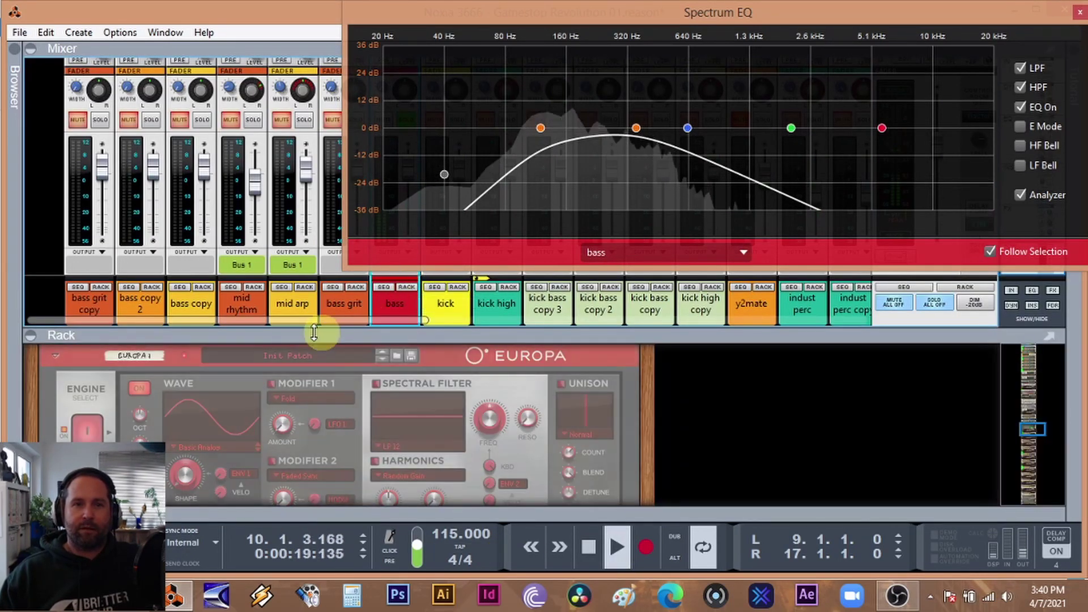
left_click_drag(315, 334, 328, 265)
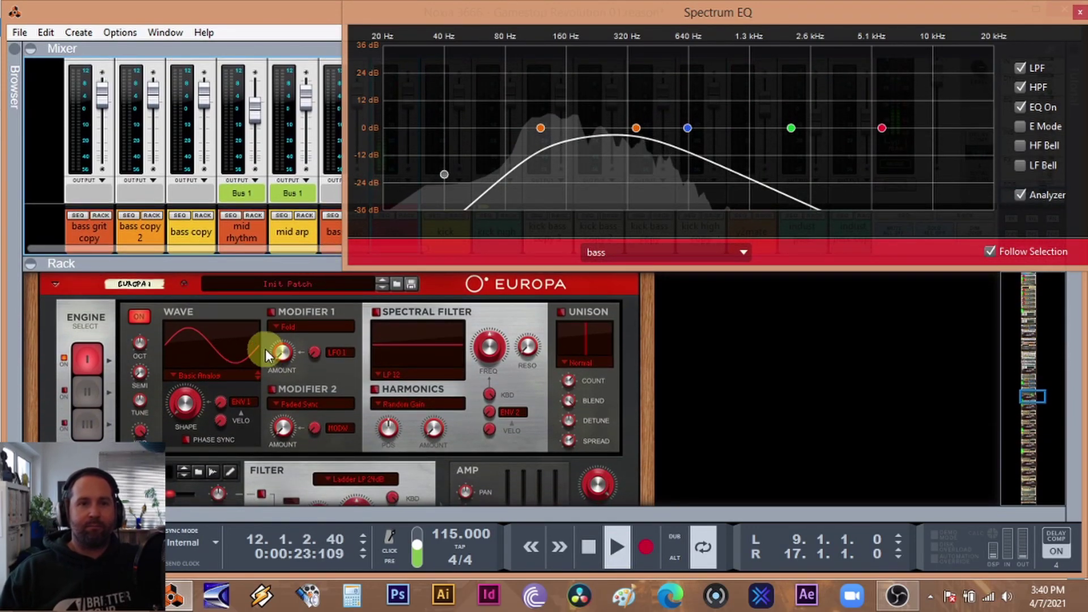
Bypass the bass channel's Scream 4 and return to its Europa to hear the synth without distortion
scroll(141, 385, "down", 10)
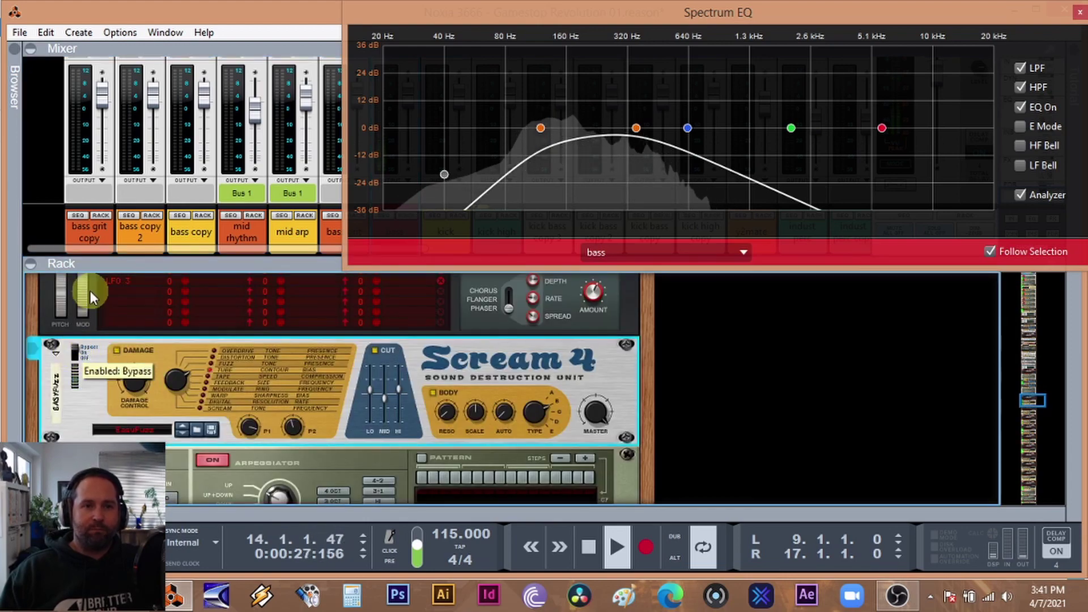
scroll(130, 393, "up", 5)
scroll(139, 383, "up", 4)
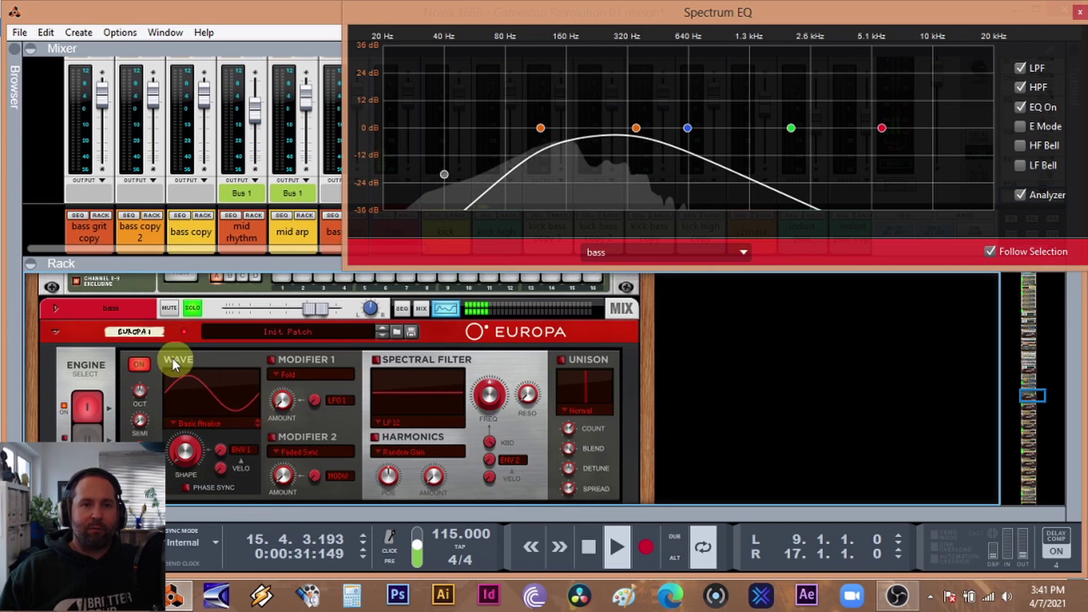
Try a shorter amp attack on the bass channel's Europa and undo the change
scroll(209, 388, "down", 4)
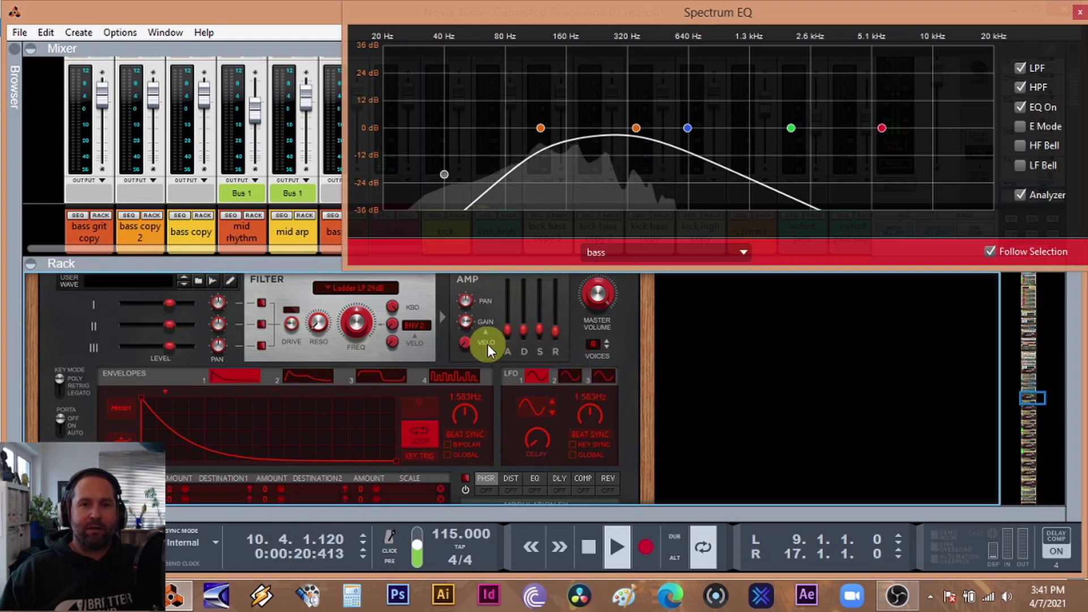
left_click(509, 329)
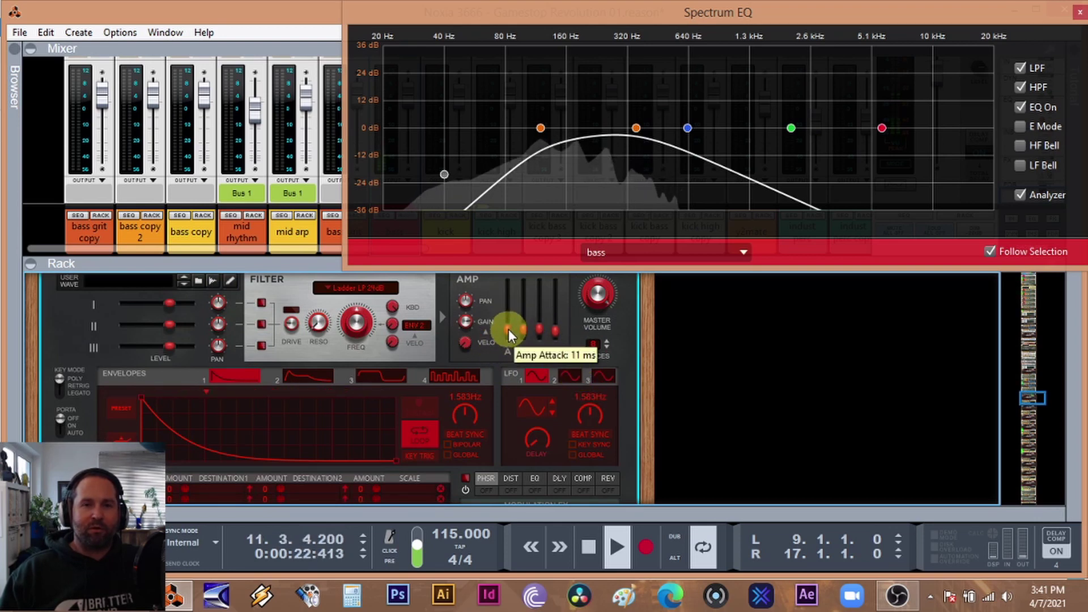
left_click_drag(508, 329, 514, 385)
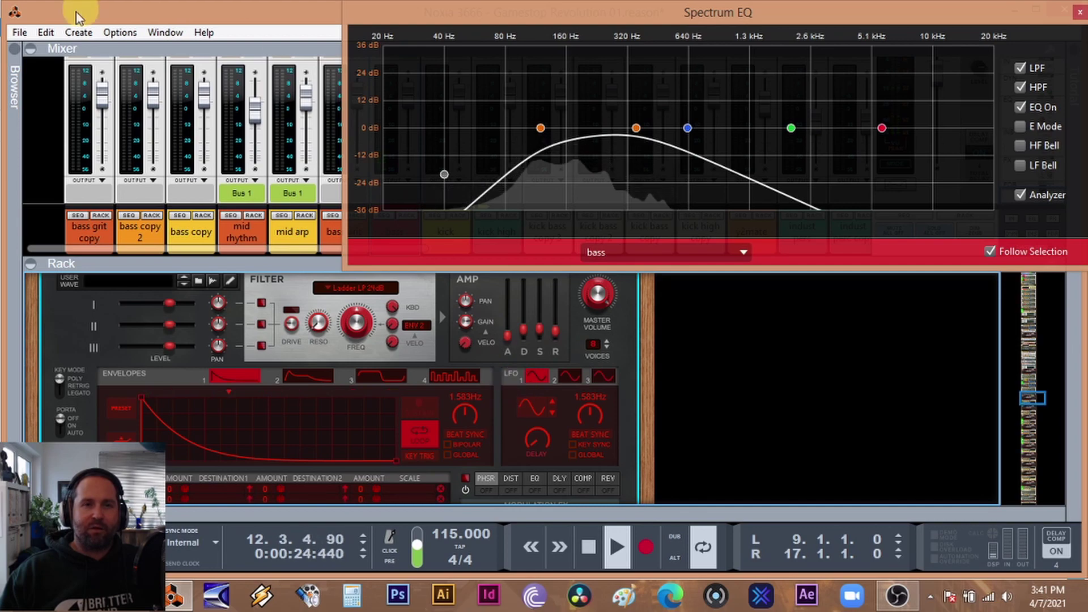
left_click(46, 33)
left_click(63, 45)
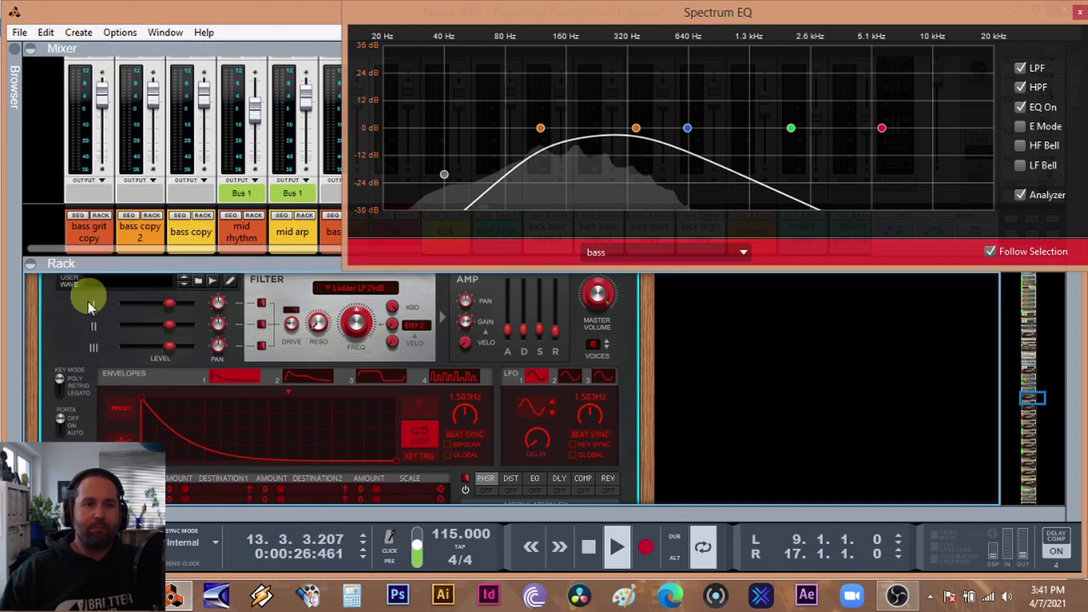
Turn the bass channel's Scream 4 back on and restart playback to hear its distortion
scroll(87, 302, "down", 3)
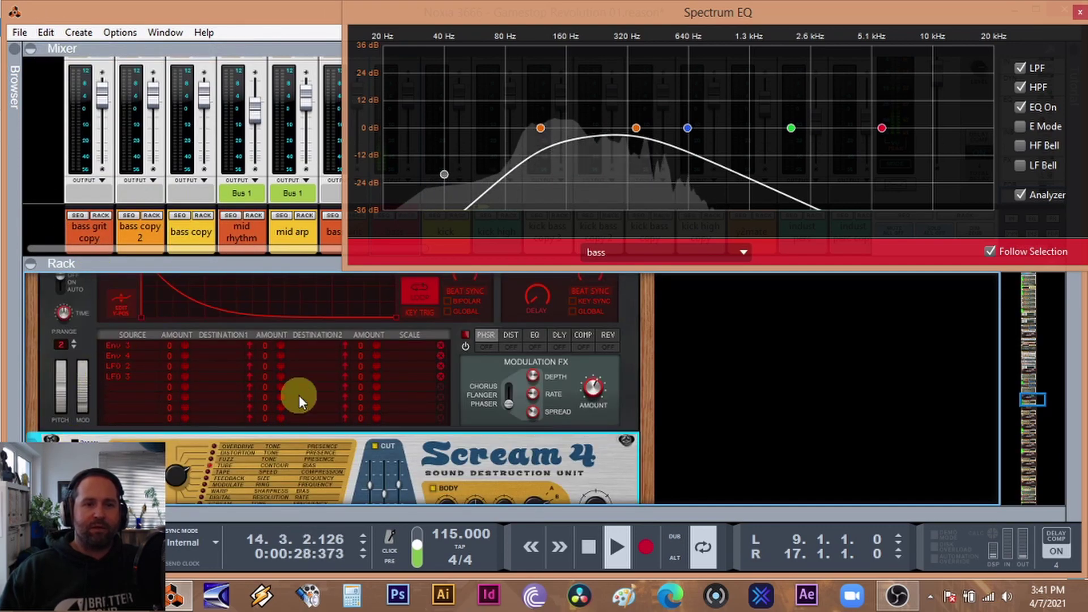
scroll(298, 395, "down", 3)
left_click(412, 338)
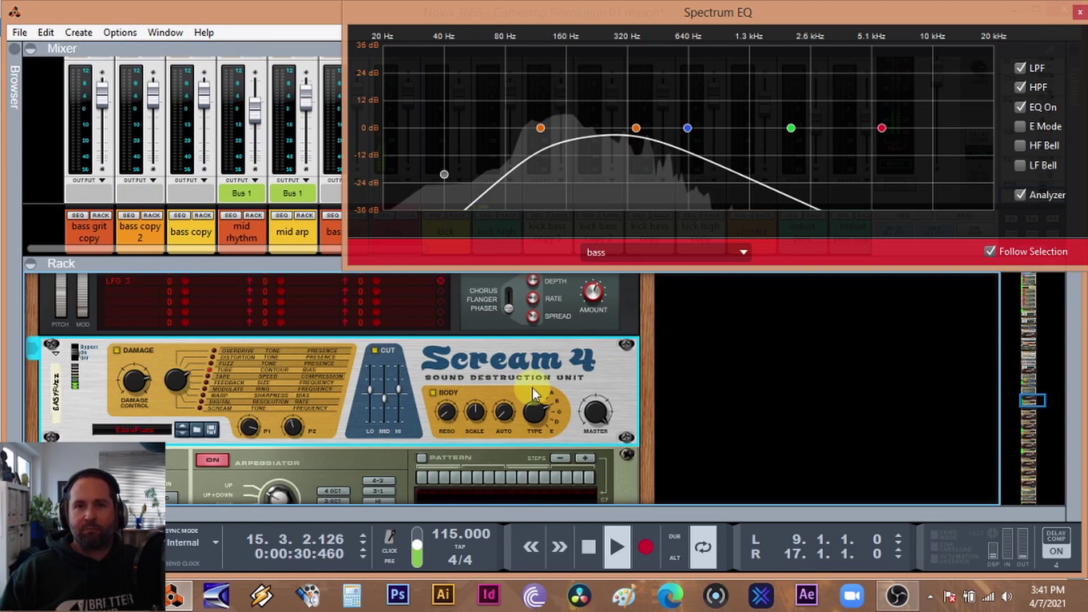
left_click(588, 546)
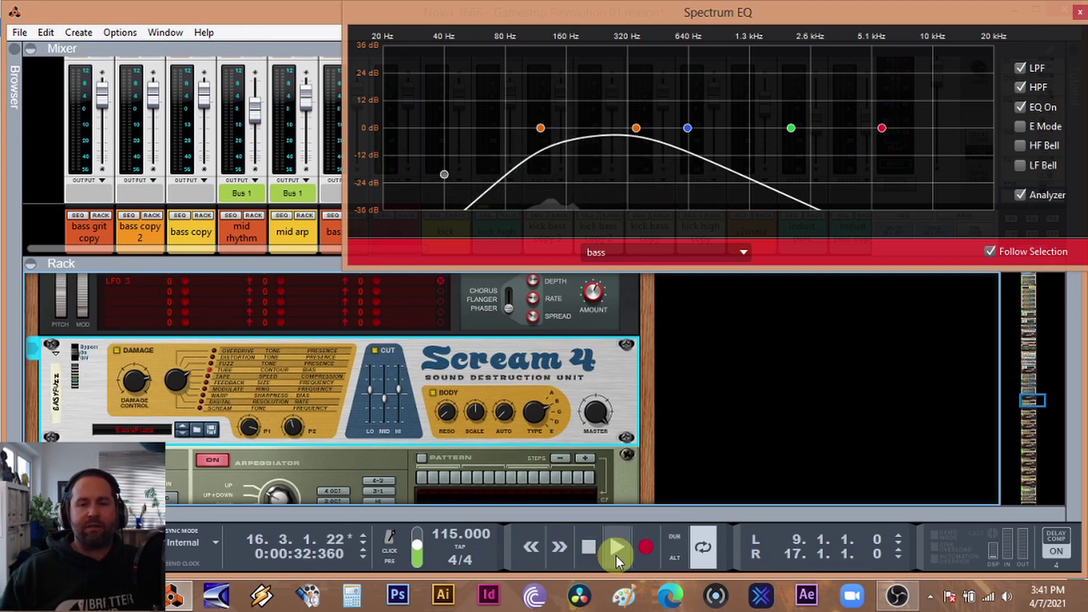
left_click(616, 555)
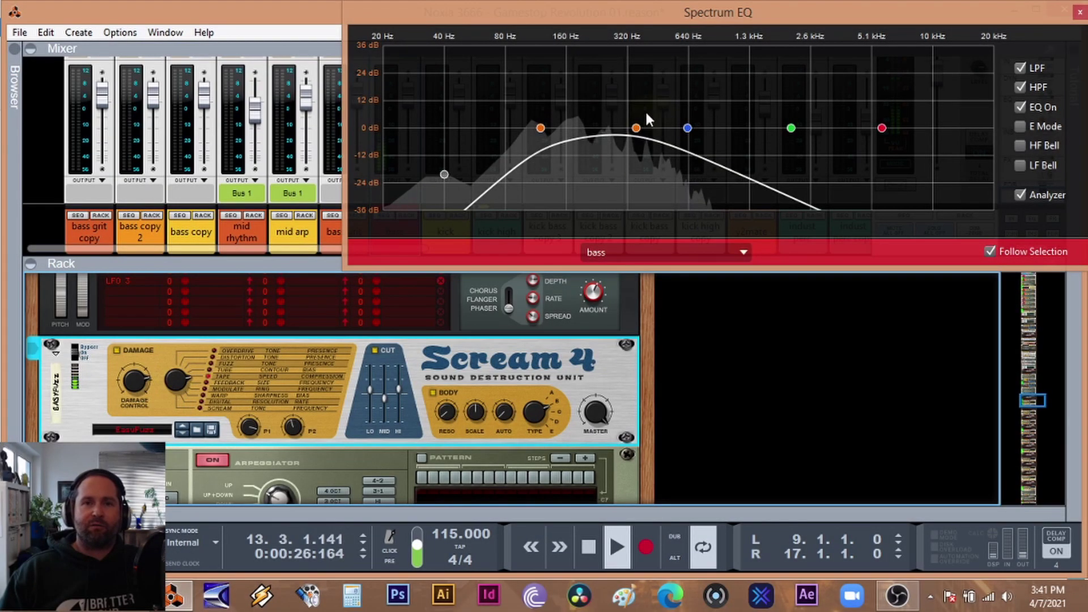
Open the bass low pass filter to 20 kHz while trying Scream 4 damage types such as Fuzz, and lower the filter again
mouse_move(636, 127)
left_click_drag(639, 129, 992, 190)
left_click(365, 298)
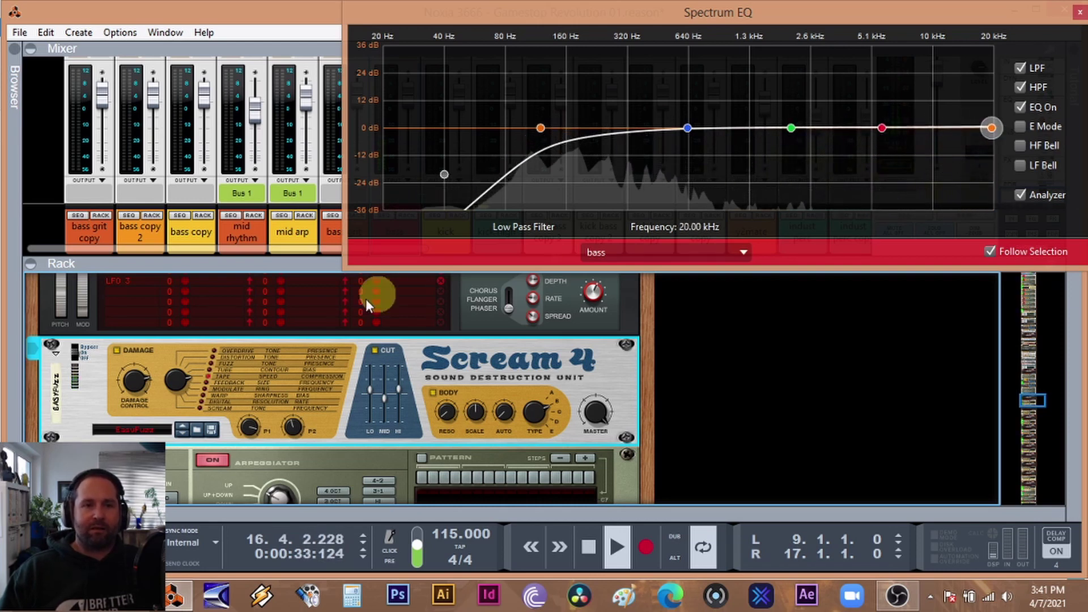
left_click(173, 382)
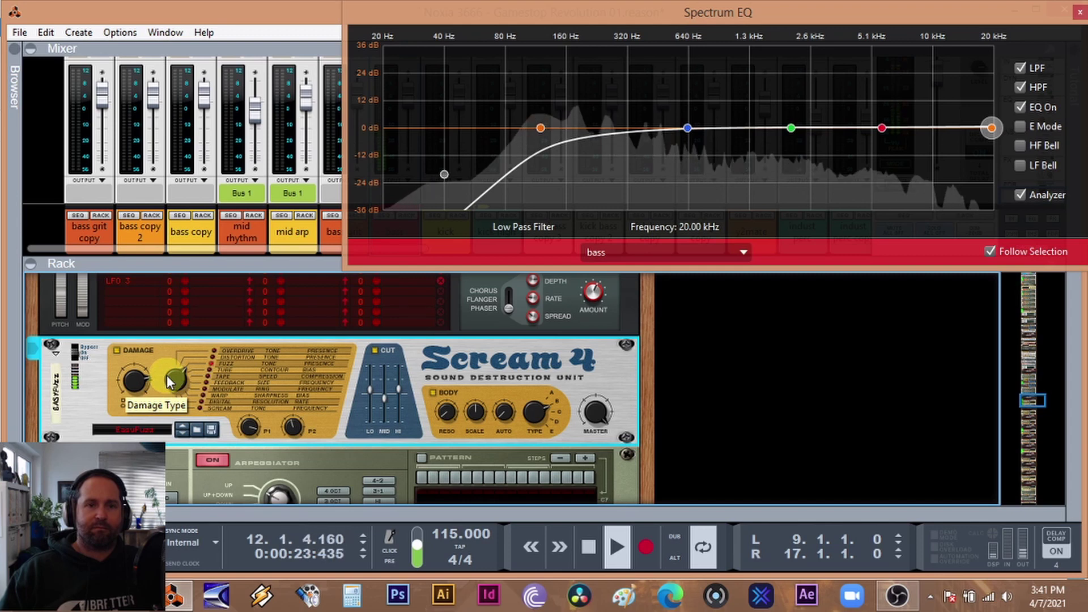
left_click_drag(990, 128, 664, 153)
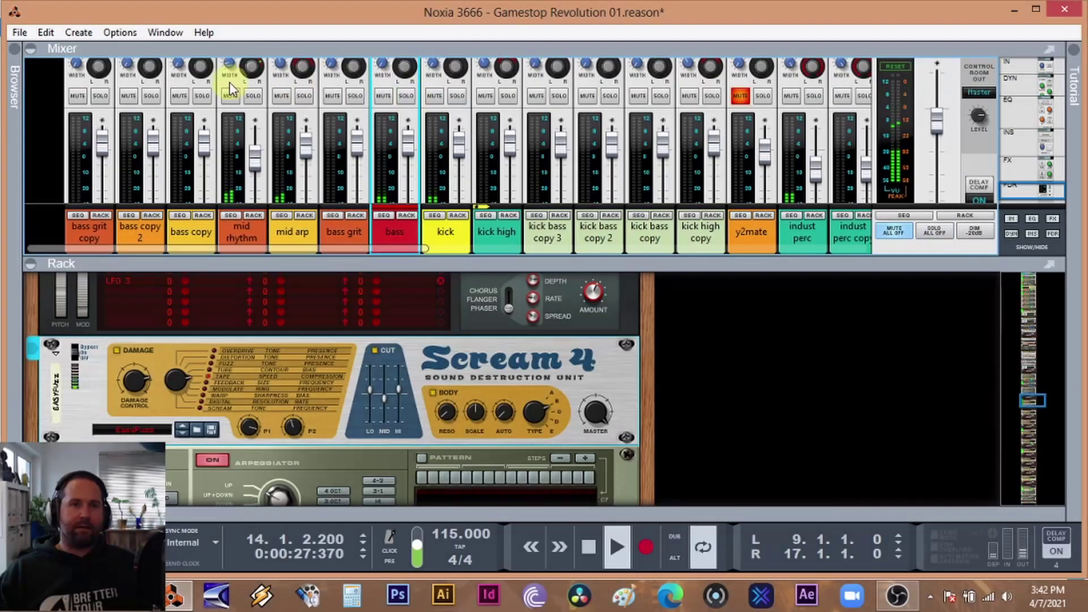
Solo mid arp after briefly checking mid rhythm, and show its Europa in an enlarged rack area
left_click(253, 96)
left_click(253, 97)
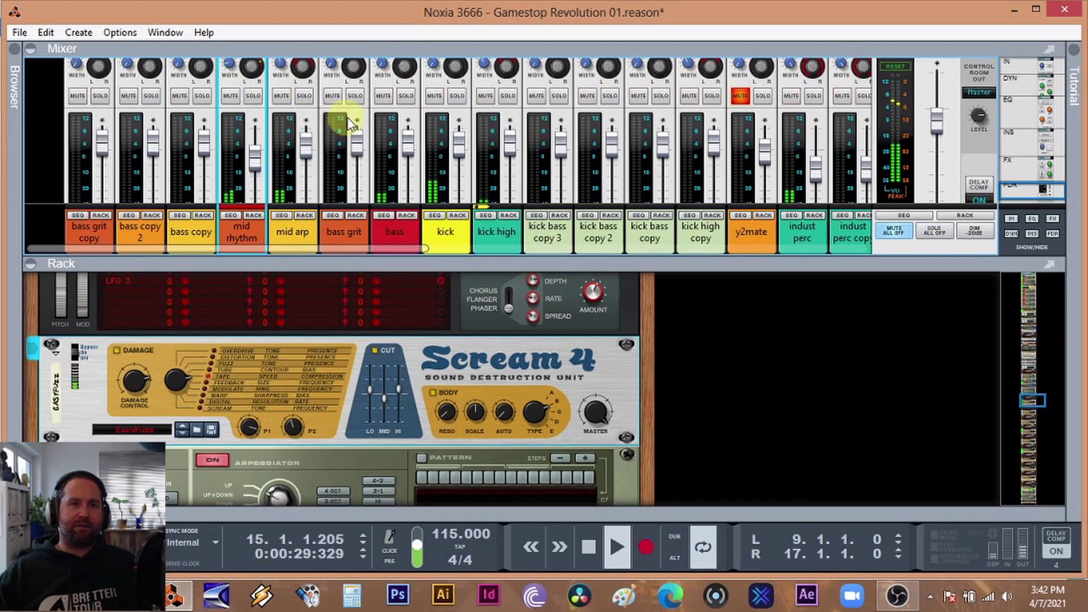
left_click(304, 97)
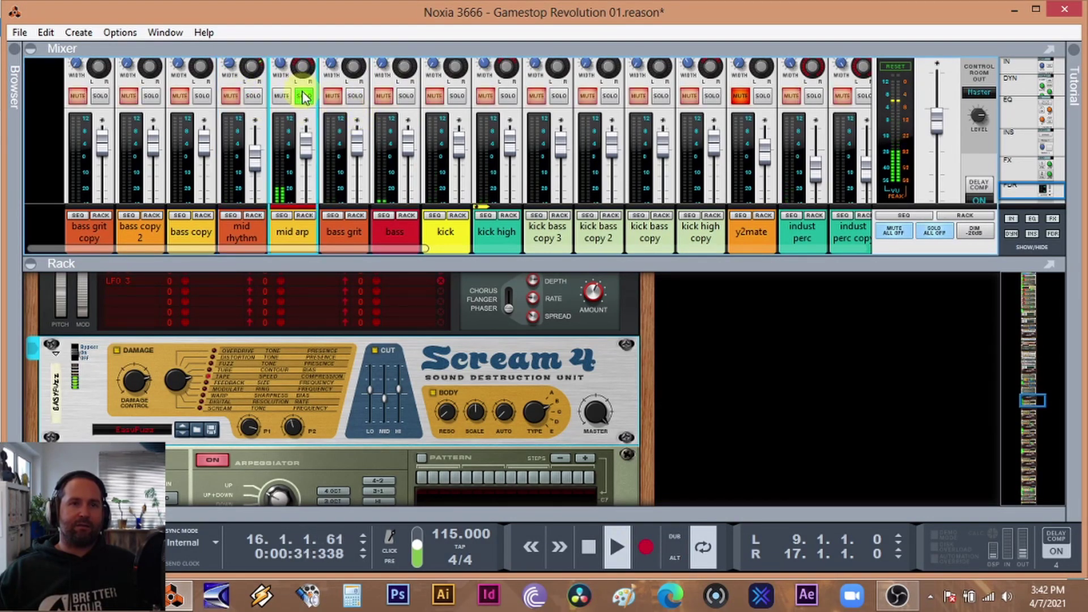
left_click(304, 215)
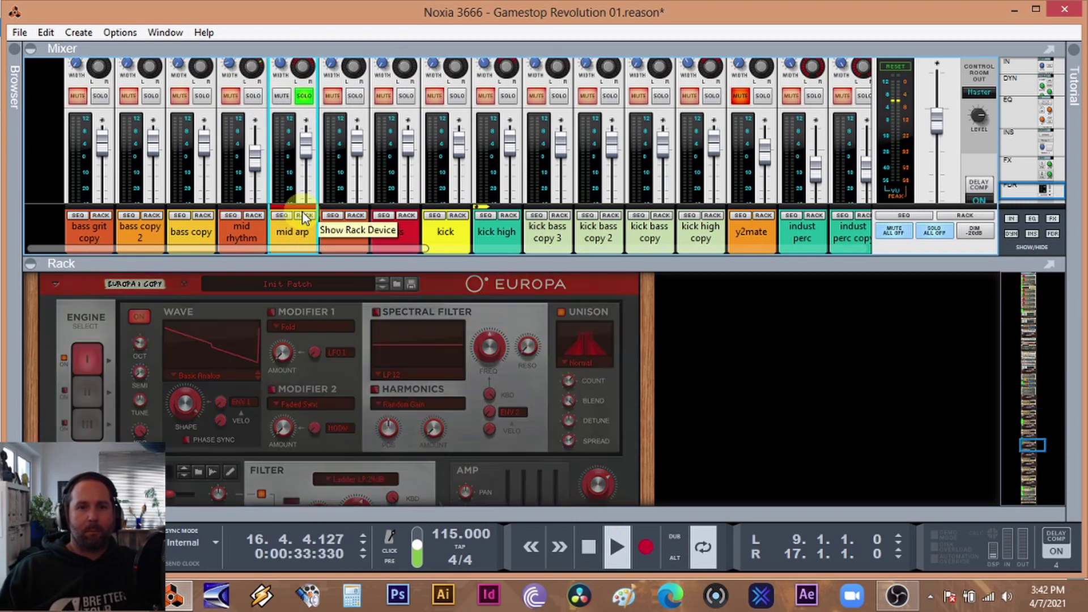
left_click_drag(320, 264, 341, 114)
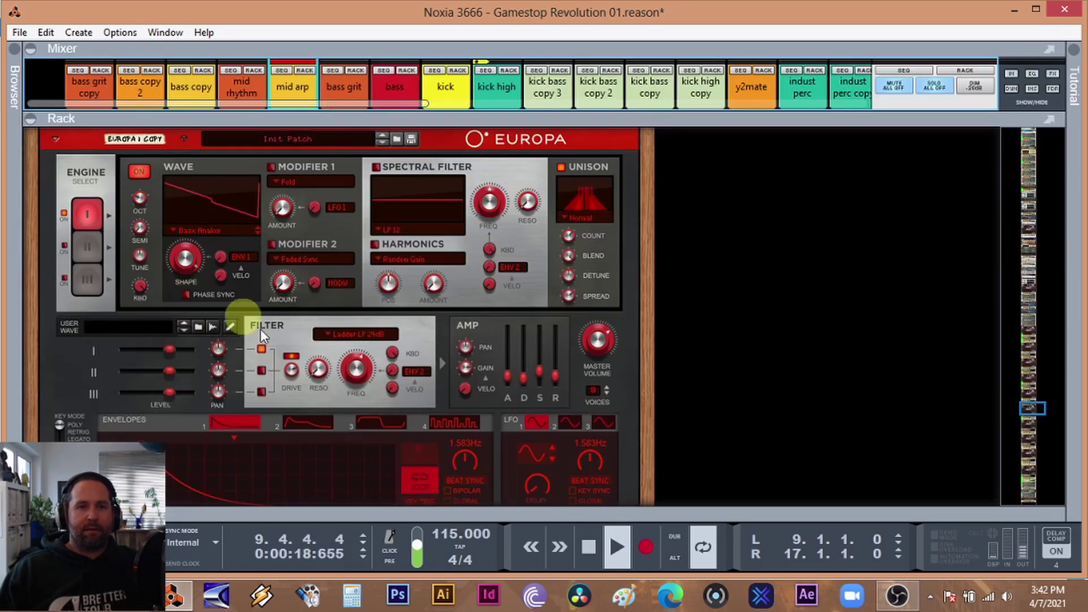
Stop playback and bypass the Scream 4 and MClass Compressor in the mid arp device chain
left_click(589, 557)
scroll(304, 344, "down", 10)
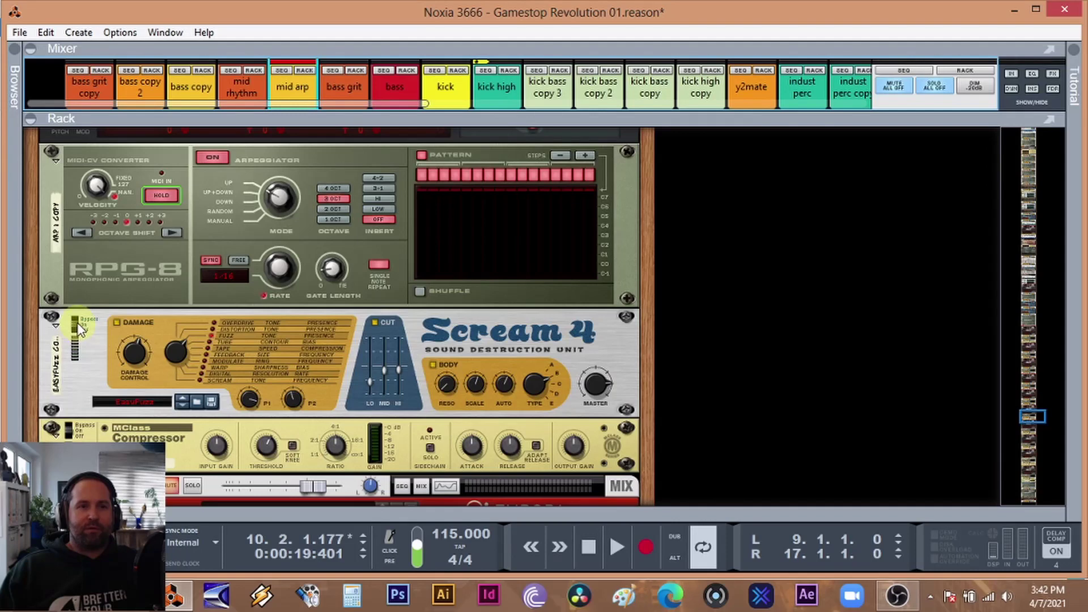
left_click(80, 328)
left_click(58, 427)
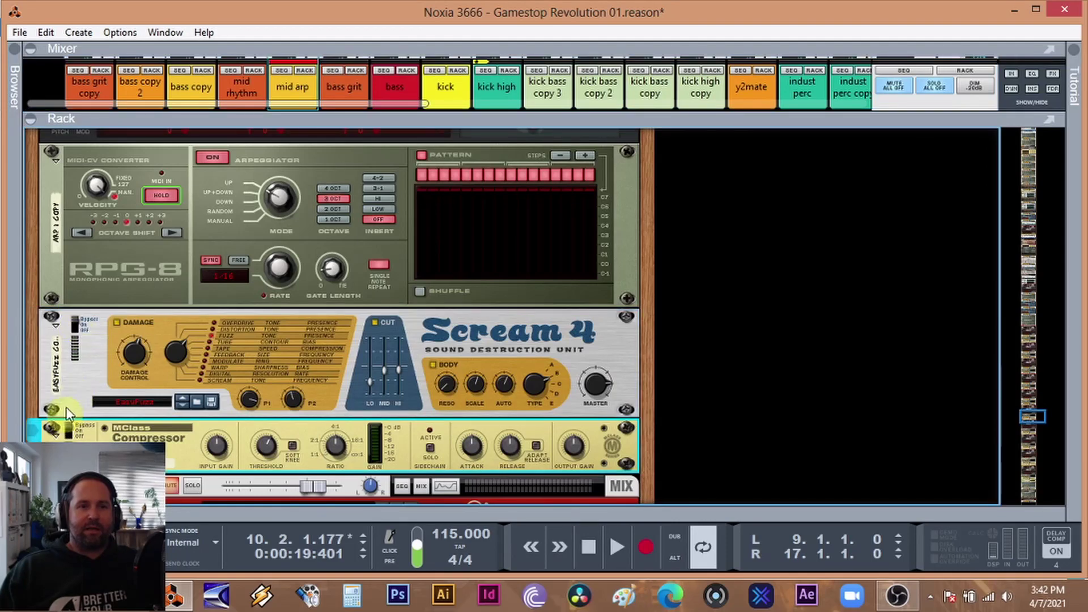
Resume playback and turn off the RPG-8 arpeggiator feeding the mid arp channel
left_click(619, 547)
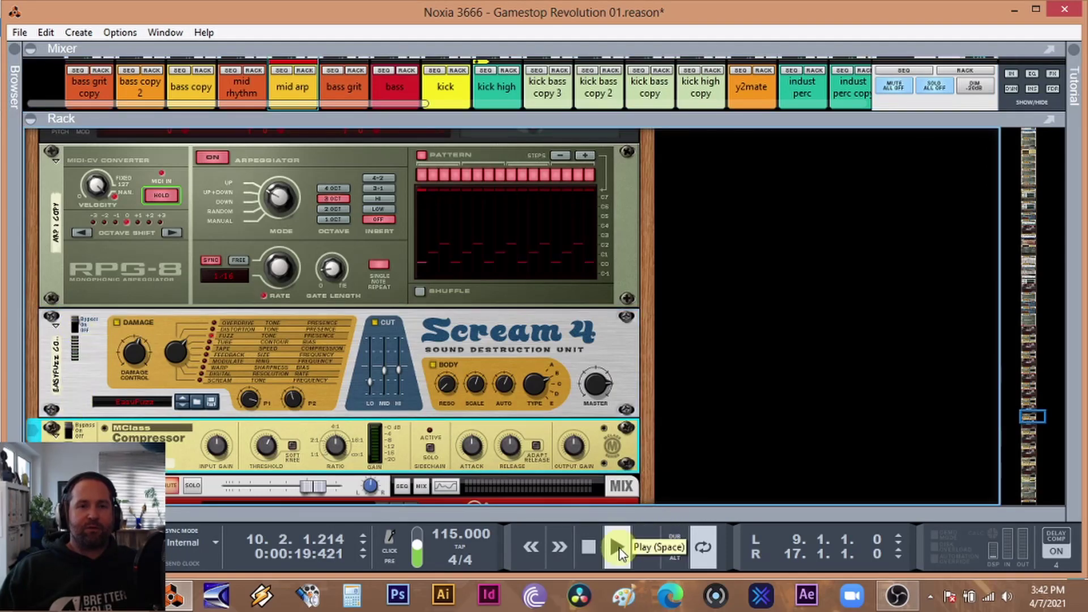
scroll(534, 416, "up", 3)
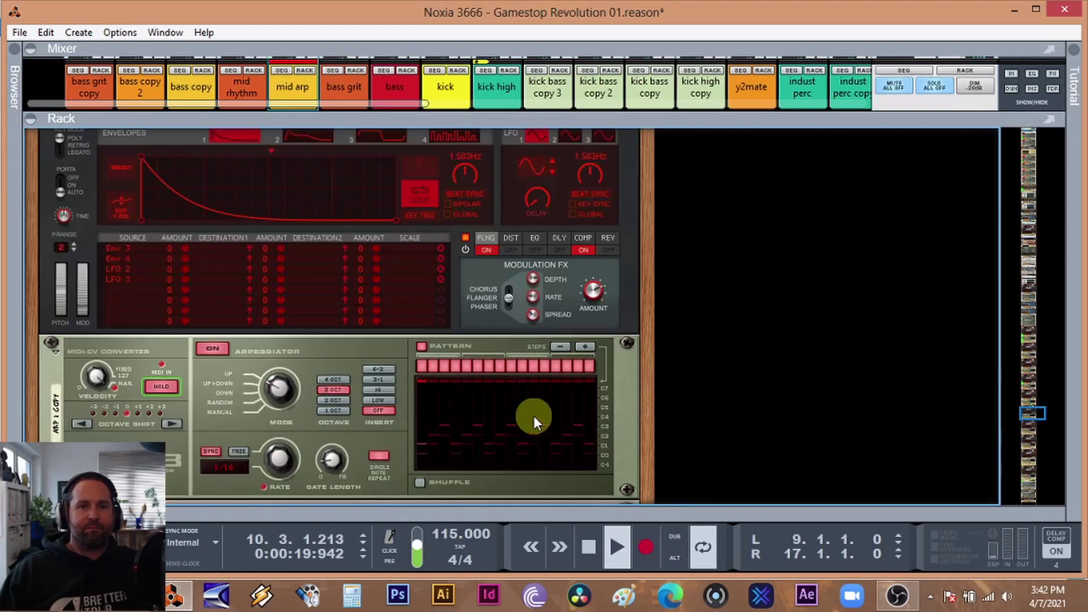
left_click(214, 350)
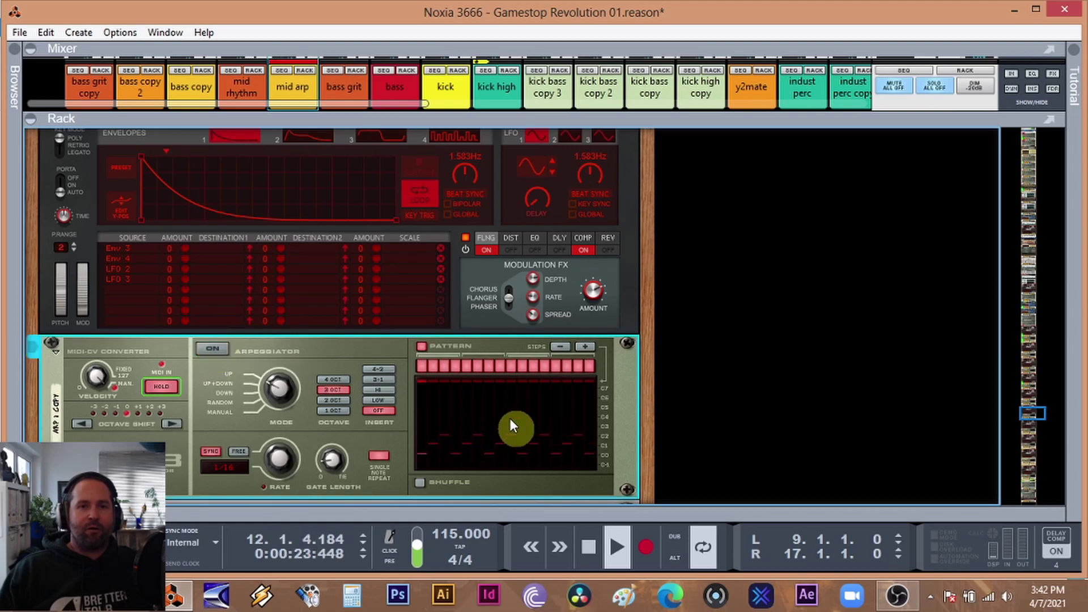
Try changing the Engine 1 wave shape on mid arp's Europa and undo the change
scroll(510, 418, "up", 3)
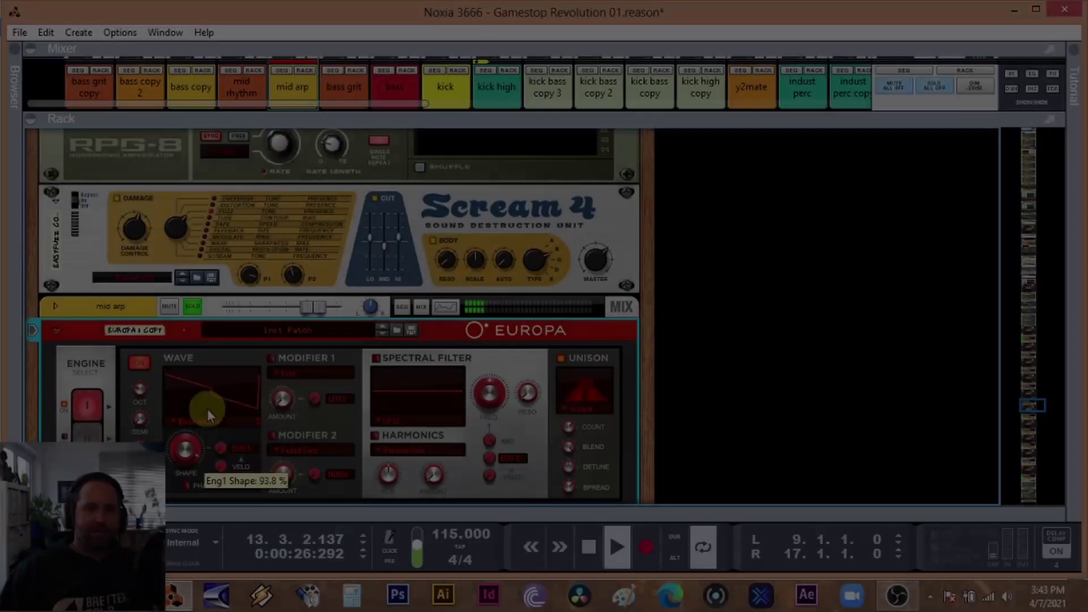
mouse_move(206, 409)
left_mouse_down()
mouse_move(189, 443)
mouse_move(198, 393)
left_mouse_up()
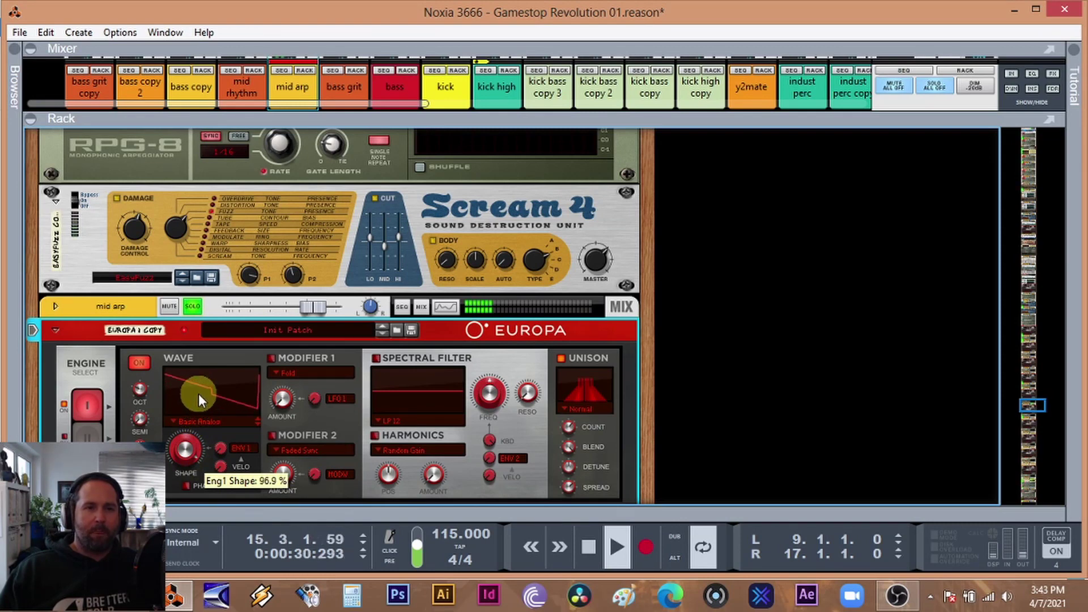
left_click(46, 33)
left_click(63, 44)
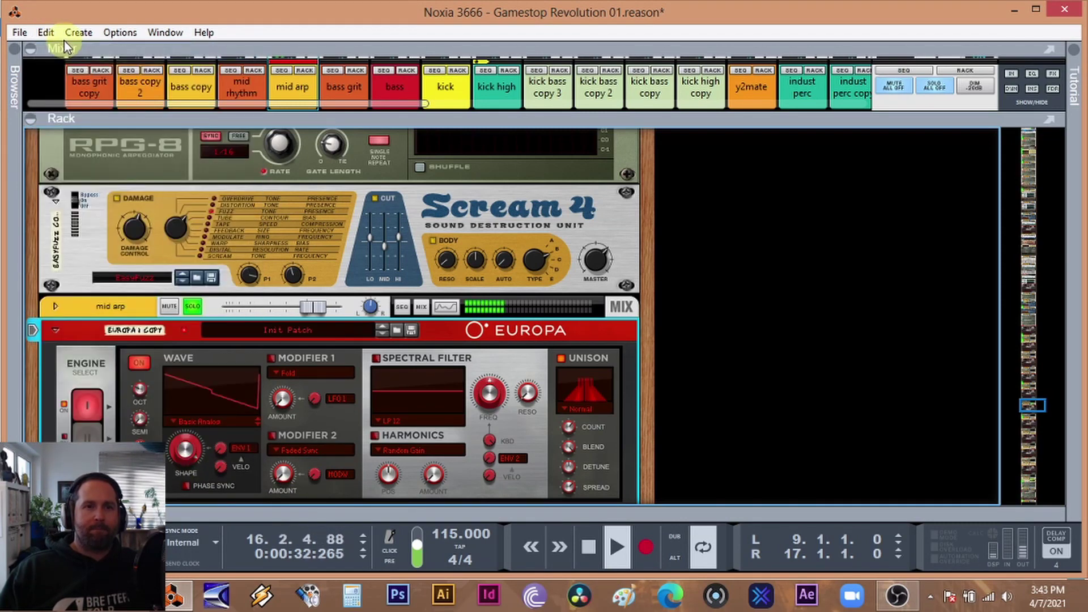
Turn the RPG-8 arpeggiator feeding the mid arp channel back on
scroll(362, 359, "down", 10)
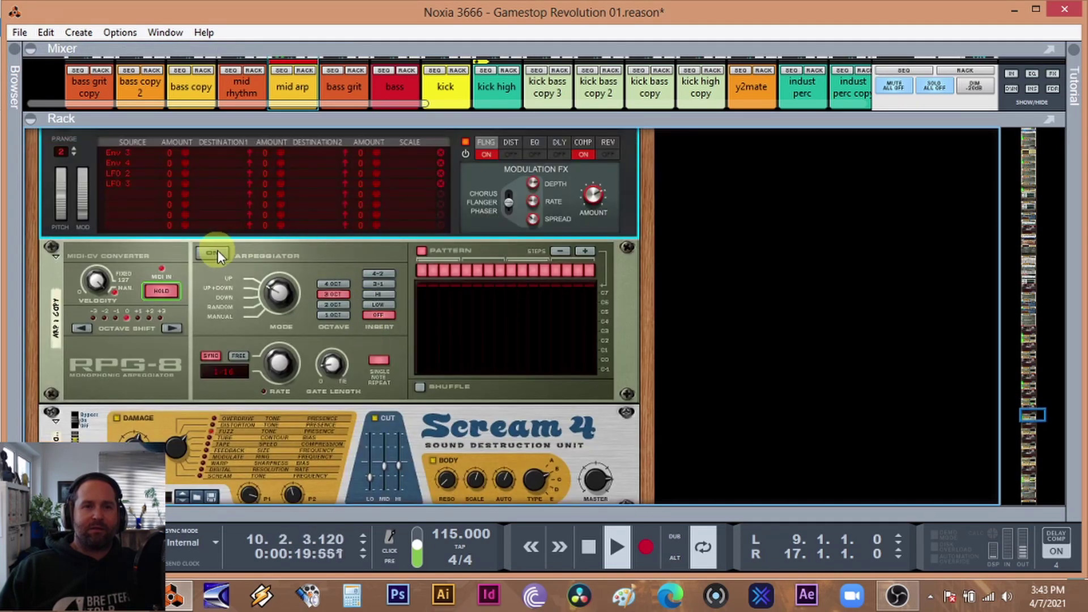
left_click(215, 251)
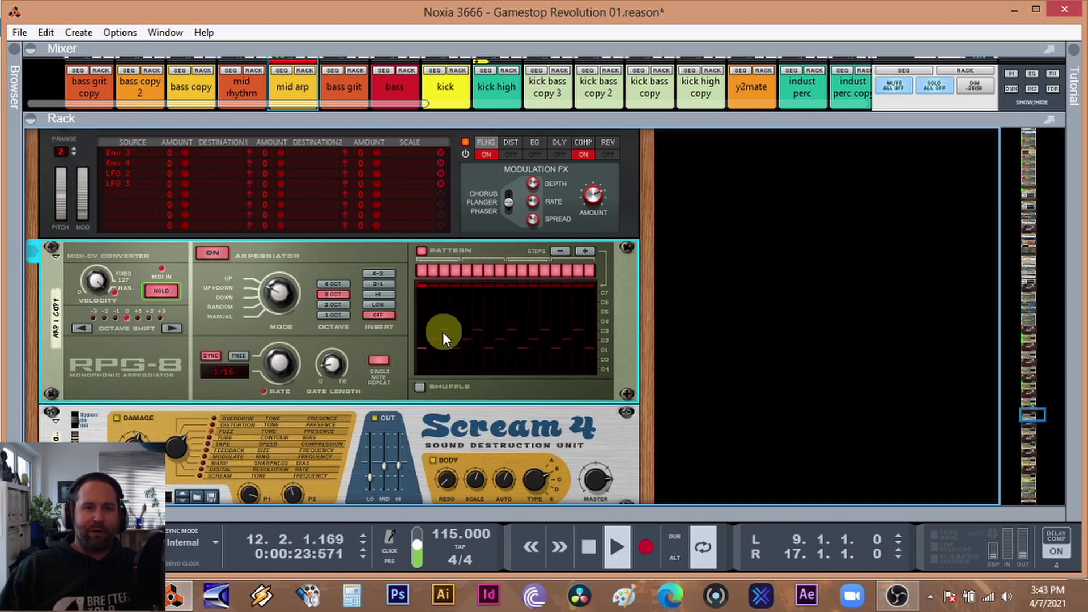
Try a 1-octave range on the RPG-8, return it to 3 octaves, and undo the gate length change
left_click(333, 315)
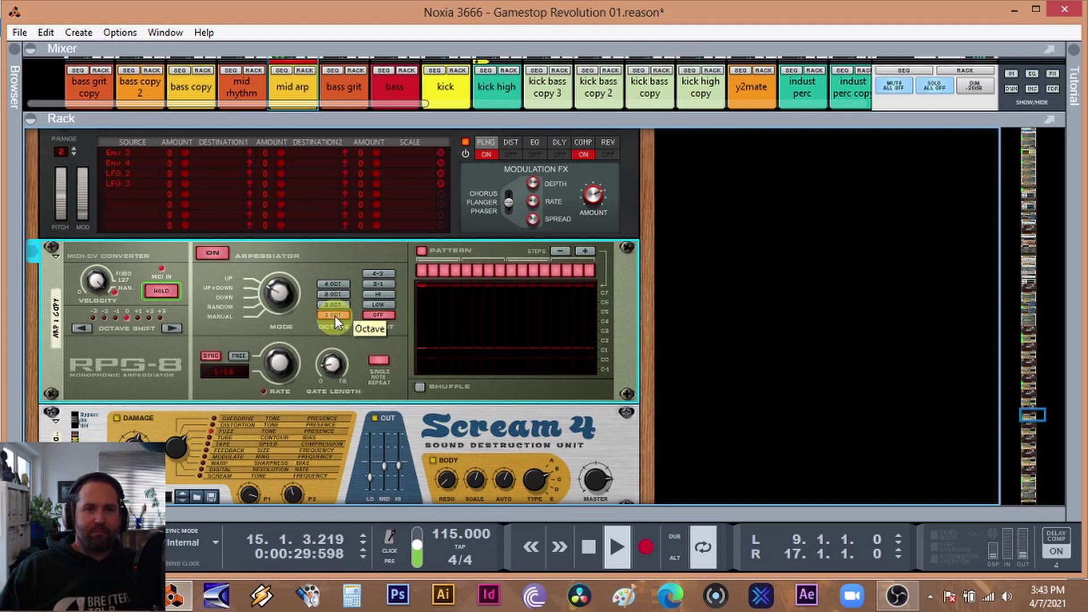
left_click(338, 294)
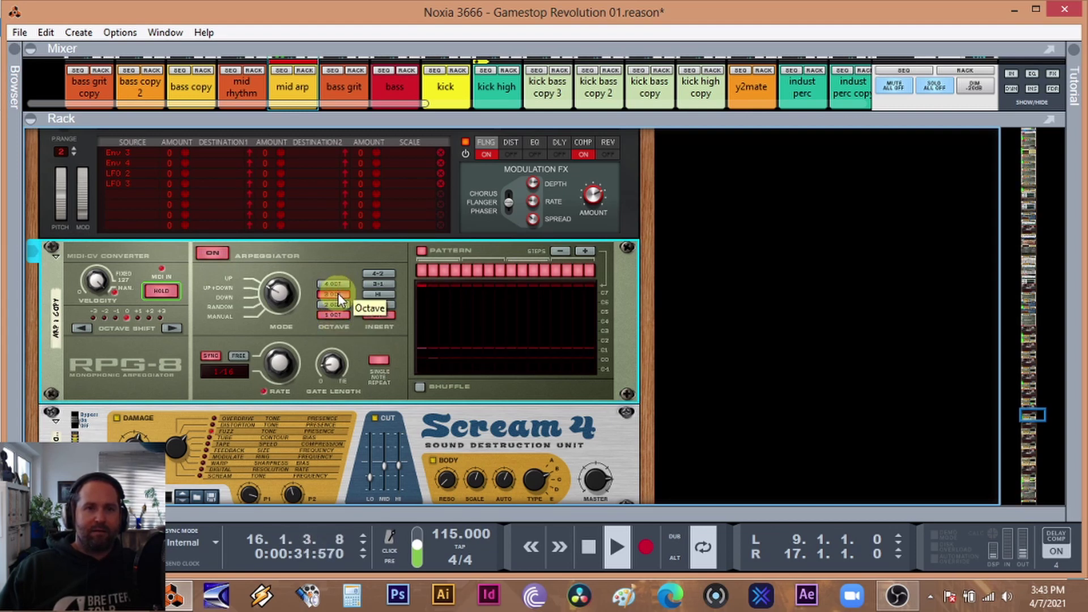
left_click(46, 33)
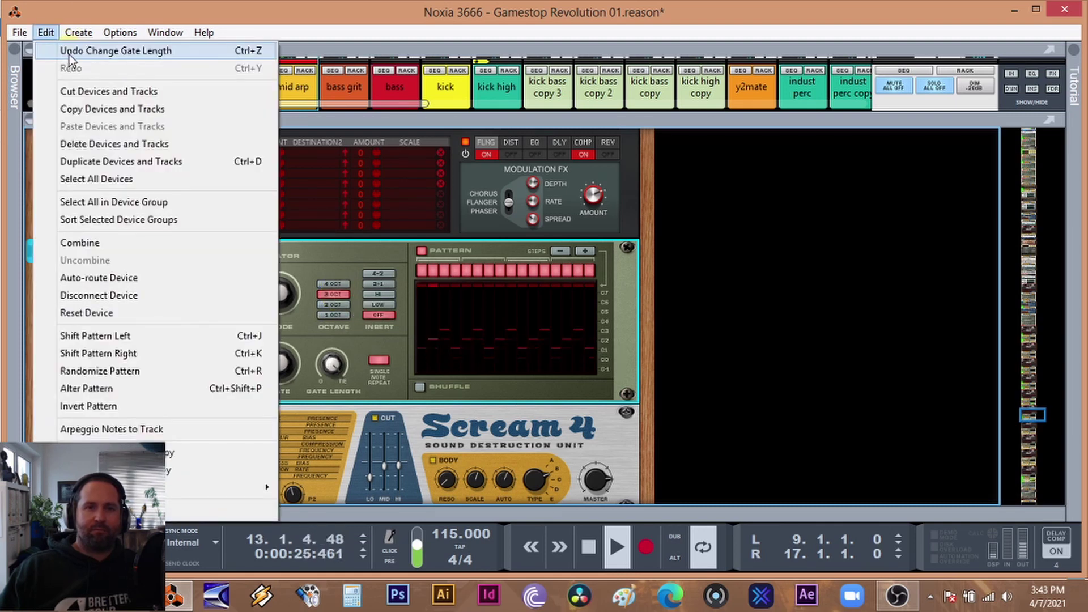
left_click(69, 53)
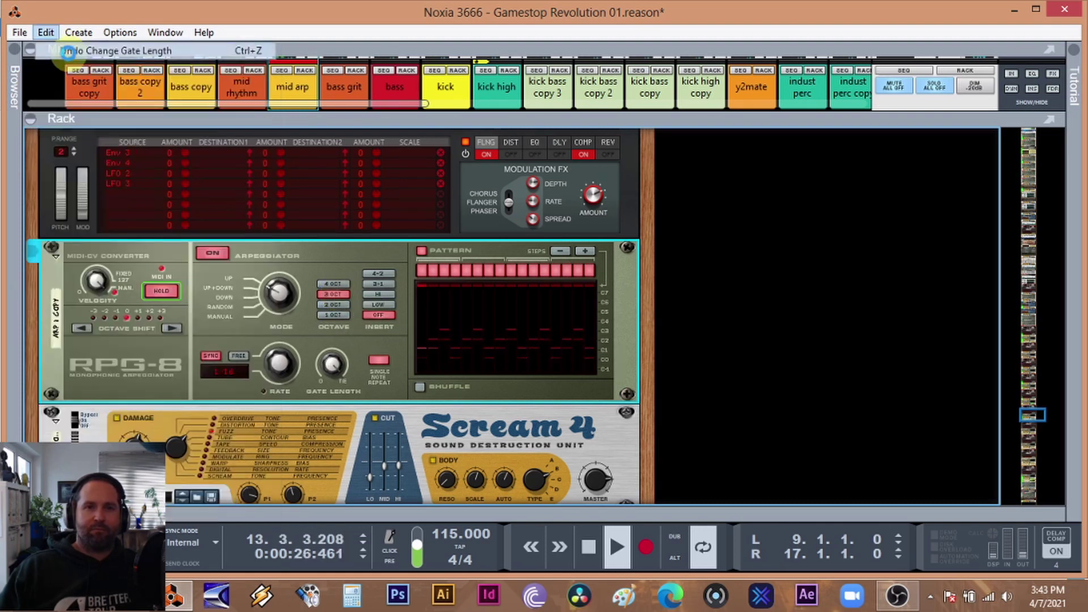
Switch the flanger on mid arp's Europa off to compare the sound, and switch it back on
left_click(491, 154)
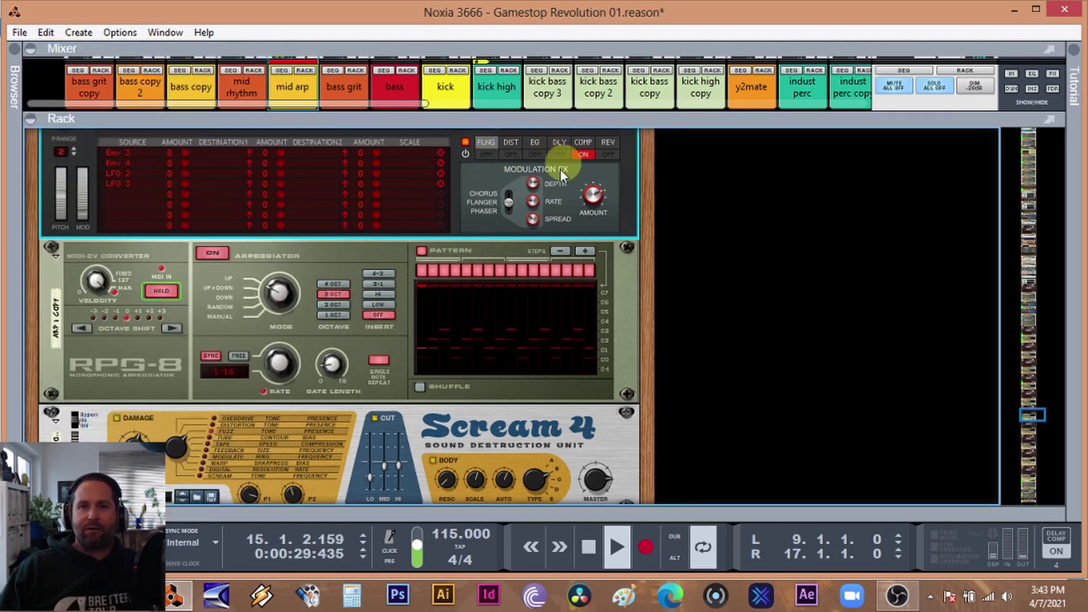
scroll(559, 169, "up", 2)
scroll(511, 249, "up", 3)
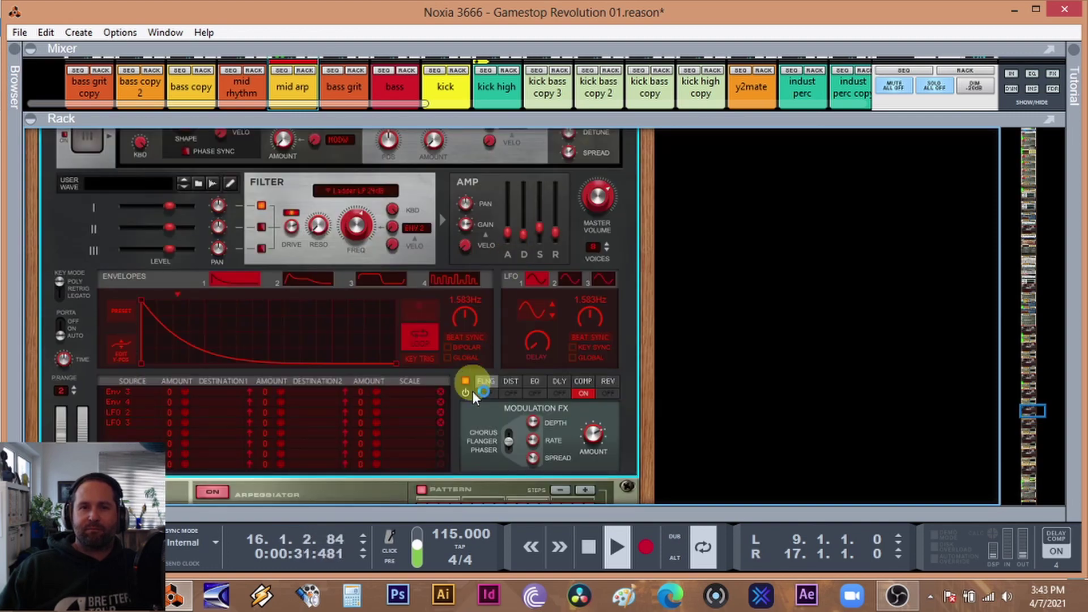
left_click(489, 395)
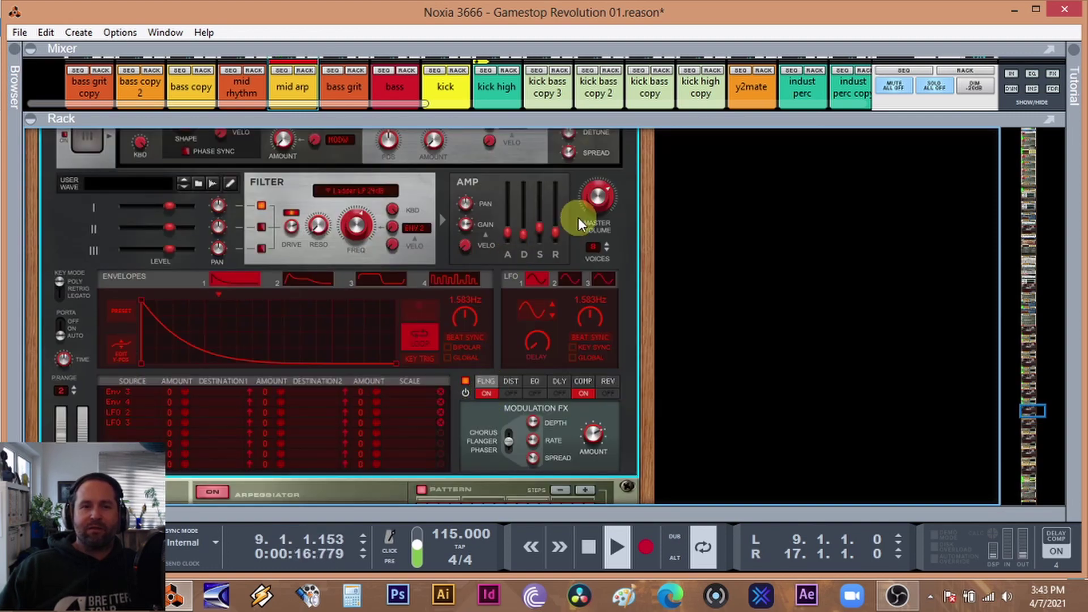
Try raising the amp decay on mid arp's Europa to 11.60 s and undo the change
scroll(566, 301, "up", 2)
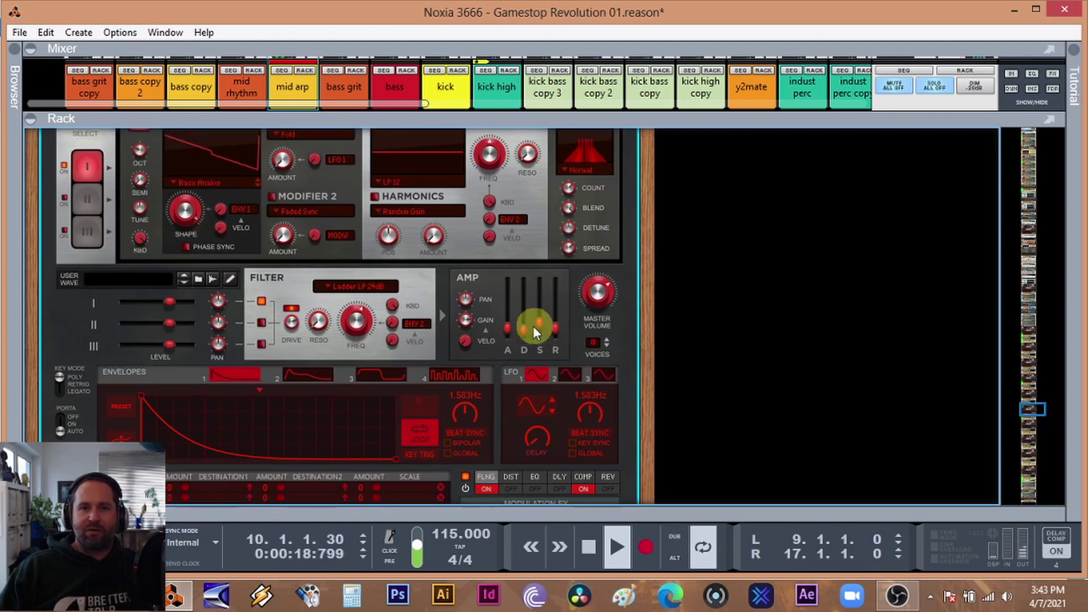
left_click_drag(523, 332, 524, 303)
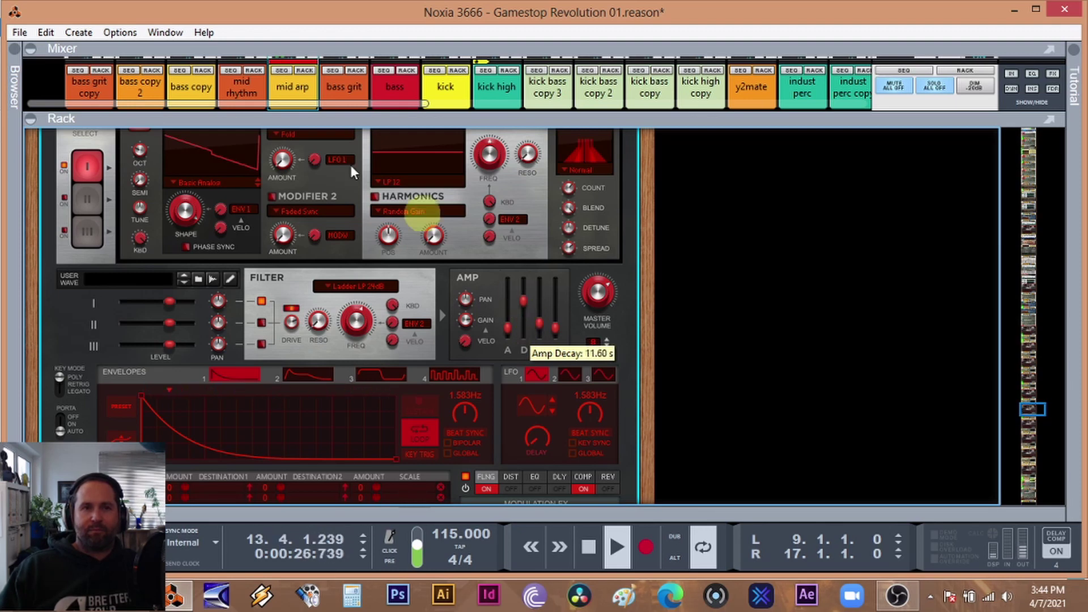
left_click(45, 32)
left_click(113, 50)
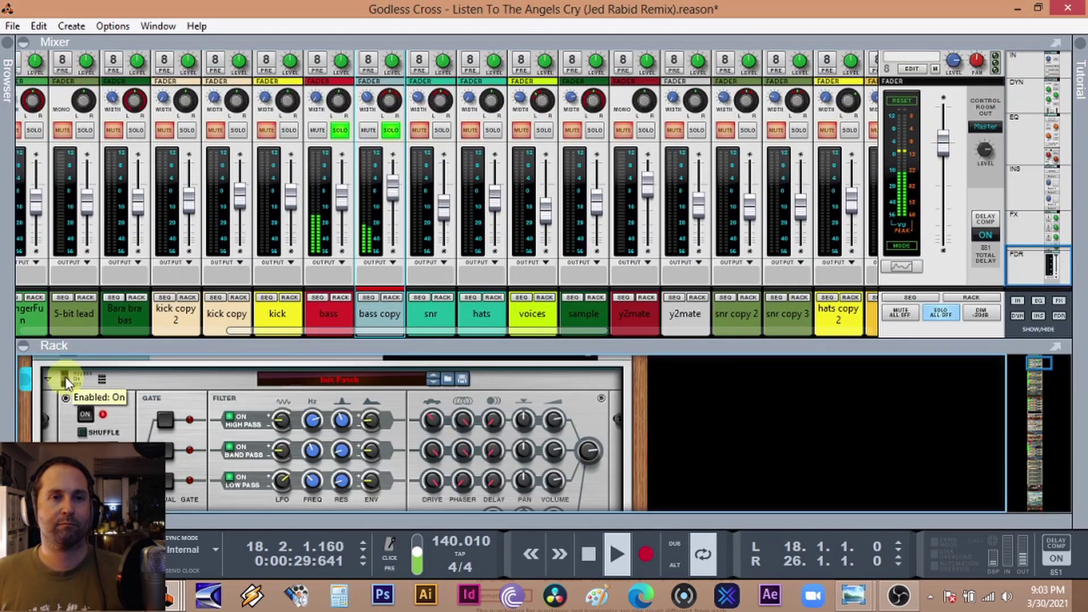
Lower the bass copy fader and solo kick, kick copy and kick copy 2 alongside the two bass channels
left_click_drag(393, 182, 393, 209)
left_click(267, 130)
left_click(289, 130)
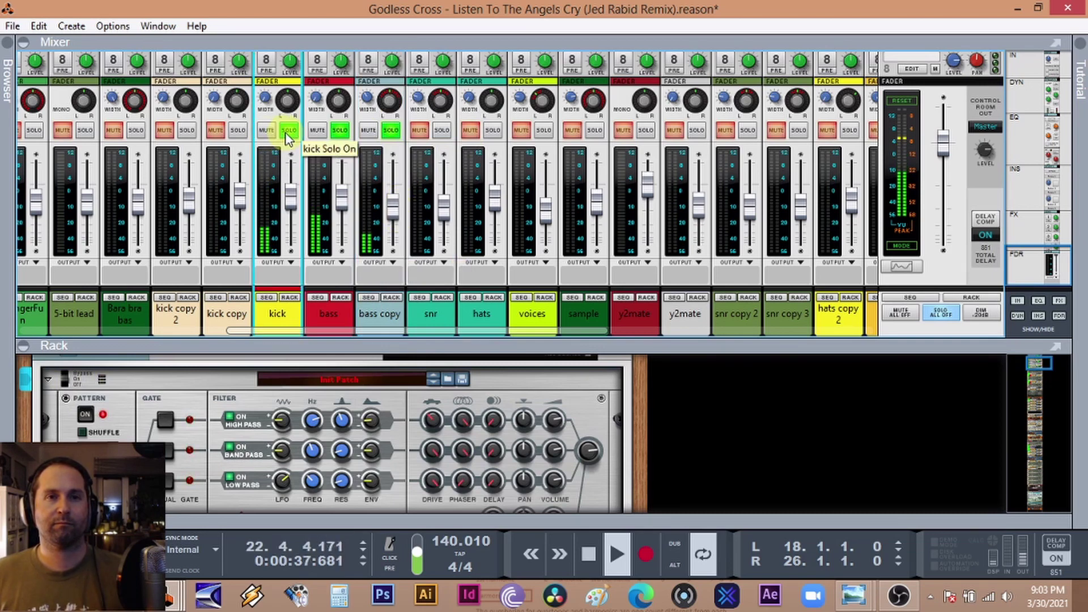
left_click(215, 129)
left_click(238, 130)
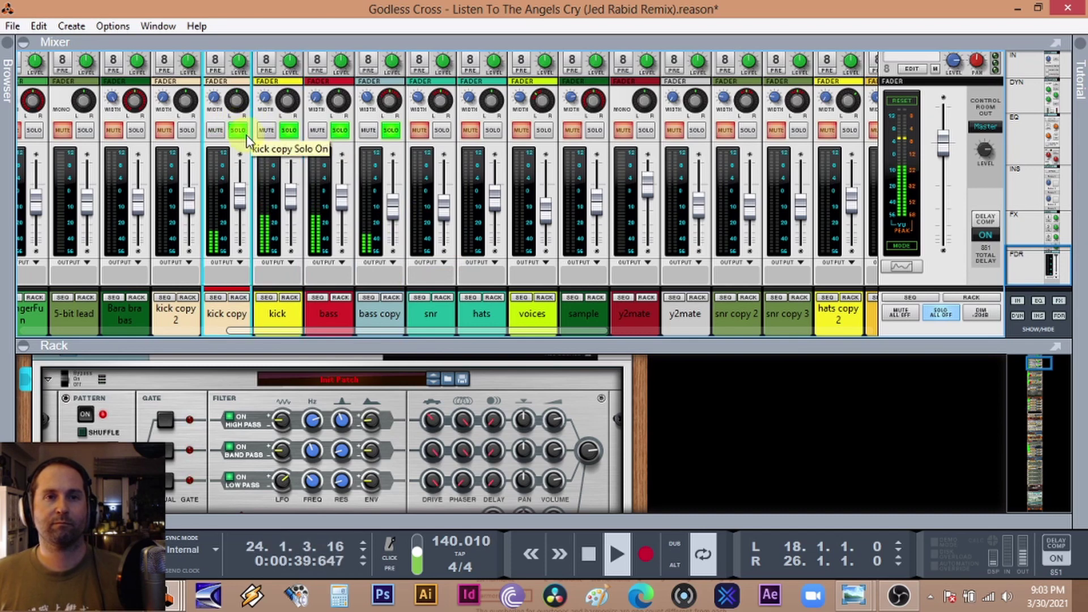
left_click(165, 130)
left_click(187, 130)
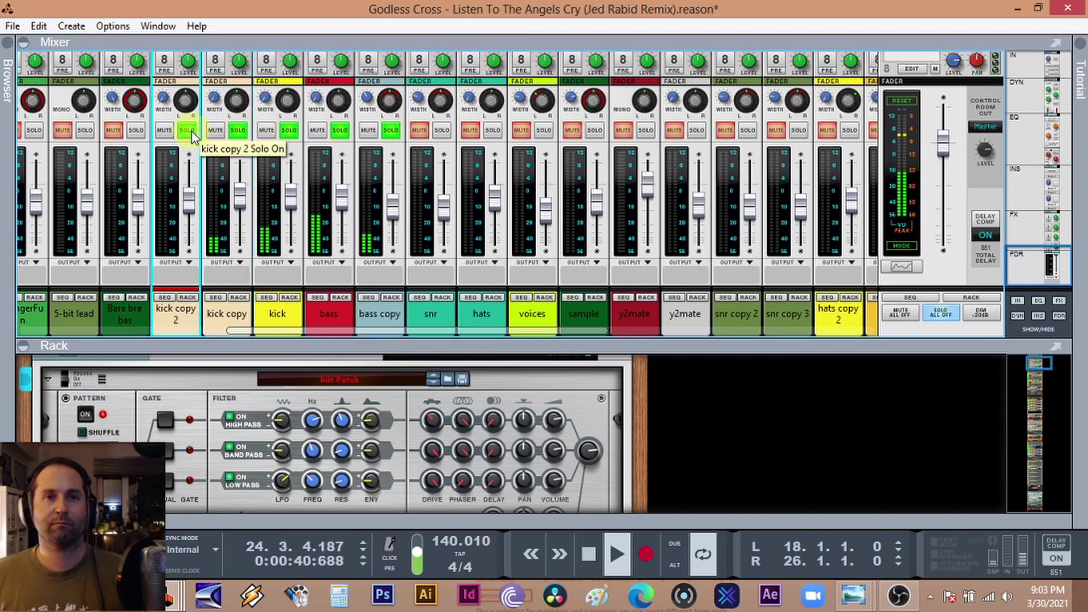
Clear all channel solos to hear the full mix, and stop playback
left_click(941, 315)
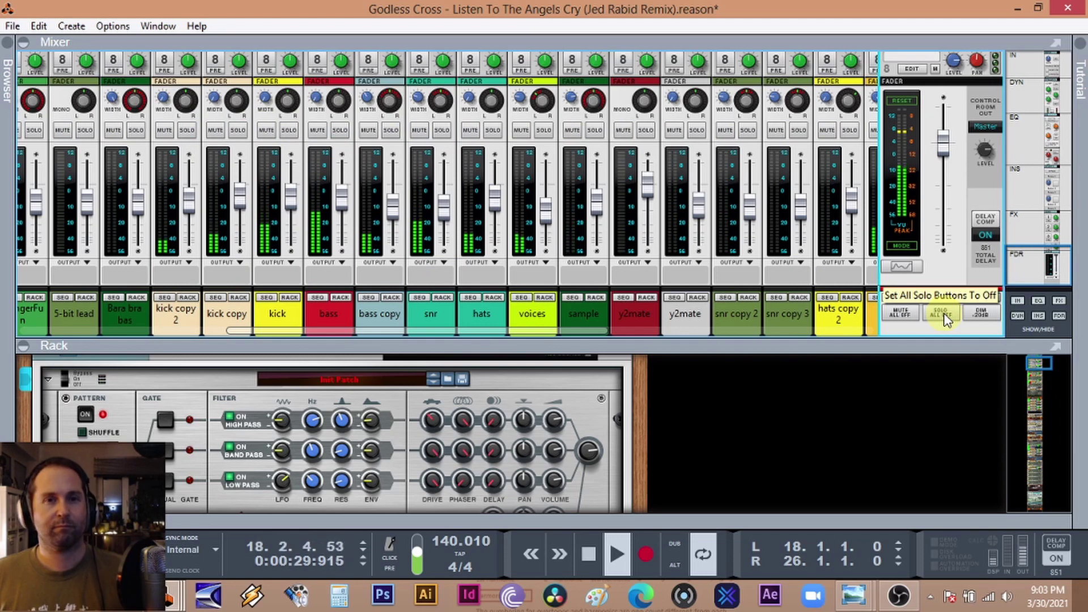
left_click(597, 563)
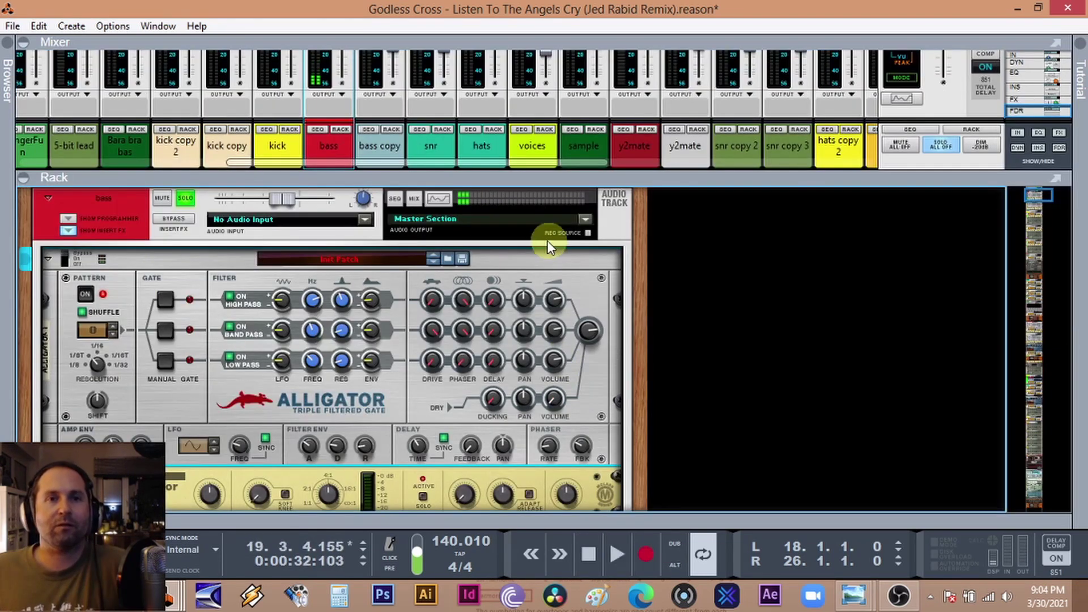
Play the soloed bass with its Alligator in an enlarged rack area, and return to the mixer faders to end the solo
left_click(613, 552)
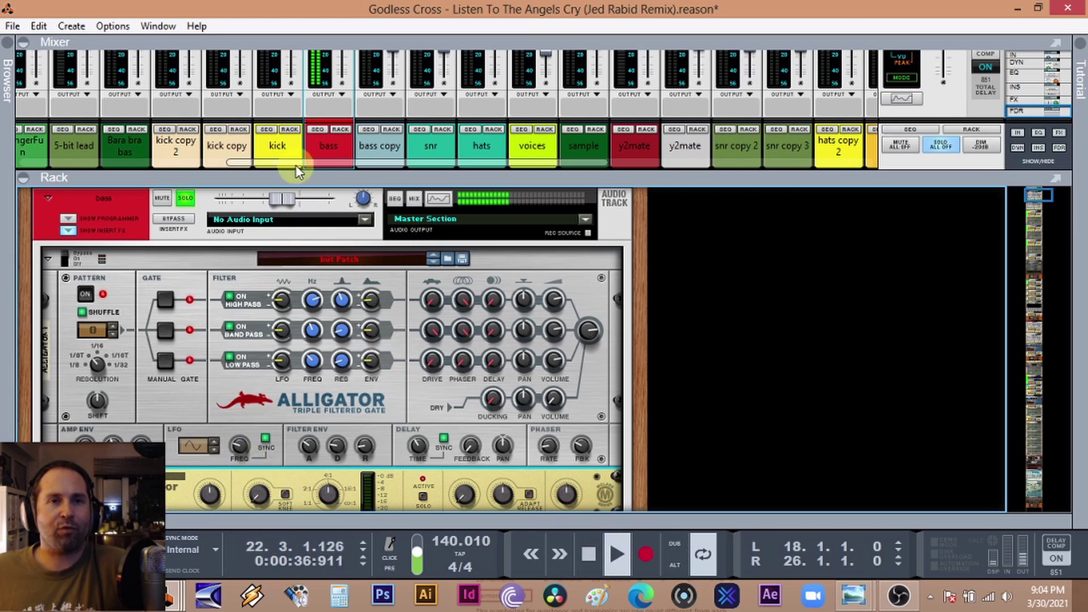
left_click_drag(291, 175, 291, 157)
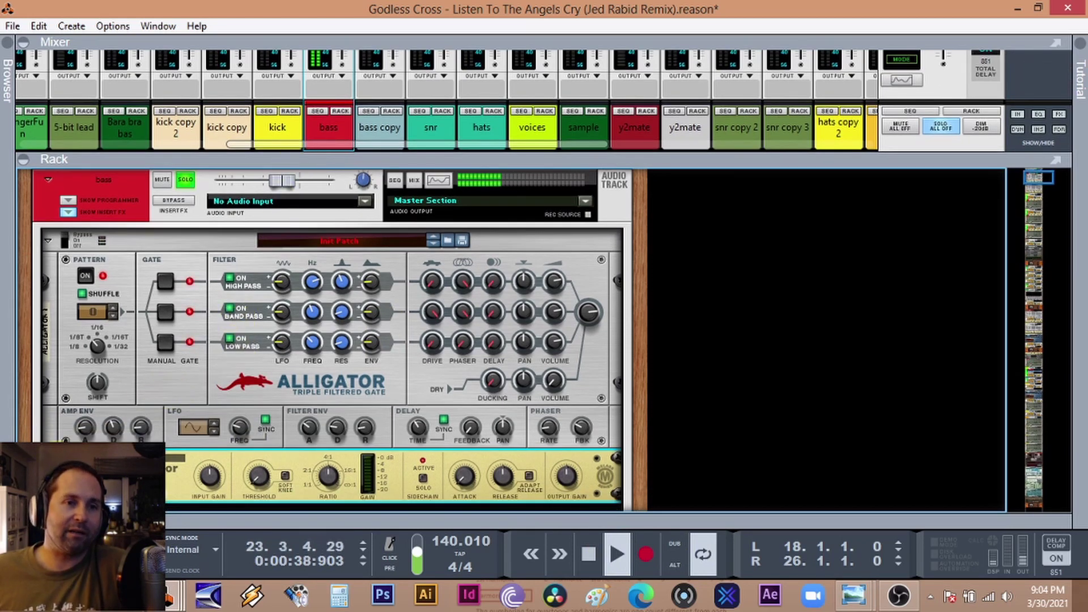
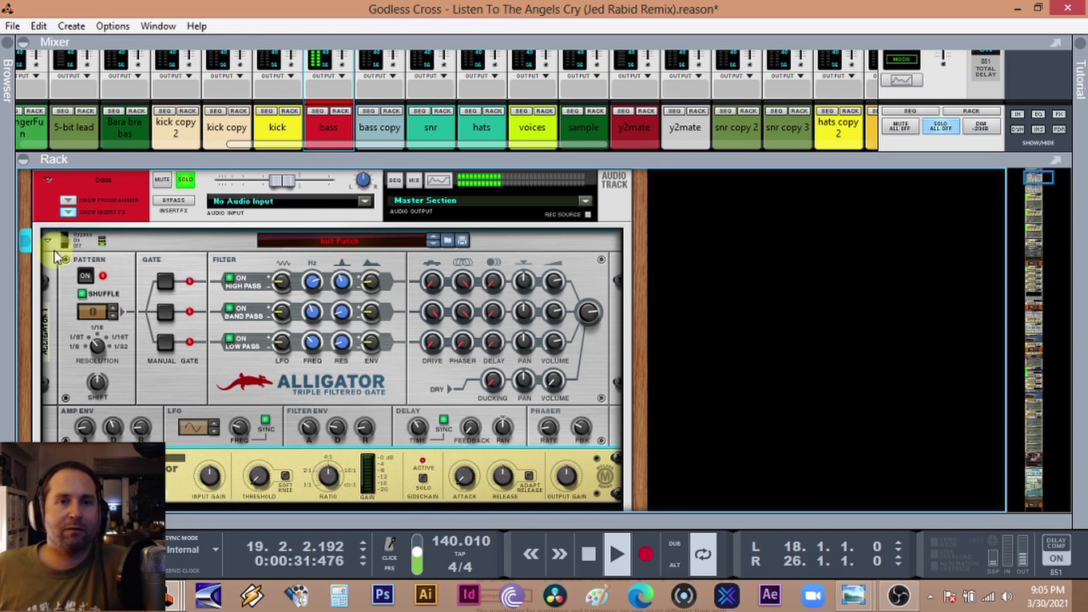
left_click_drag(239, 159, 221, 280)
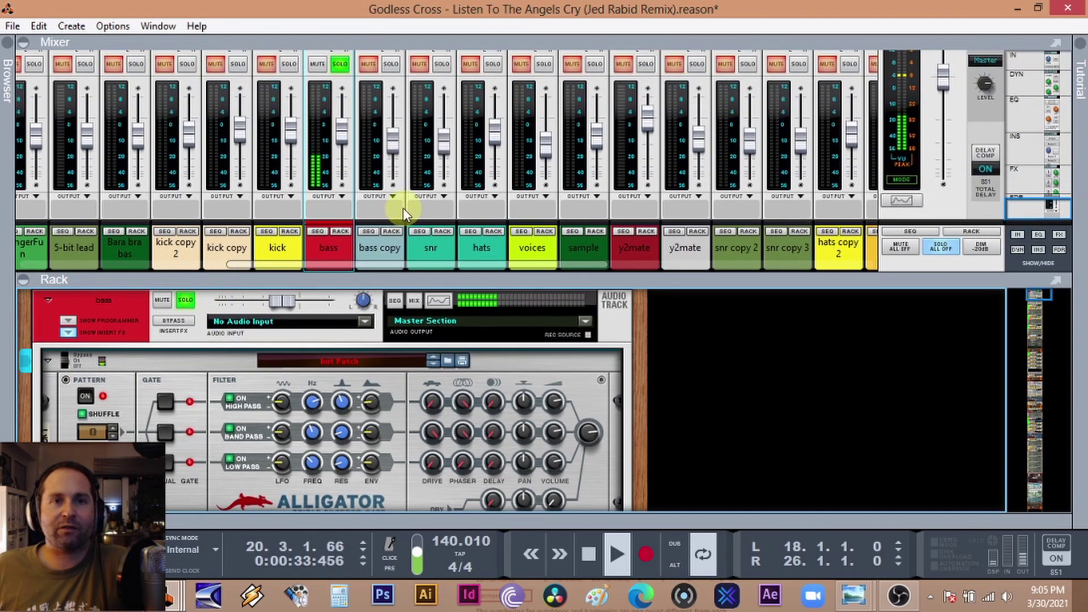
left_click(342, 66)
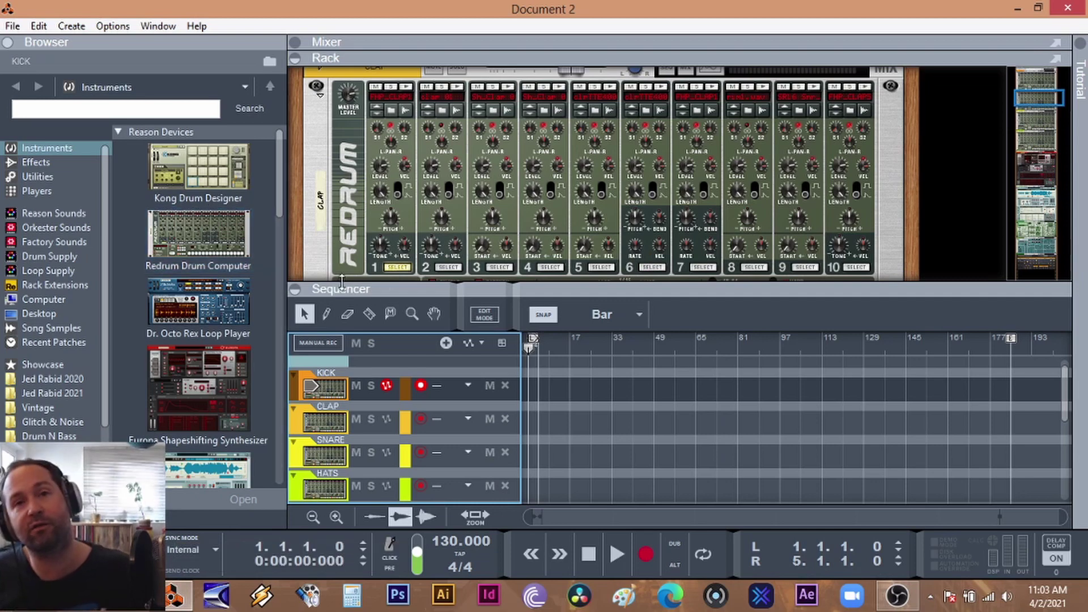
Add a Thor Polysonic Synthesizer from the Instruments list to the rack above the CLAP channel
scroll(204, 368, "down", 9)
scroll(207, 210, "up", 3)
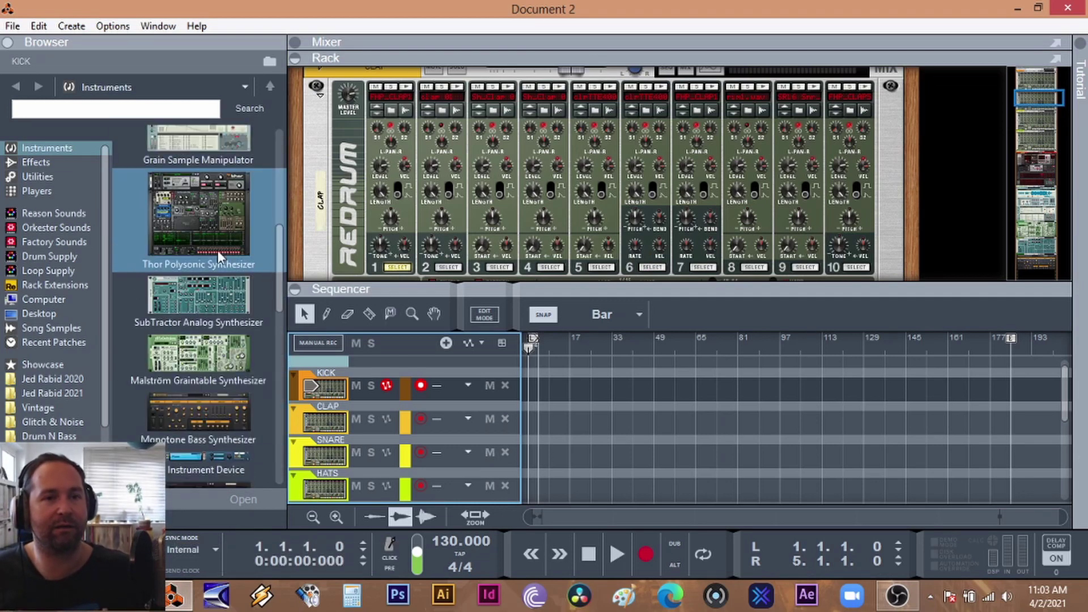
left_click(207, 215)
left_click_drag(206, 215, 423, 114)
Reset the new Thor device and show its programmer
right_click(391, 128)
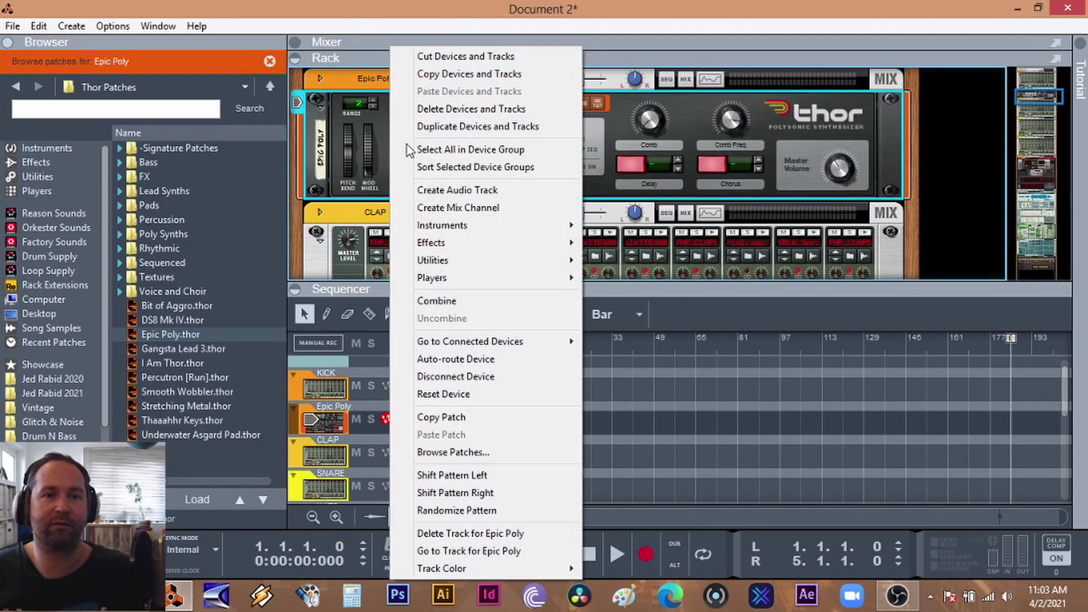
left_click(476, 395)
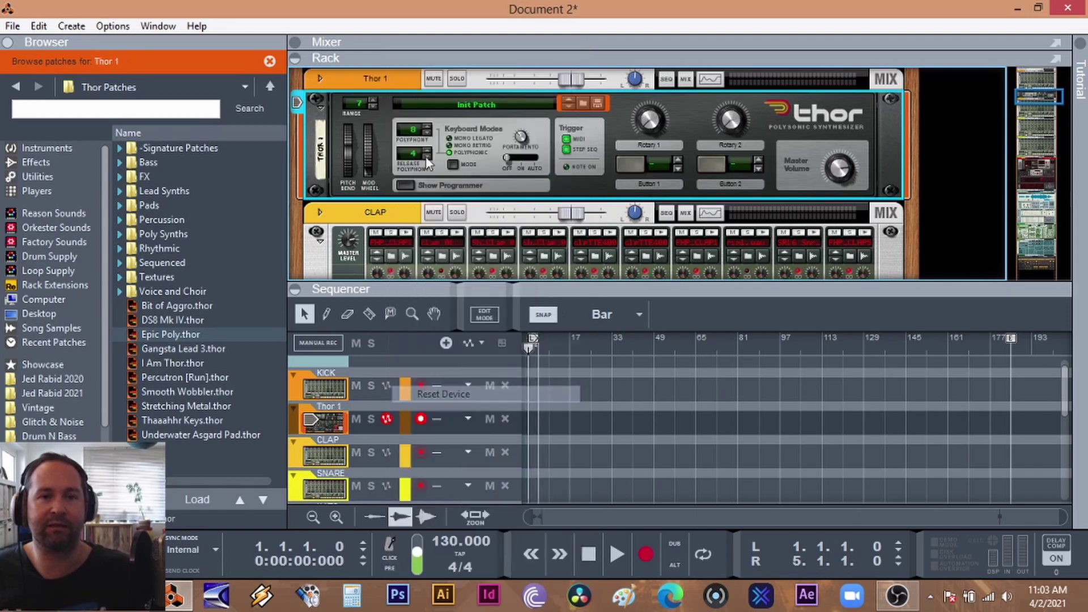
left_click(404, 185)
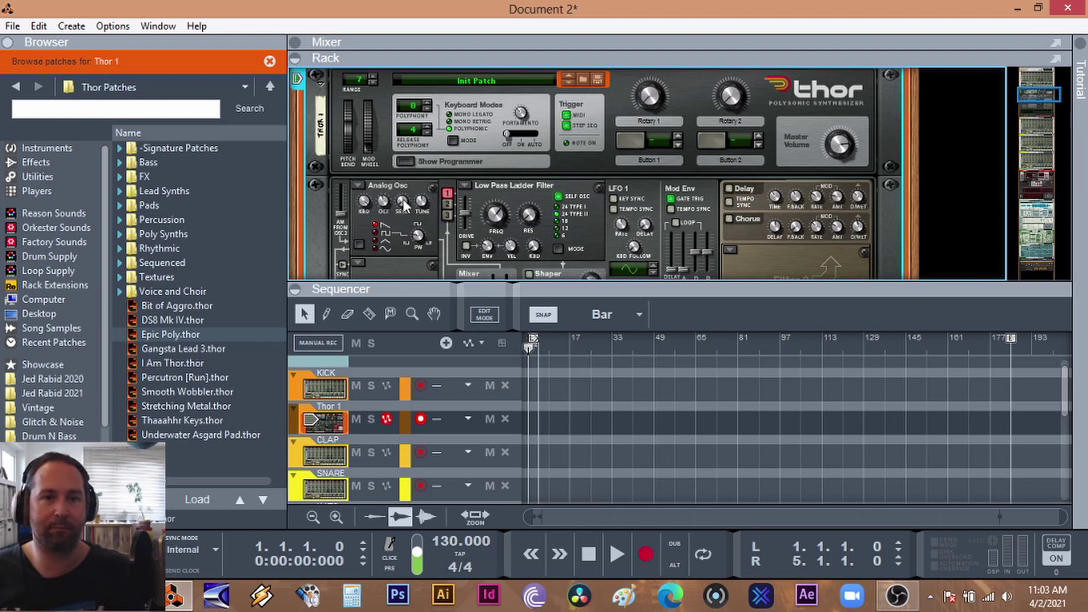
Adjust Thor's amp envelope sliders and lower the Low Pass Ladder Filter frequency to 387 Hz
mouse_move(386, 209)
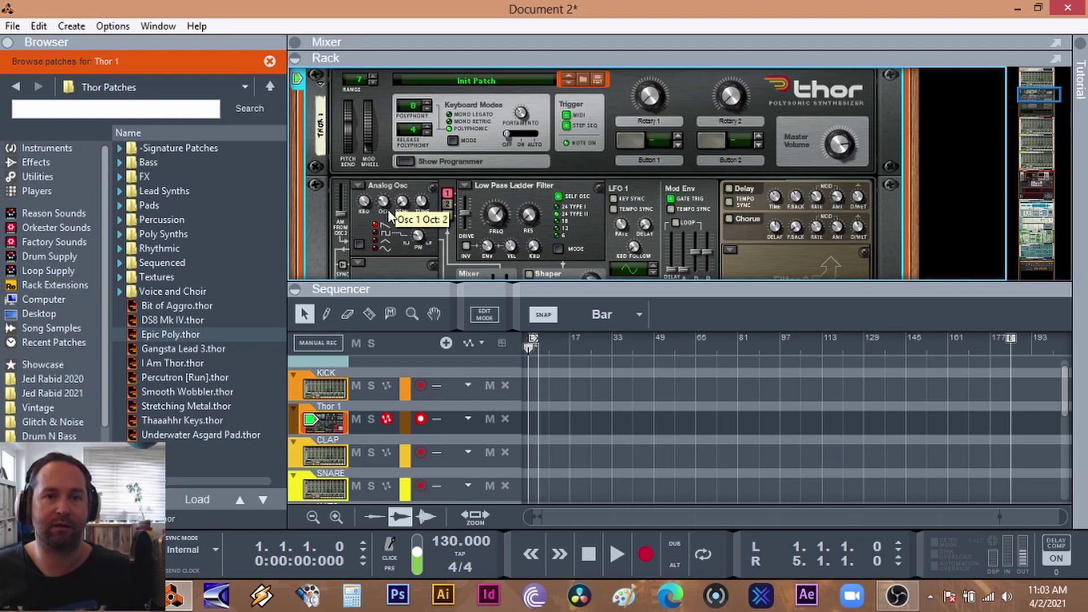
scroll(614, 148, "down", 3)
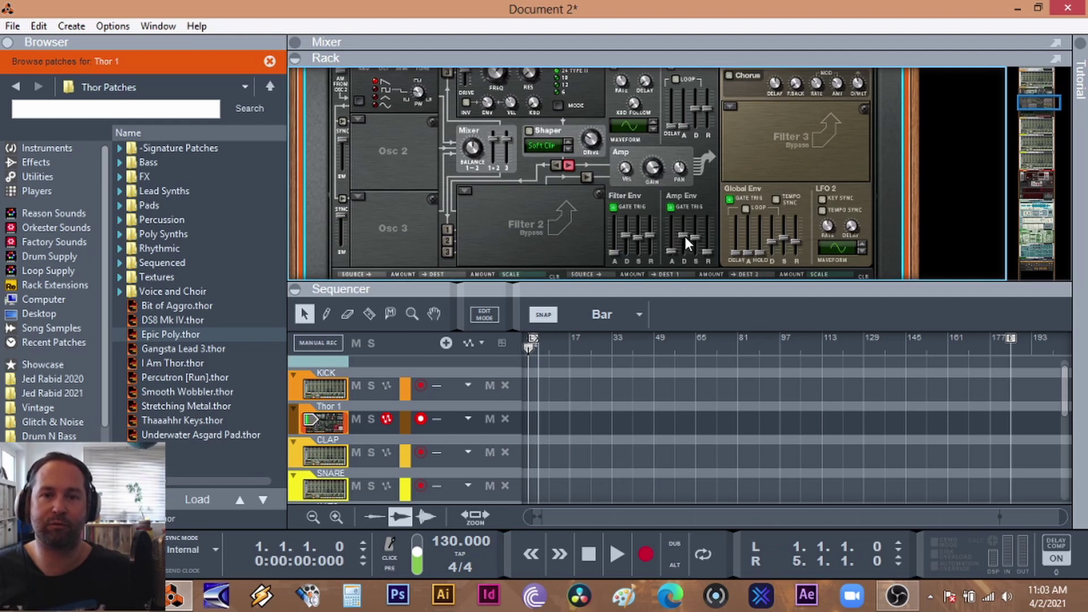
left_click_drag(686, 236, 707, 247)
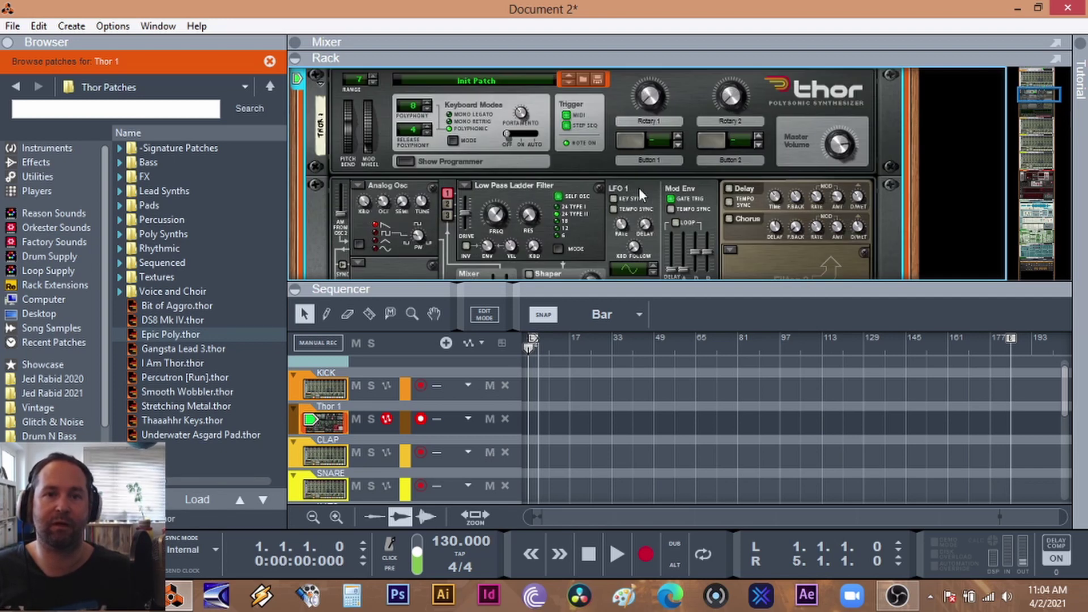
scroll(638, 188, "up", 3)
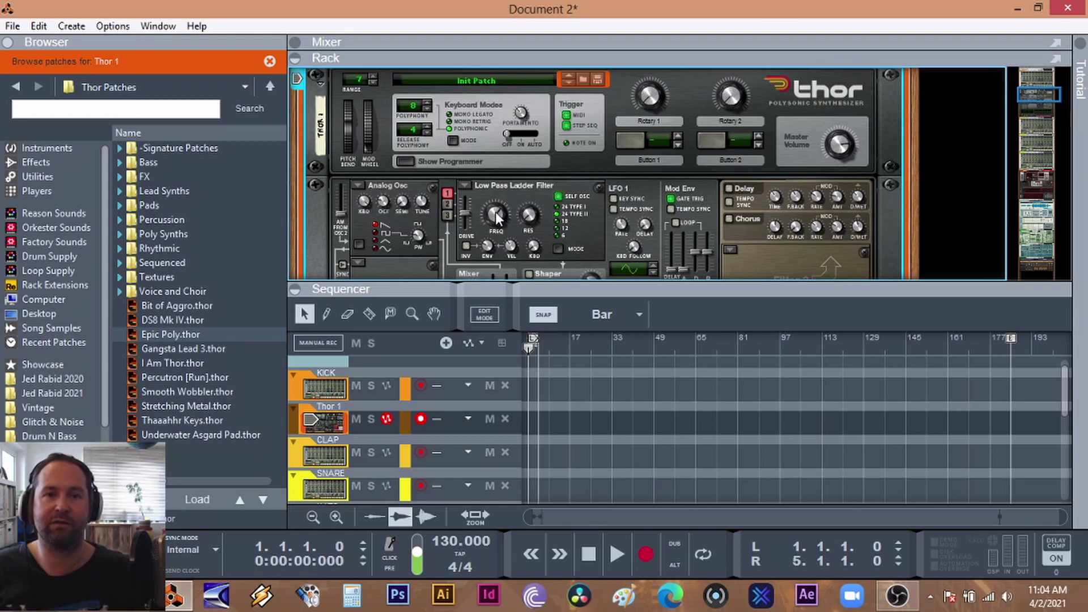
left_click_drag(496, 211, 496, 223)
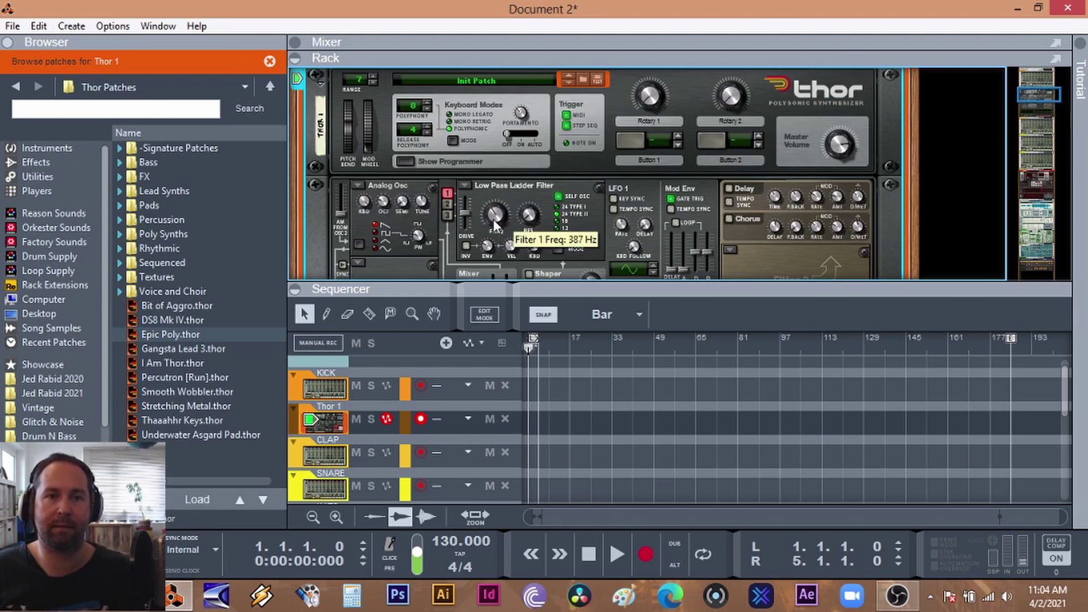
Load an Analog oscillator as Thor's Osc 2, routed into Filter 1 and detuned slightly upward
scroll(406, 199, "down", 2)
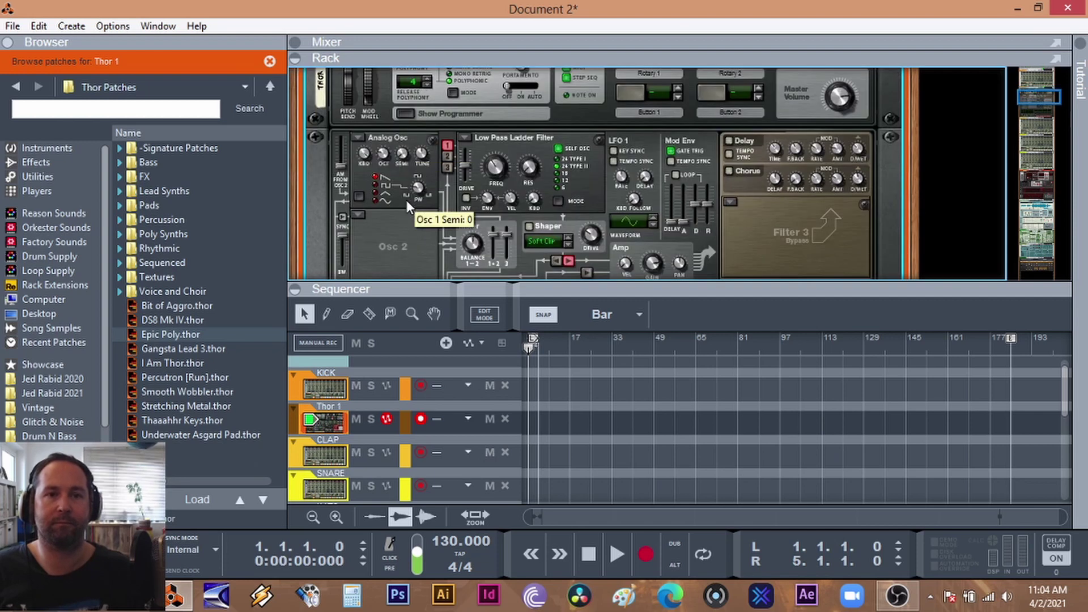
left_click(356, 215)
left_click(422, 233)
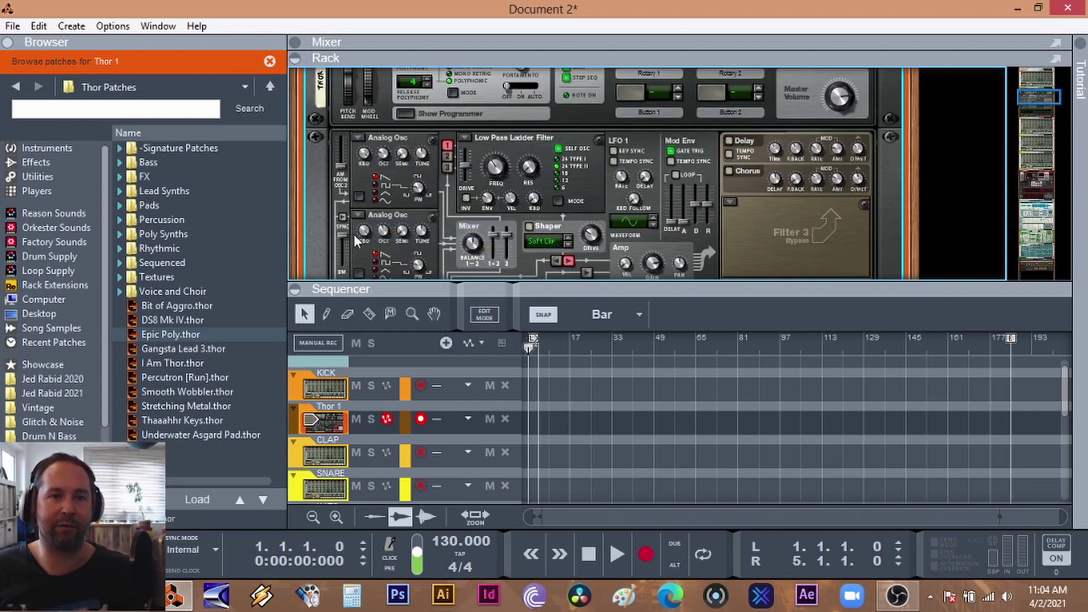
left_click(447, 156)
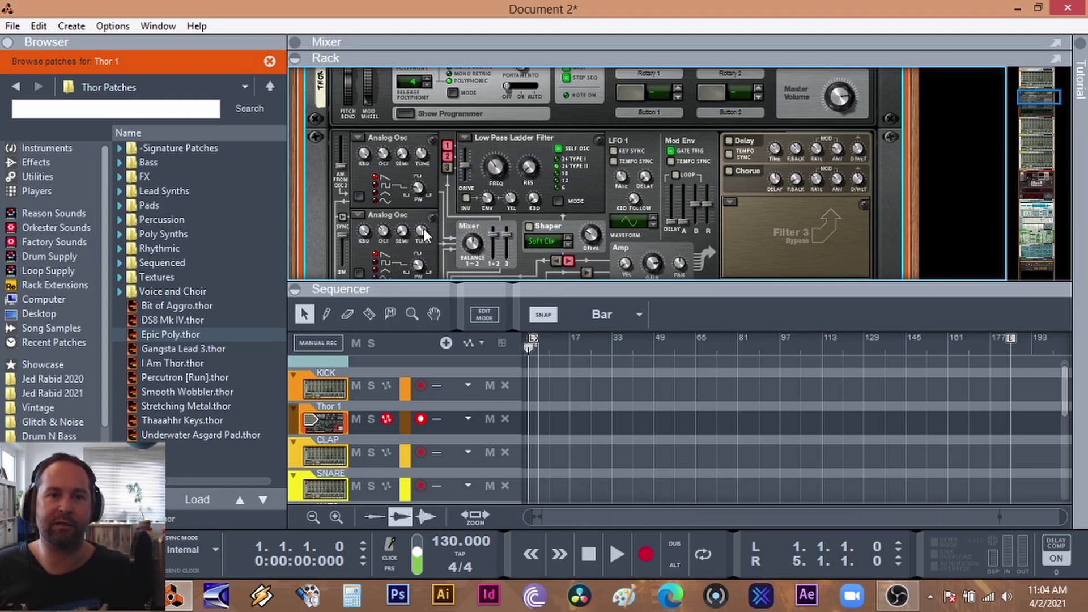
mouse_move(423, 229)
left_mouse_down()
mouse_move(427, 242)
mouse_move(424, 222)
left_mouse_up()
Load an Analog oscillator as Thor's Osc 3 and route it into Filter 1
scroll(396, 209, "down", 3)
left_click(361, 196)
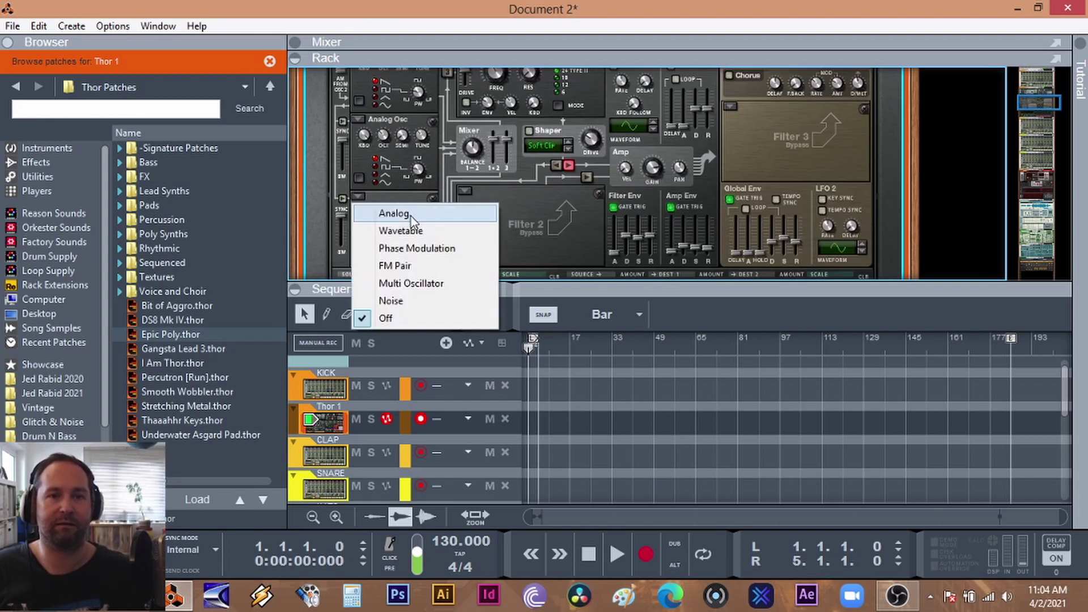
left_click(407, 214)
scroll(428, 198, "up", 4)
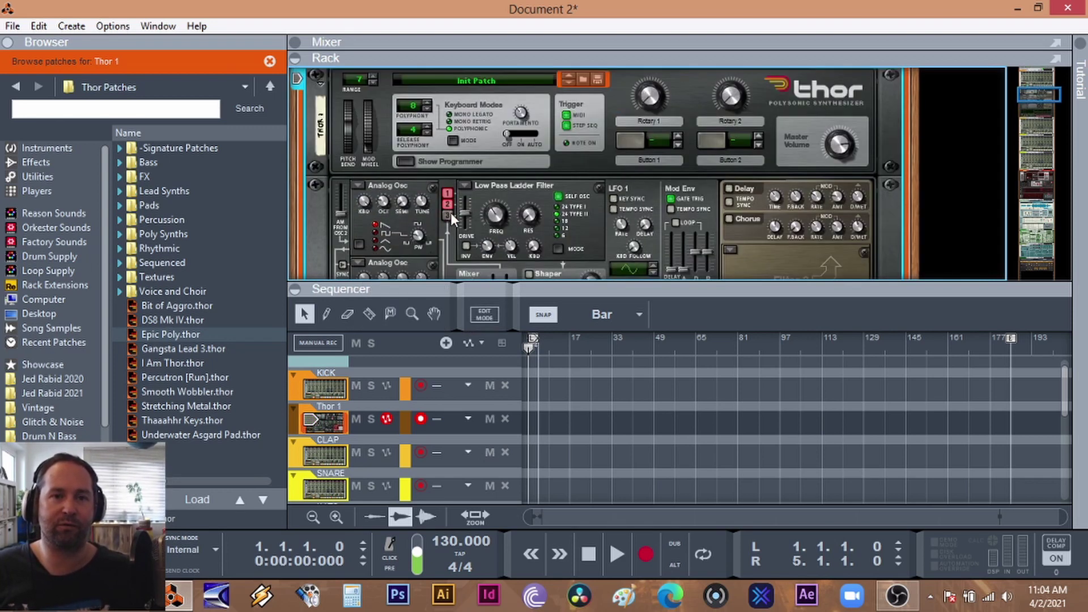
left_click(448, 216)
Enlarge the rack view to adjust Thor's Osc 3 tuning and turn on its Chorus effect
scroll(447, 216, "down", 2)
left_click_drag(418, 282, 405, 367)
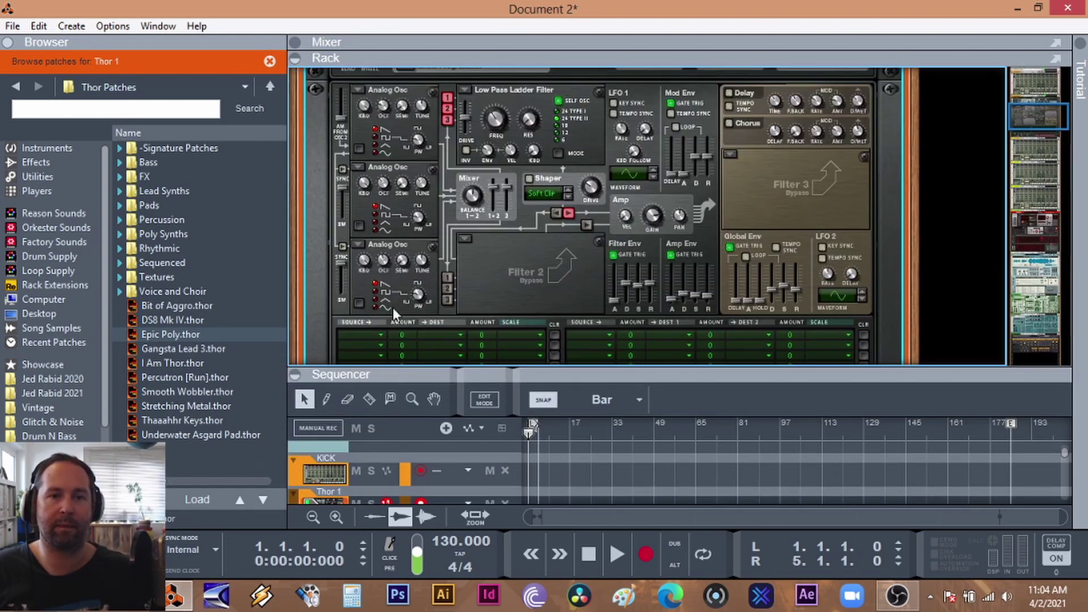
left_click_drag(424, 263, 429, 252)
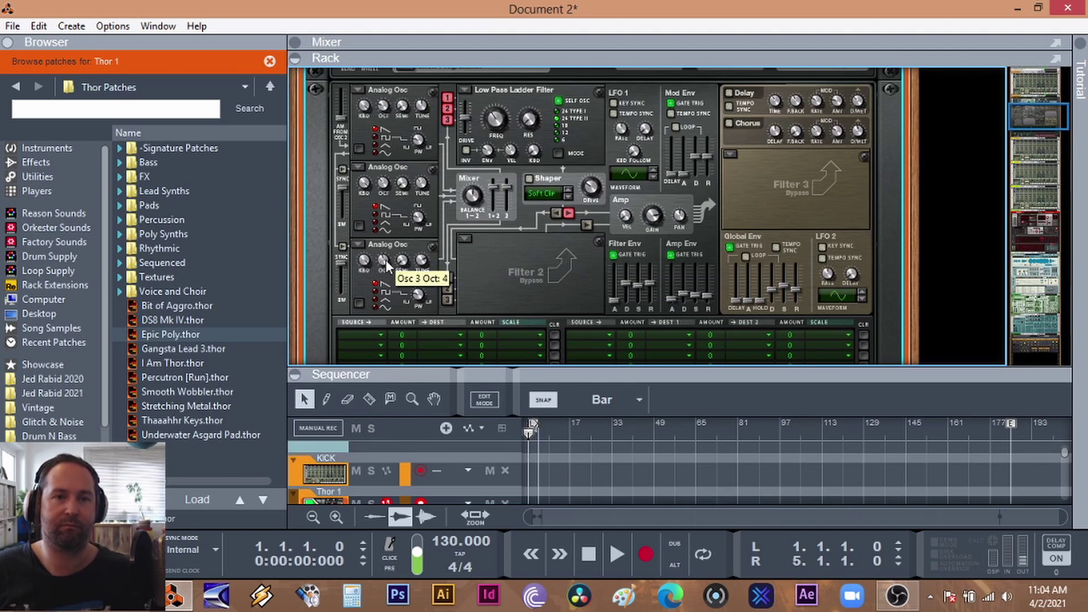
right_click(497, 251)
left_click(460, 263)
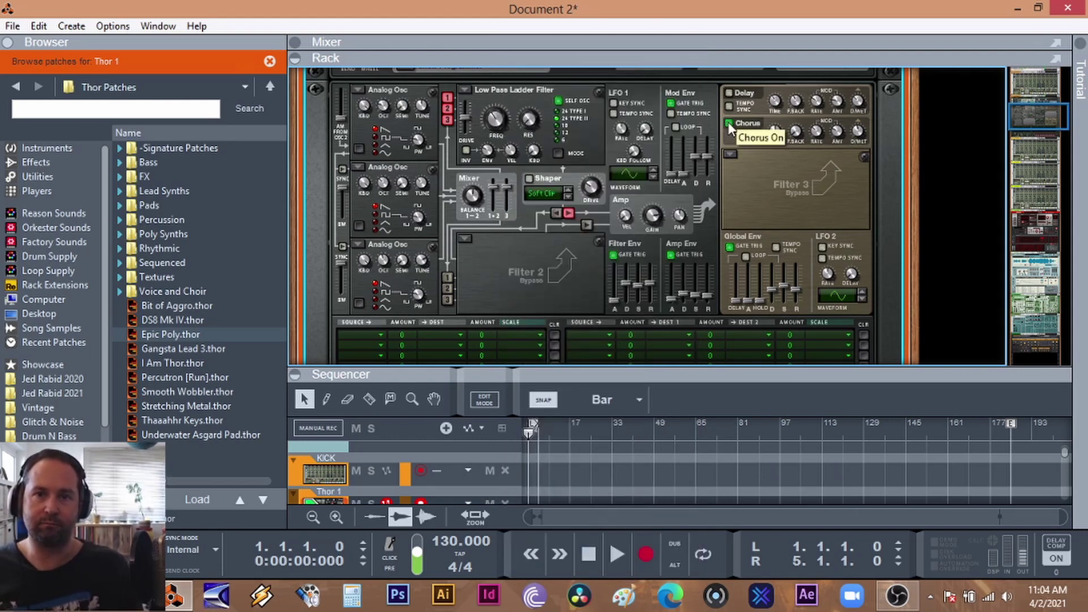
Add a Scream 4 Distortion effect after Thor and set its damage type to Tube
right_click(544, 258)
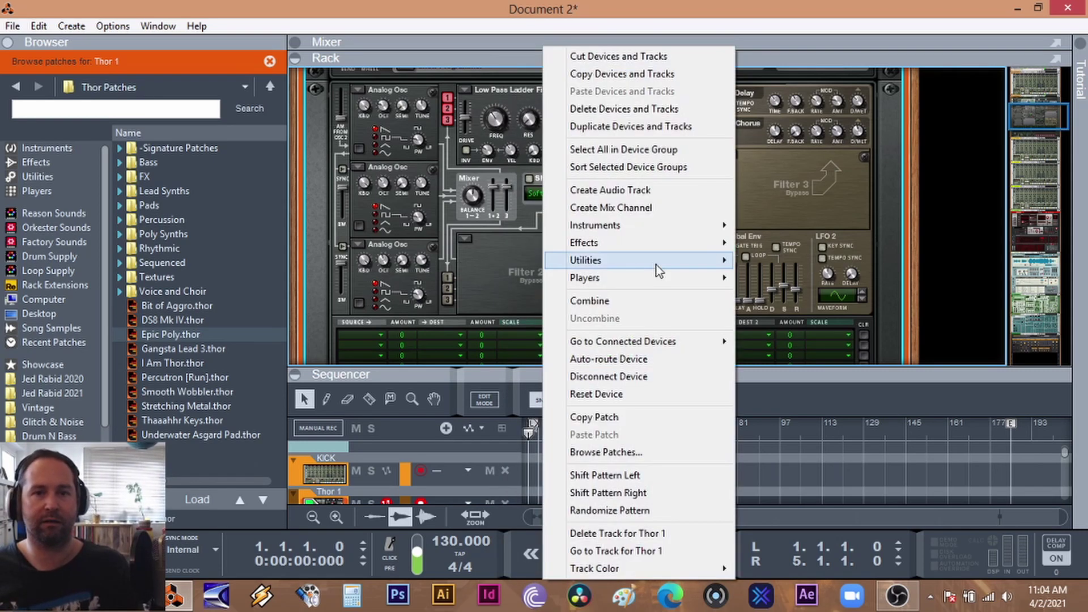
mouse_move(652, 244)
left_click(805, 367)
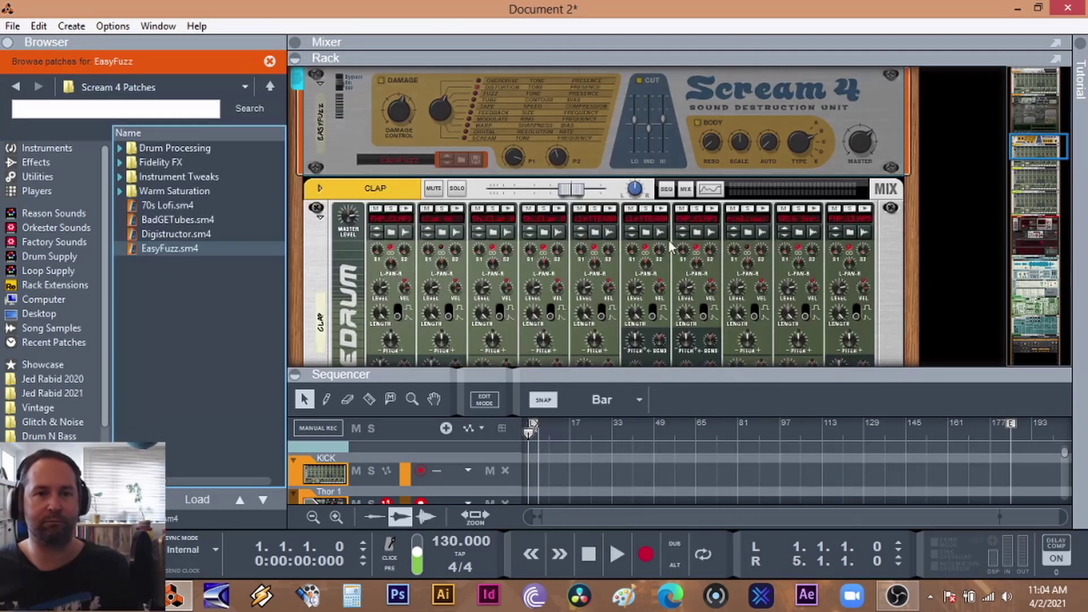
left_click(440, 111)
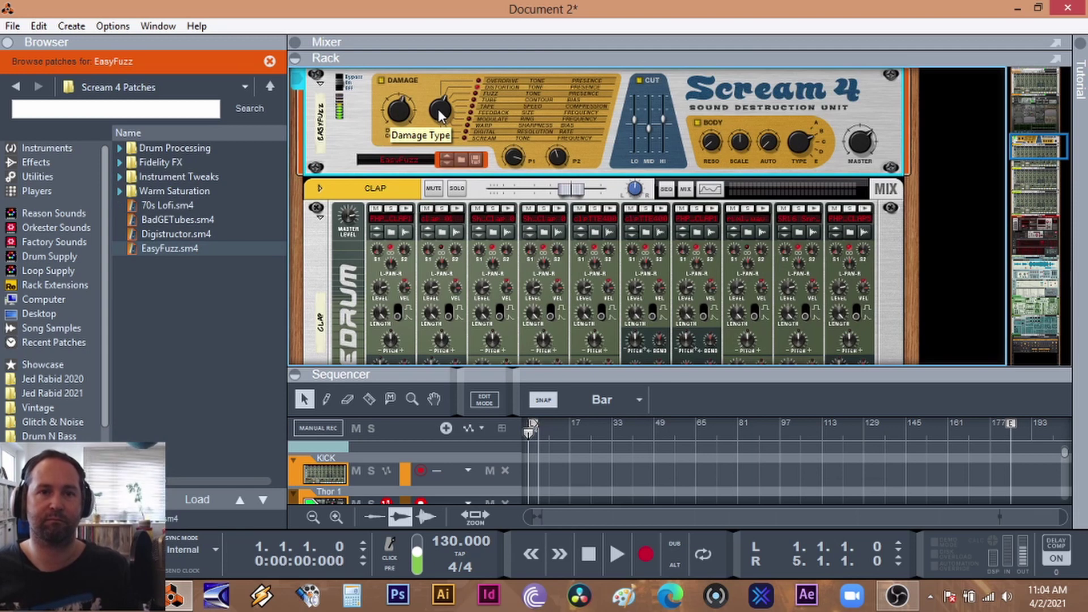
left_click_drag(439, 109, 437, 105)
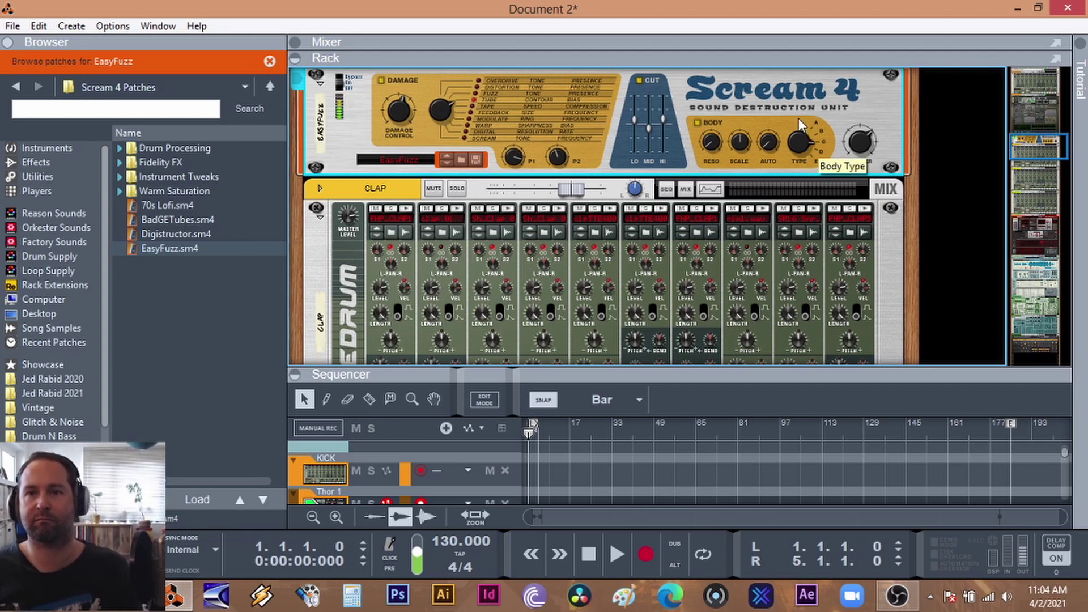
Draw a 16-bar clip from bar 1 on the Thor 1 track and open it for note editing
left_click_drag(807, 97, 783, 168)
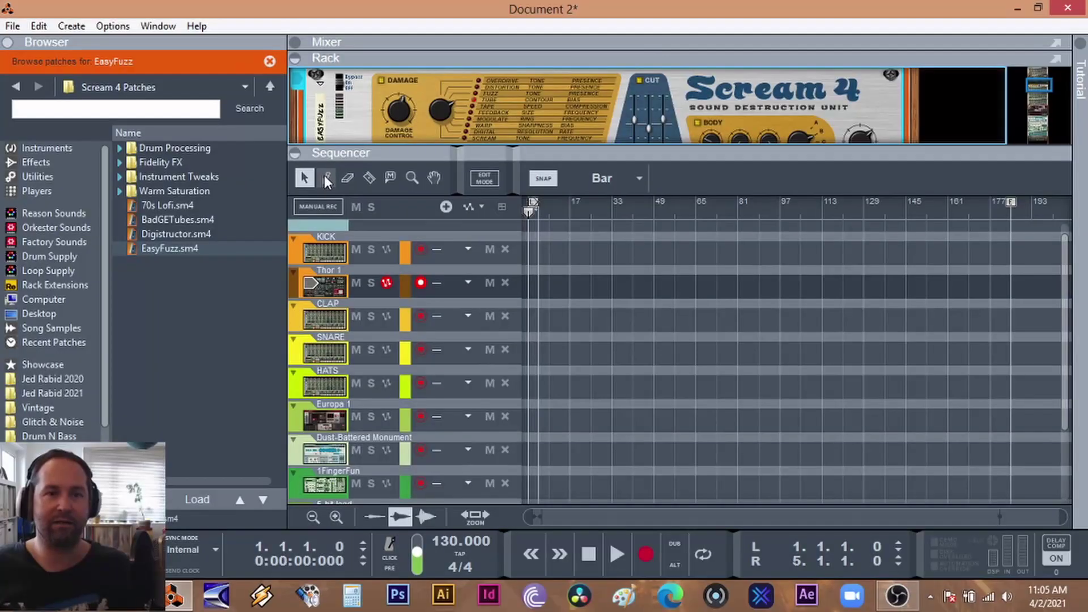
left_click(326, 177)
left_click_drag(568, 283, 529, 284)
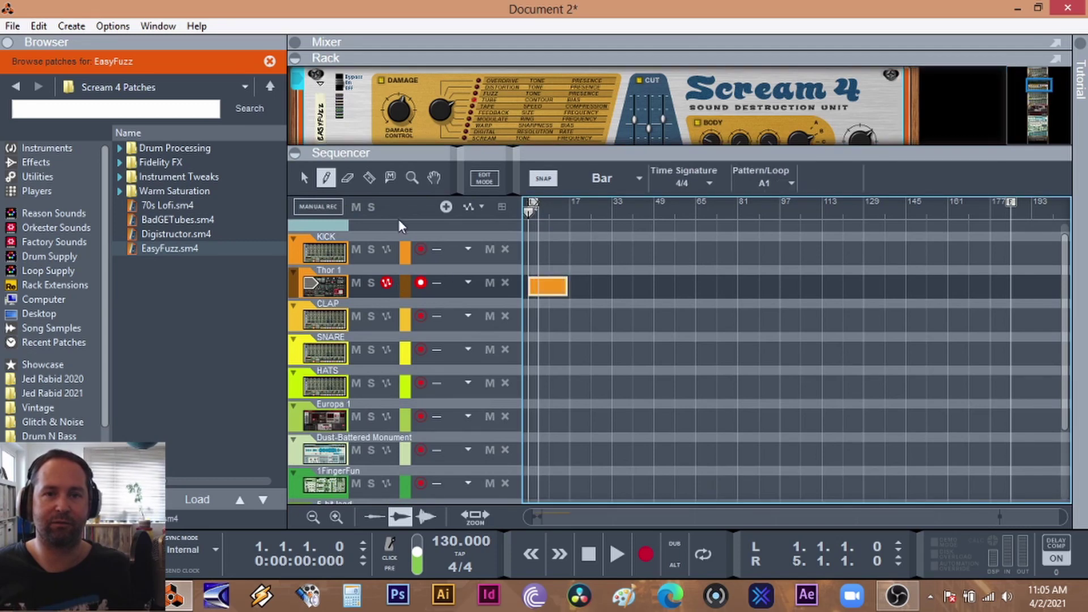
left_click(309, 178)
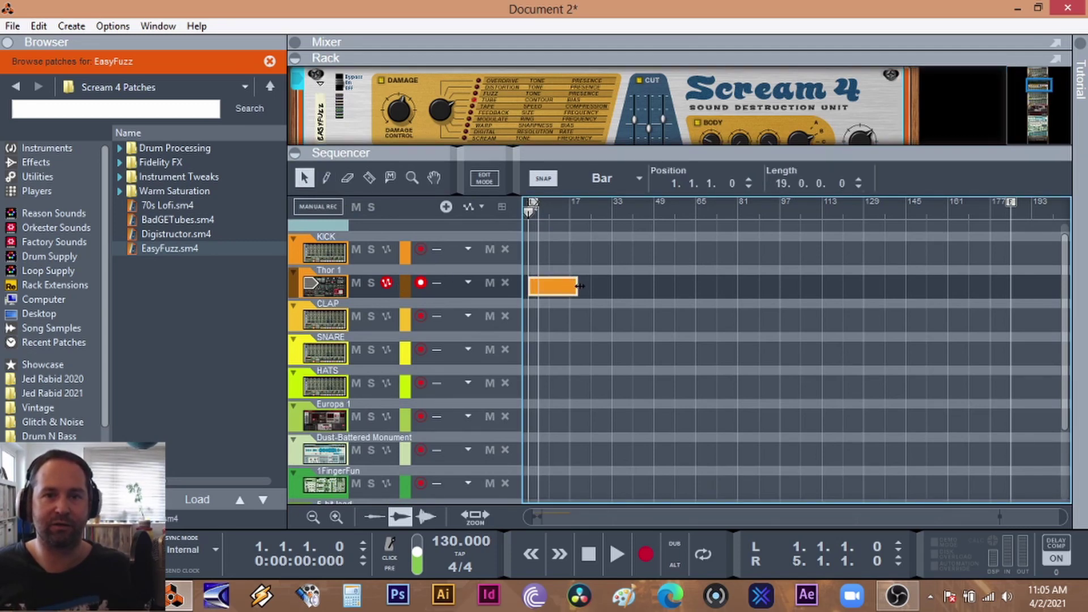
double_click(558, 286)
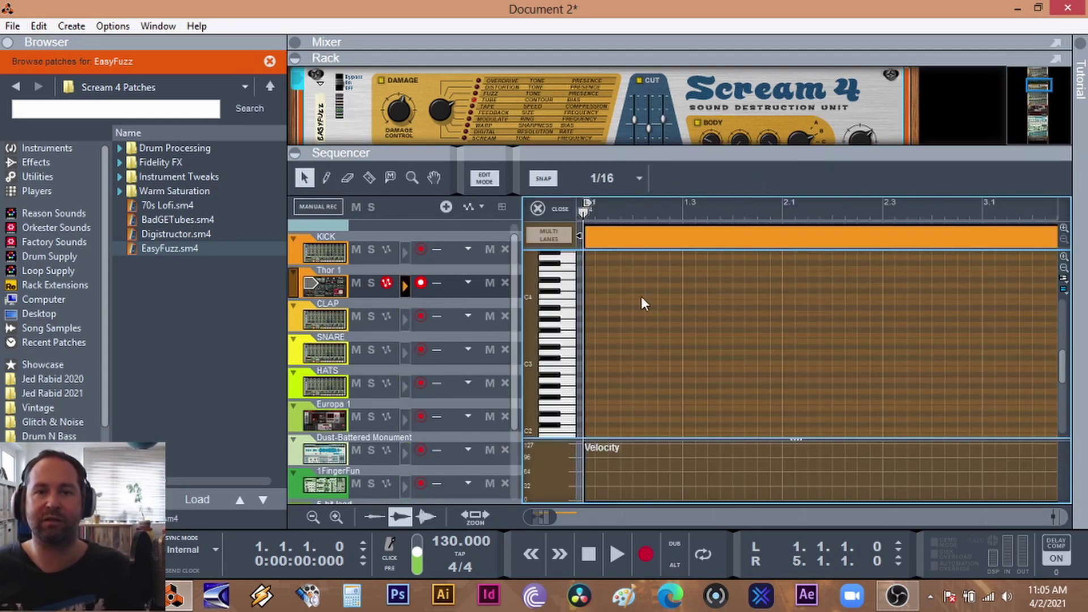
Audition the distorted Thor sound with a few notes around the middle octaves of the open clip's keyboard
left_click(571, 324)
left_click(571, 324)
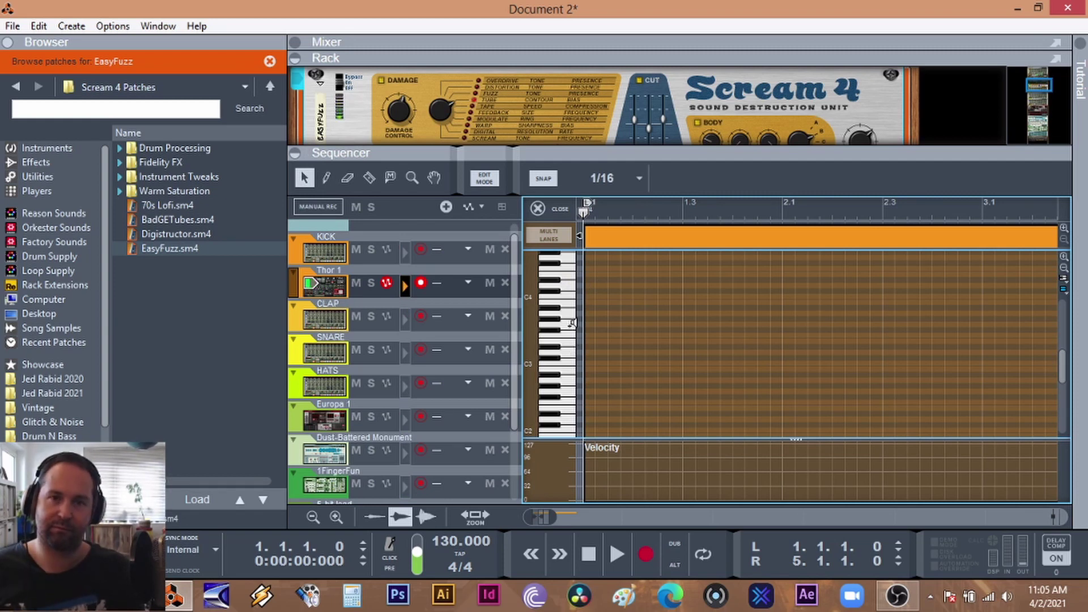
scroll(578, 293, "up", 3)
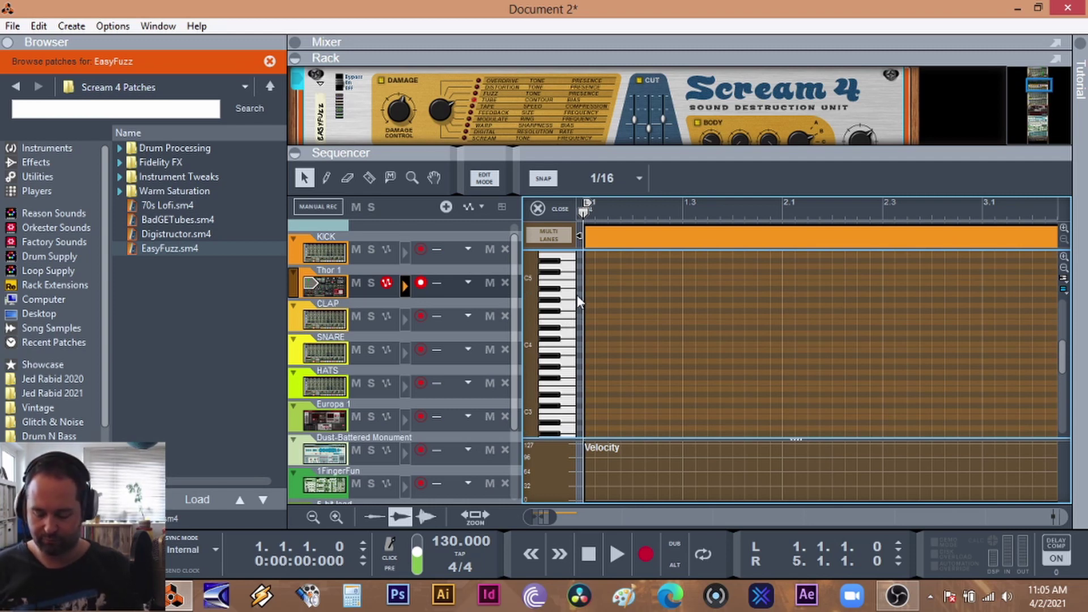
left_click(576, 294)
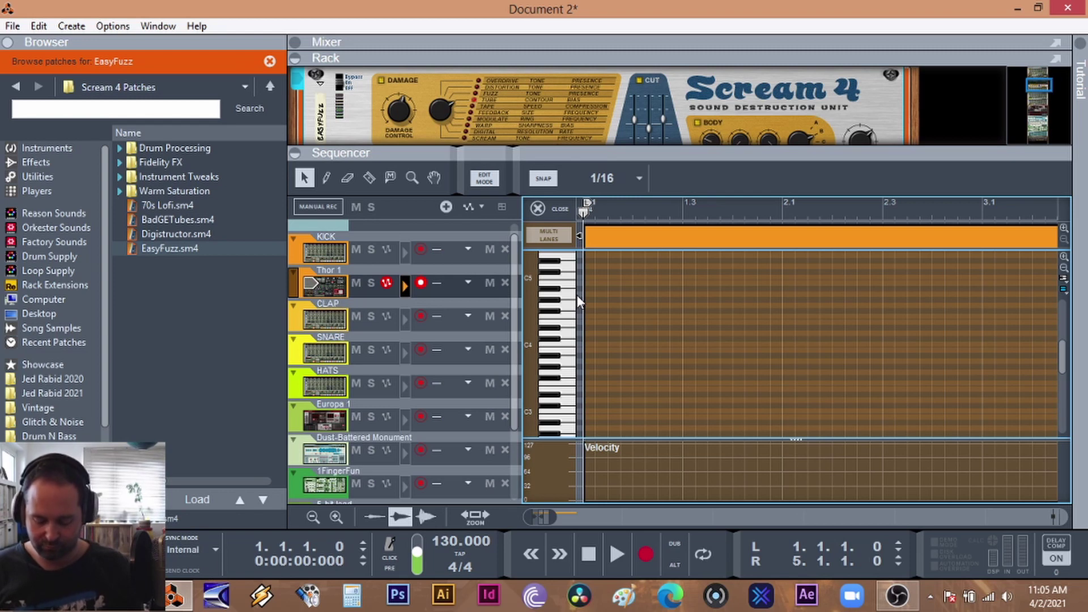
left_click(576, 294)
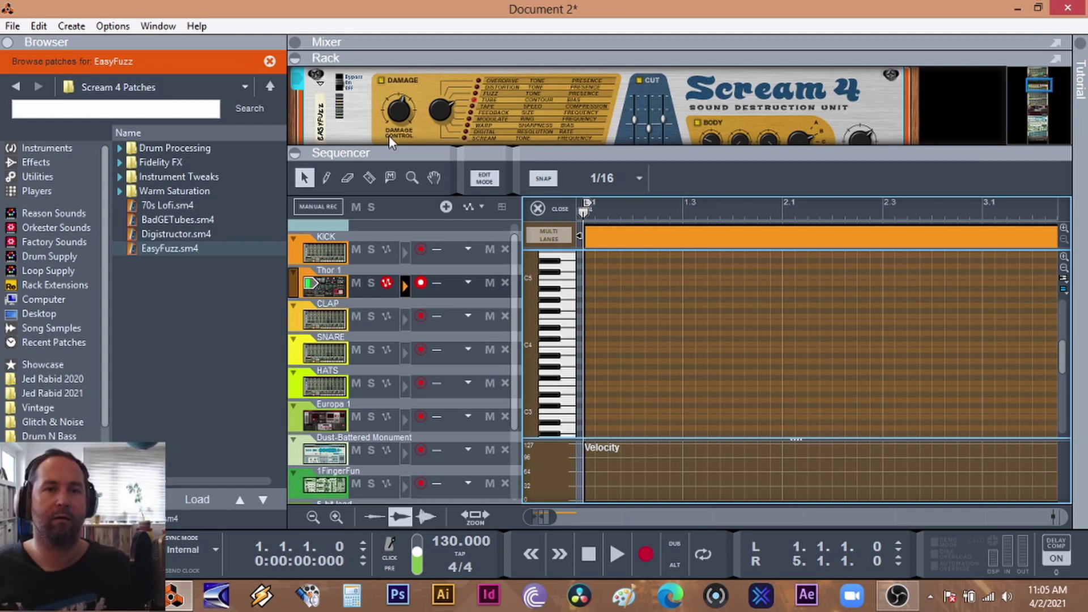
Enlarge the rack view and add an RPG-8 Monophonic Arpeggiator from the utility devices below Scream 4
left_click_drag(381, 152, 380, 264)
right_click(368, 141)
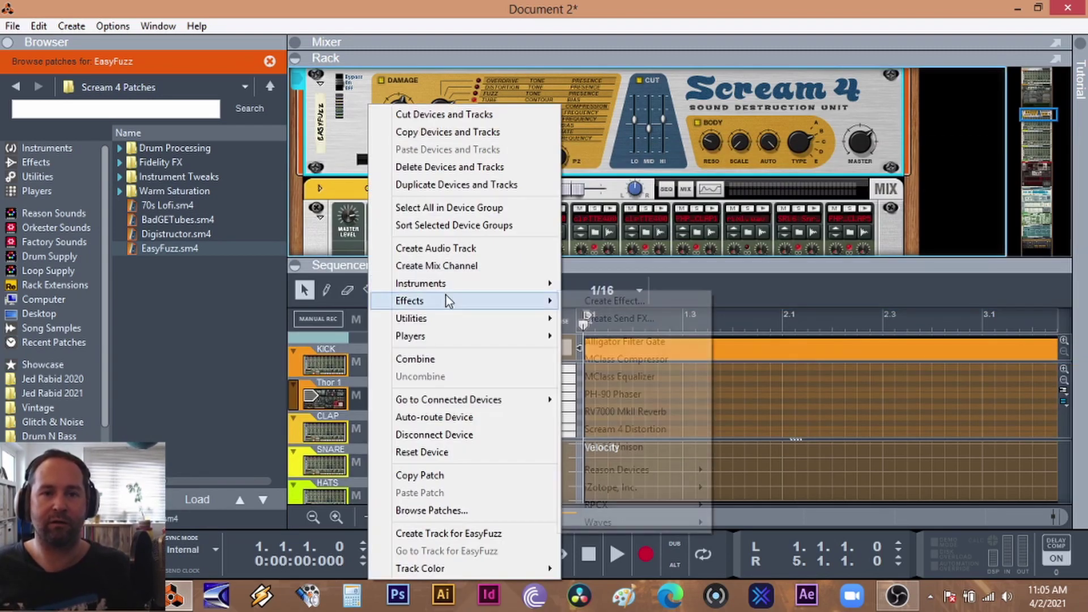
mouse_move(446, 299)
mouse_move(509, 318)
left_click(634, 353)
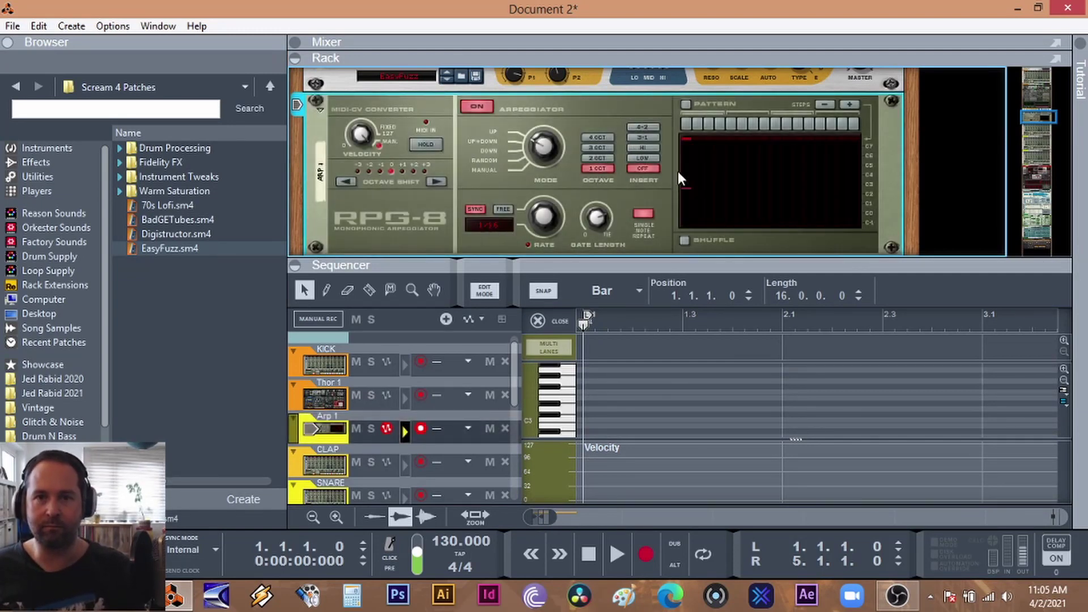
Set the RPG-8 arpeggiator's octave range to 3 Oct and its gate length to 26
left_click(601, 157)
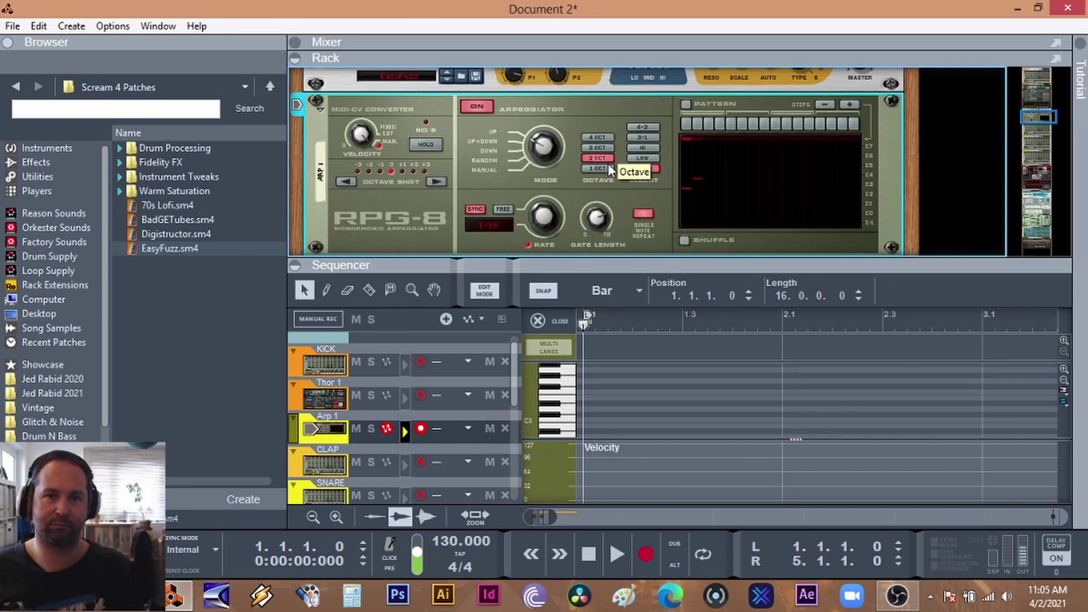
left_click(600, 146)
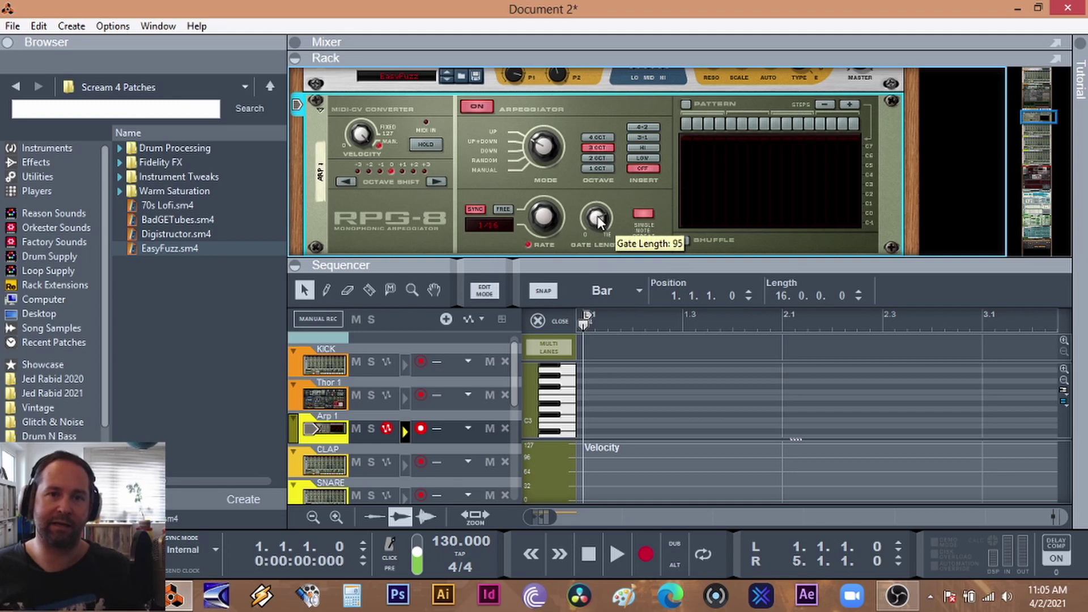
left_click_drag(597, 216, 596, 244)
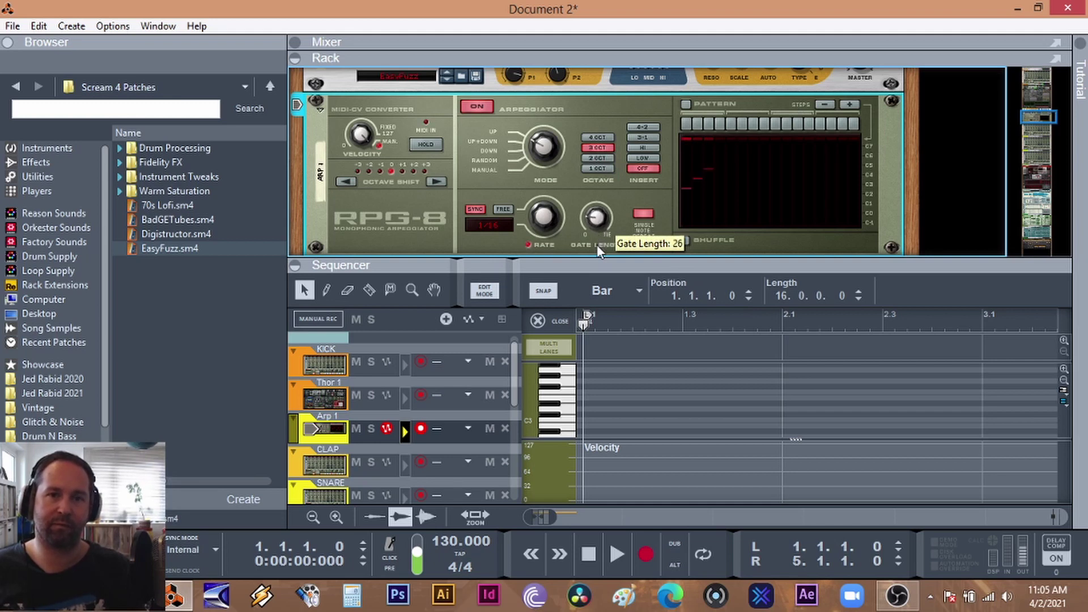
Enable the arpeggiator's pattern and switch off steps 3, 7, 10 and 13, keeping step 16 on
left_click(686, 106)
left_click(708, 123)
left_click(753, 123)
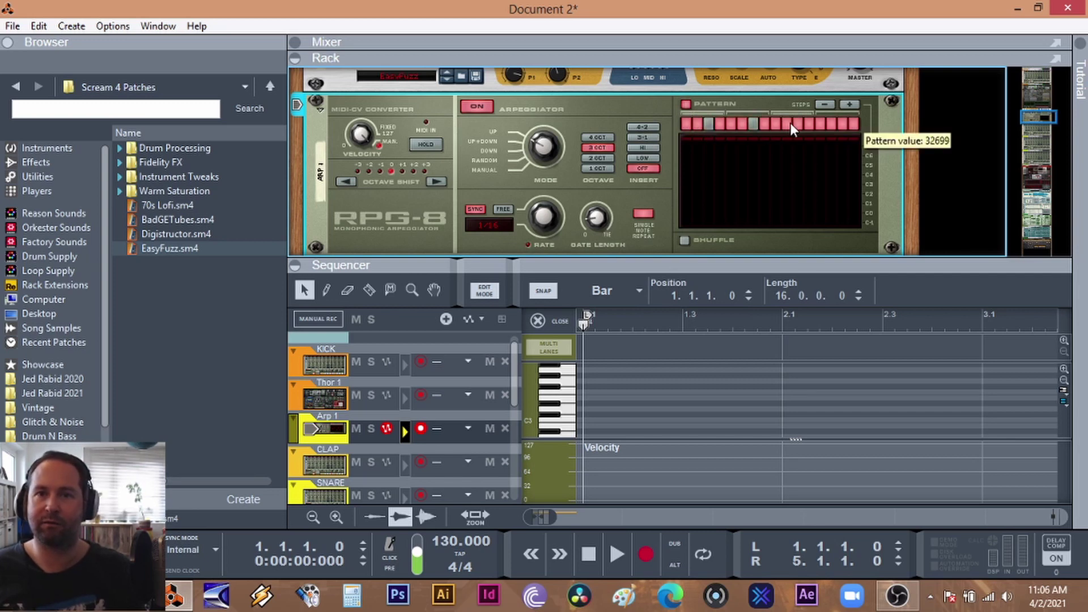
left_click(788, 123)
left_click(821, 125)
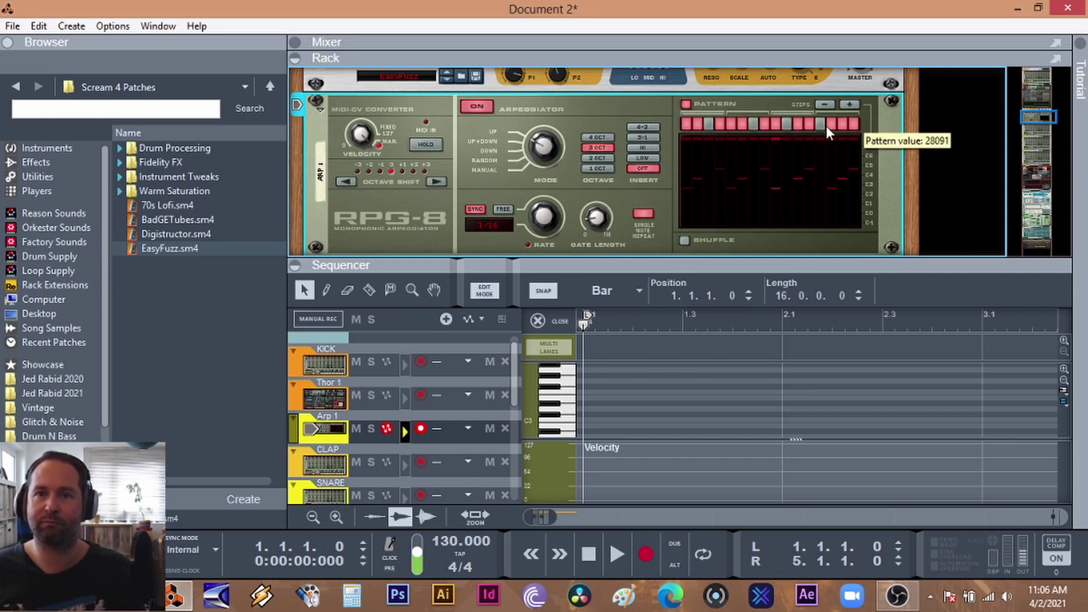
left_click(851, 127)
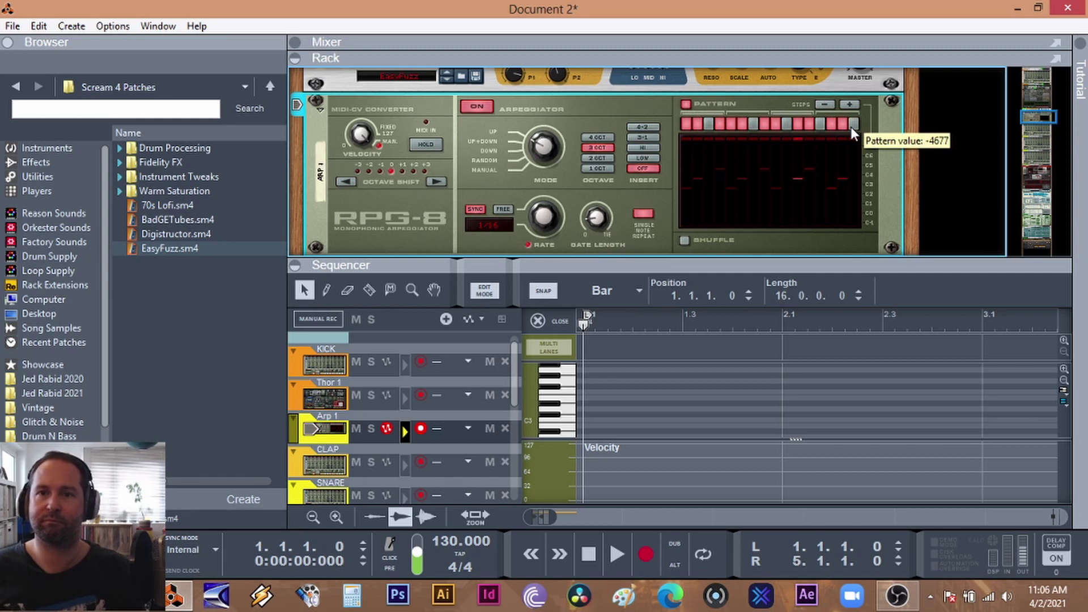
left_click(852, 124)
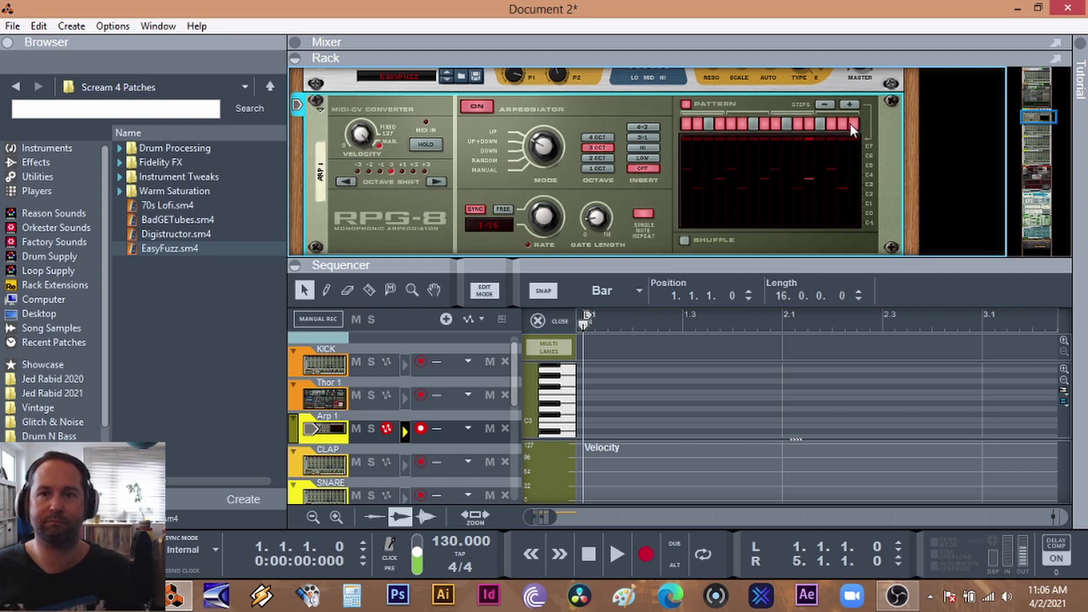
Set the arpeggiator's insert mode to 3-1 and its octave shift to -2
left_click(646, 125)
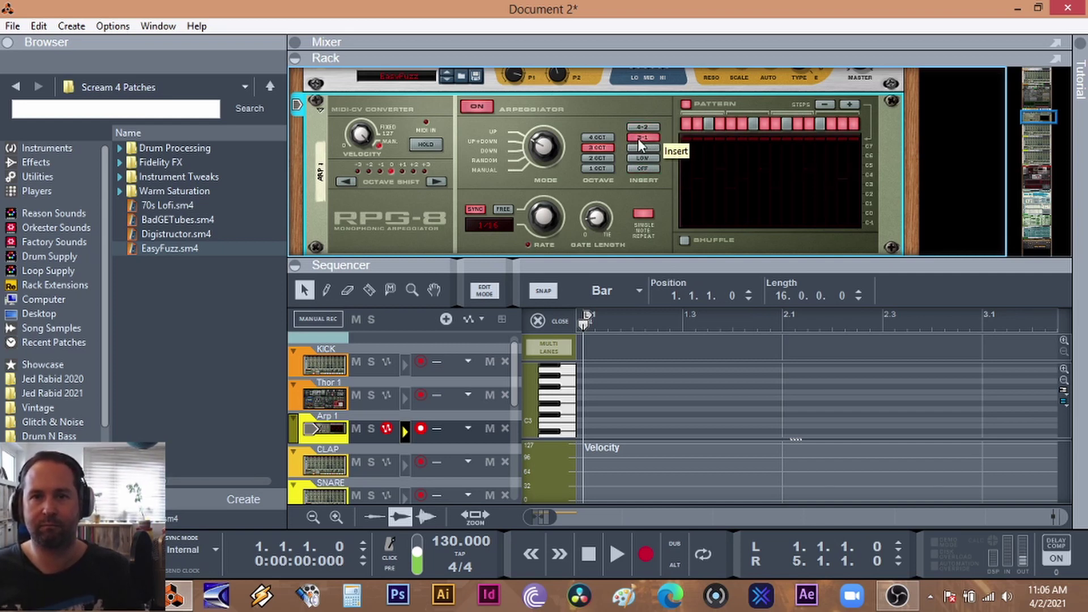
left_click(641, 137)
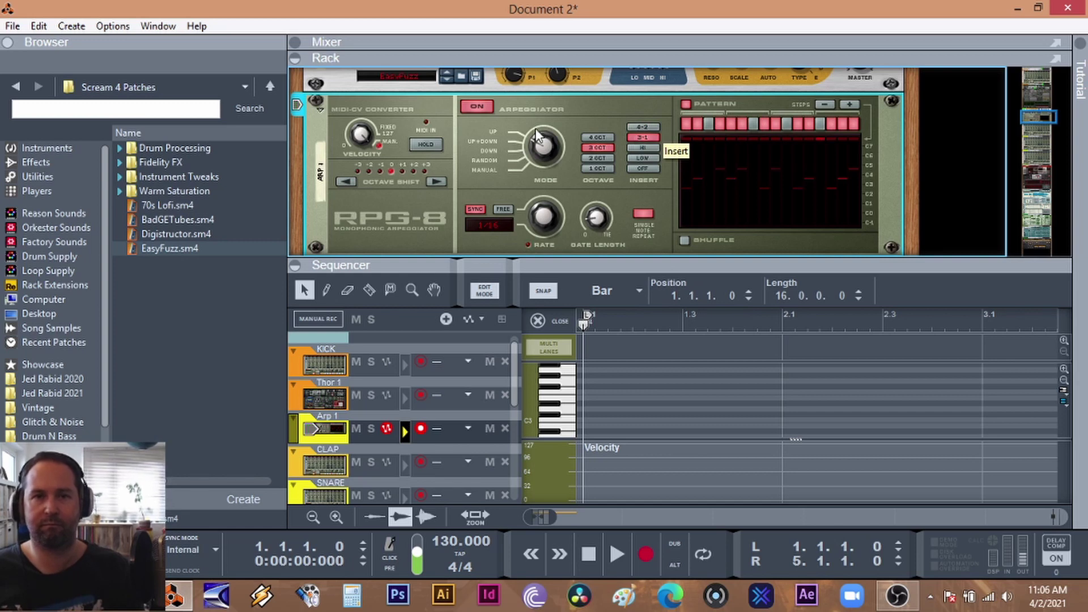
left_click(379, 171)
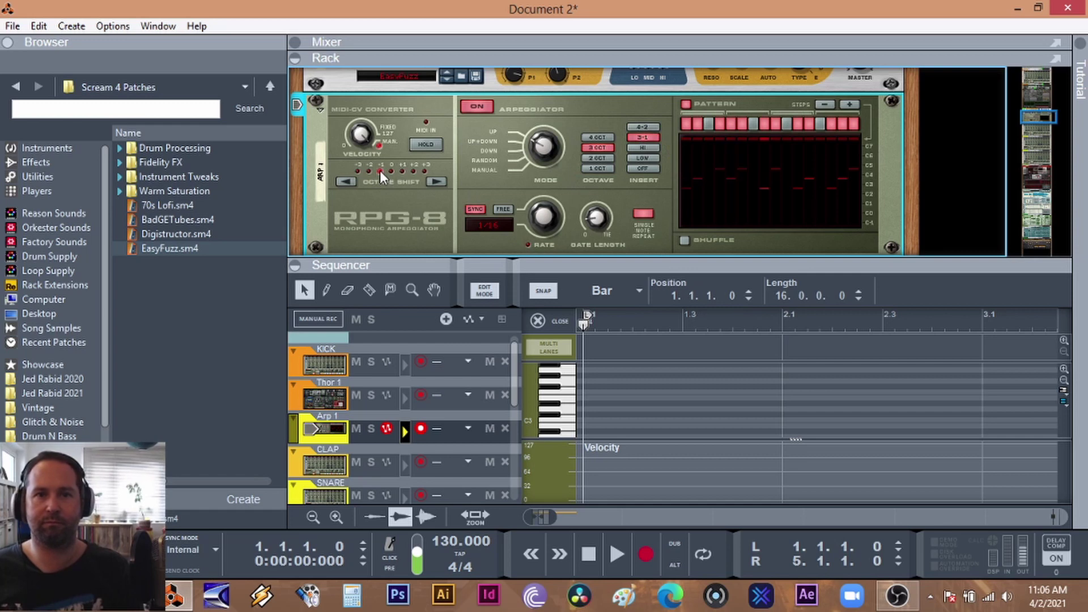
left_click(372, 171)
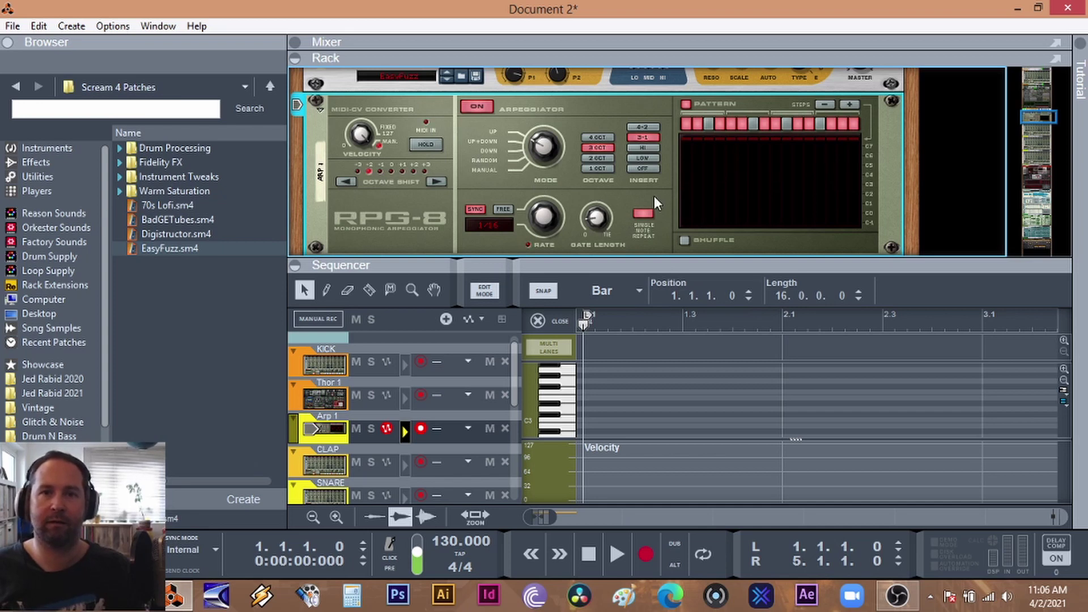
Lower the release slider of Thor's filter envelope
scroll(654, 196, "up", 6)
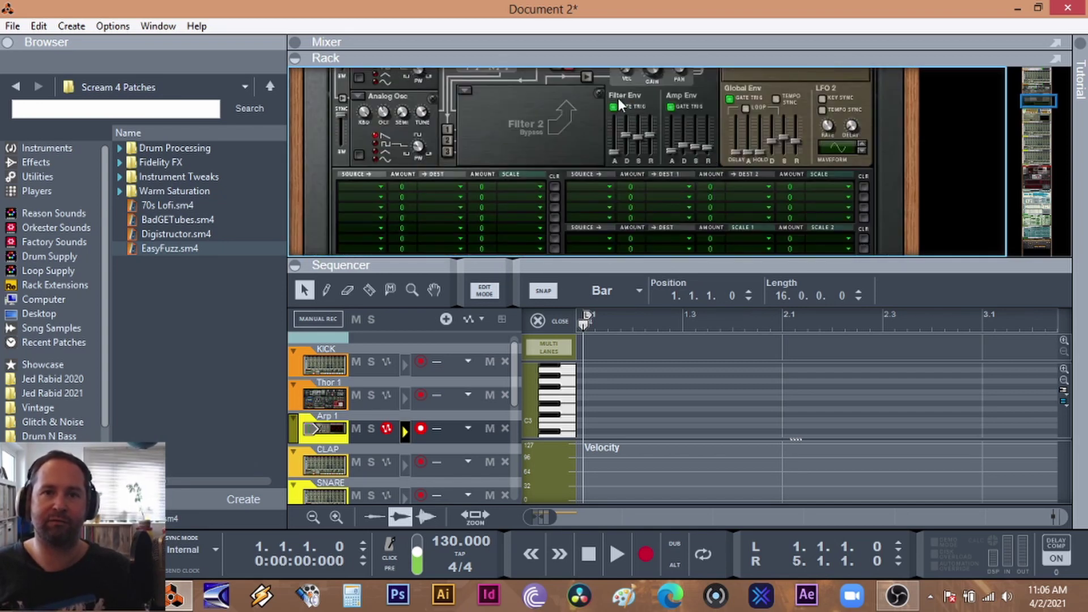
scroll(636, 131, "up", 2)
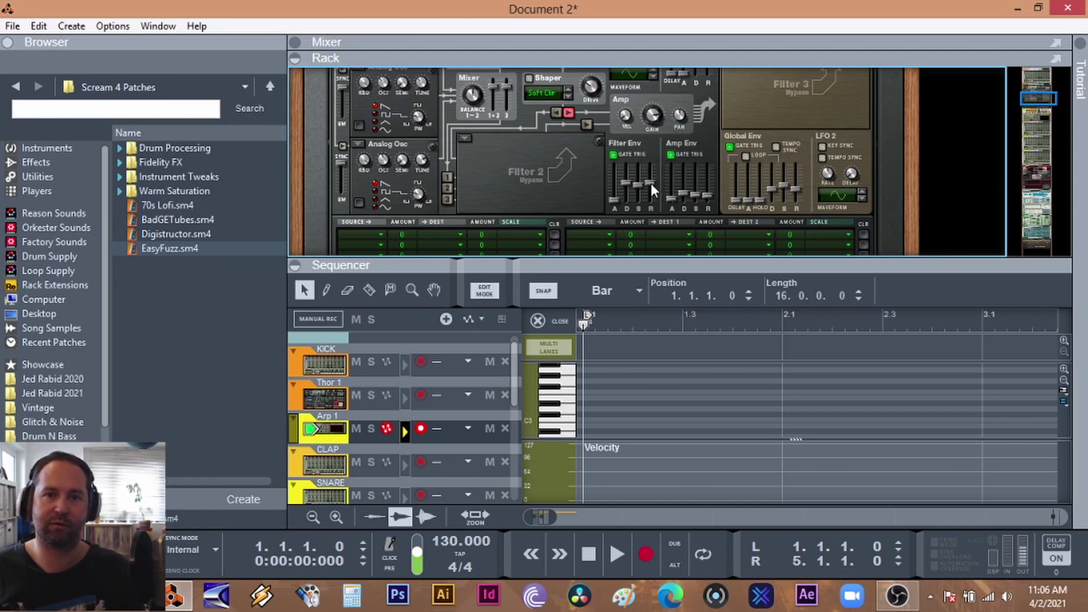
mouse_move(651, 183)
left_mouse_down()
mouse_move(649, 193)
mouse_move(621, 189)
mouse_move(641, 195)
left_mouse_up()
Turn on Thor's Shaper and set its mode to Sine
scroll(644, 196, "up", 3)
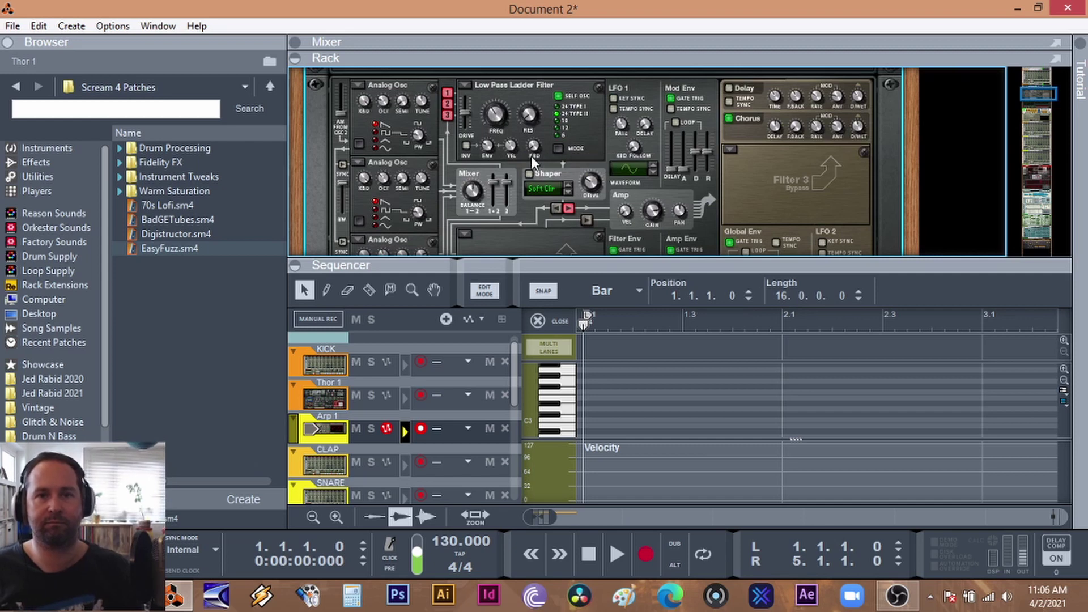
left_click(529, 175)
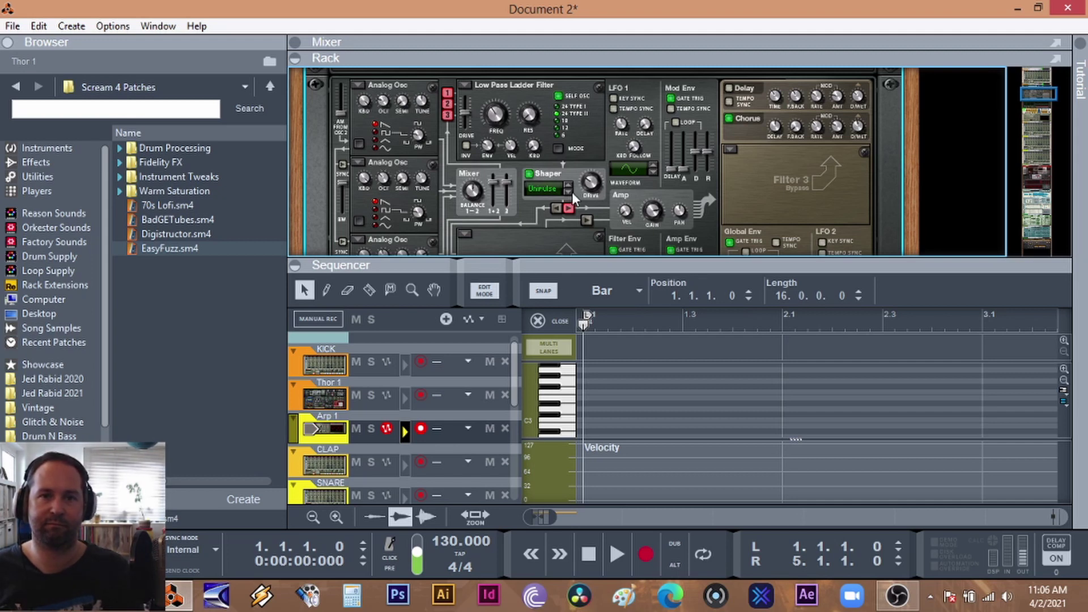
left_click(571, 192)
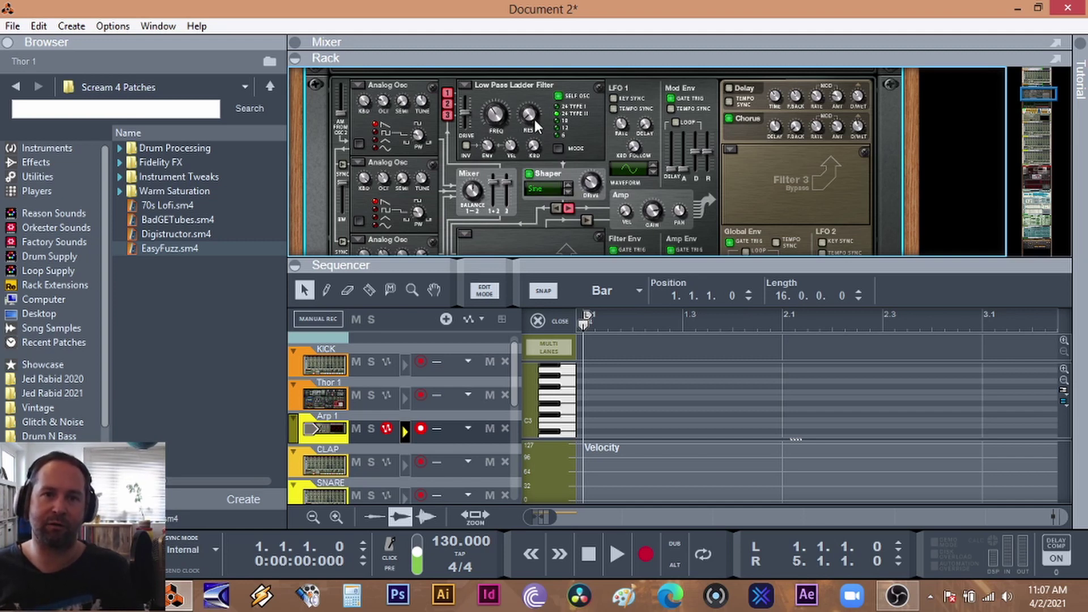
Adjust the resonance and cutoff frequency of Thor's Low Pass Ladder Filter
left_click_drag(530, 111, 535, 90)
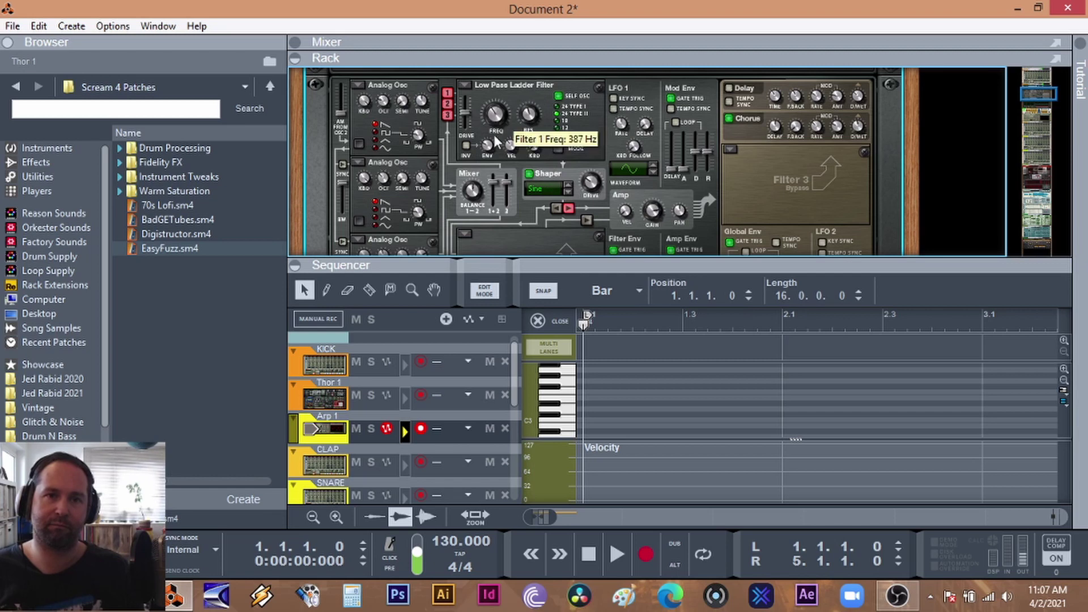
mouse_move(496, 139)
left_click_drag(497, 140, 497, 131)
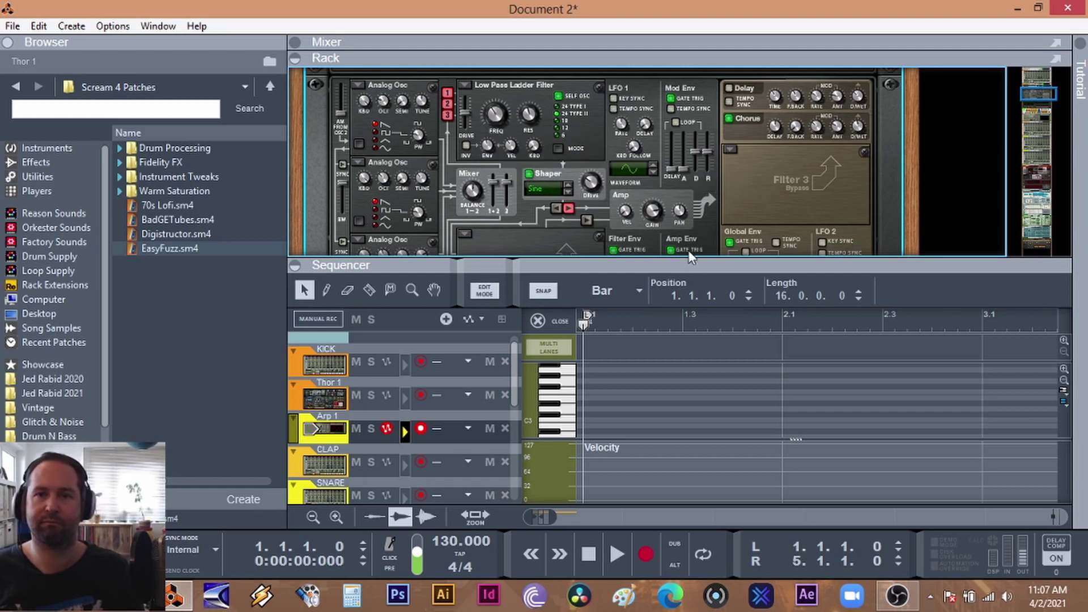
Try out Shuffle on the RPG-8 arpeggiator and switch it back off
left_click_drag(681, 265, 683, 374)
scroll(701, 243, "down", 3)
scroll(701, 243, "down", 5)
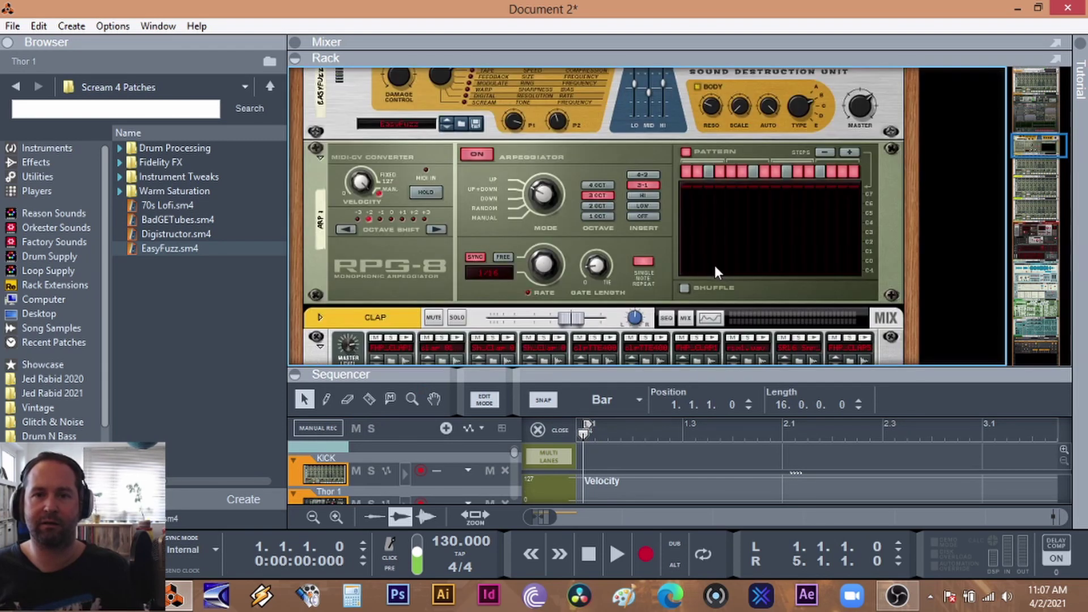
left_click(683, 287)
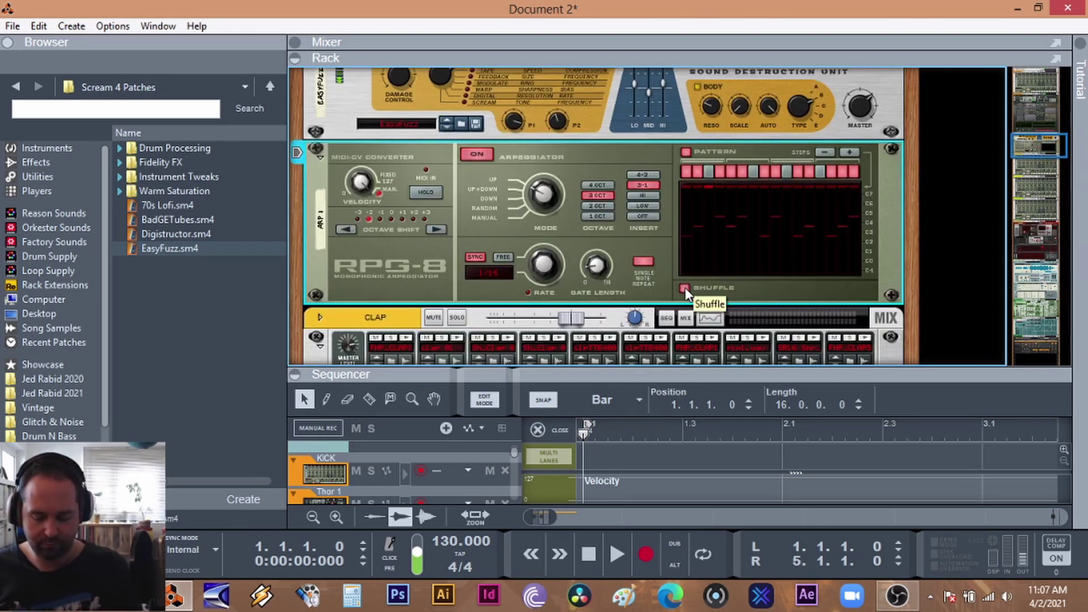
left_click(684, 288)
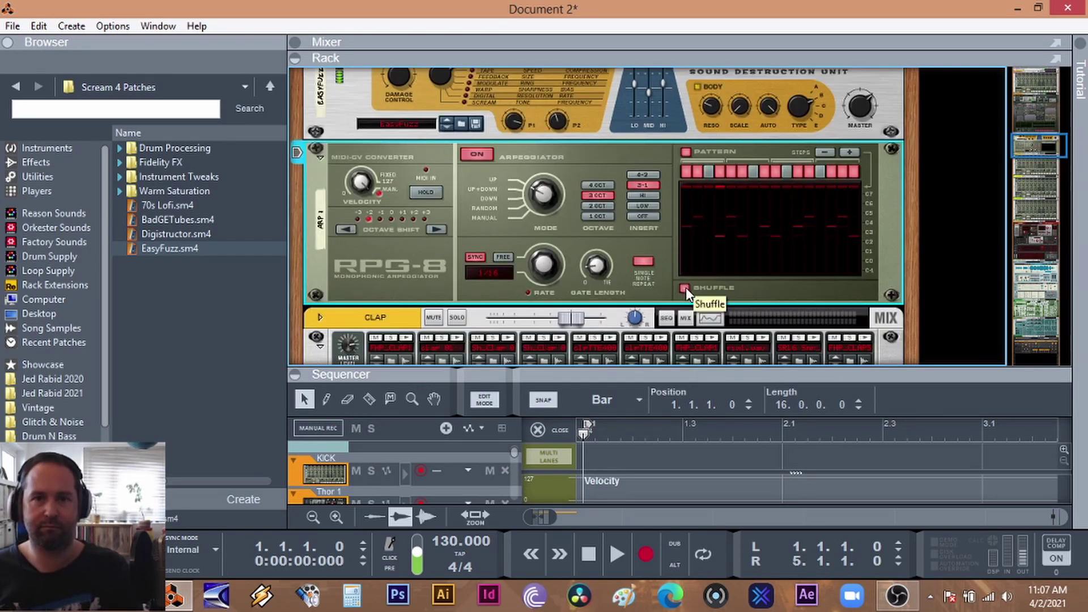
Open the Spectrum EQ for Thor 1 and enable its low-pass filter at 1.27 kHz
scroll(644, 173, "up", 5)
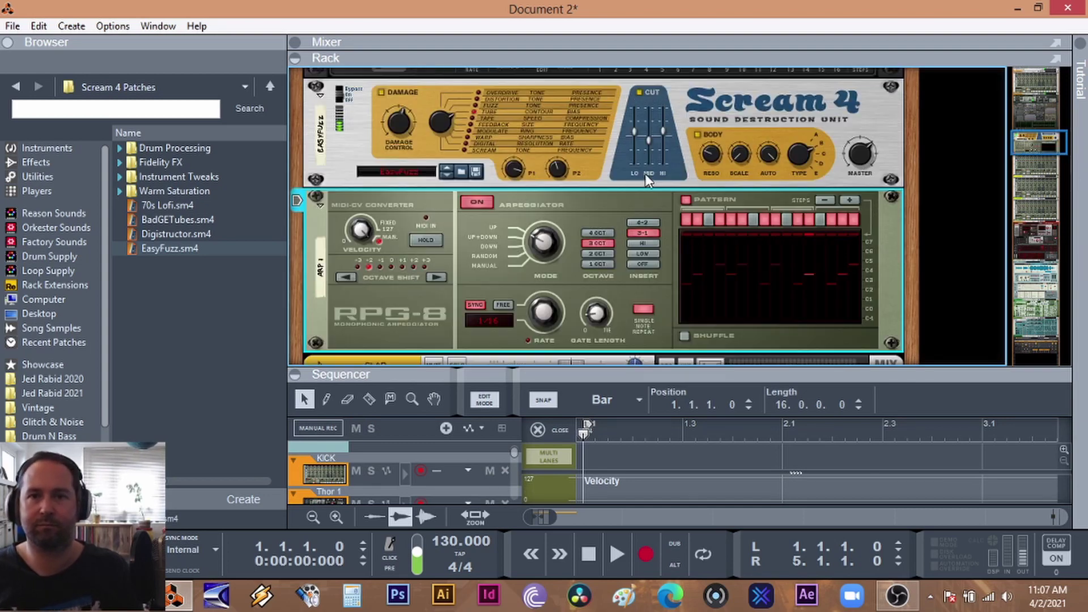
scroll(648, 185, "up", 10)
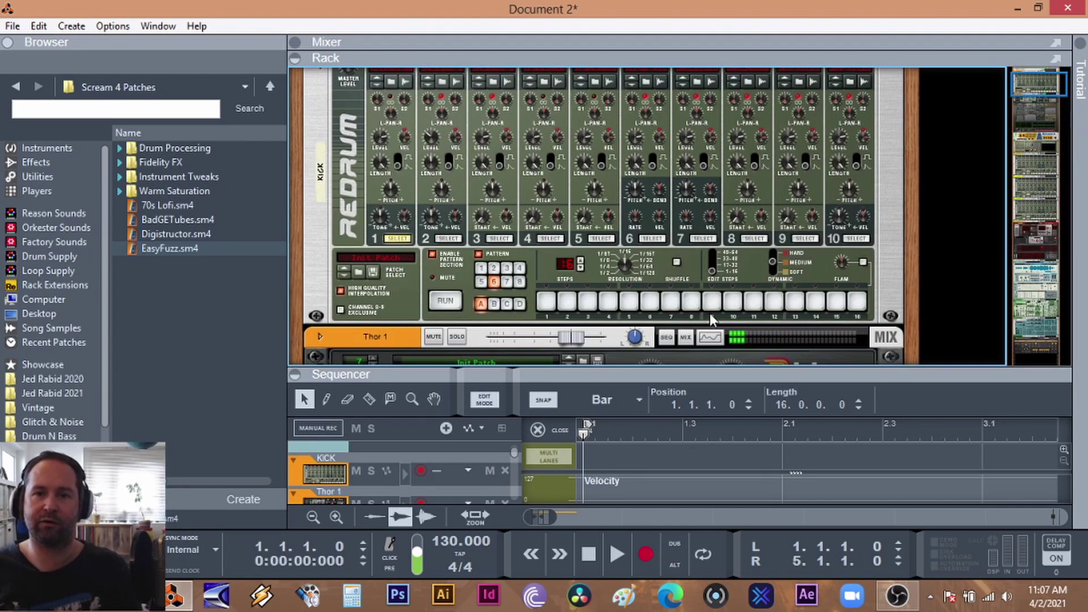
left_click(709, 337)
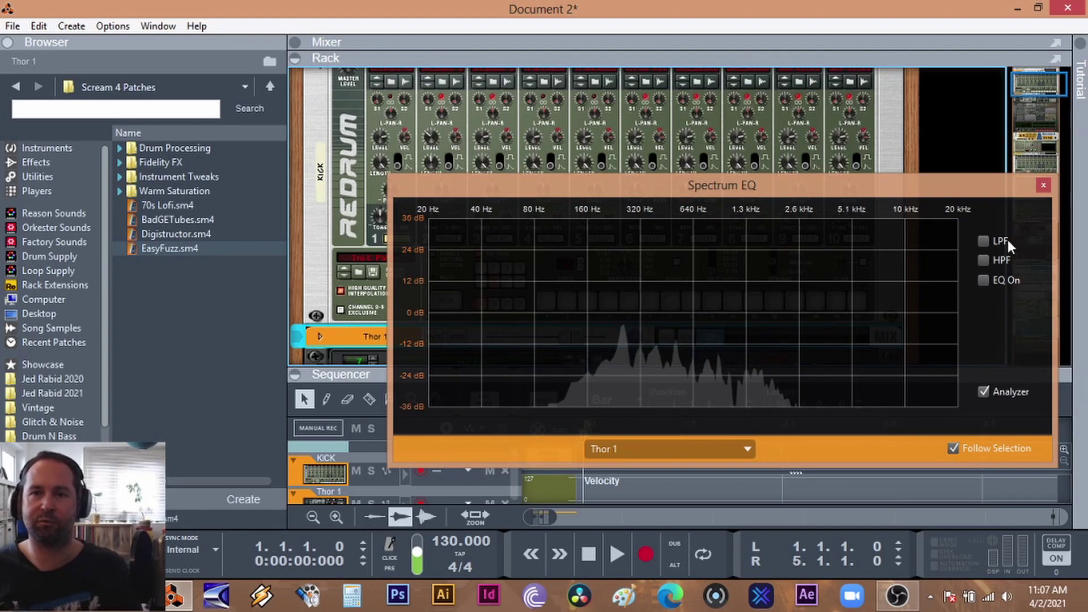
left_click(986, 243)
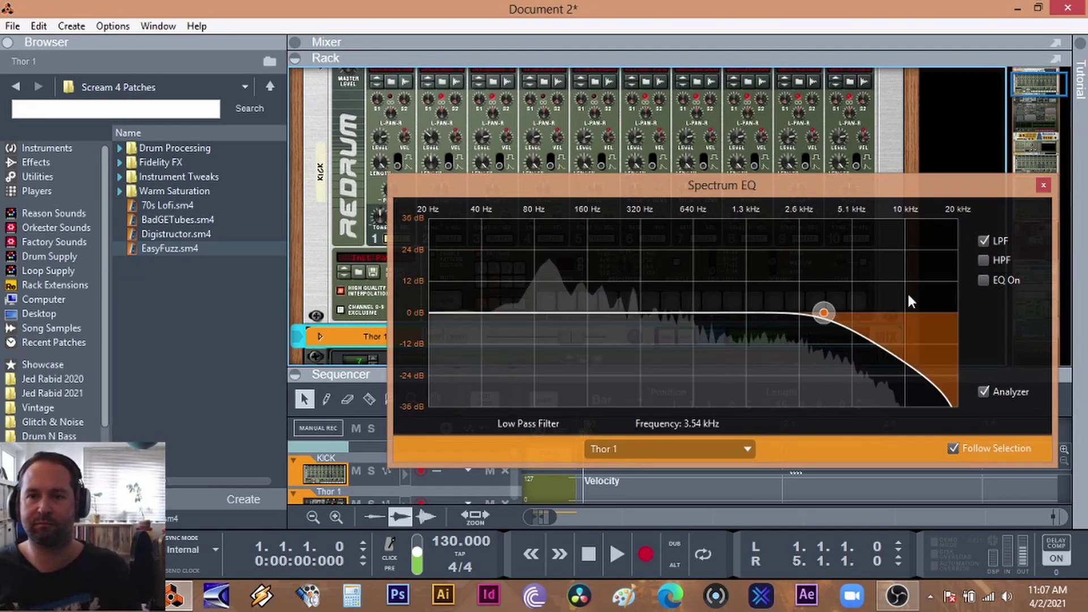
left_click_drag(822, 321, 748, 319)
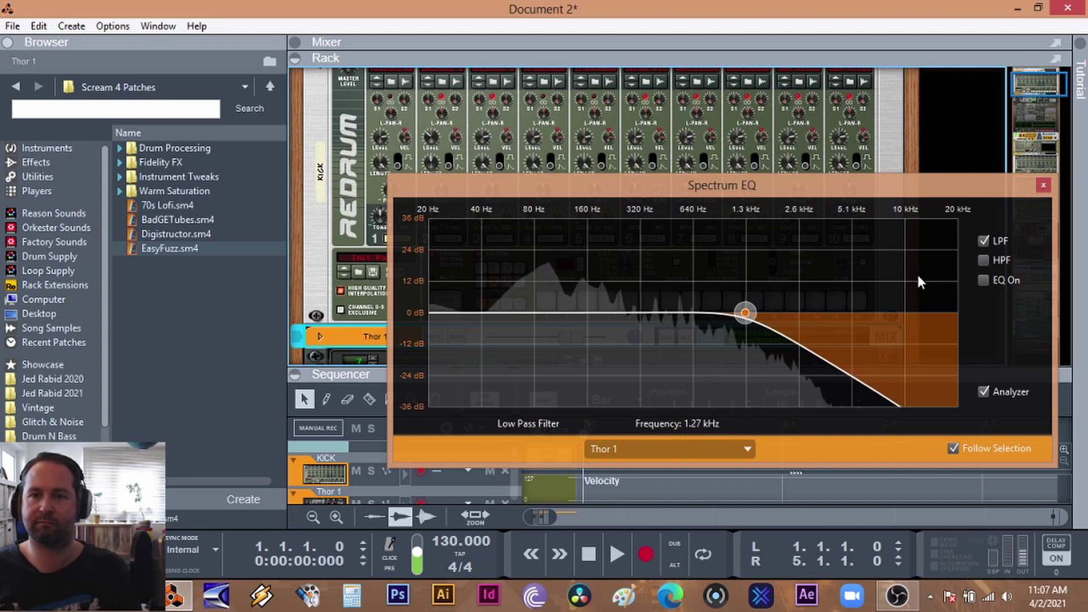
Enable Thor 1's high-pass filter at 76.8 Hz and close the Spectrum EQ
left_click(982, 259)
left_click_drag(599, 312, 533, 336)
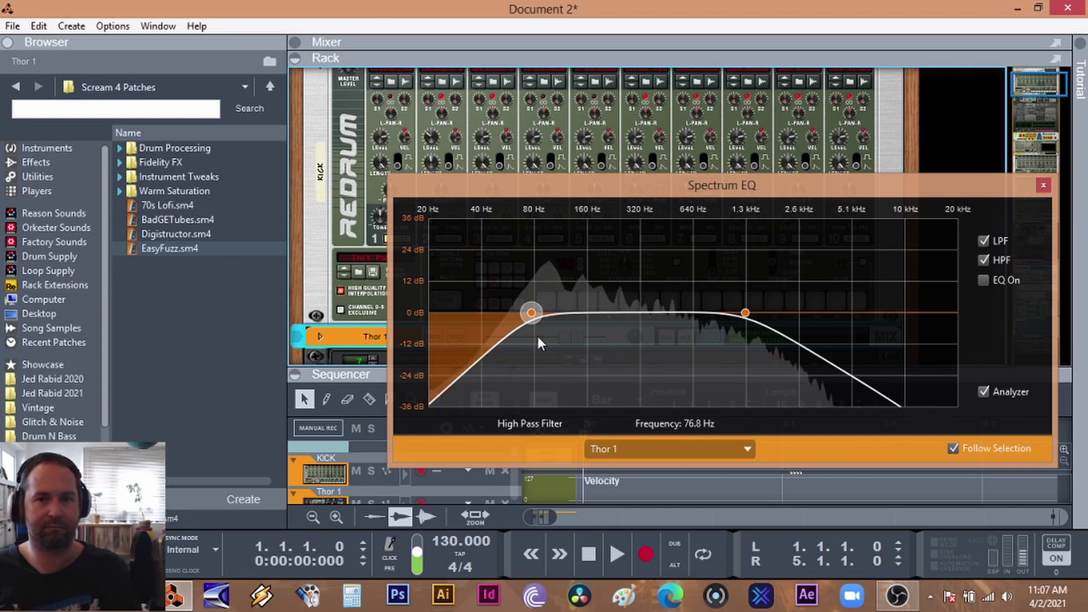
left_click(1043, 186)
Select the KICK track and enlarge the rack area to show its Redrum
scroll(600, 219, "down", 6)
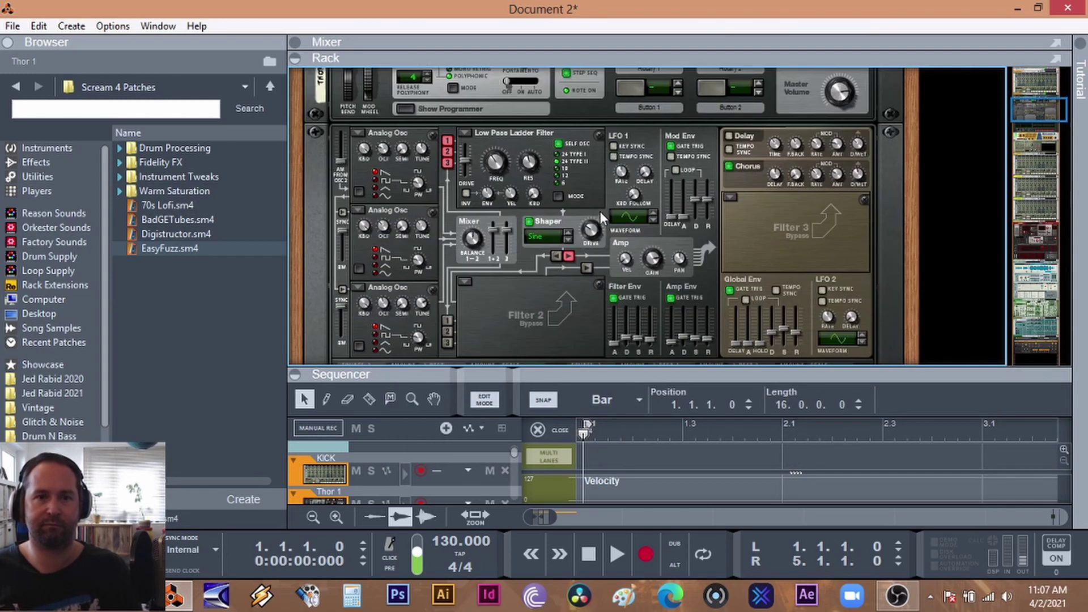
scroll(600, 221, "up", 3)
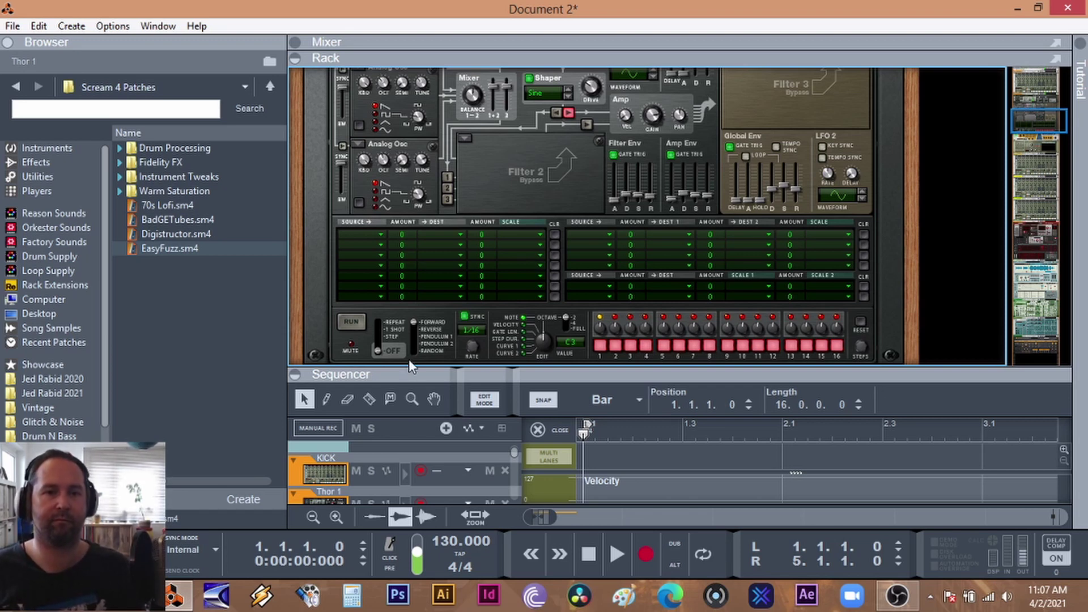
left_click_drag(407, 374, 406, 152)
left_click(294, 250)
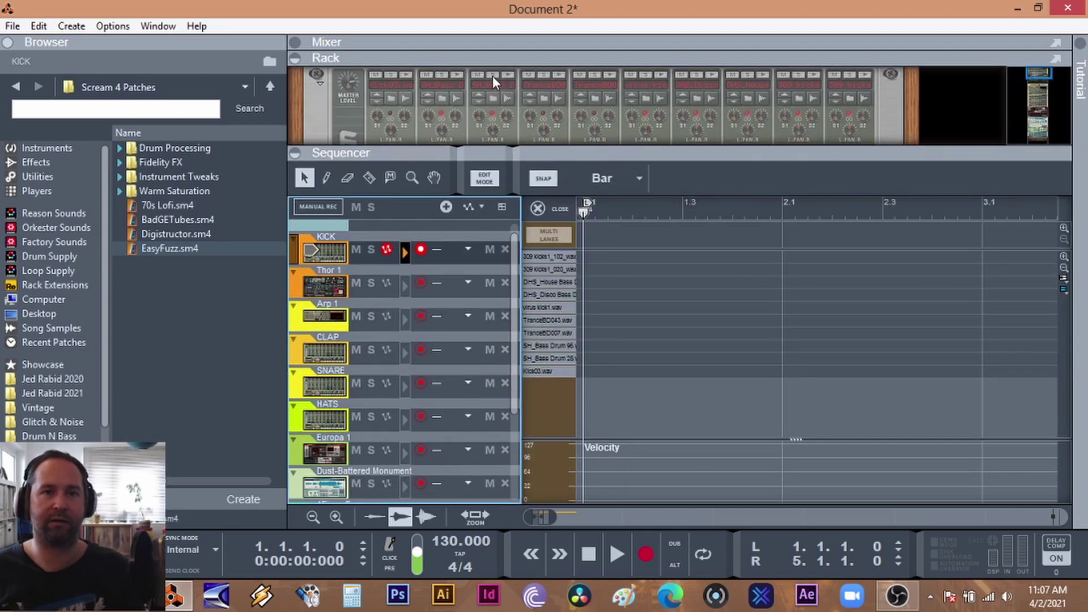
left_click_drag(522, 158, 523, 273)
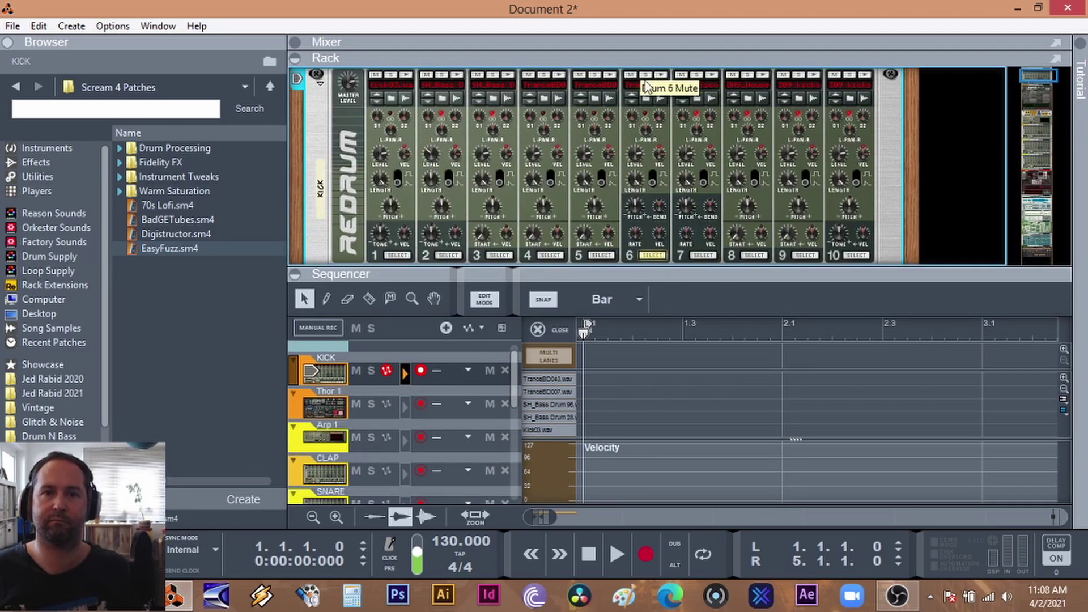
Program Redrum's drum 6 on steps 1, 5, 9 and 13, run the pattern and start playback
left_click(541, 225)
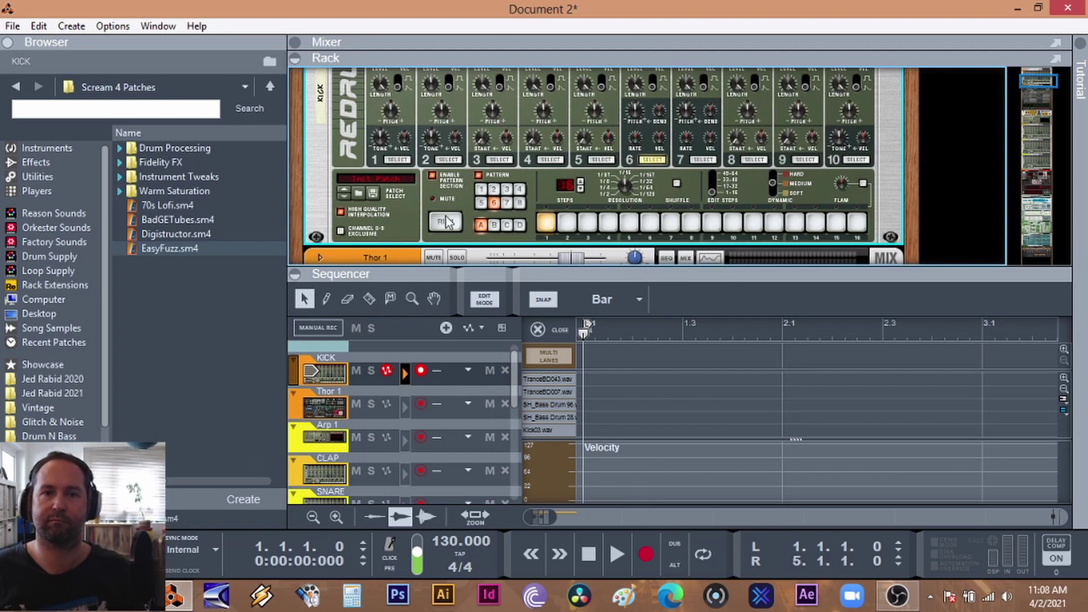
left_click(446, 218)
left_click(628, 222)
left_click(712, 222)
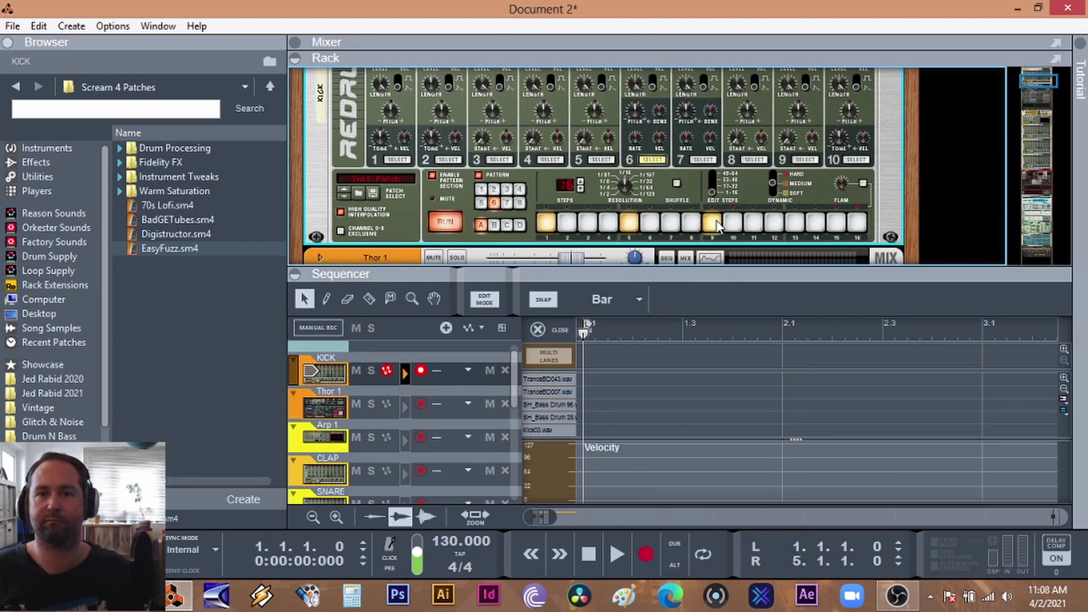
left_click(795, 224)
left_click(616, 554)
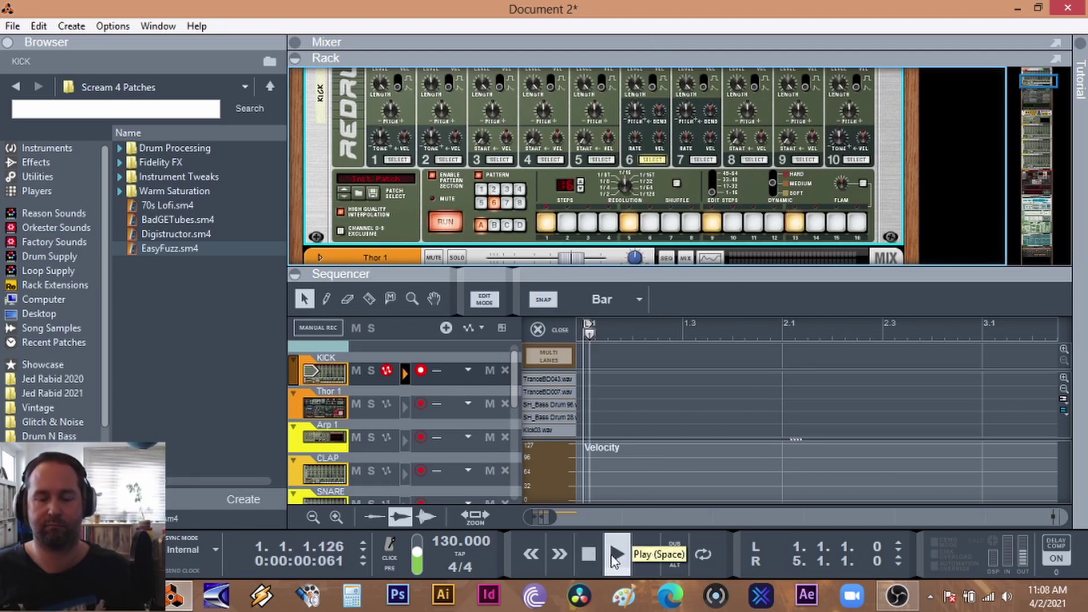